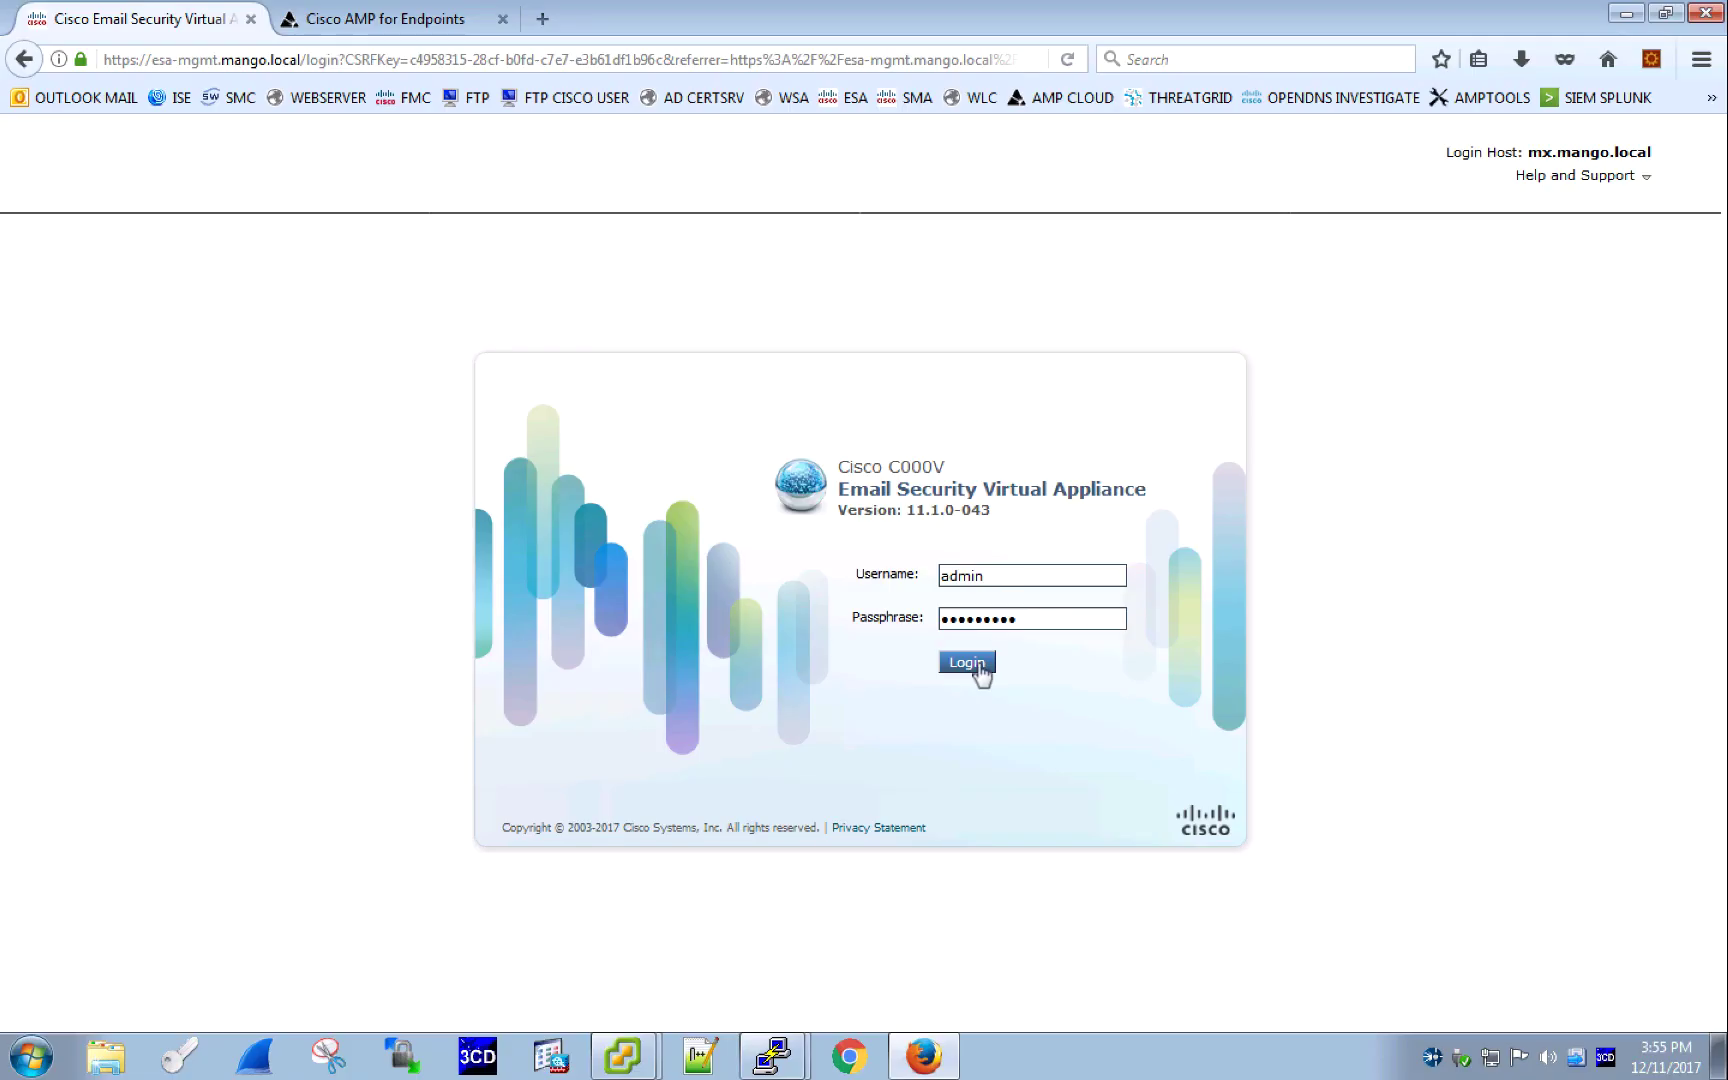
Sign in to the ESA and edit File Reputation and Analysis global settings, expanding the advanced options
{"action": "left_click", "coordinate": [976, 665]}
{"action": "mouse_move", "coordinate": [448, 212]}
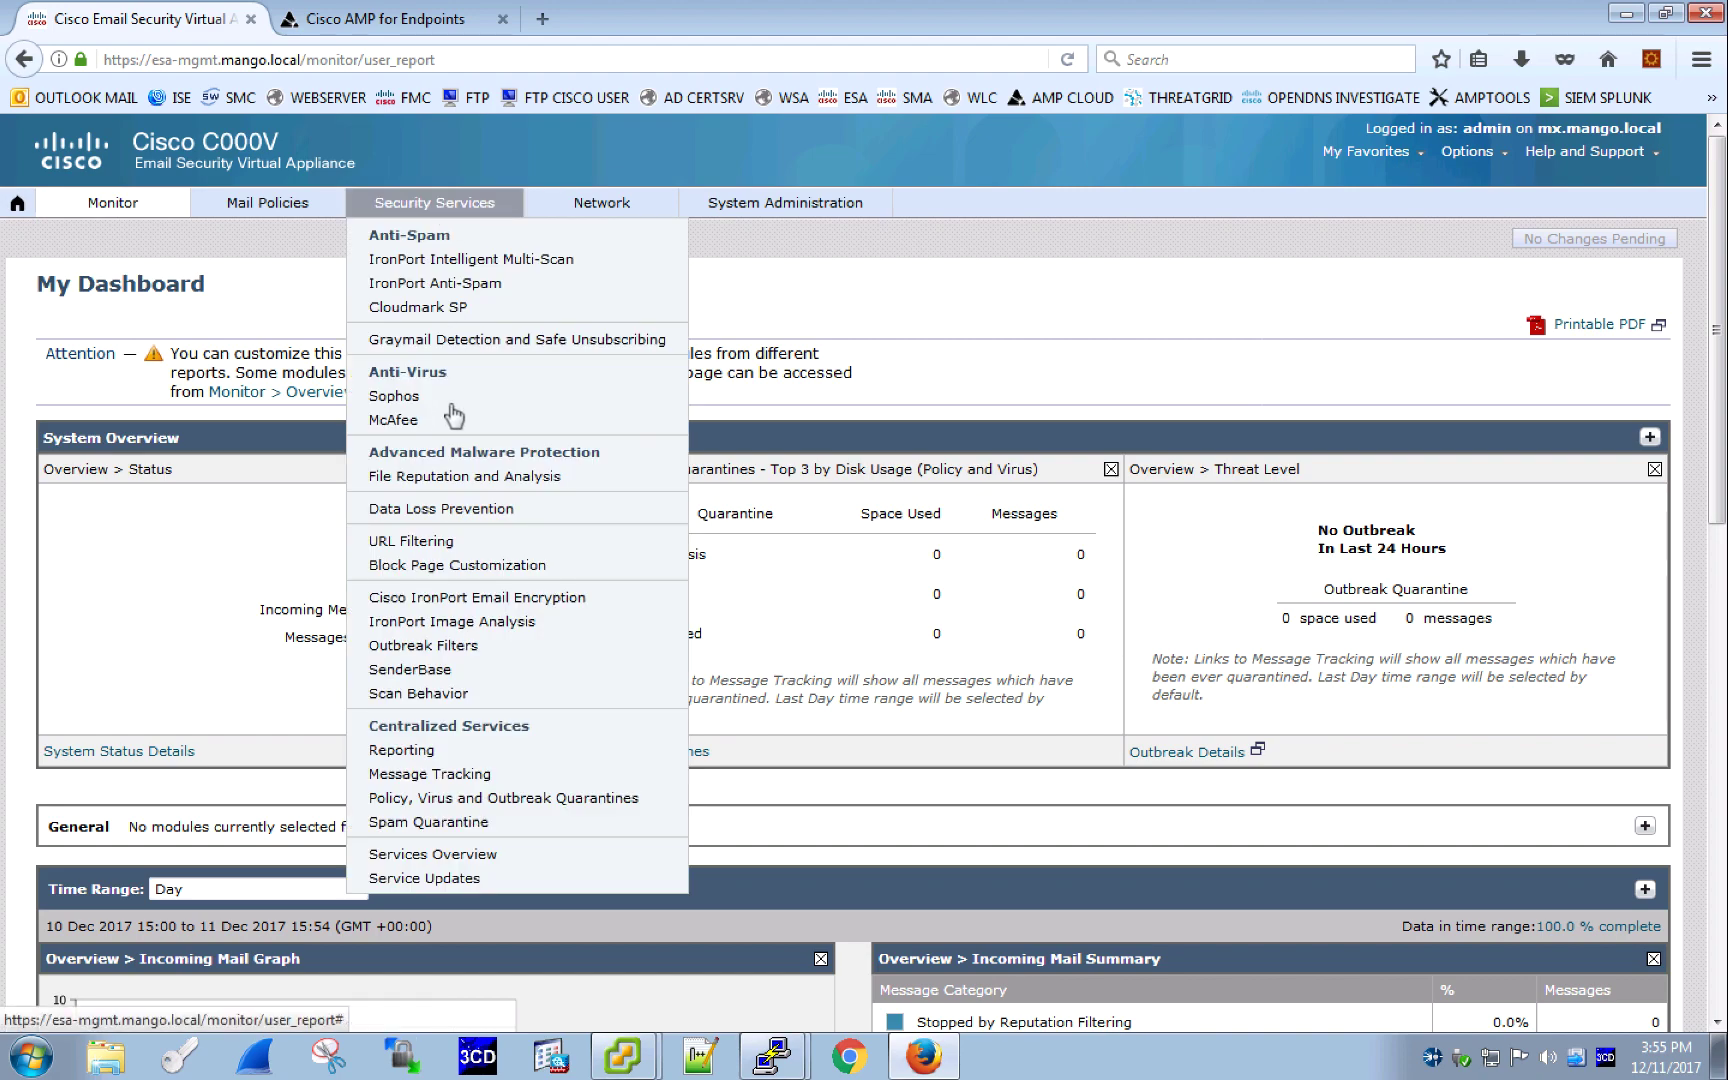
{"action": "left_click", "coordinate": [450, 476]}
{"action": "left_click", "coordinate": [975, 428]}
{"action": "left_click", "coordinate": [455, 823]}
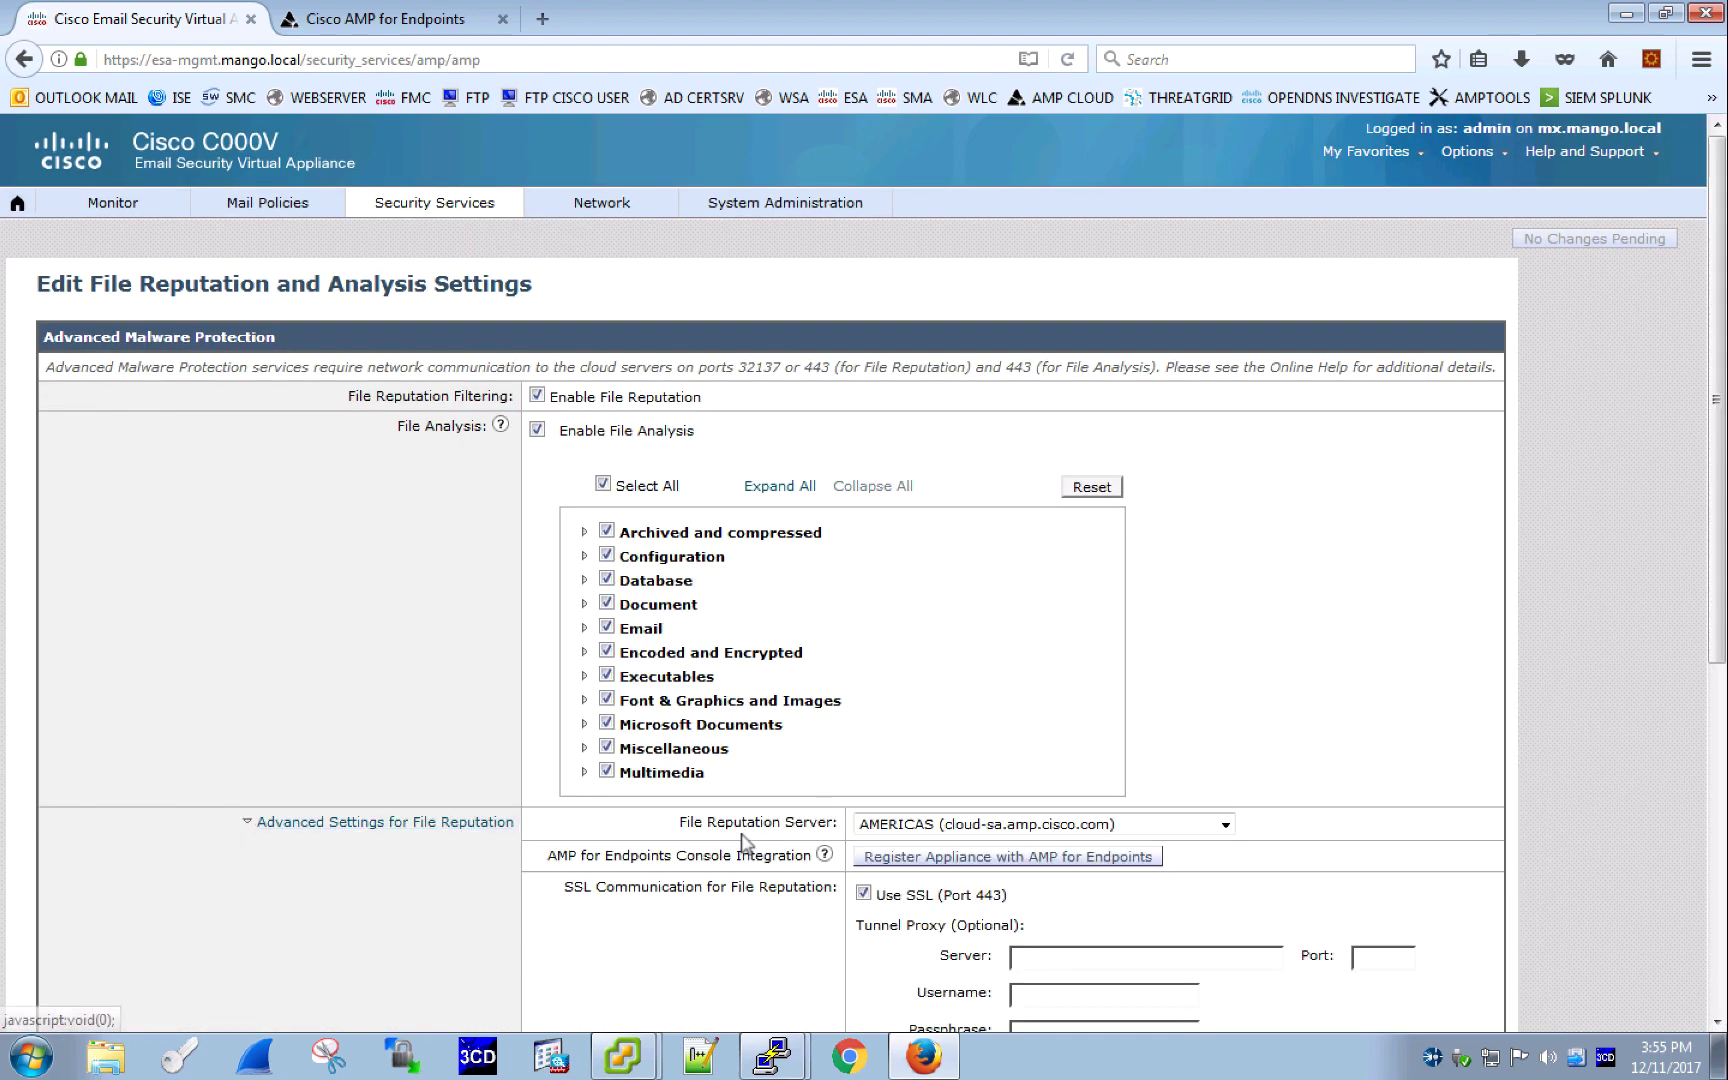
{"action": "scroll", "coordinate": [980, 392], "scroll_direction": "down", "scroll_amount": 5}
Register the appliance with AMP for Endpoints, signing in to the AMP console and allowing the device
{"action": "left_click", "coordinate": [980, 390]}
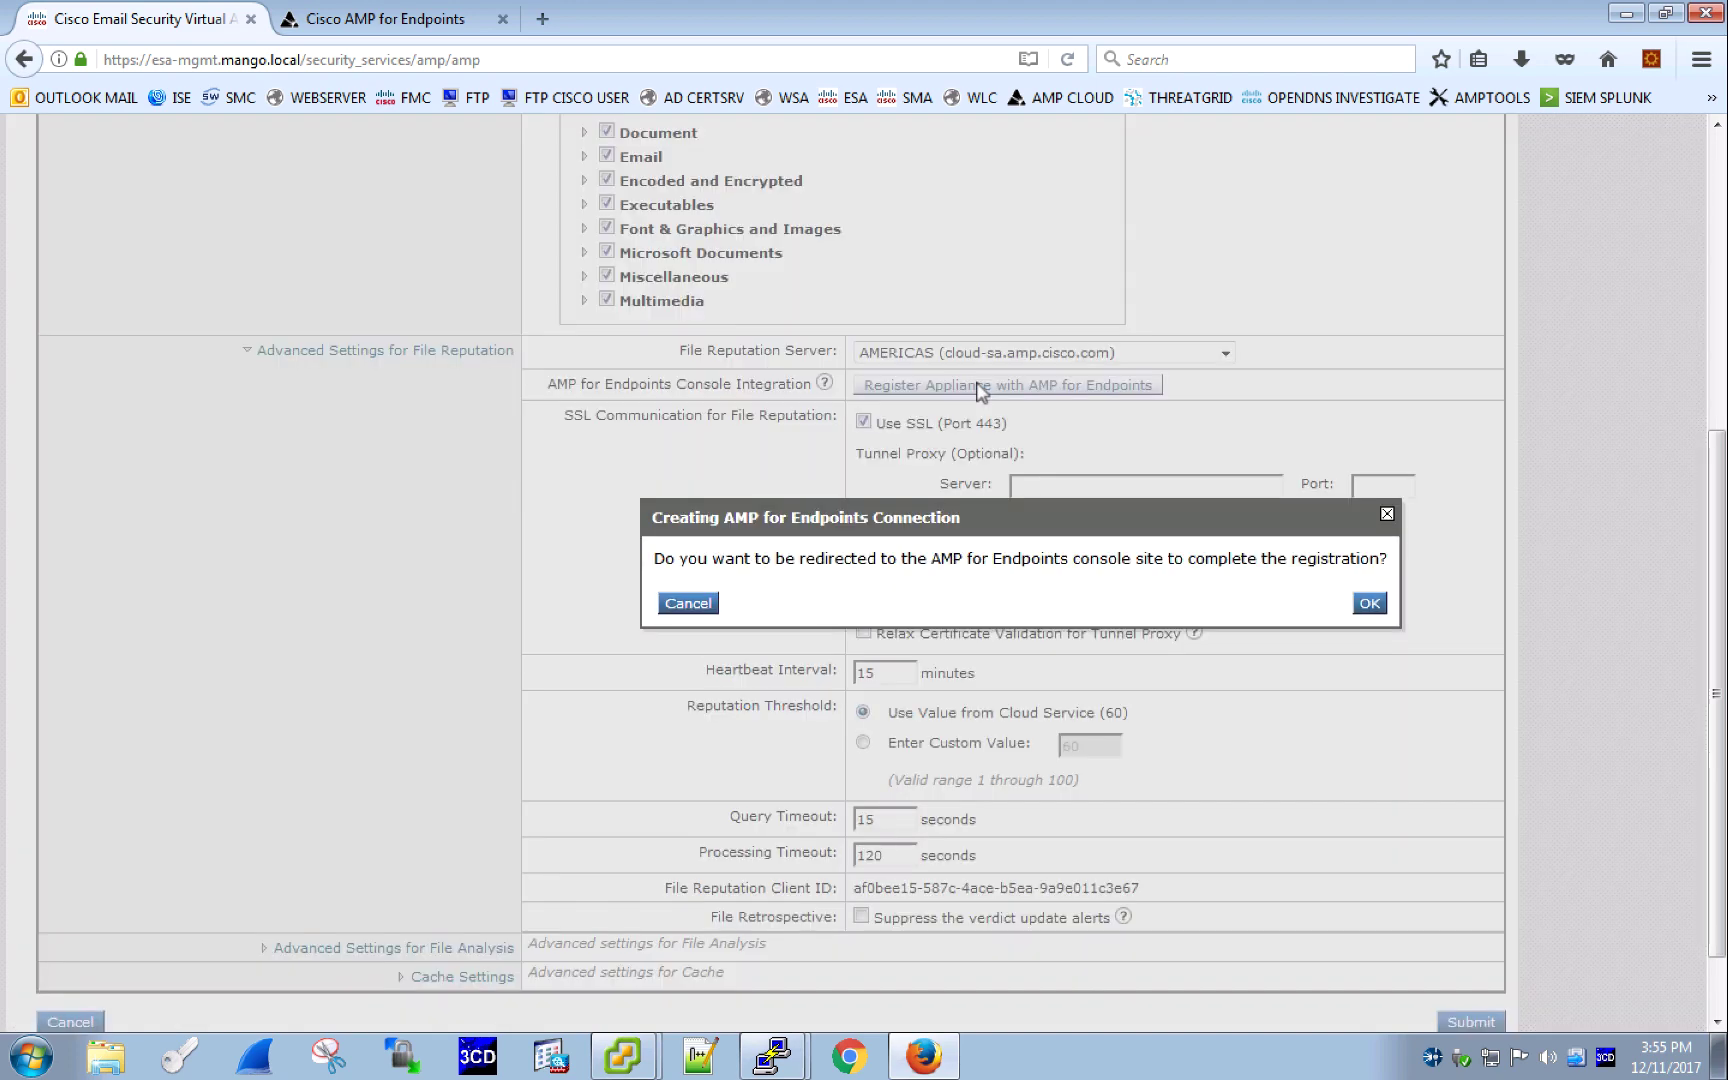
{"action": "left_click", "coordinate": [1369, 604]}
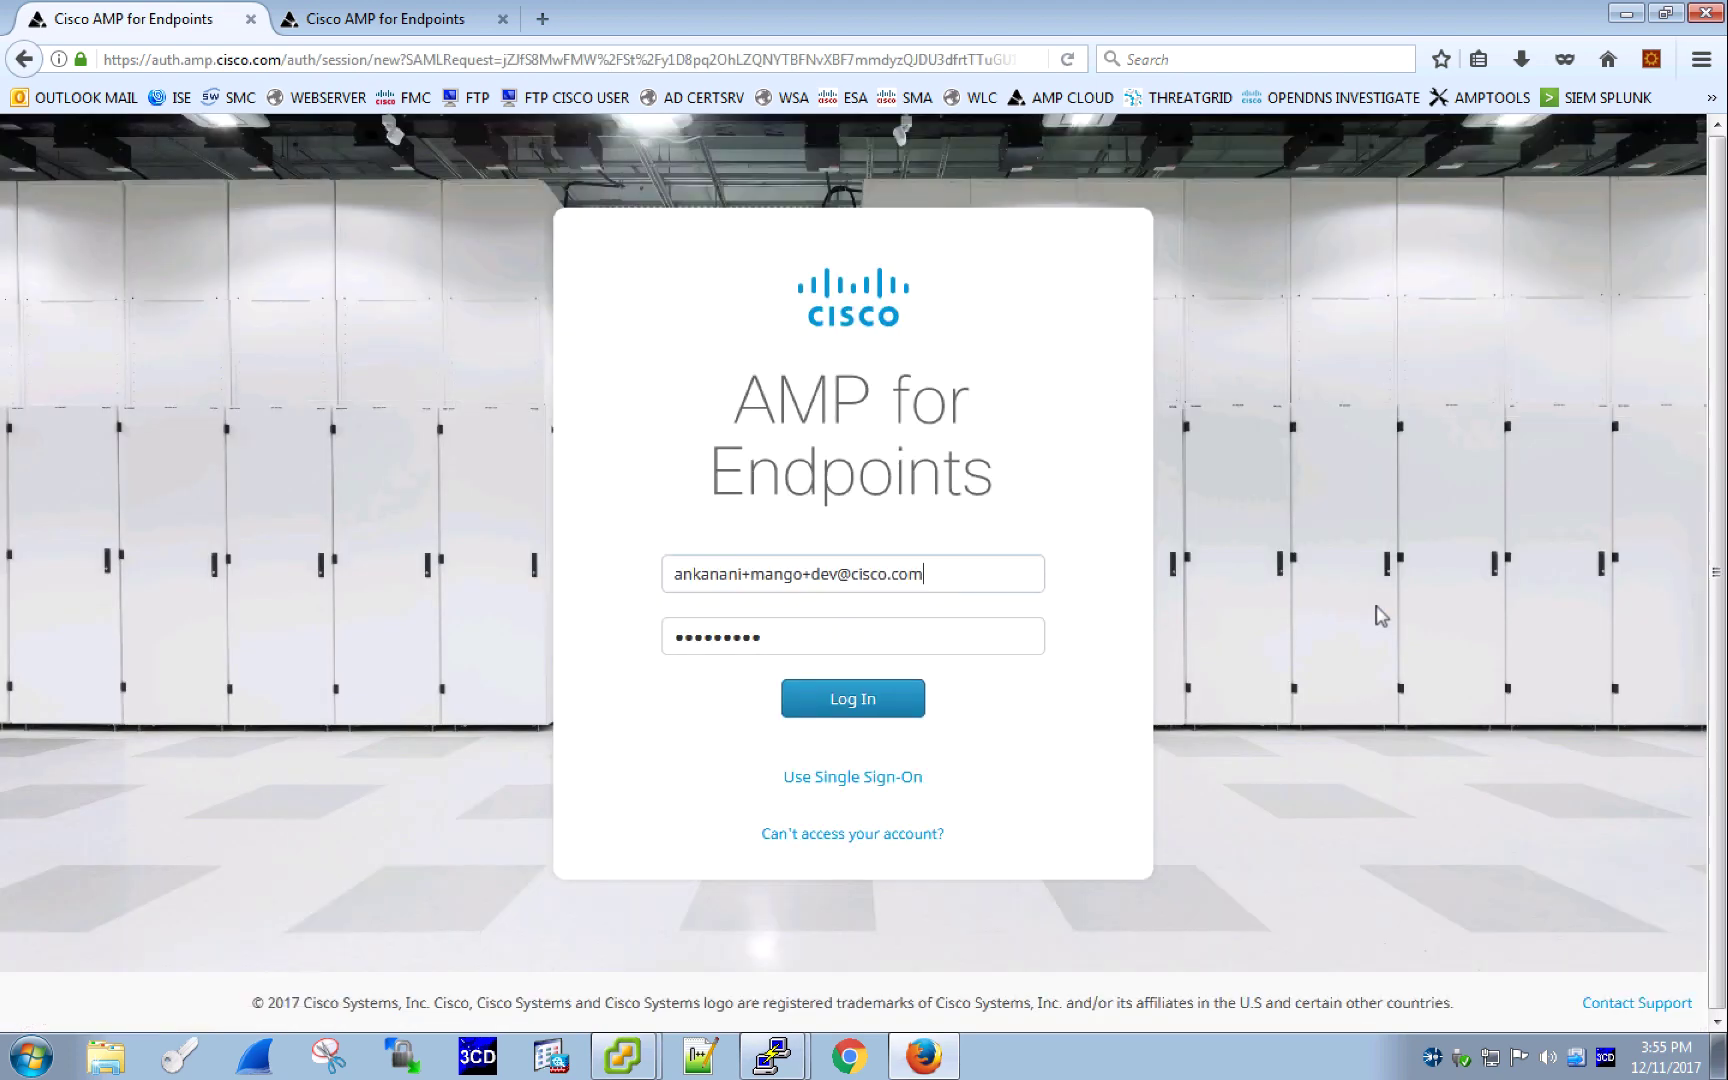
{"action": "left_click", "coordinate": [866, 703]}
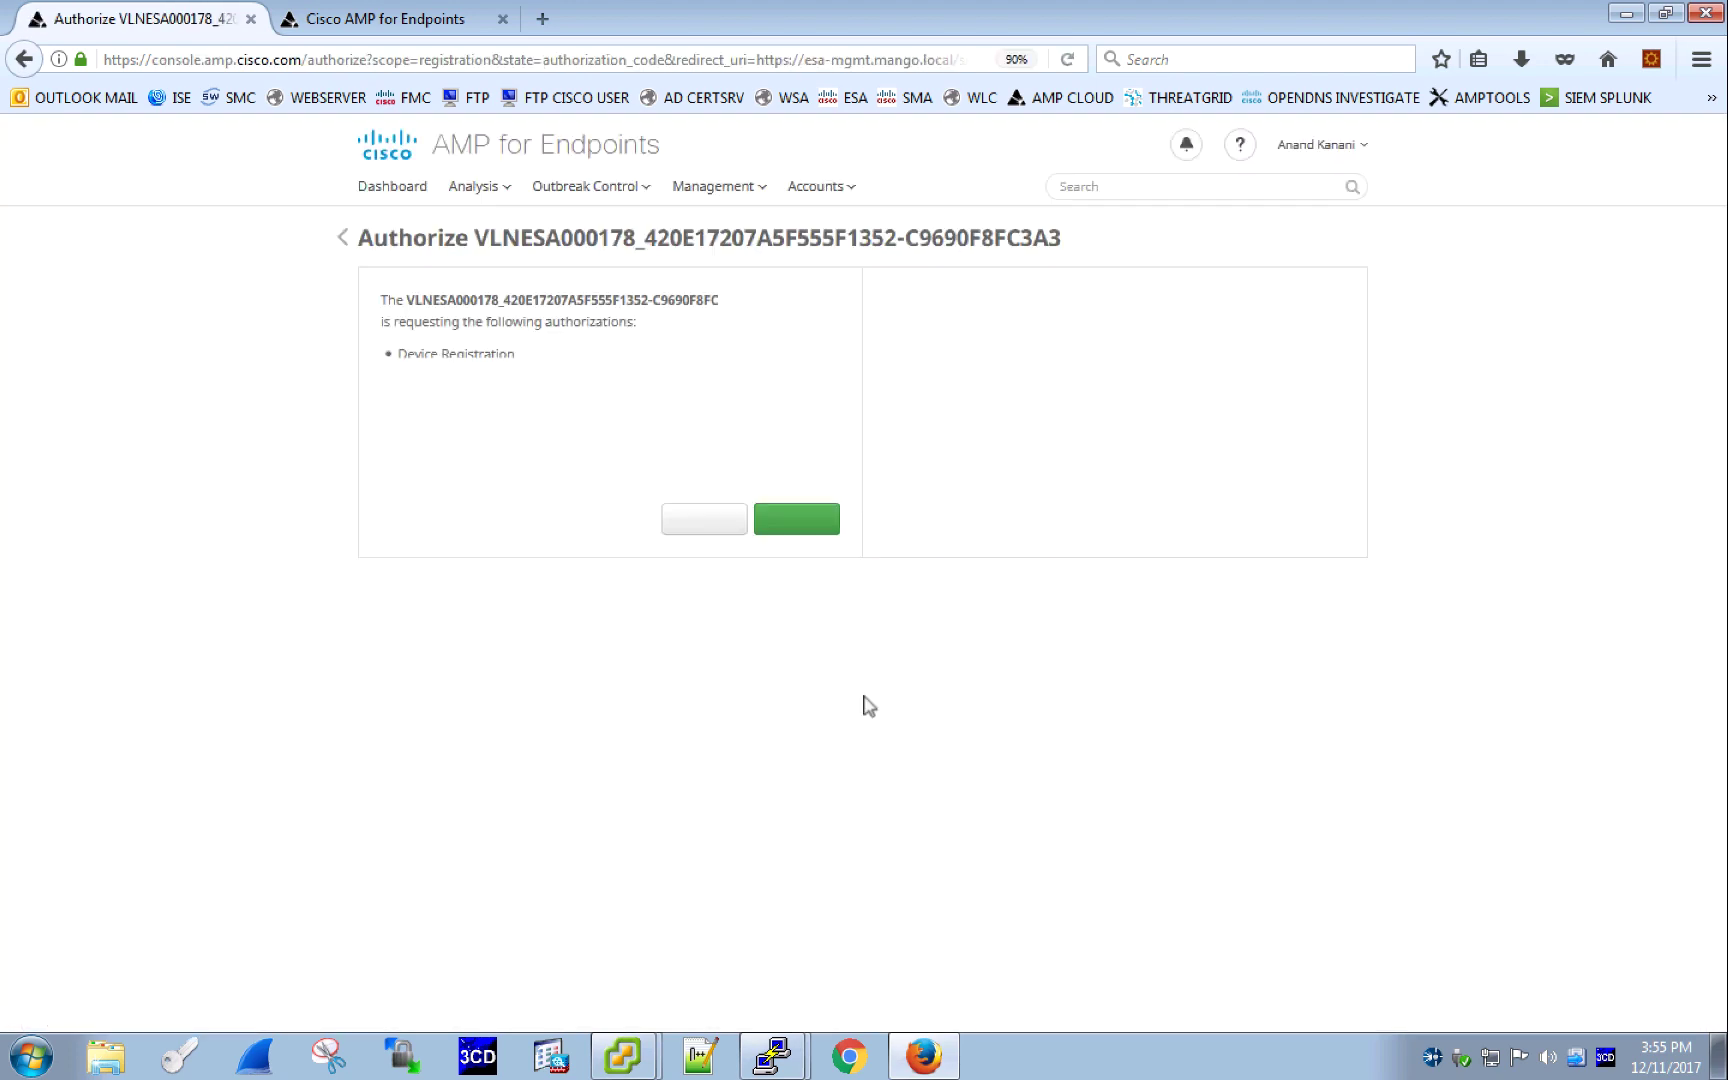
{"action": "left_click", "coordinate": [798, 521]}
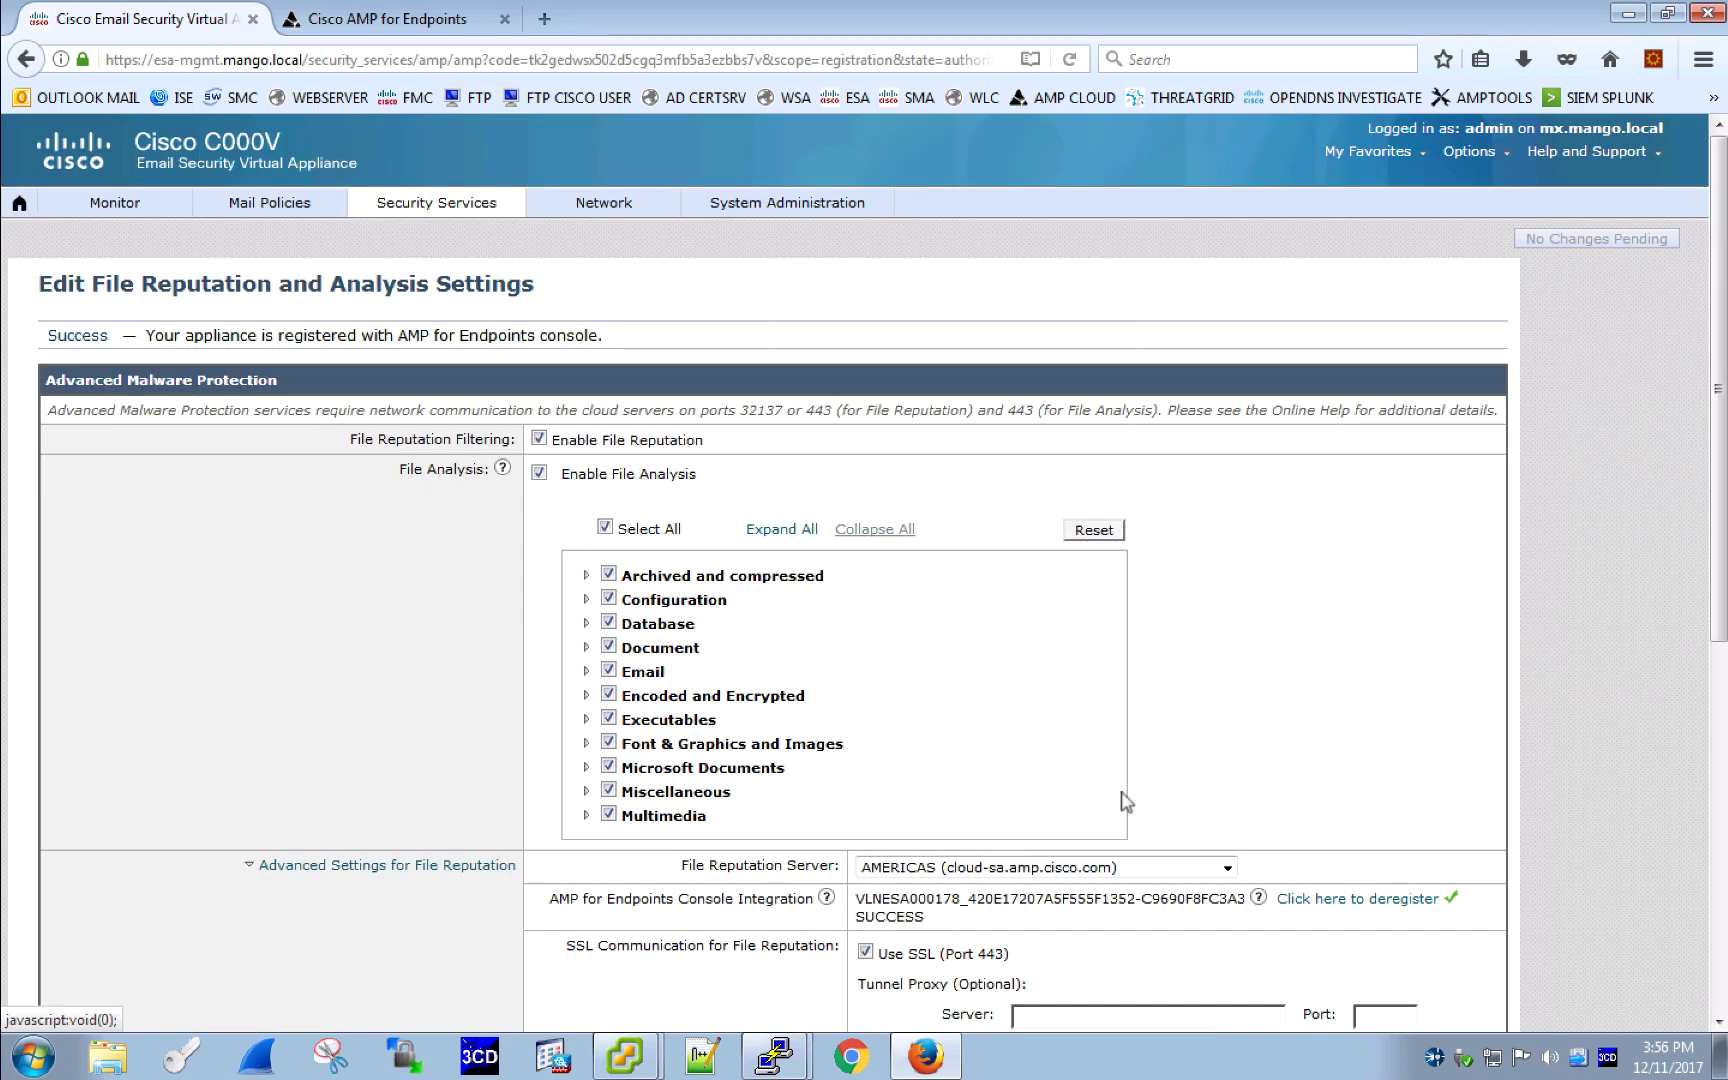
{"action": "scroll", "coordinate": [1122, 798], "scroll_direction": "down", "scroll_amount": 5}
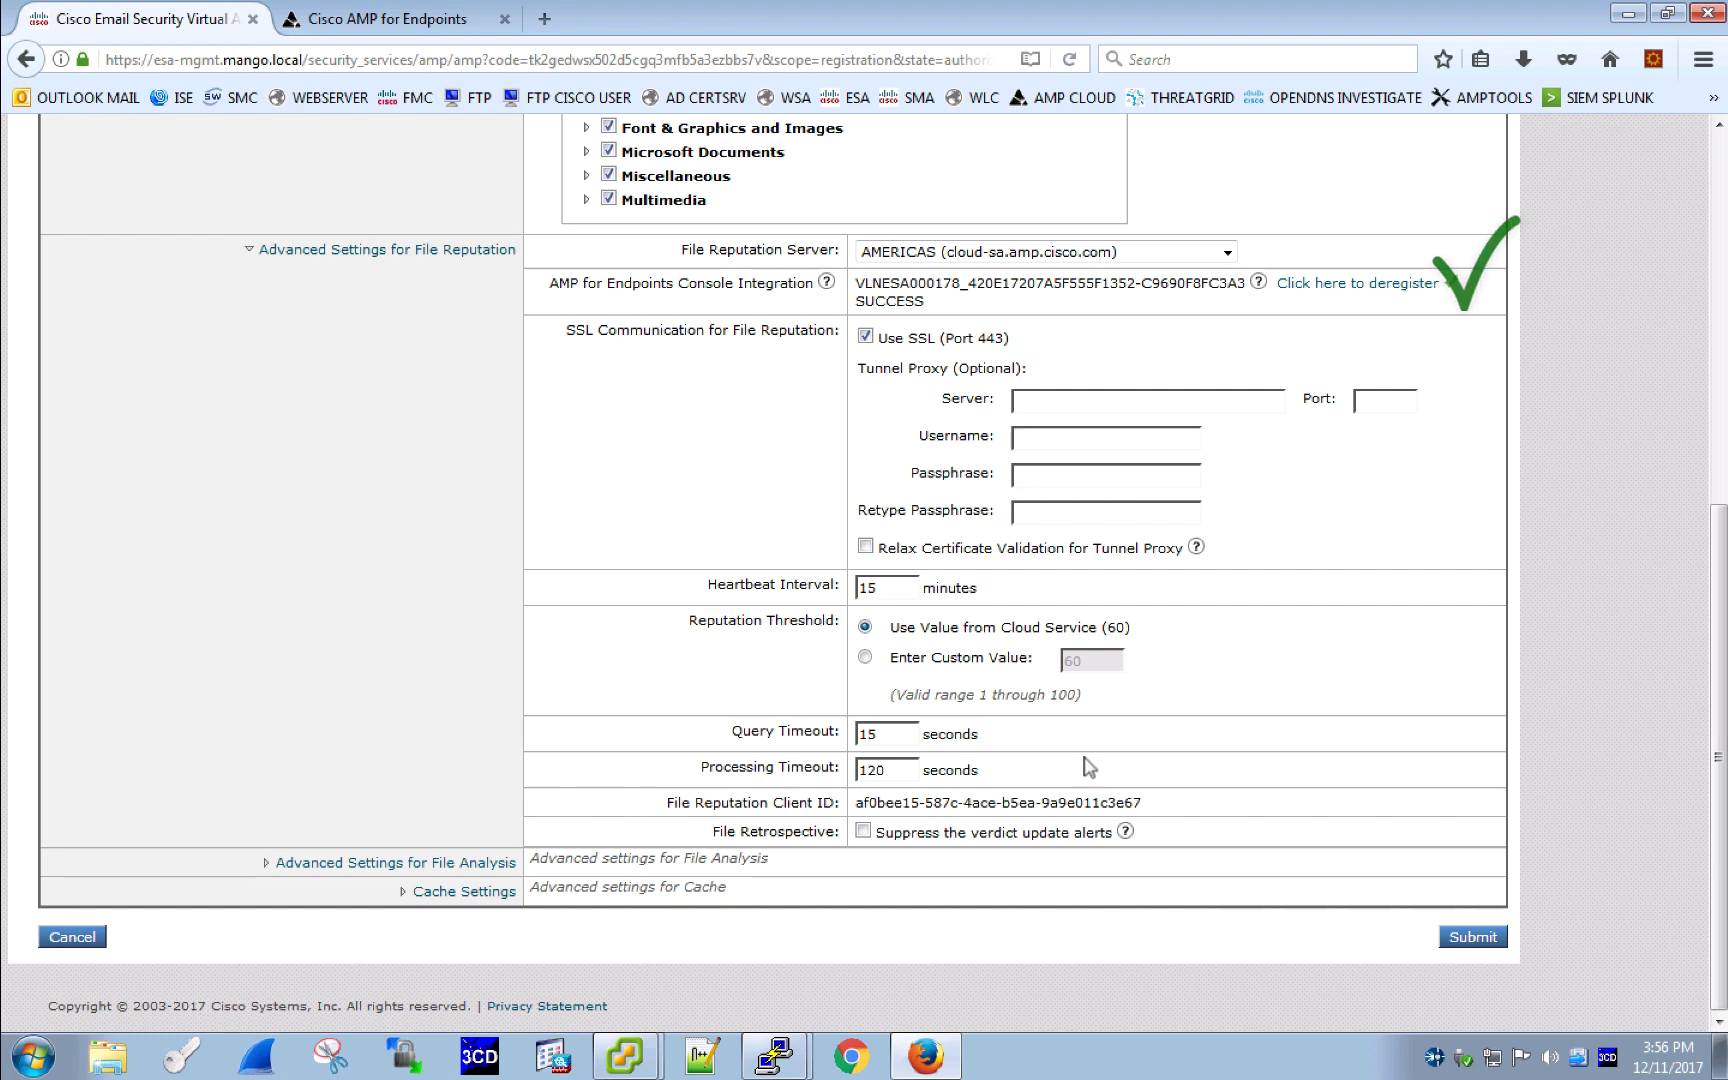
Sign in to AMP and view the VLNESA entry under Accounts > Applications
{"action": "left_click", "coordinate": [397, 25]}
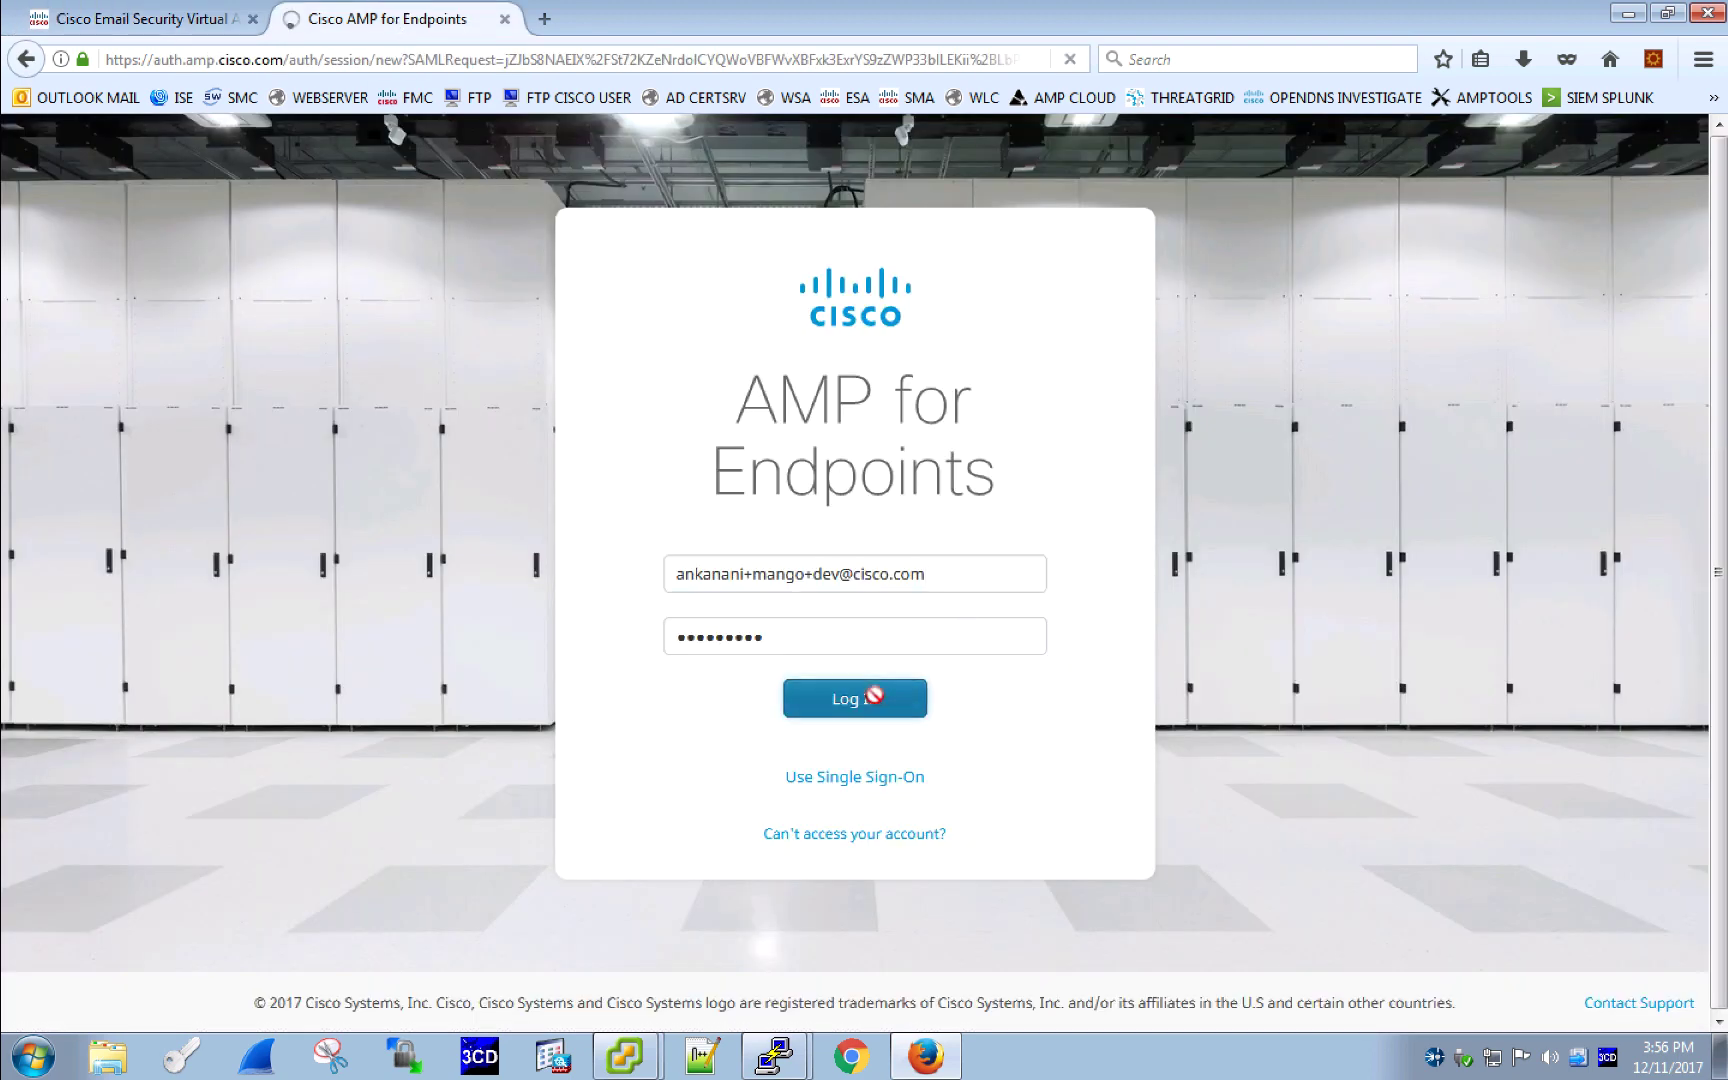
{"action": "left_click", "coordinate": [880, 697]}
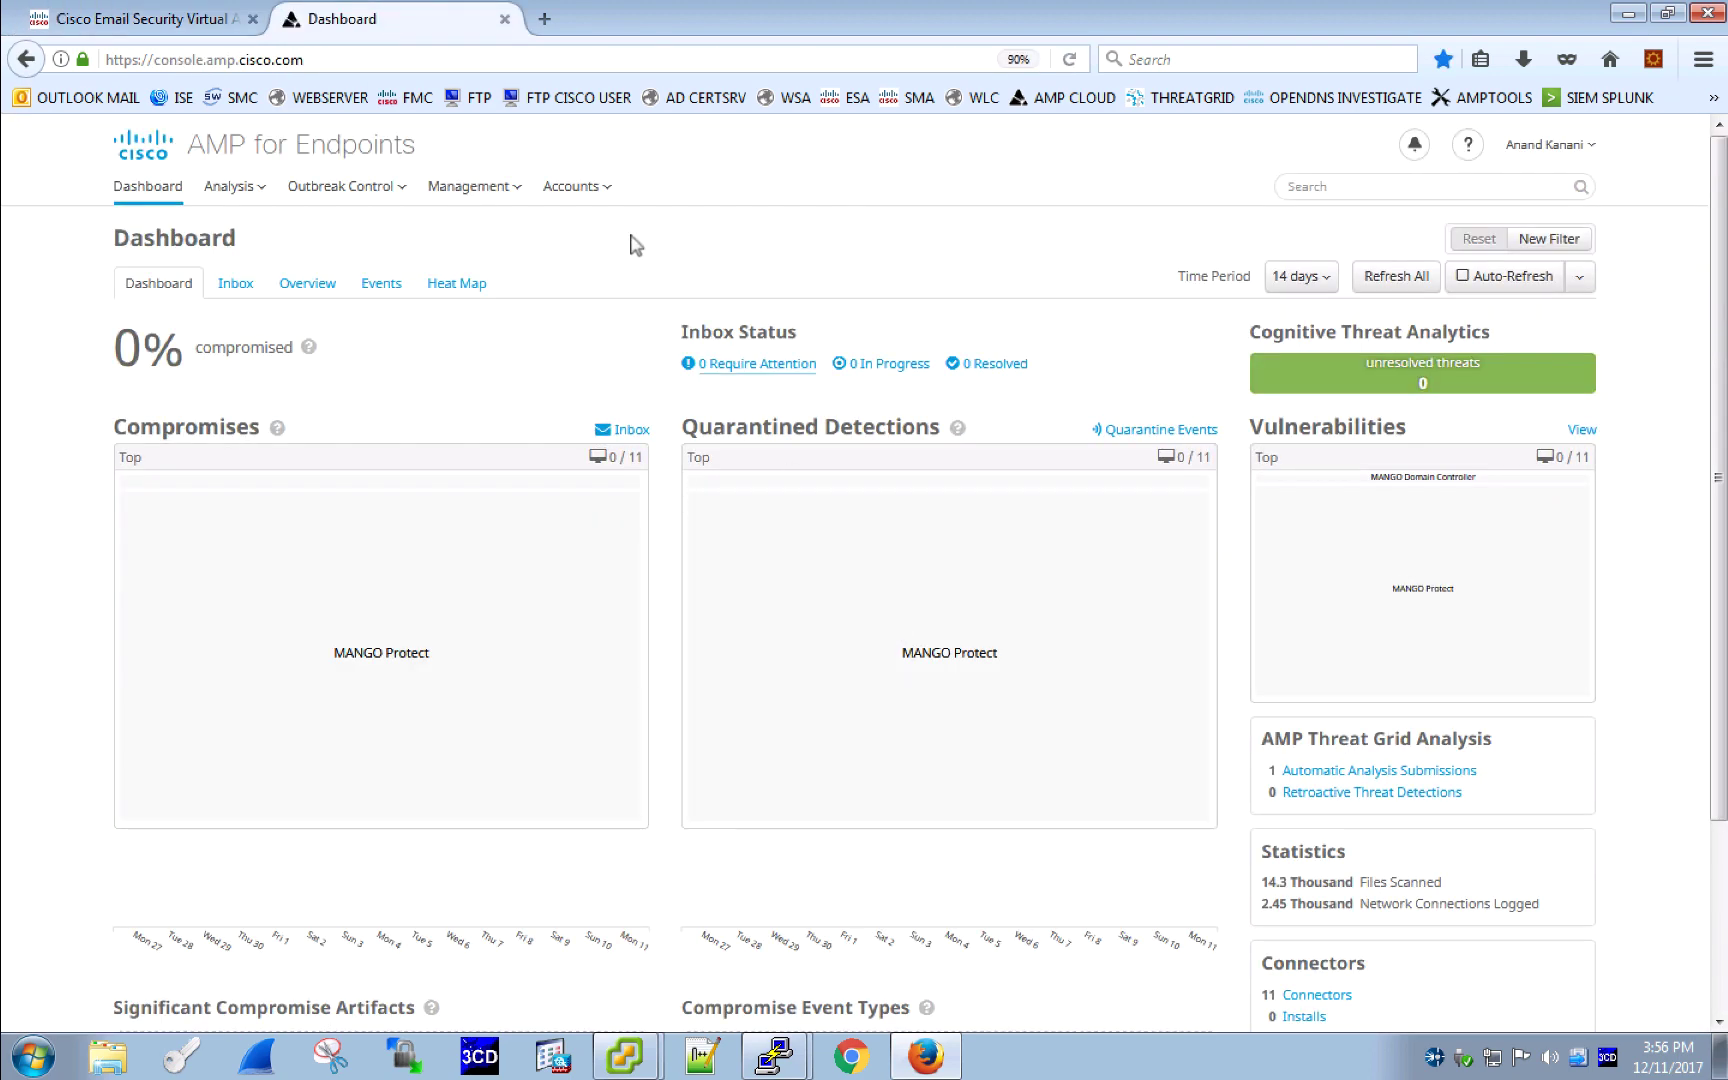
{"action": "left_click", "coordinate": [594, 196]}
{"action": "left_click", "coordinate": [598, 341]}
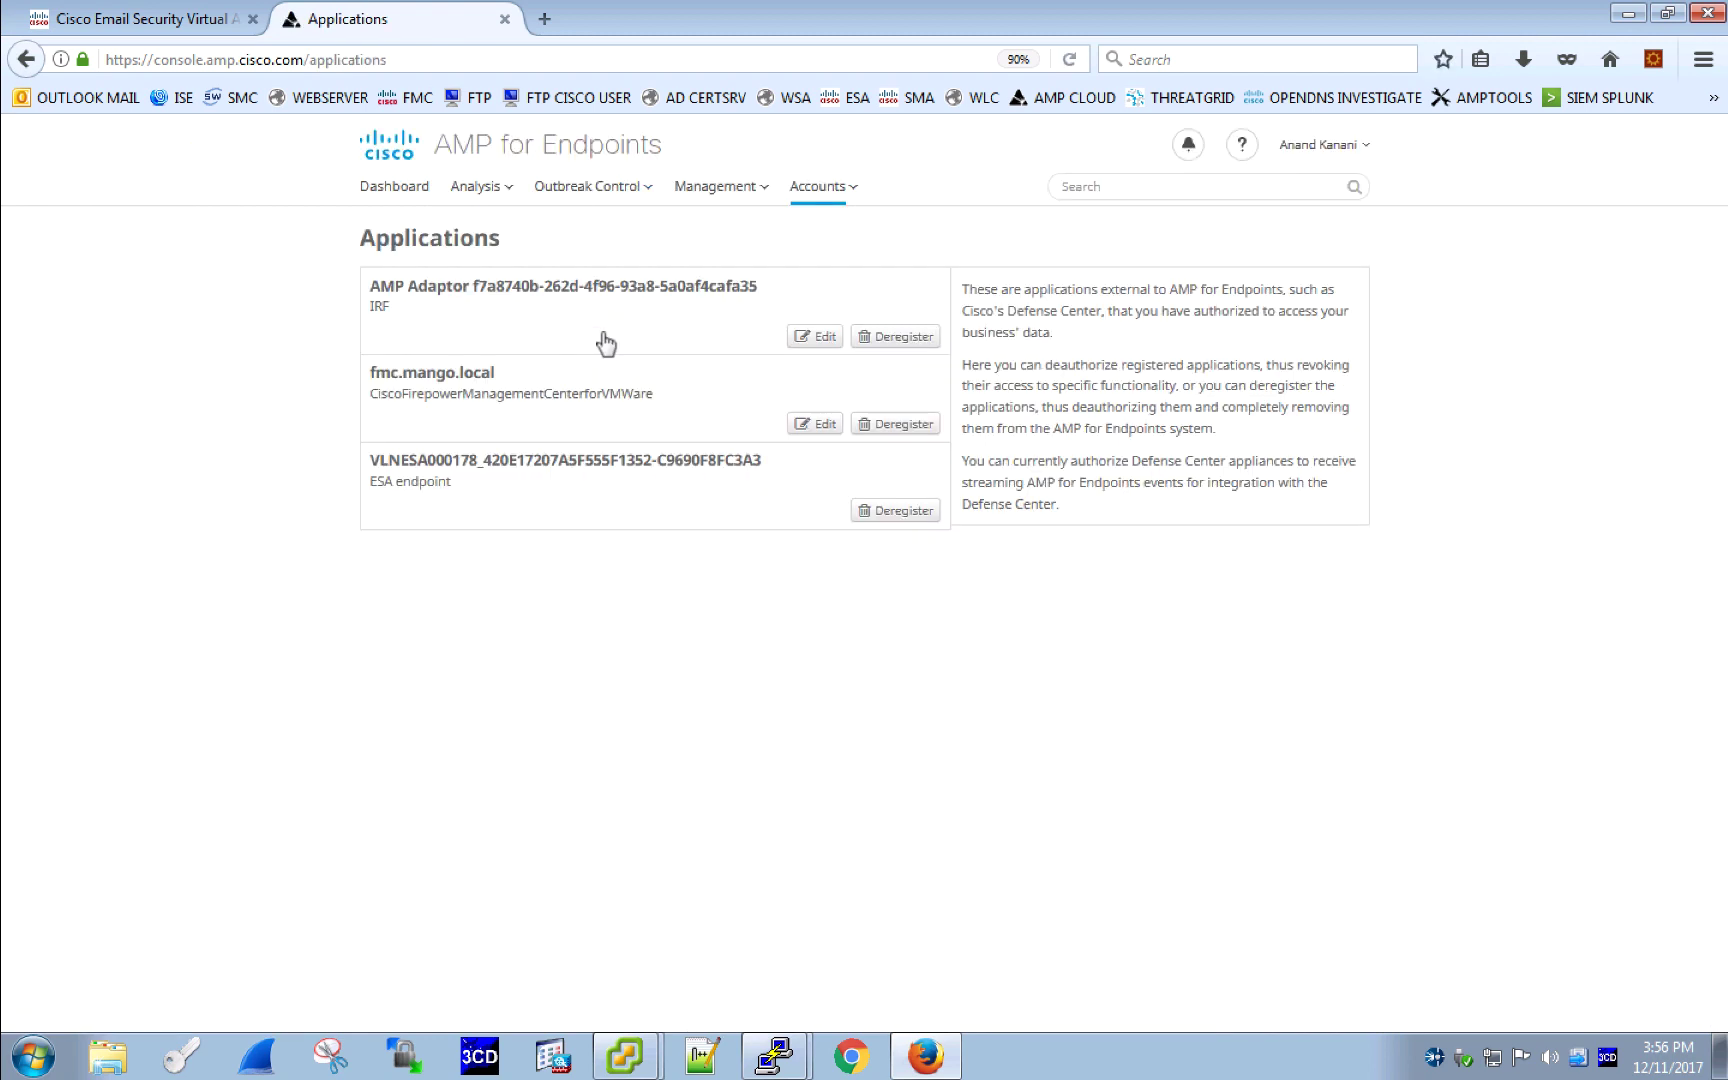
{"action": "left_click", "coordinate": [607, 480]}
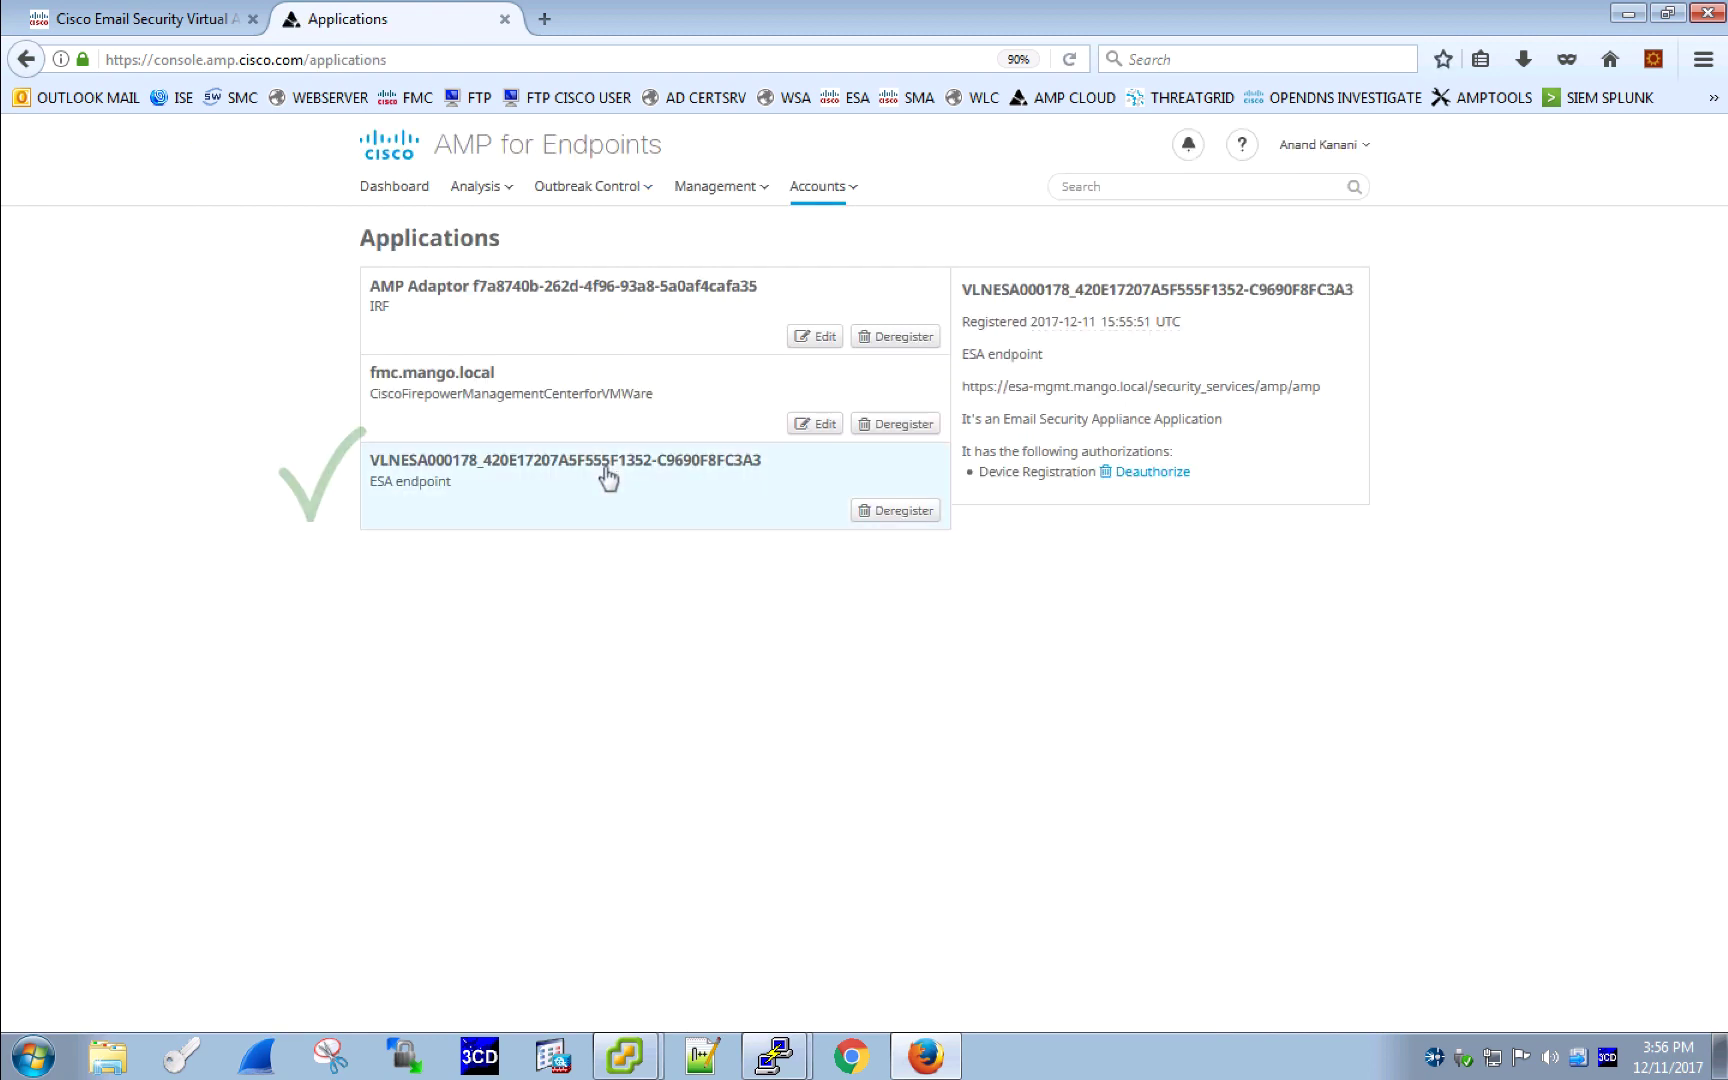
Expand the VLNESA row in Management > Computers to confirm its MANGO Protect group
{"action": "left_click", "coordinate": [688, 192]}
{"action": "left_click", "coordinate": [700, 256]}
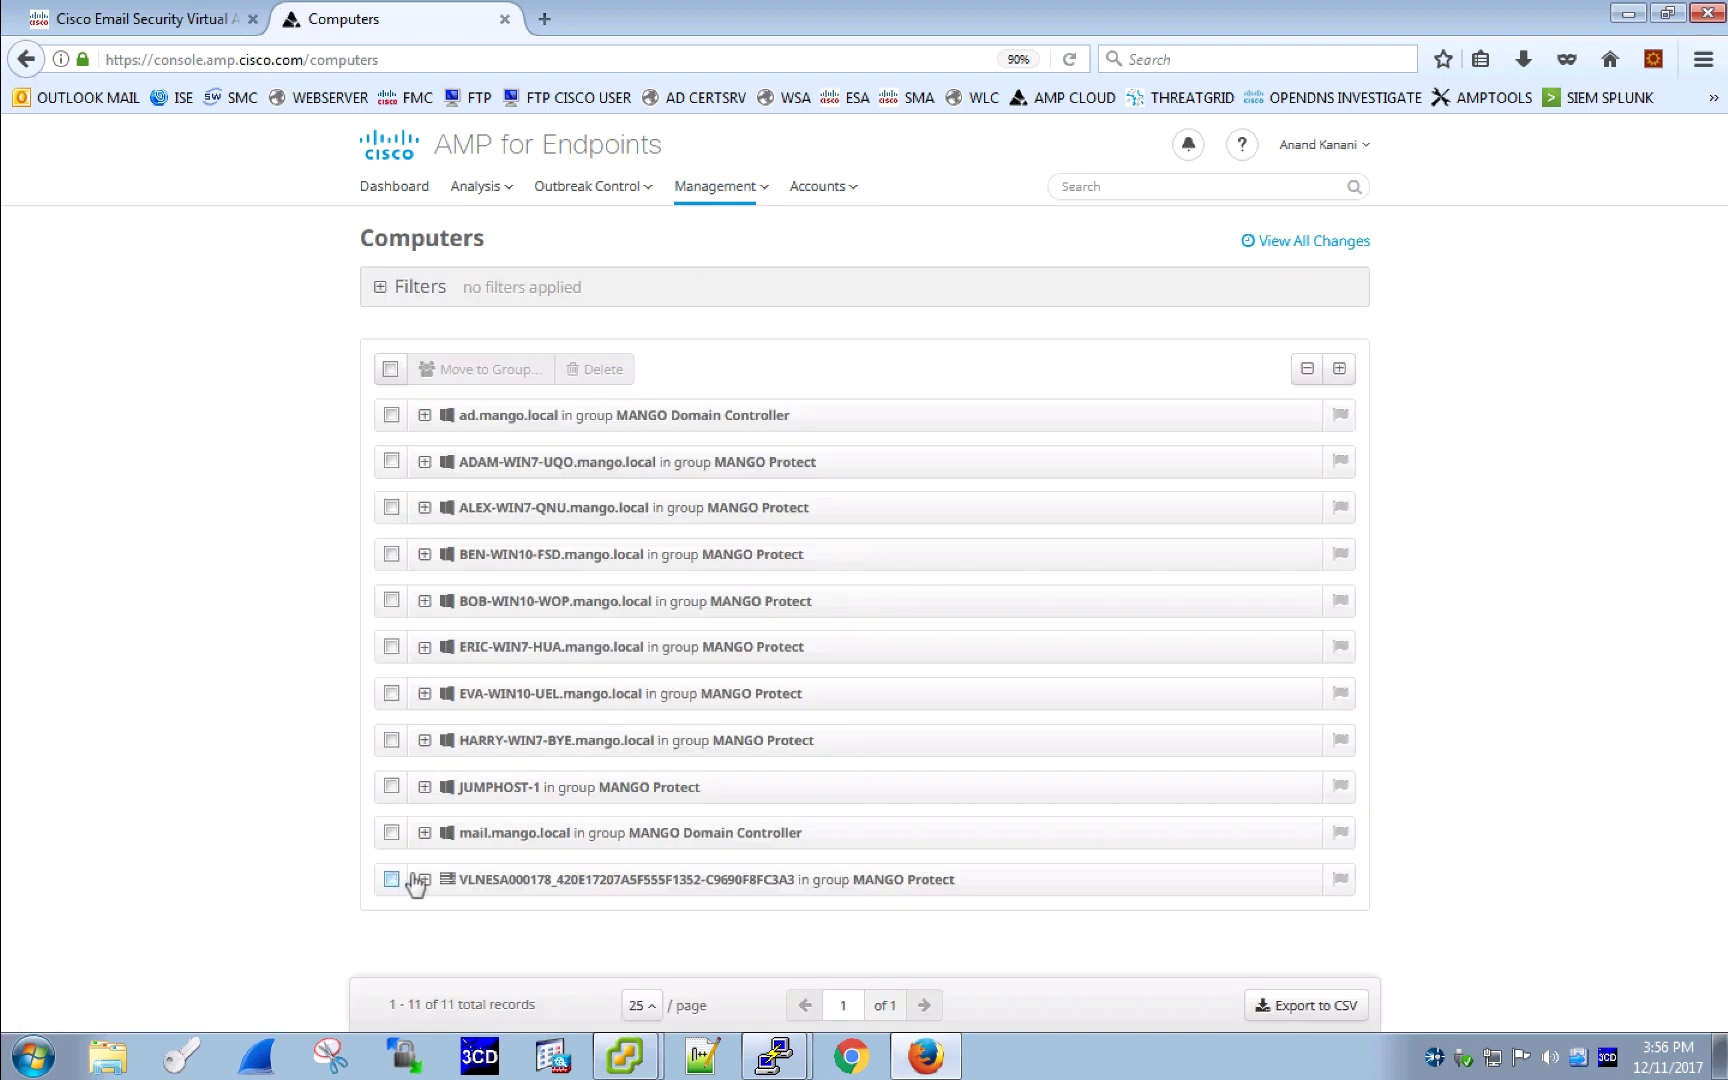
{"action": "left_click", "coordinate": [424, 874]}
{"action": "scroll", "coordinate": [249, 825], "scroll_direction": "down", "scroll_amount": 3}
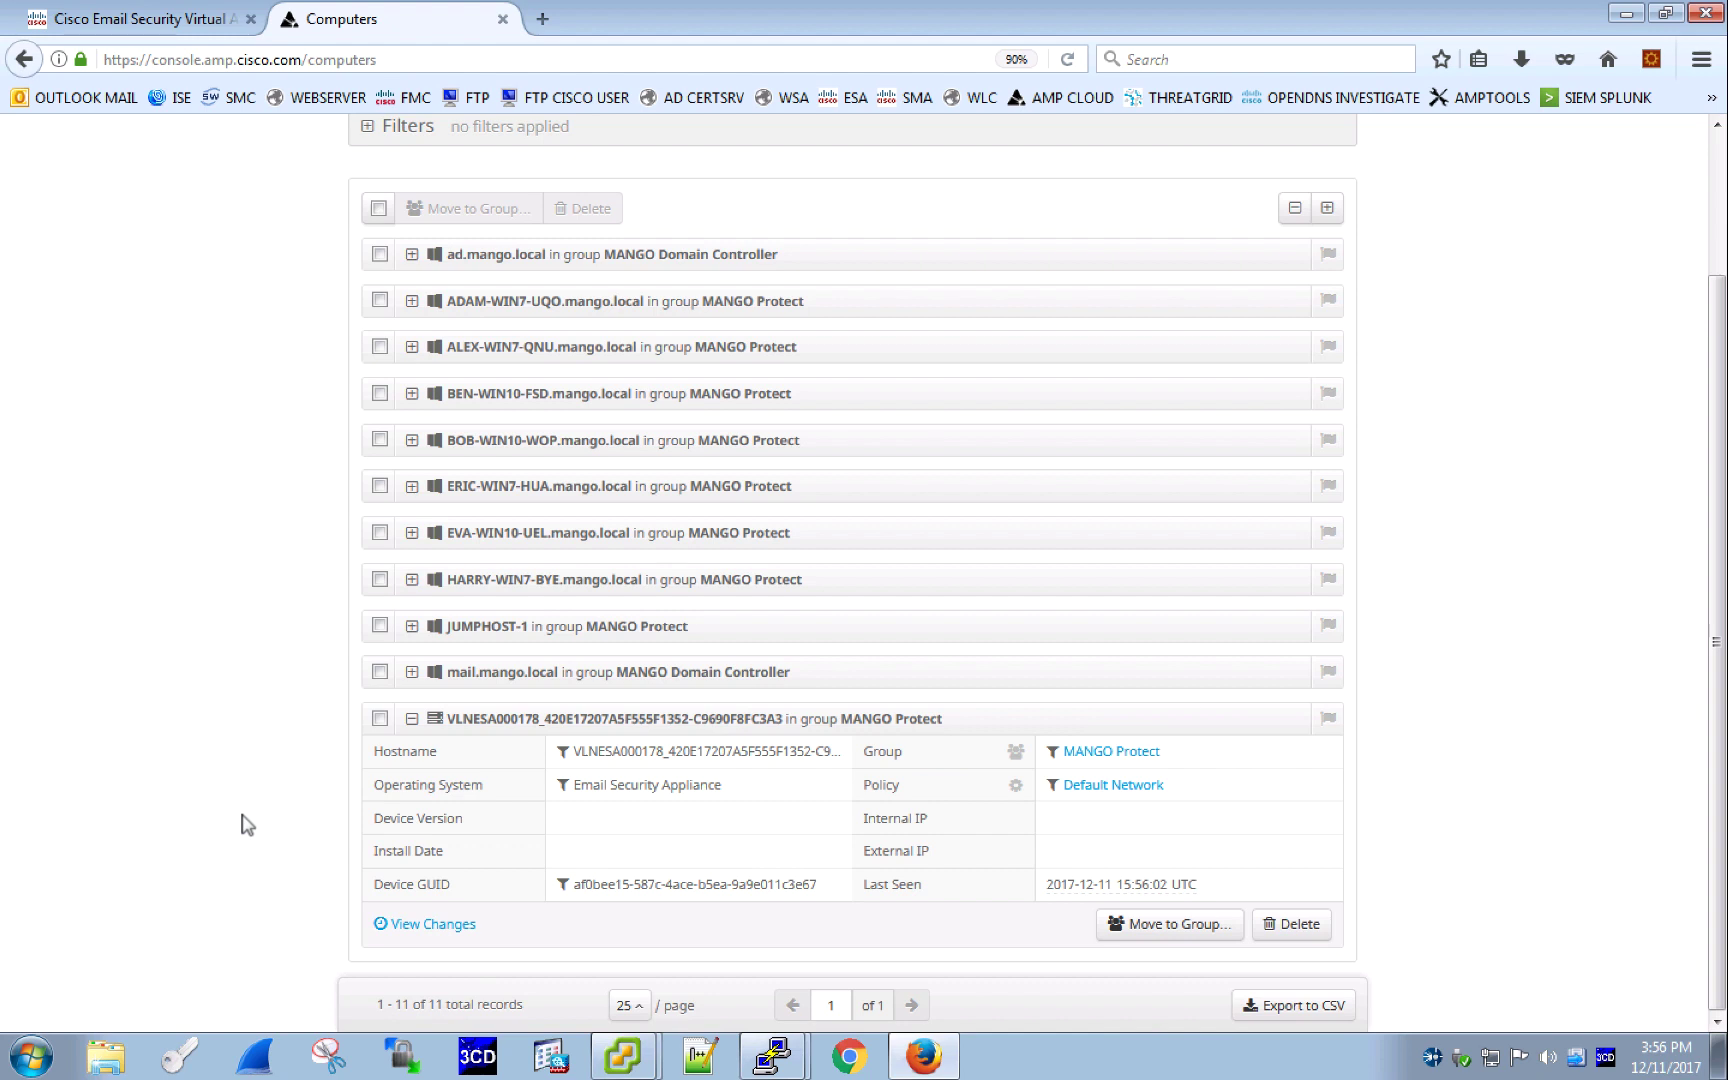
{"action": "scroll", "coordinate": [275, 580], "scroll_direction": "up", "scroll_amount": 3}
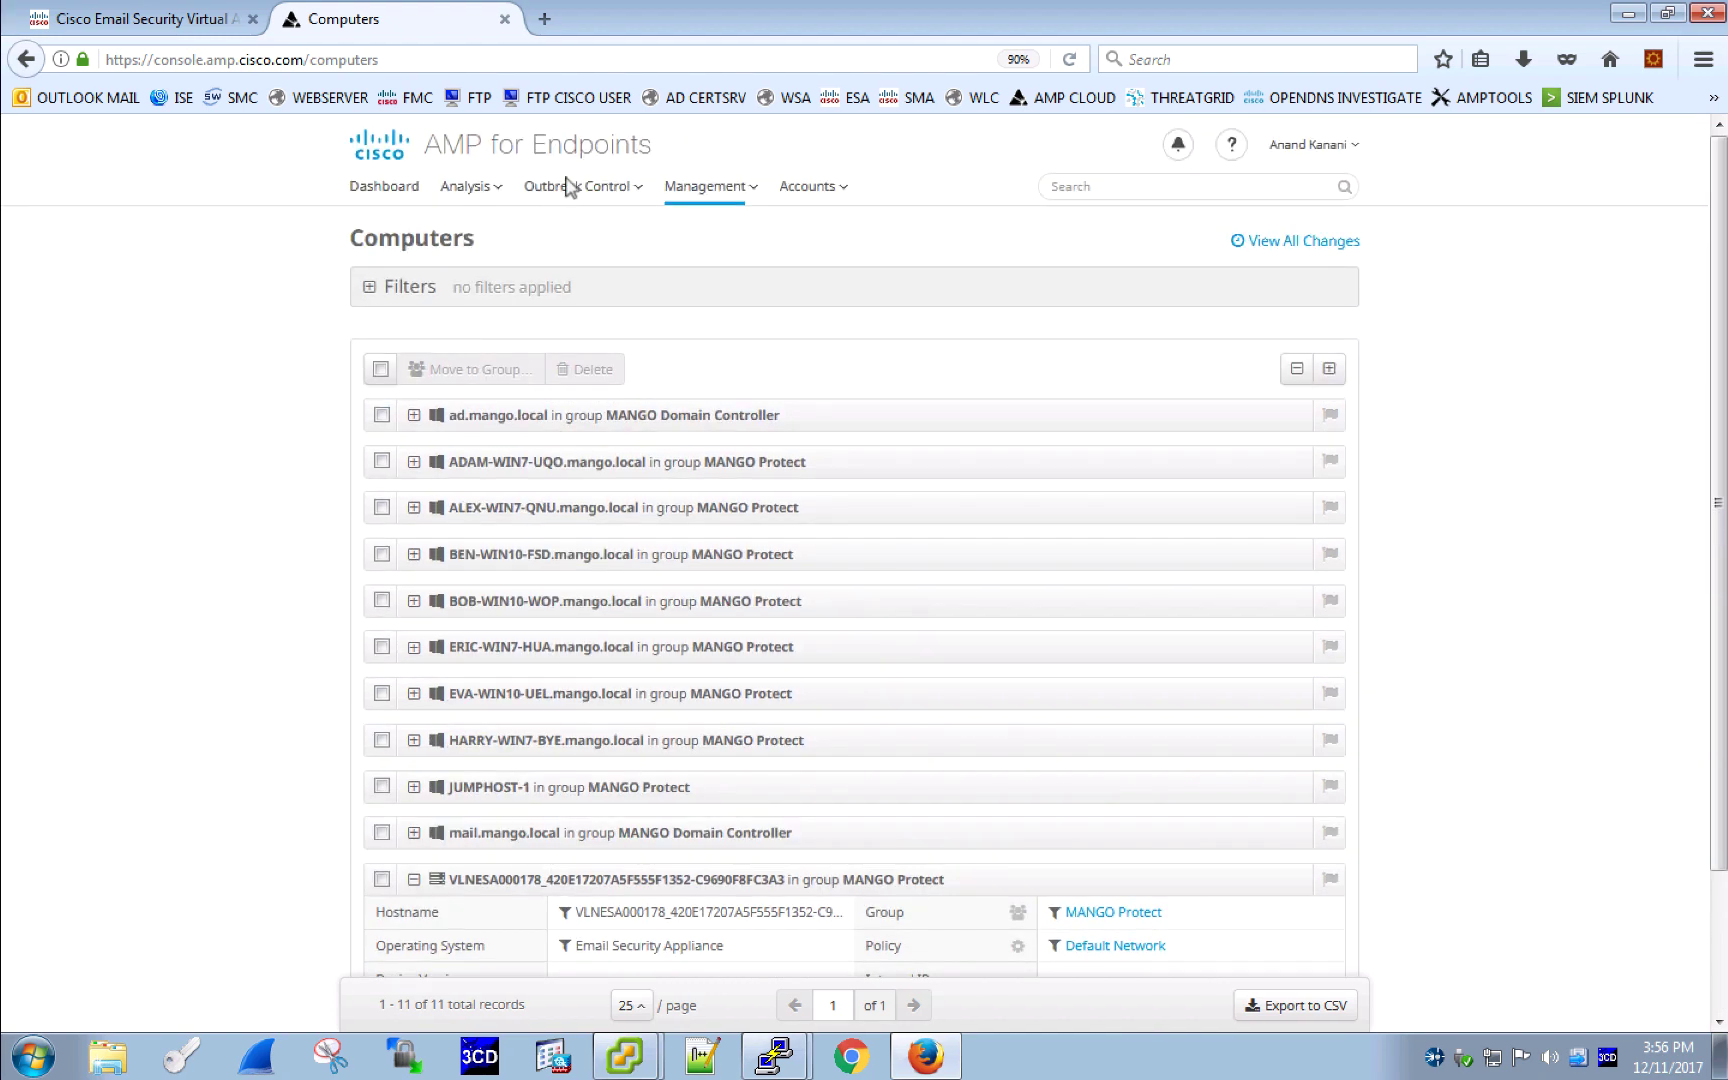
Create and save a simple custom detection list named 'AMP Everywhere Blocklist', then edit it
{"action": "left_click", "coordinate": [577, 190]}
{"action": "left_click", "coordinate": [562, 248]}
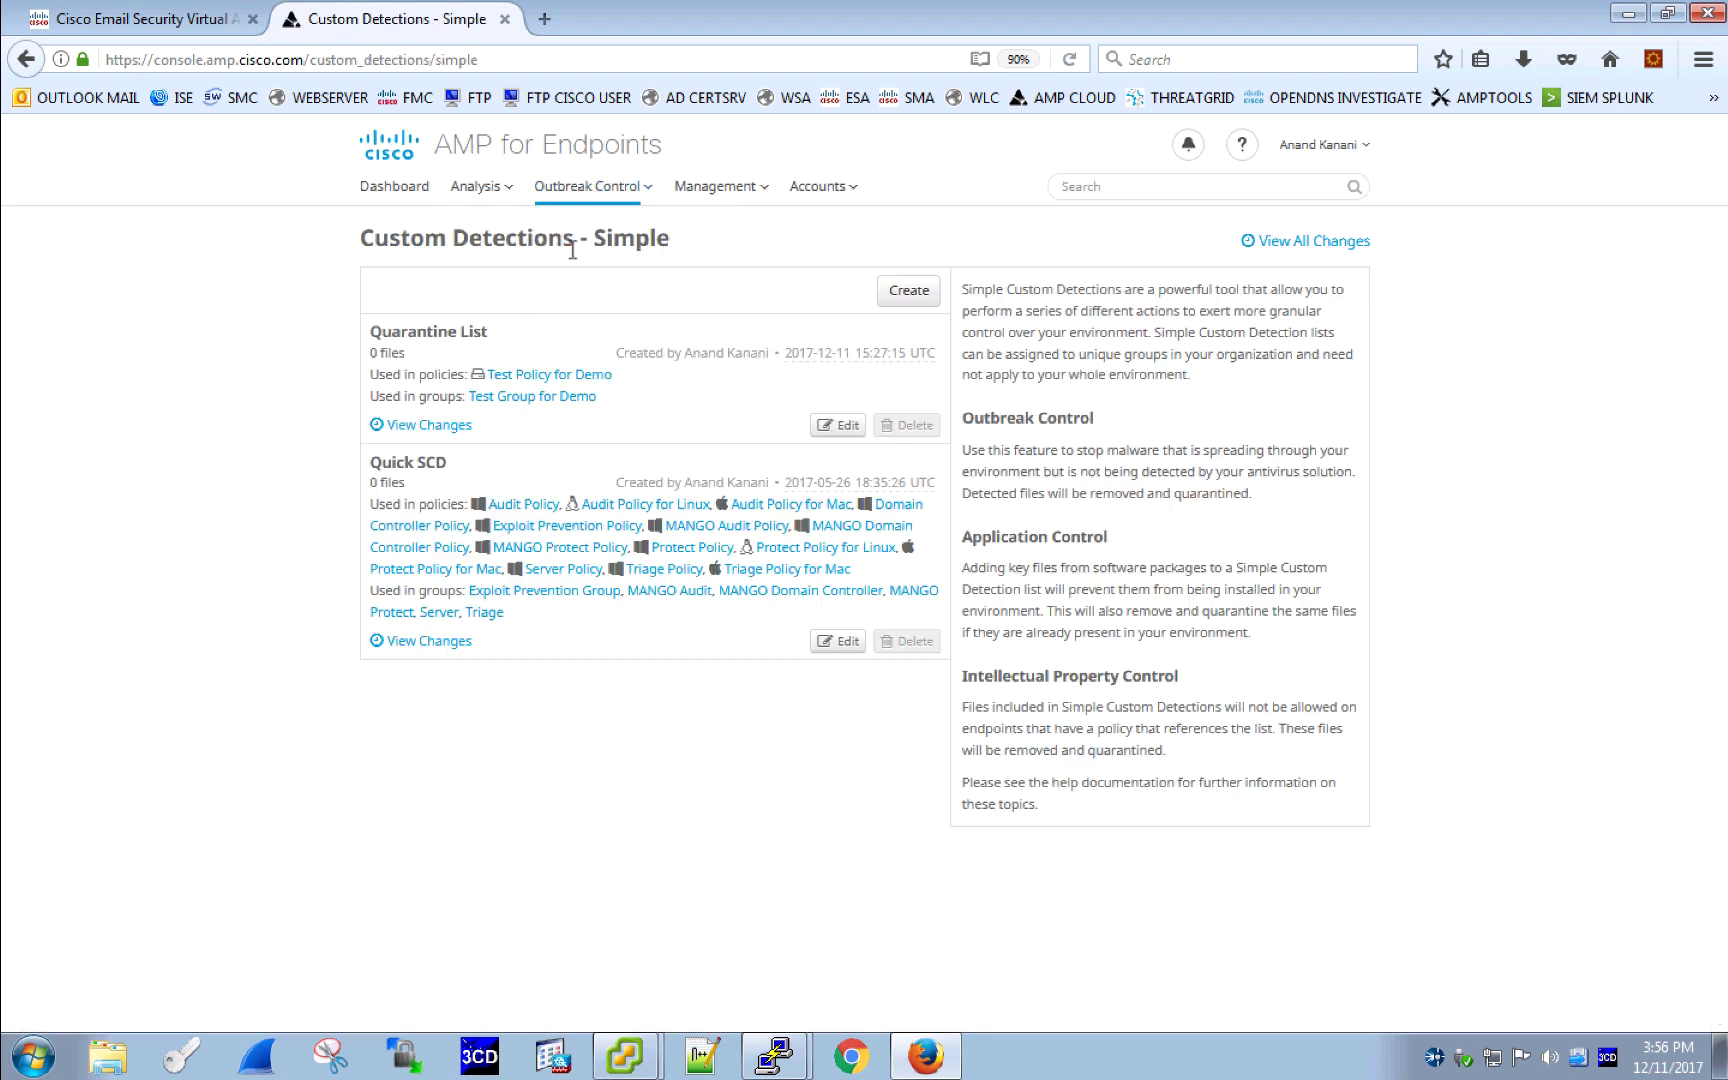
{"action": "left_click", "coordinate": [908, 290]}
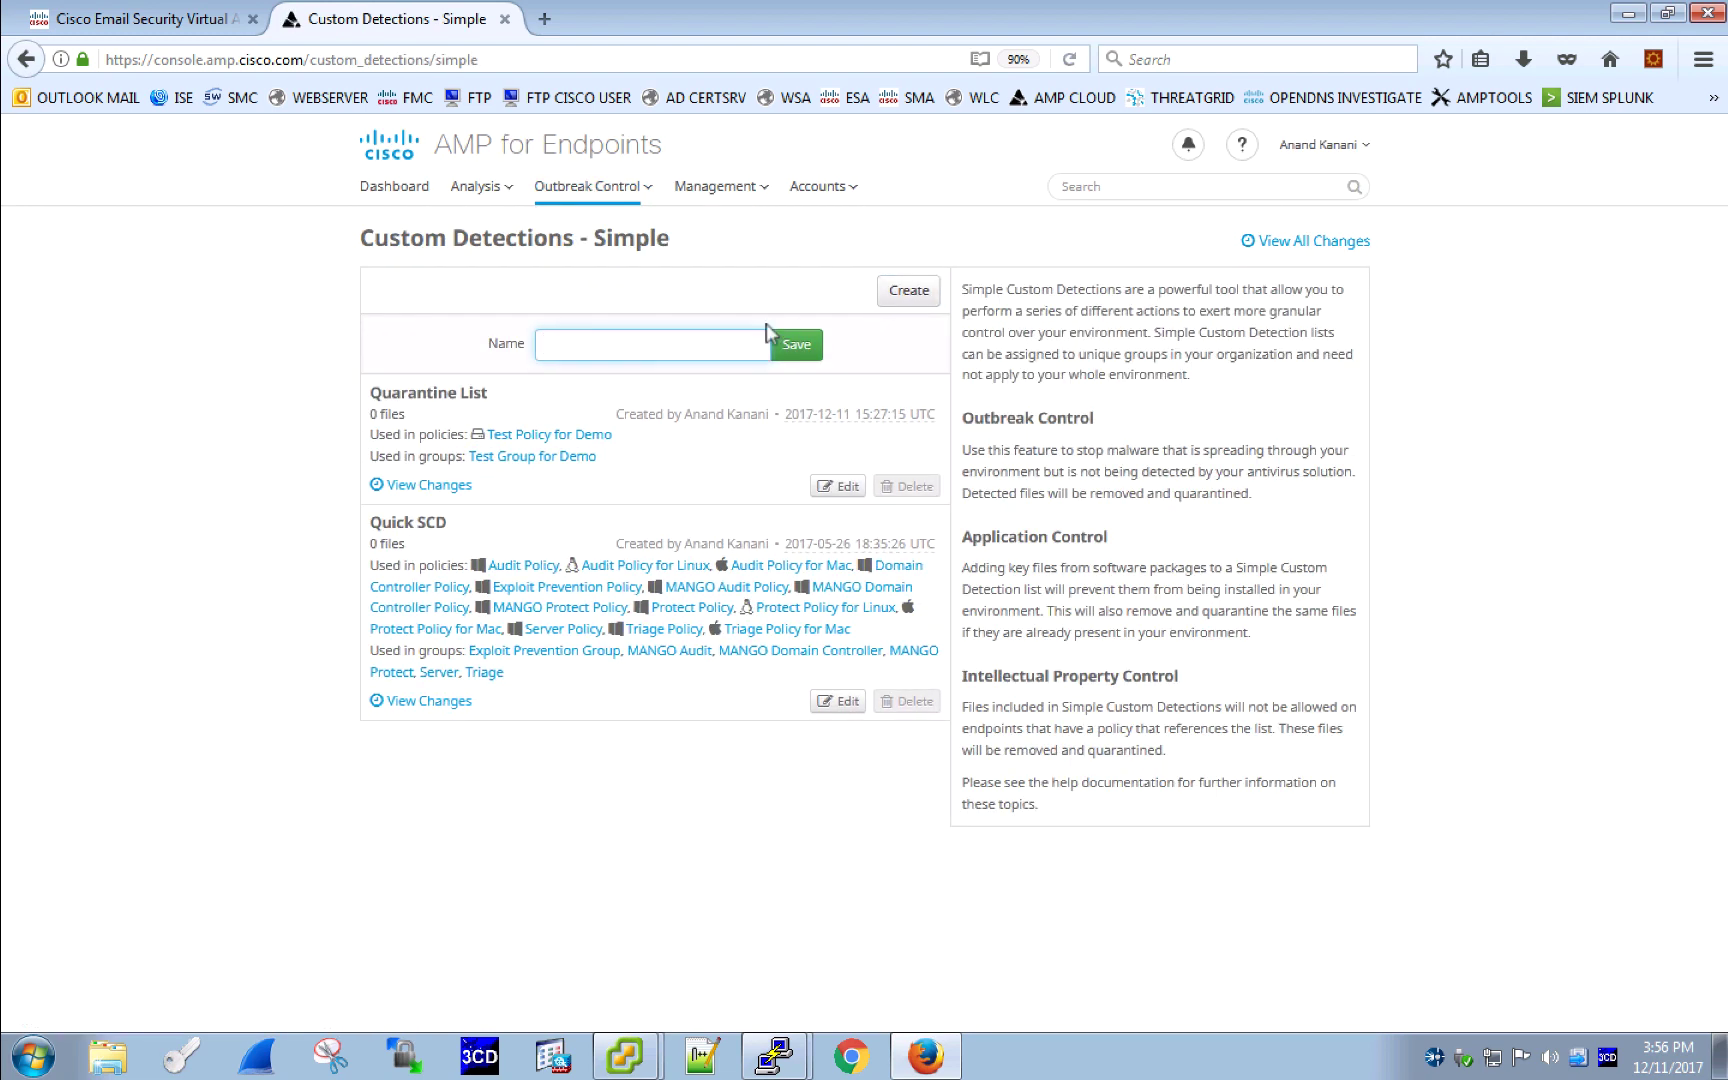
{"action": "type", "text": "AMP E"}
{"action": "left_click", "coordinate": [700, 372]}
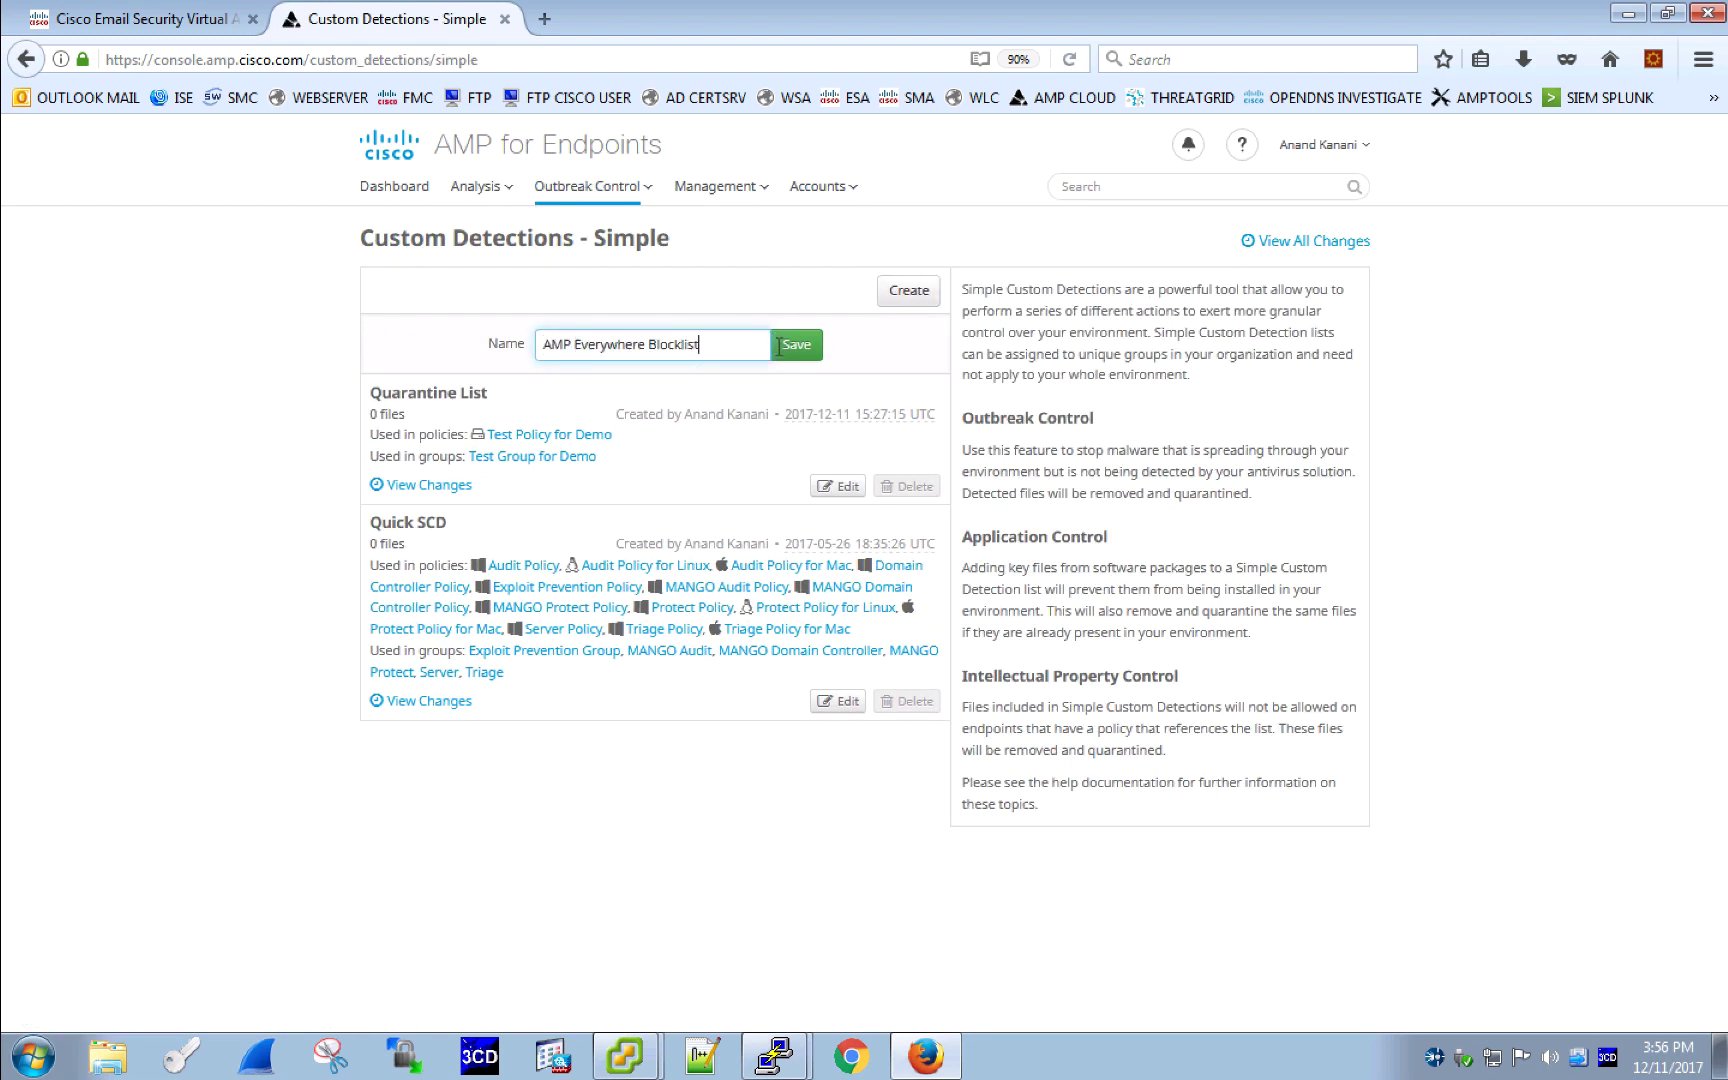
{"action": "left_click", "coordinate": [795, 348]}
{"action": "left_click", "coordinate": [845, 402]}
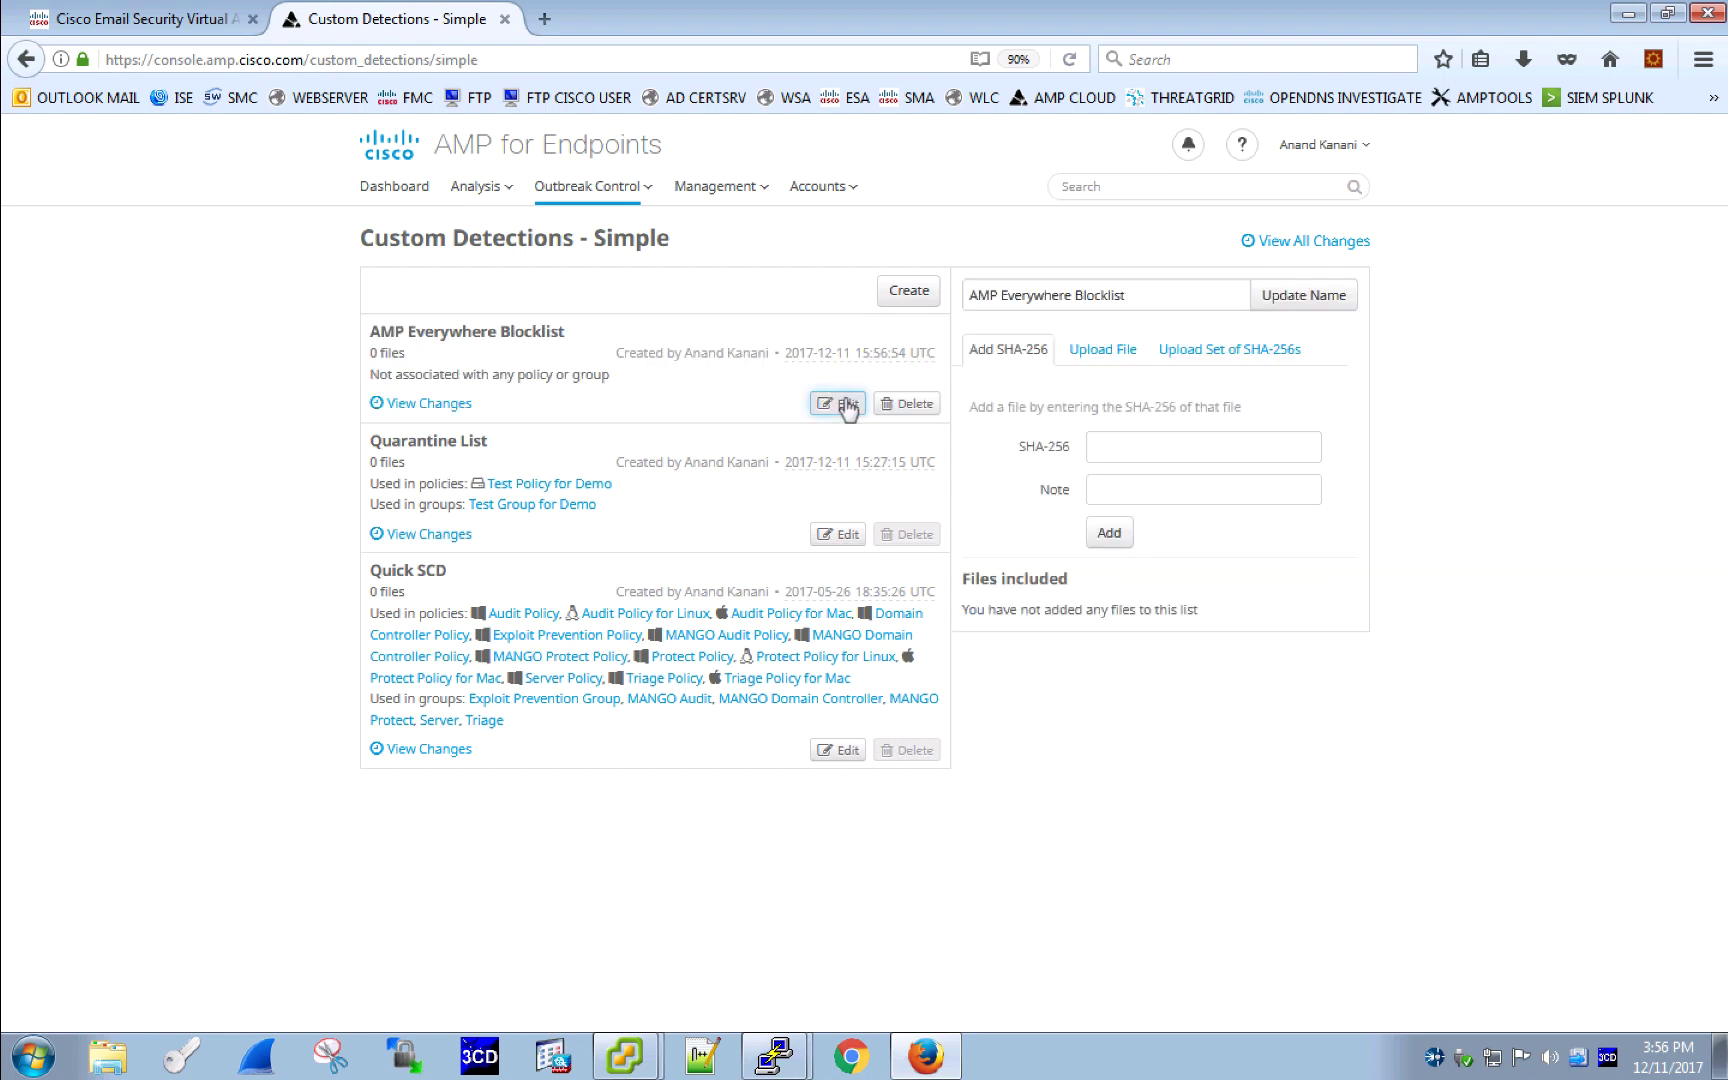
Add AMP_Blacklist.pdf's SHA-256 hash, copied from the Kali terminal, to the blocklist
{"action": "left_click", "coordinate": [1100, 352]}
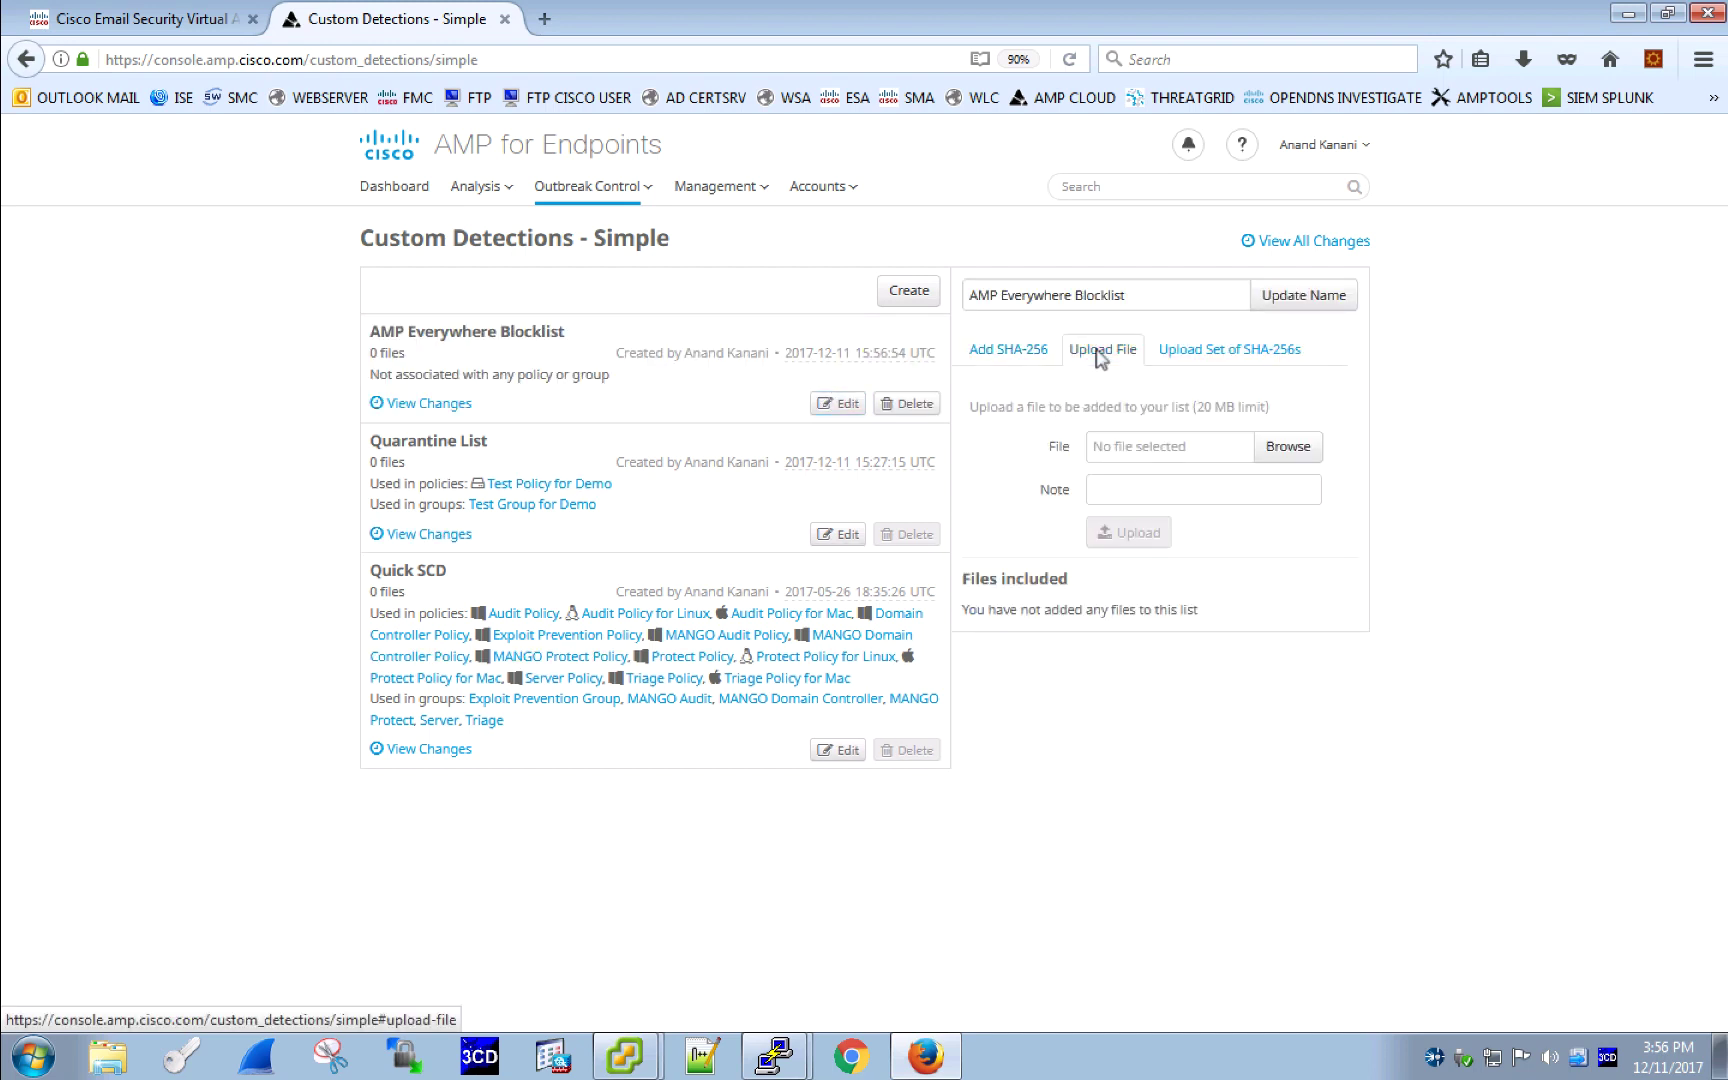
{"action": "left_click", "coordinate": [1222, 349]}
{"action": "left_click", "coordinate": [1025, 357]}
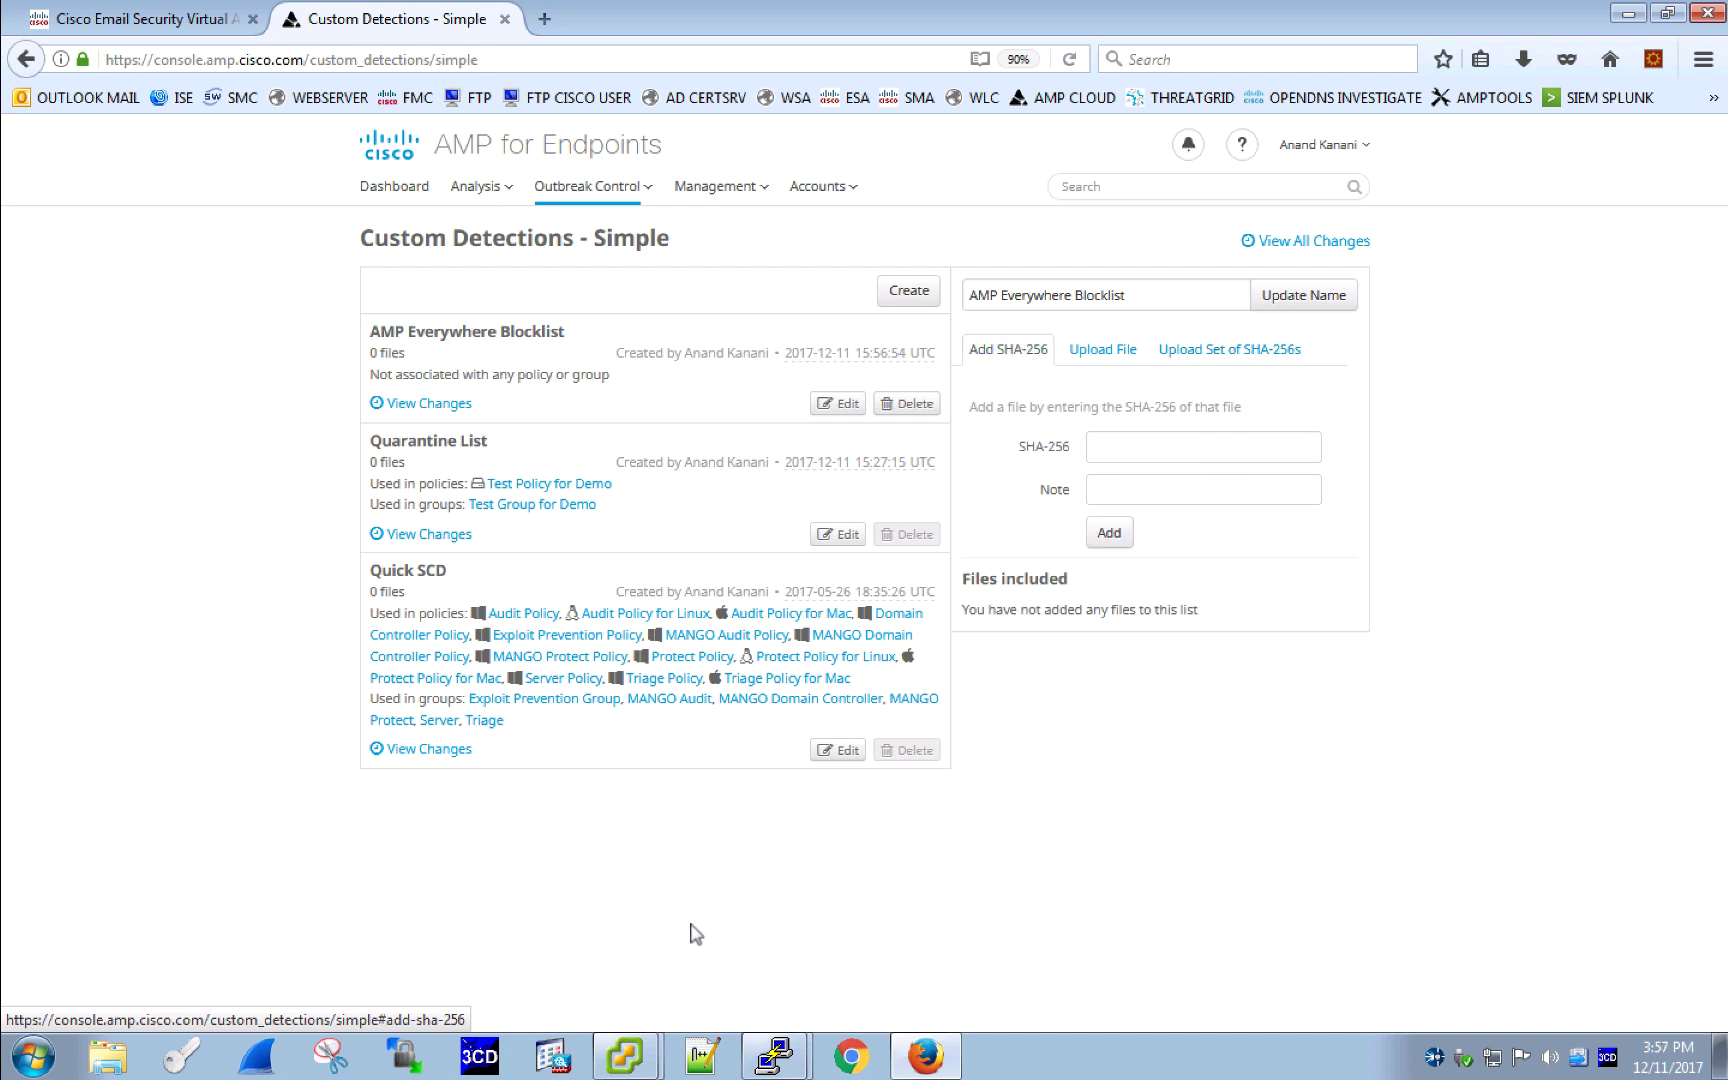
{"action": "mouse_move", "coordinate": [773, 1055]}
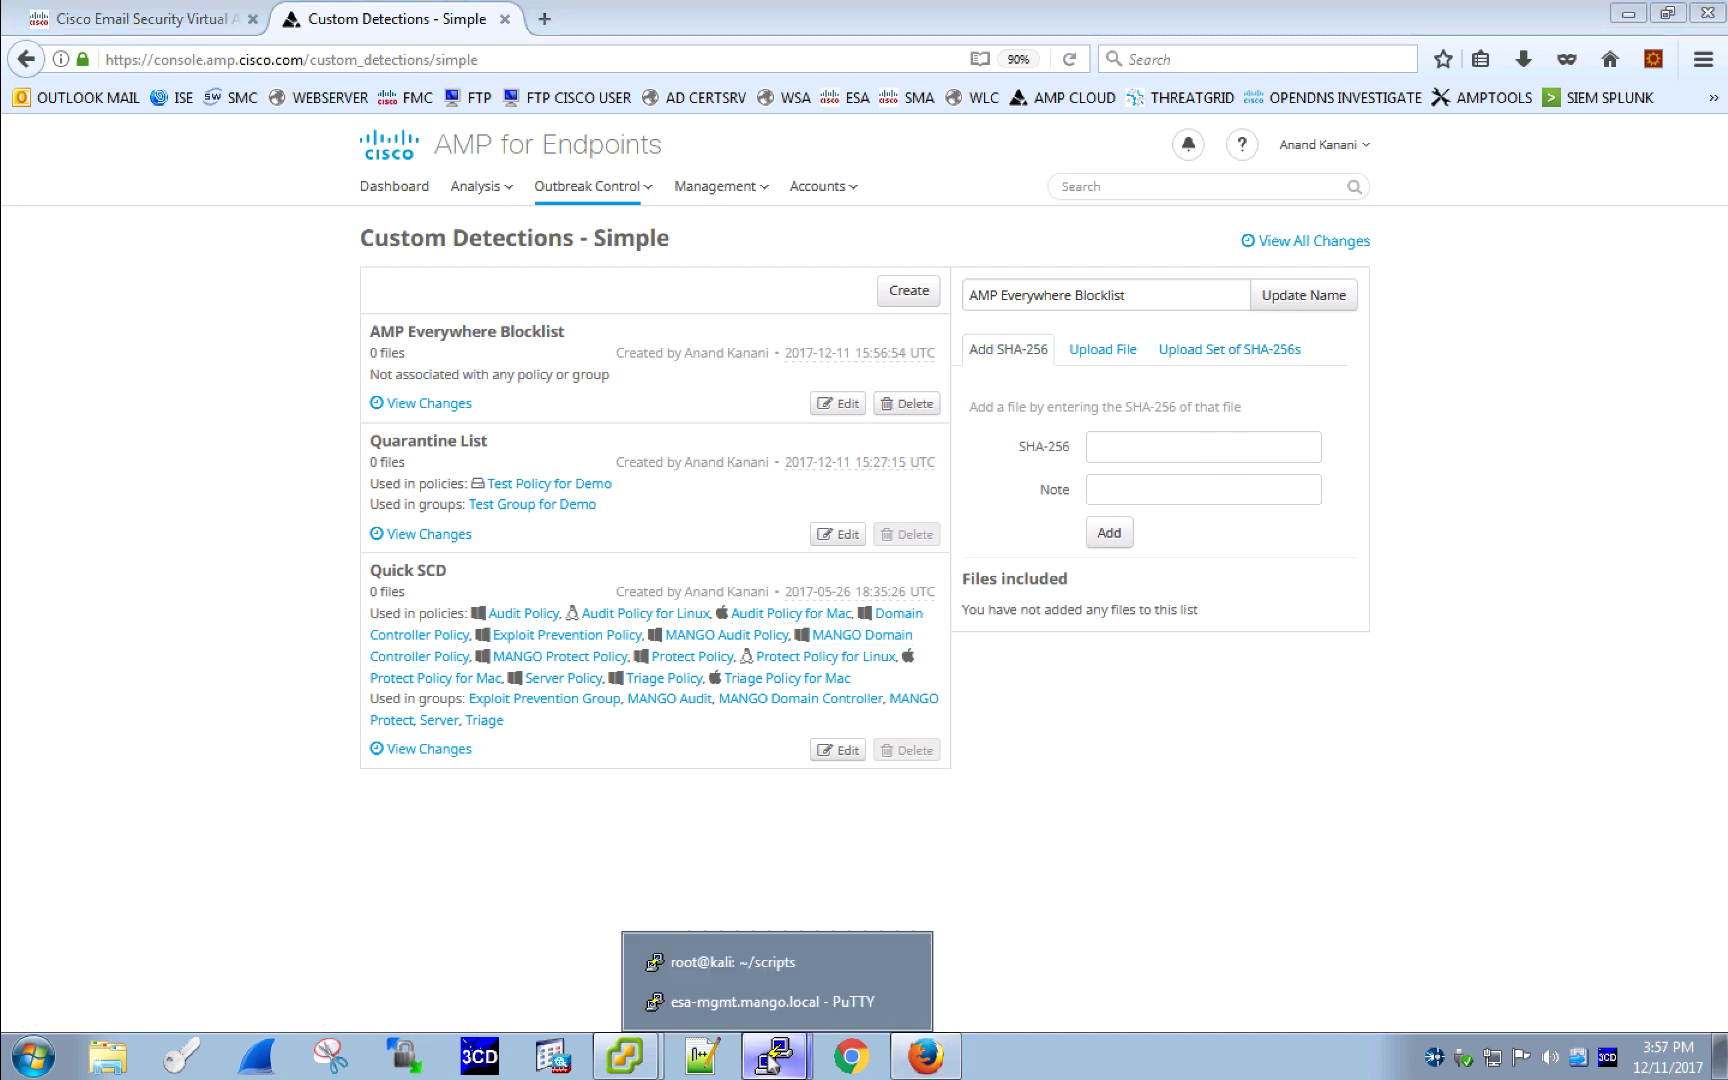
{"action": "left_click", "coordinate": [777, 963]}
{"action": "left_click_drag", "start_coordinate": [16, 286], "coordinate": [784, 286]}
{"action": "right_click", "coordinate": [784, 286]}
{"action": "left_click", "coordinate": [1143, 450]}
{"action": "right_click", "coordinate": [1143, 450]}
{"action": "left_click", "coordinate": [1148, 551]}
{"action": "left_click", "coordinate": [1110, 533]}
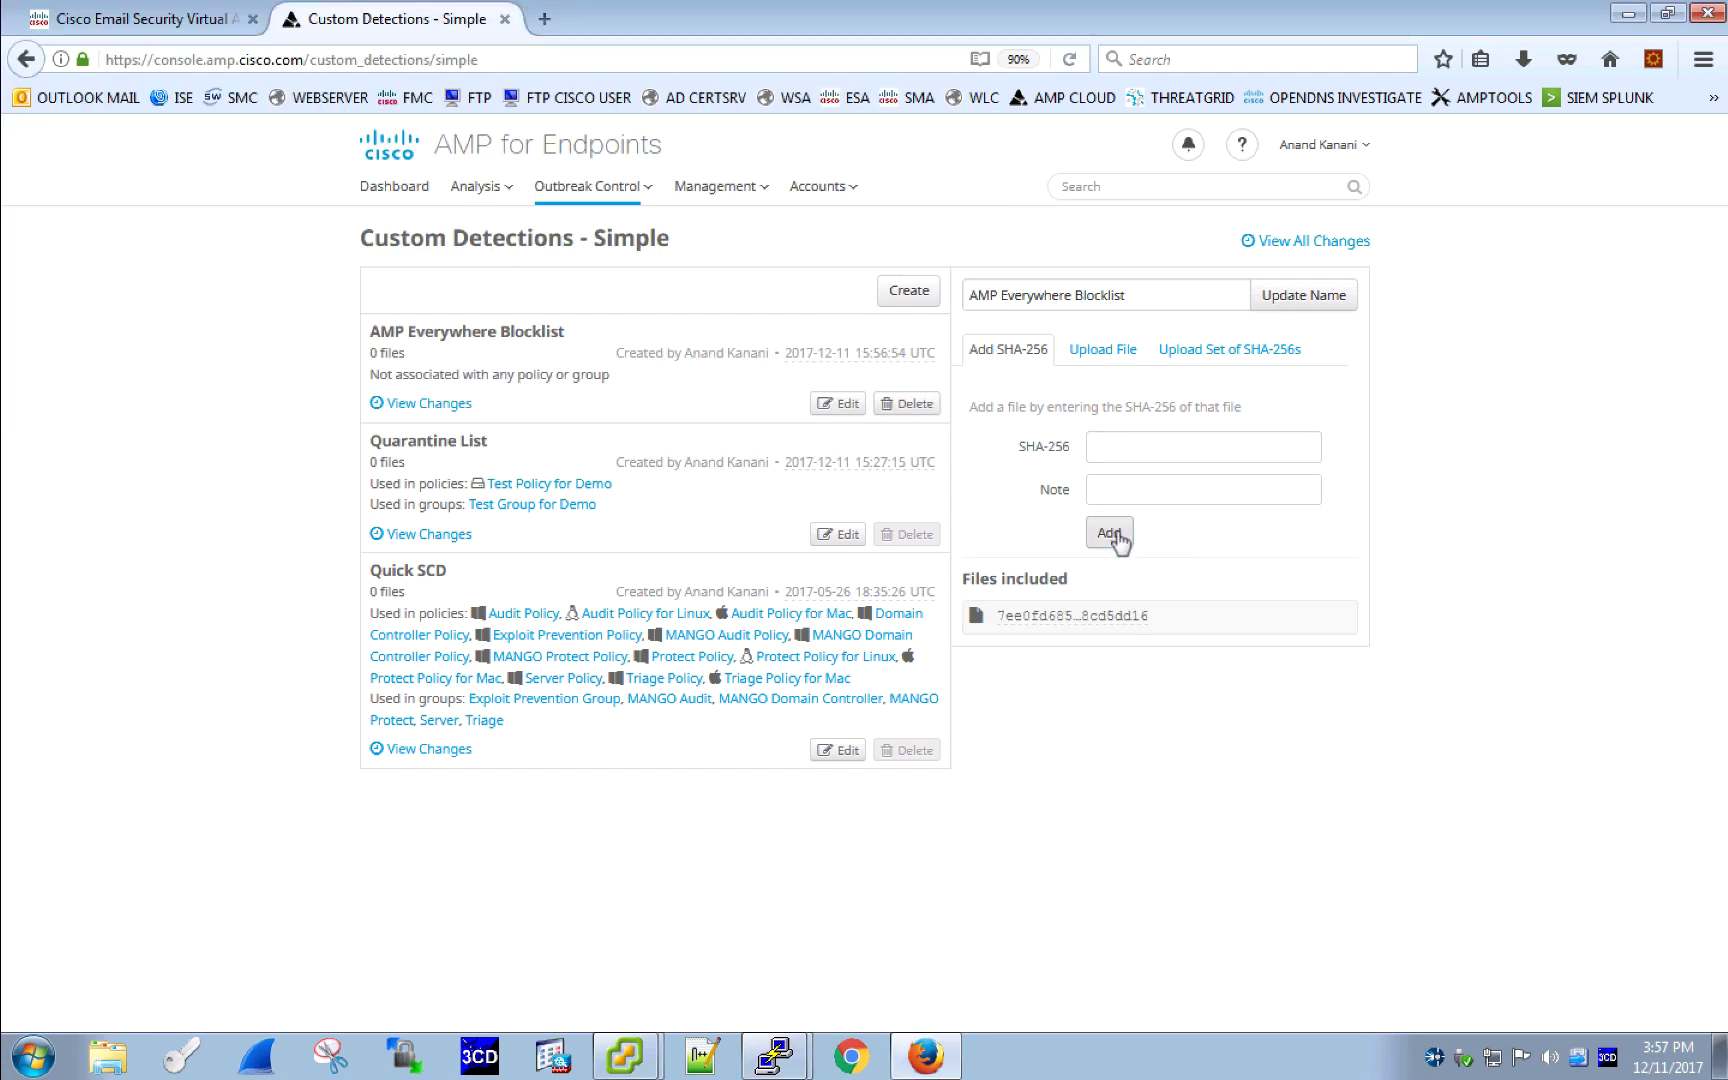
{"action": "left_click", "coordinate": [626, 192]}
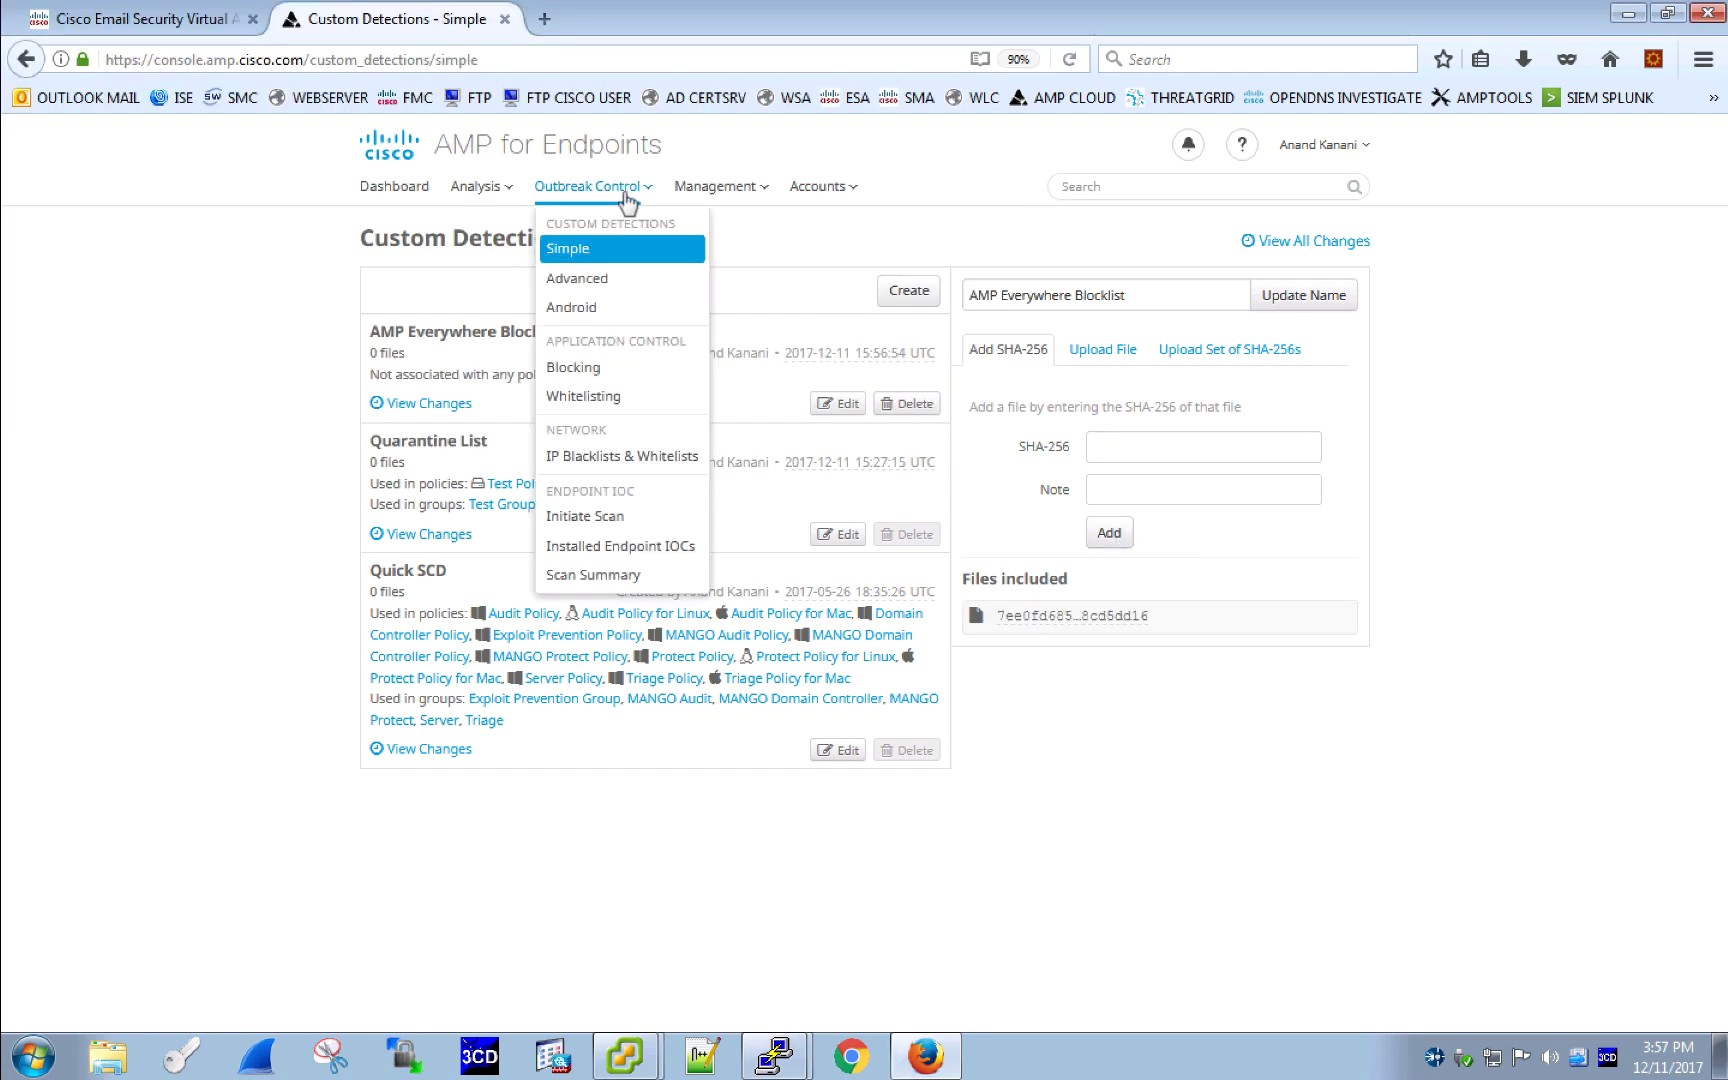
On the Application Whitelisting page, copy AMP_Whitelist.pdf's SHA-256 hash from the Kali terminal
{"action": "left_click", "coordinate": [631, 398]}
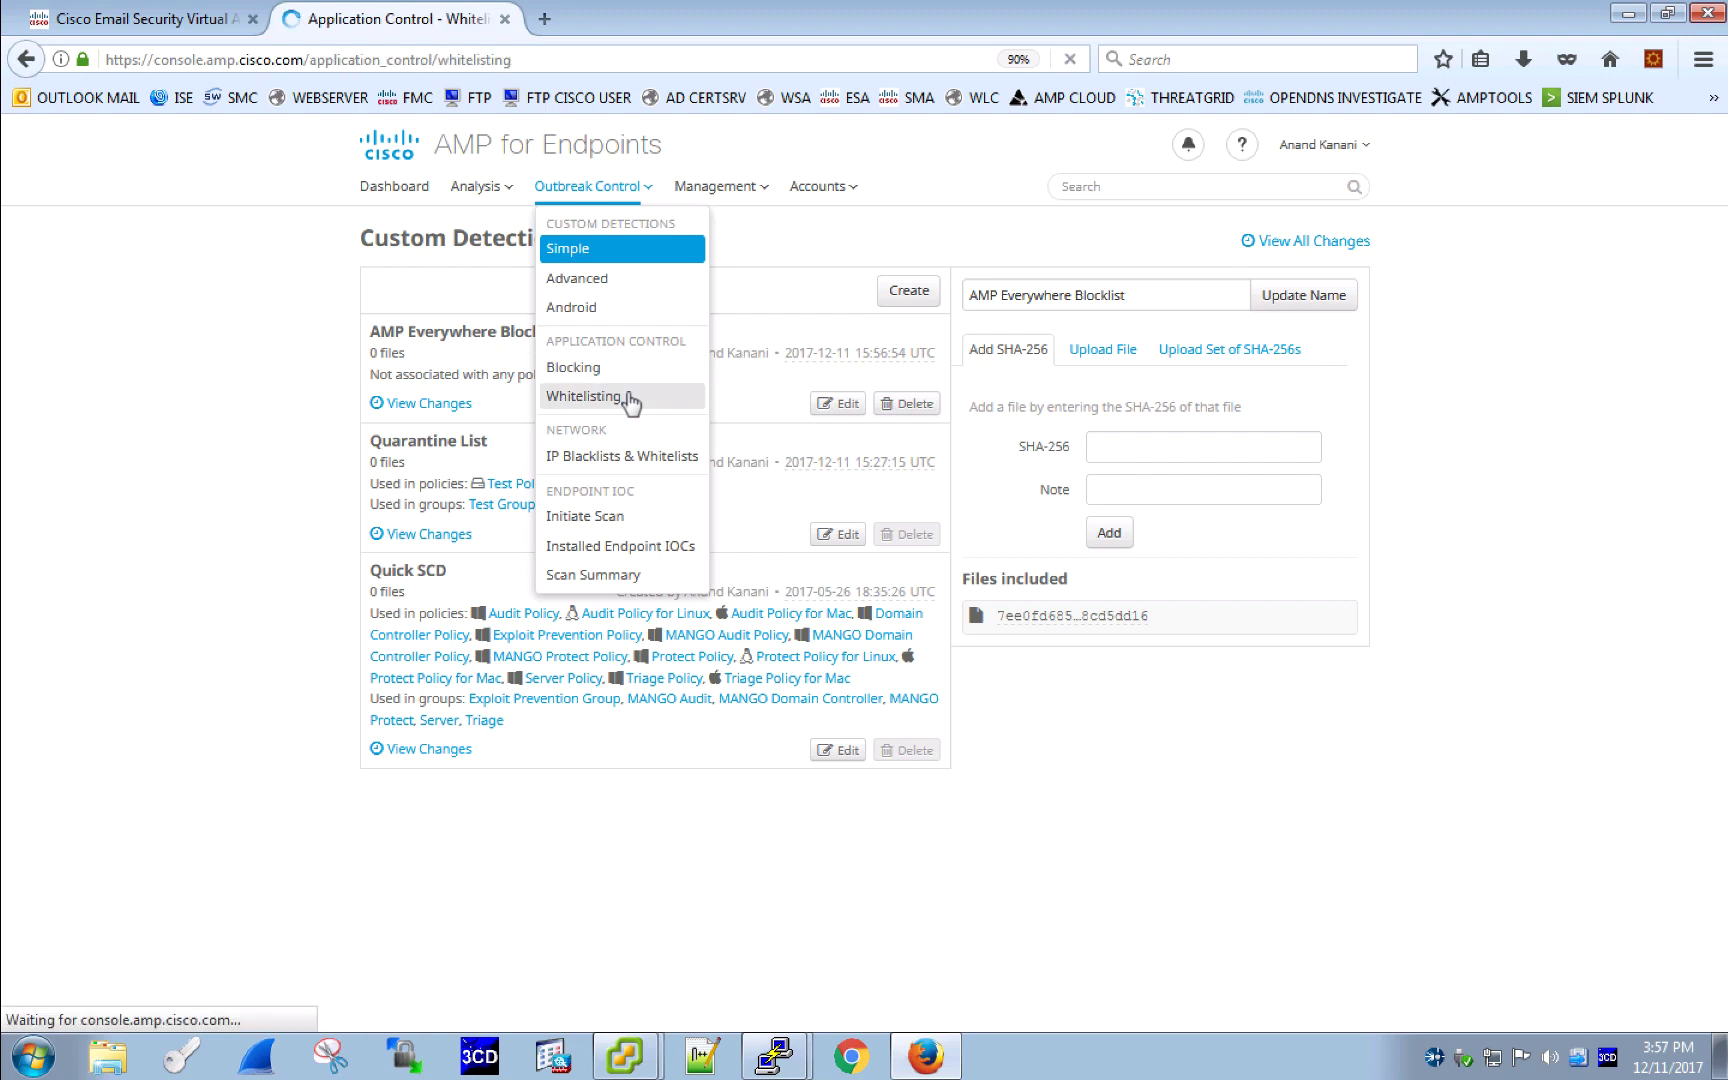
{"action": "left_click", "coordinate": [774, 1056]}
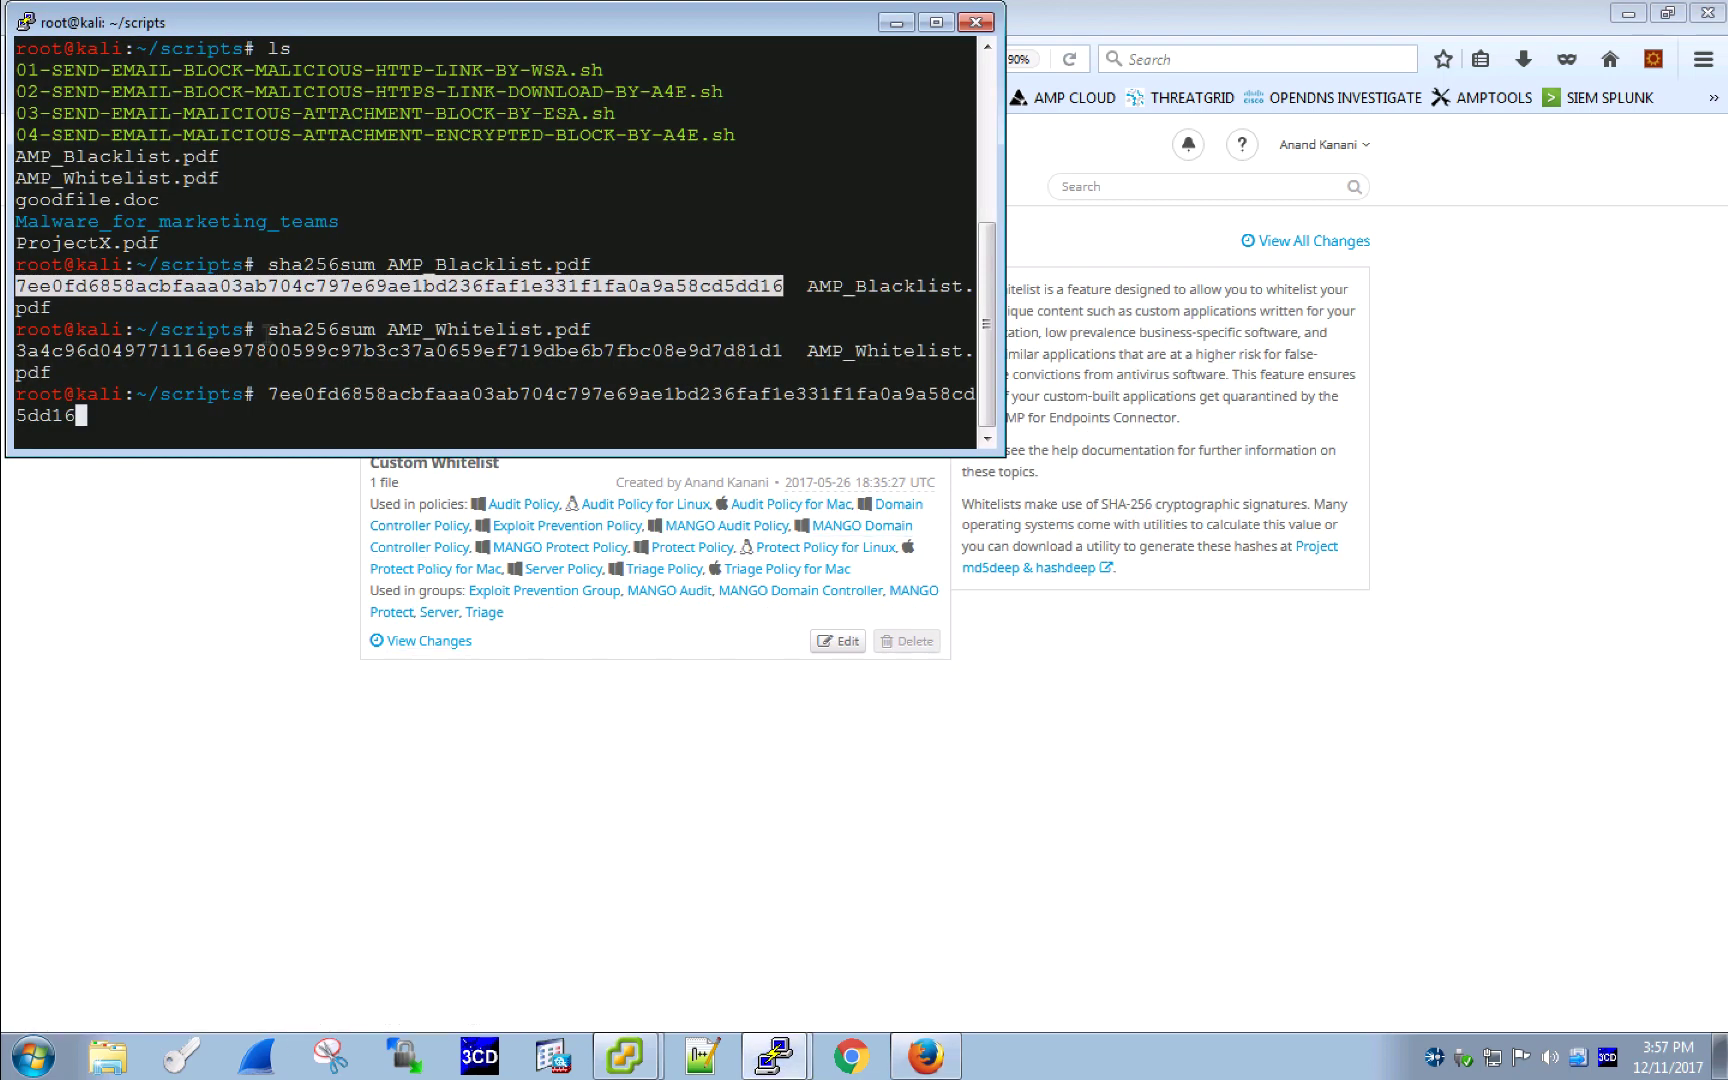
{"action": "left_click_drag", "start_coordinate": [20, 350], "coordinate": [783, 352]}
{"action": "right_click", "coordinate": [783, 352]}
{"action": "left_click", "coordinate": [724, 614]}
Create 'AMP Everywhere Whitelist' and add the copied SHA-256 hash to it
{"action": "left_click", "coordinate": [905, 291]}
{"action": "type", "text": "AMP Ev"}
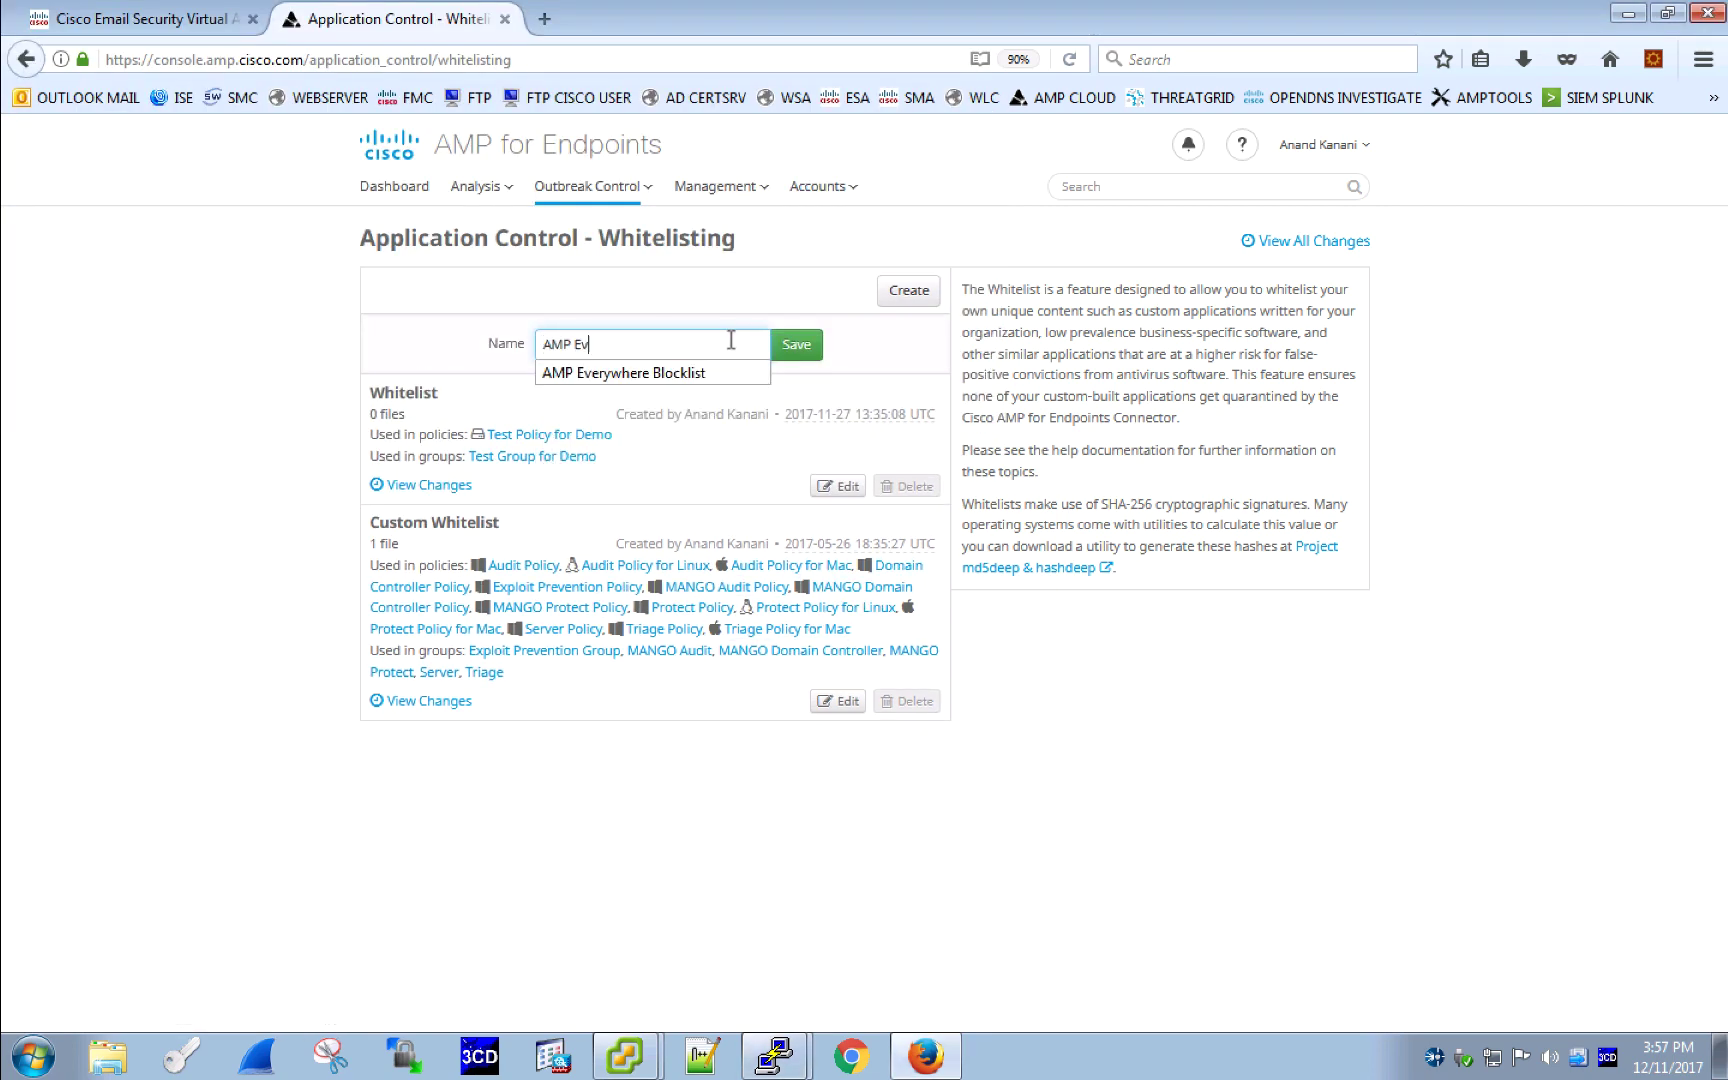
{"action": "type", "text": "erywhere Whitelist"}
{"action": "left_click", "coordinate": [796, 344]}
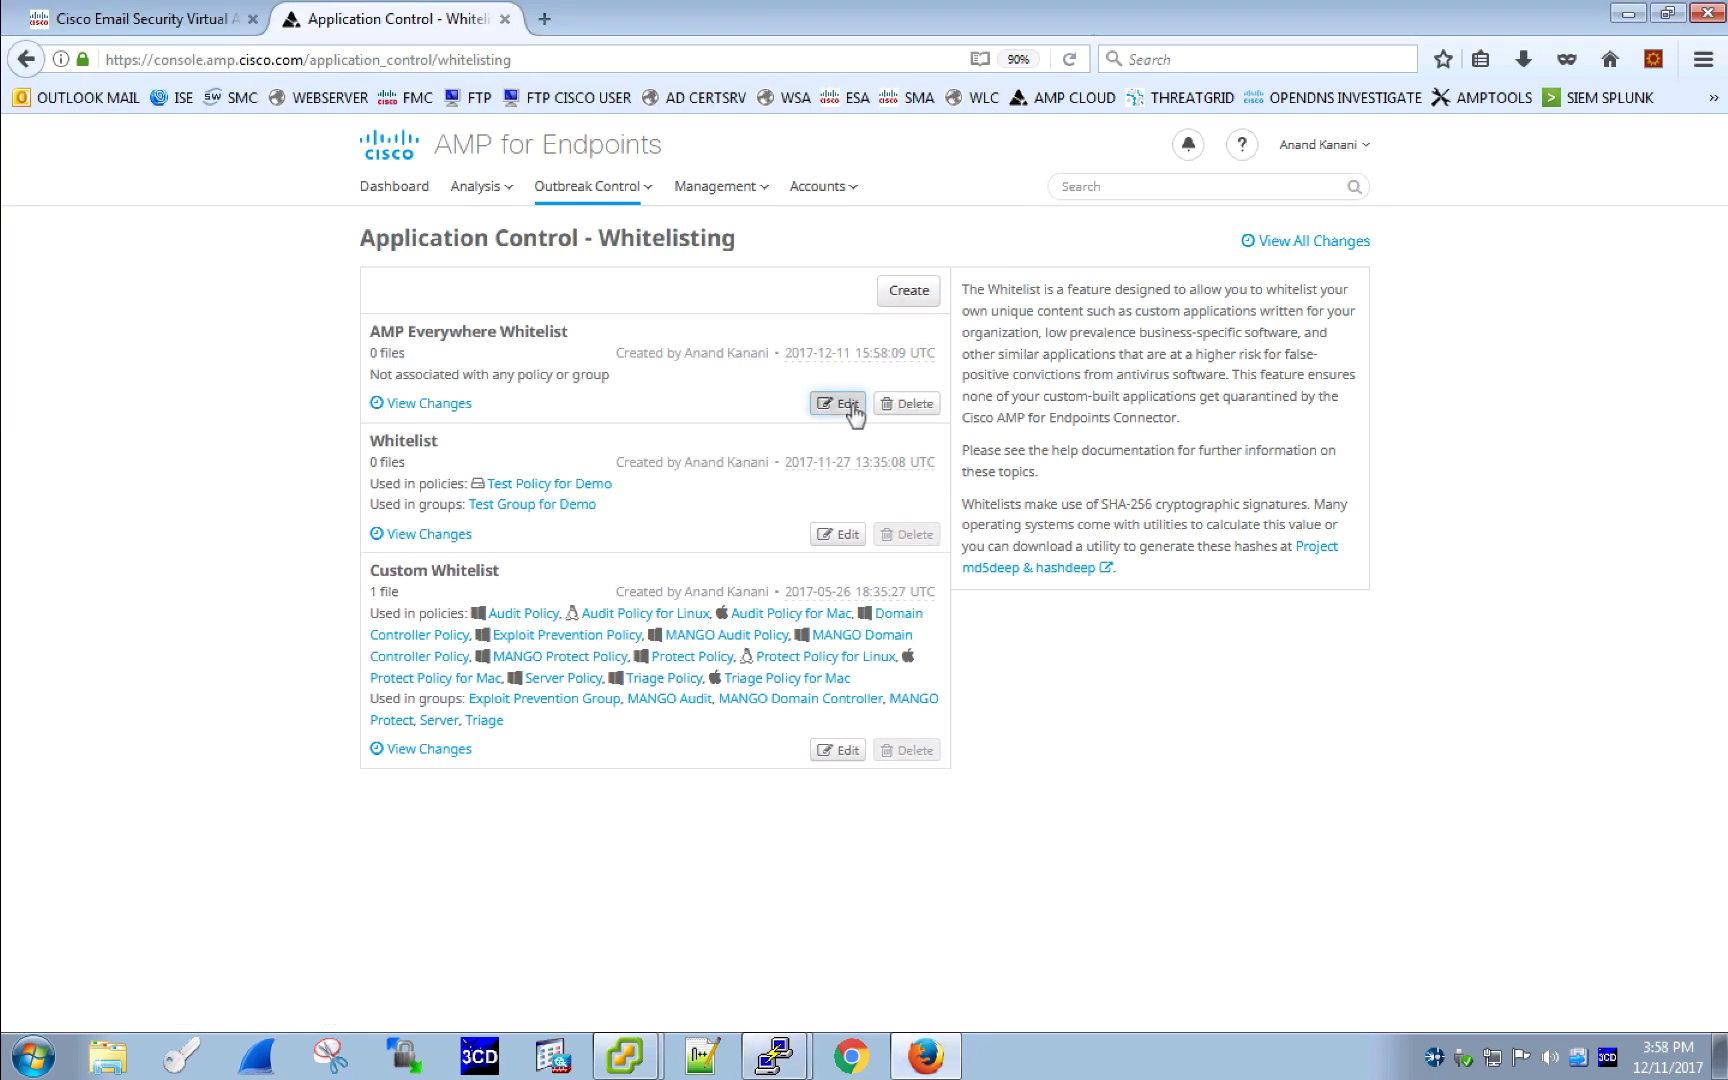
{"action": "left_click", "coordinate": [838, 403]}
{"action": "left_click", "coordinate": [1121, 449]}
{"action": "right_click", "coordinate": [1121, 447]}
{"action": "left_click", "coordinate": [1140, 553]}
{"action": "left_click", "coordinate": [1113, 534]}
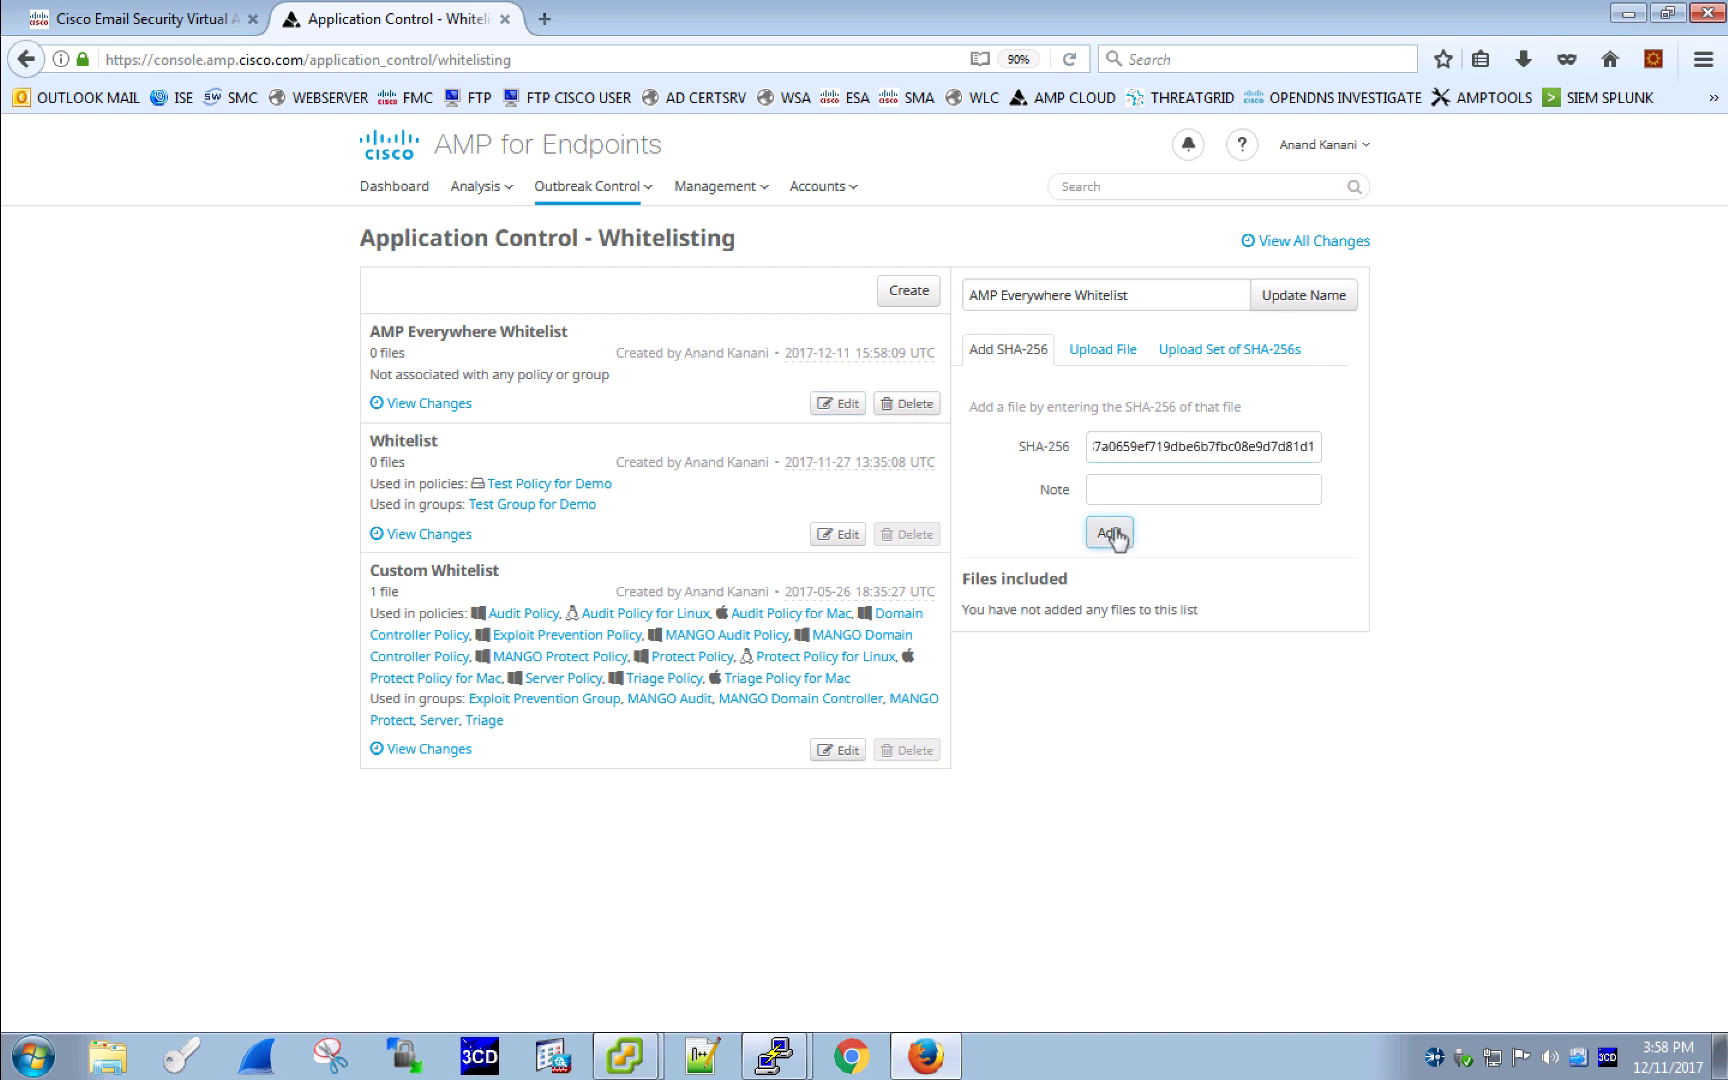
{"action": "left_click", "coordinate": [743, 195]}
{"action": "left_click", "coordinate": [737, 312]}
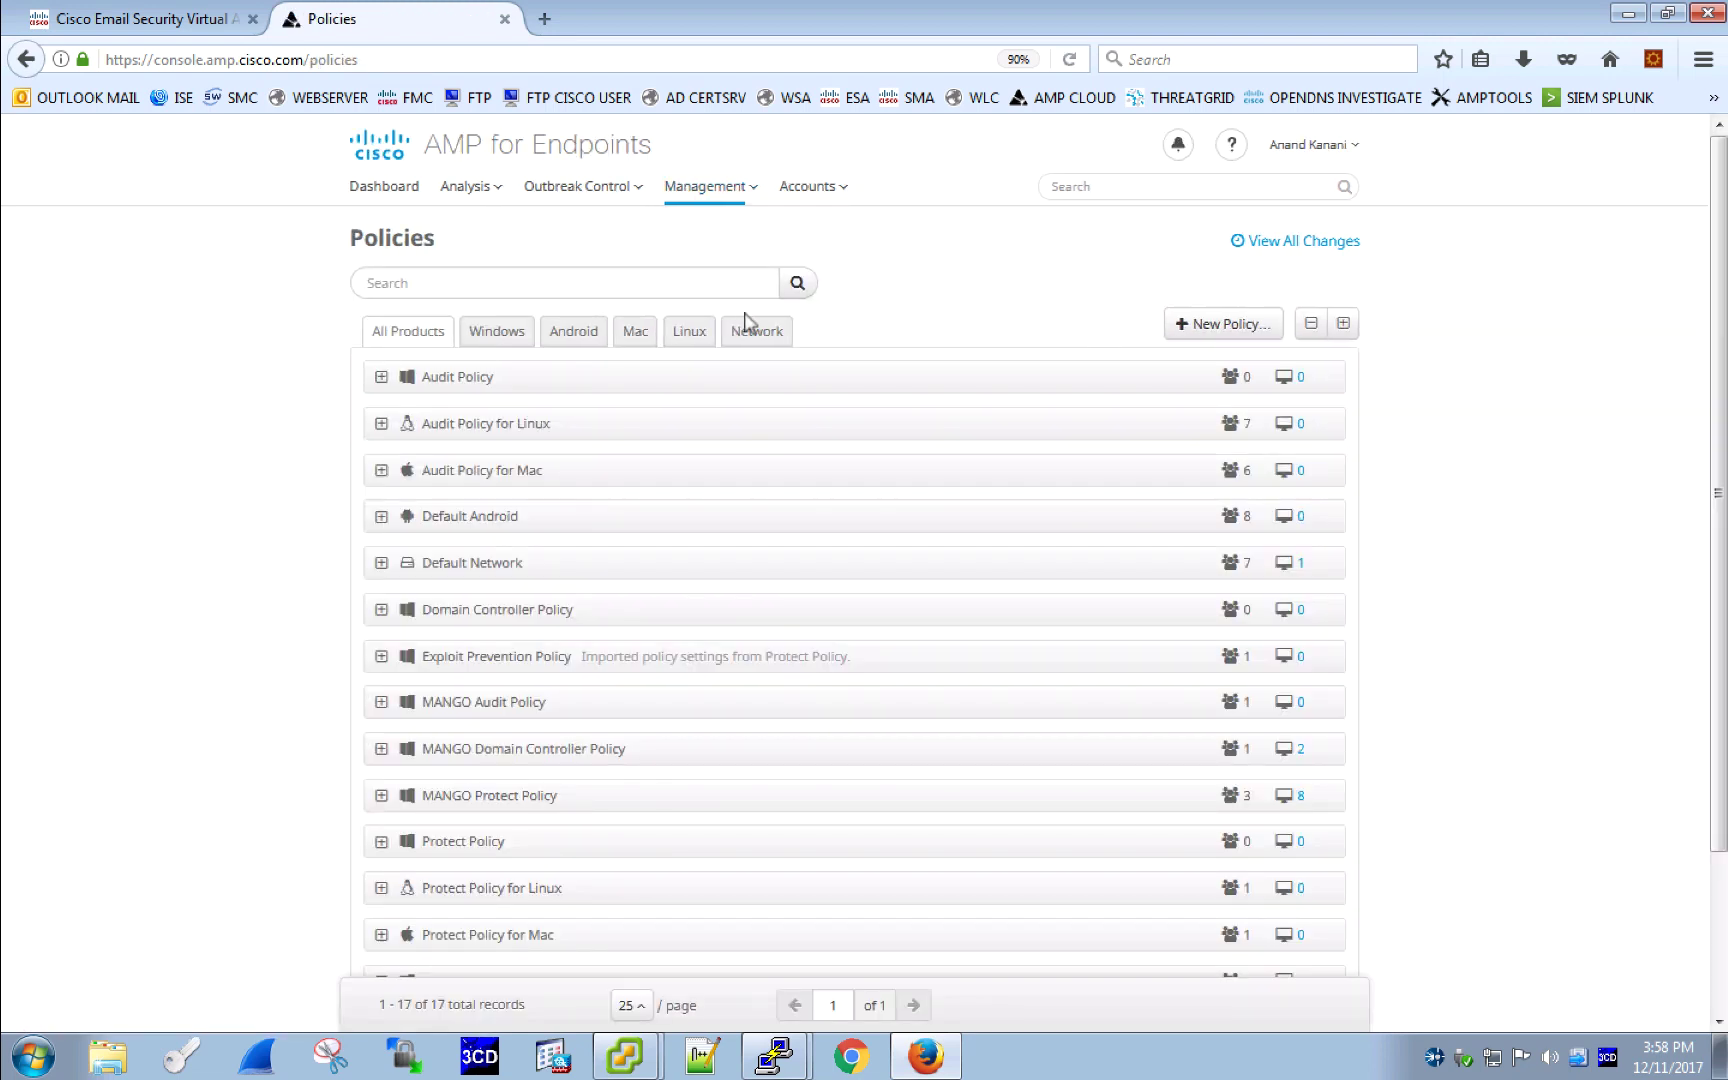
Start a new Network policy named 'Email Security Policy' with a Cisco AMP Unity demo description
{"action": "left_click", "coordinate": [1237, 320]}
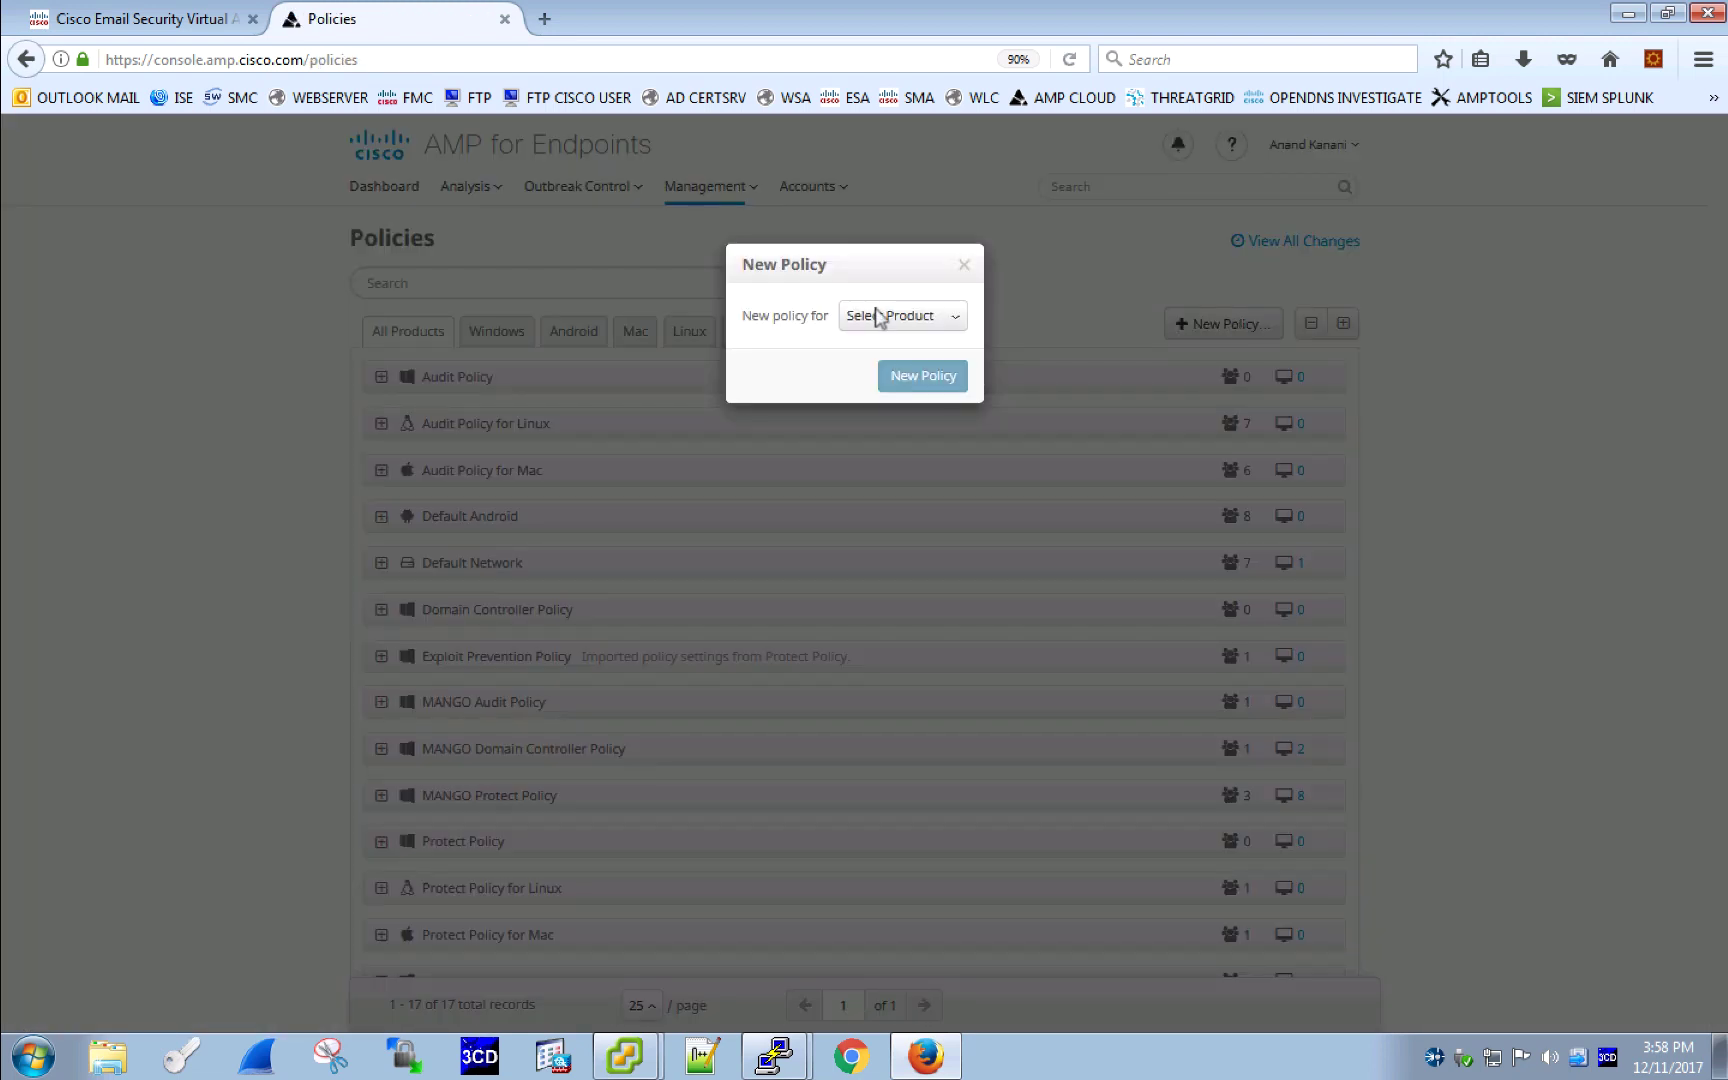
{"action": "left_click", "coordinate": [885, 316]}
{"action": "left_click", "coordinate": [905, 498]}
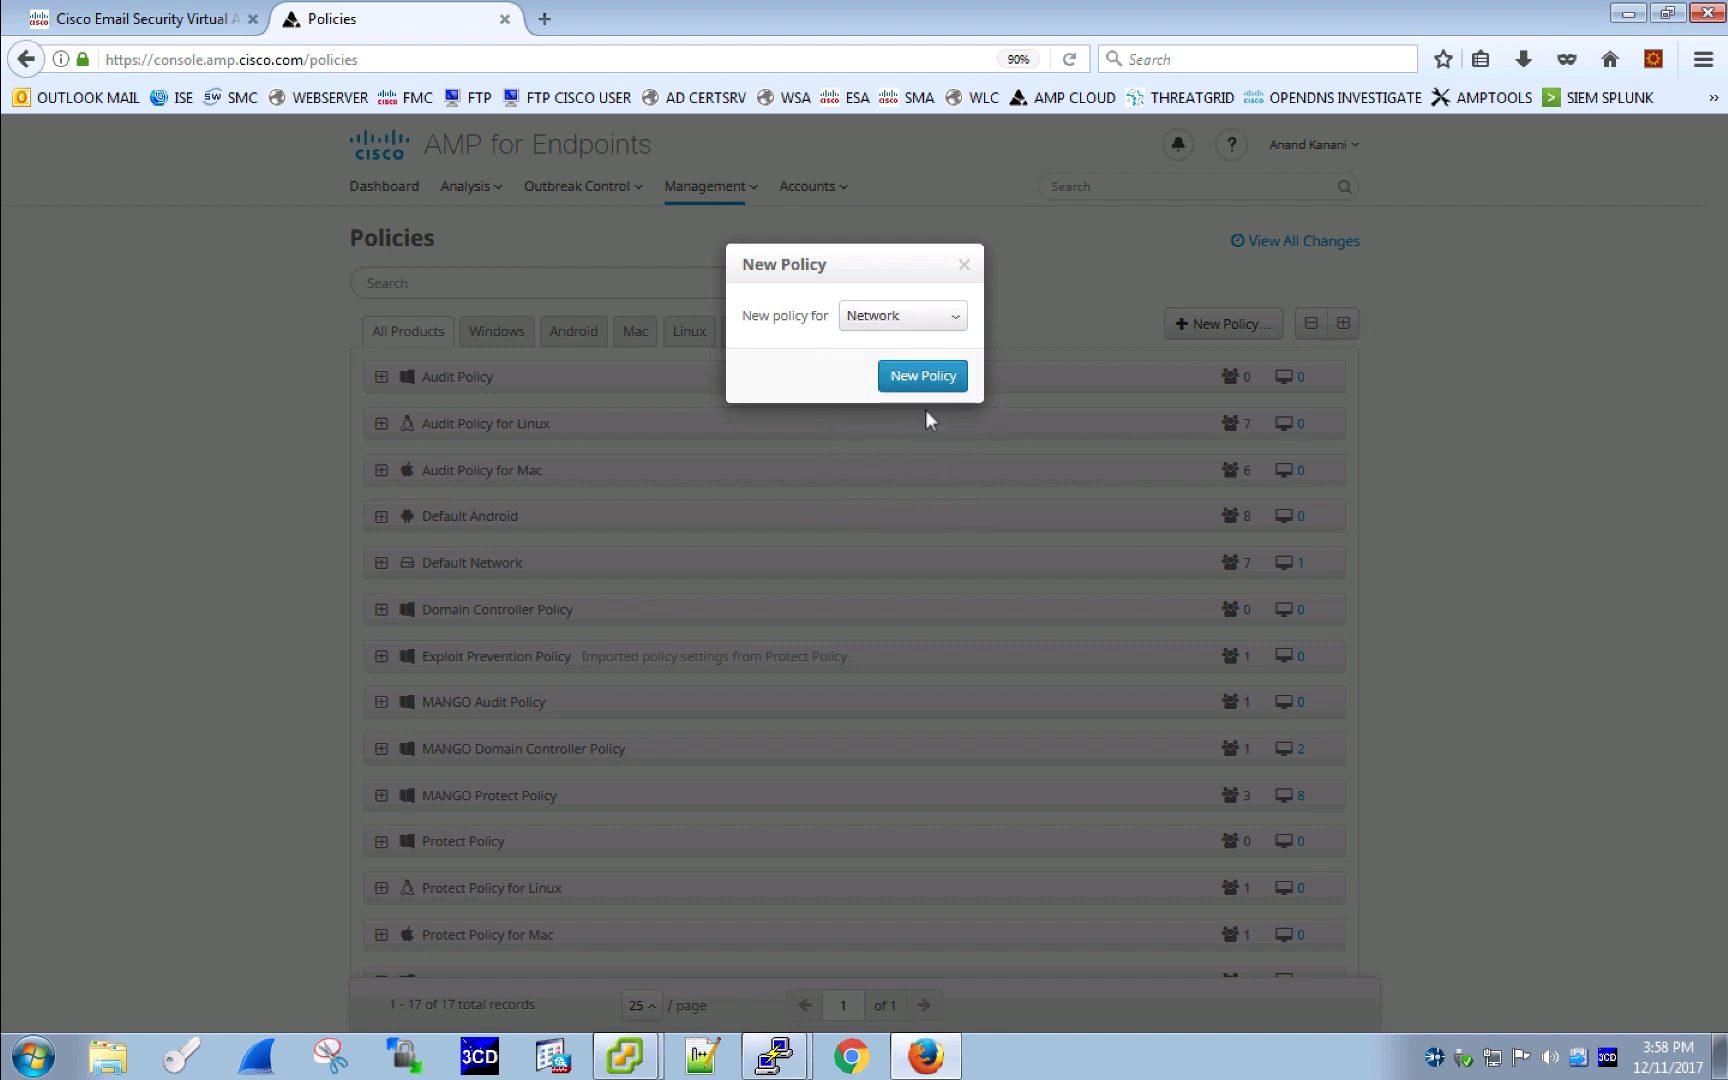
{"action": "left_click", "coordinate": [942, 386]}
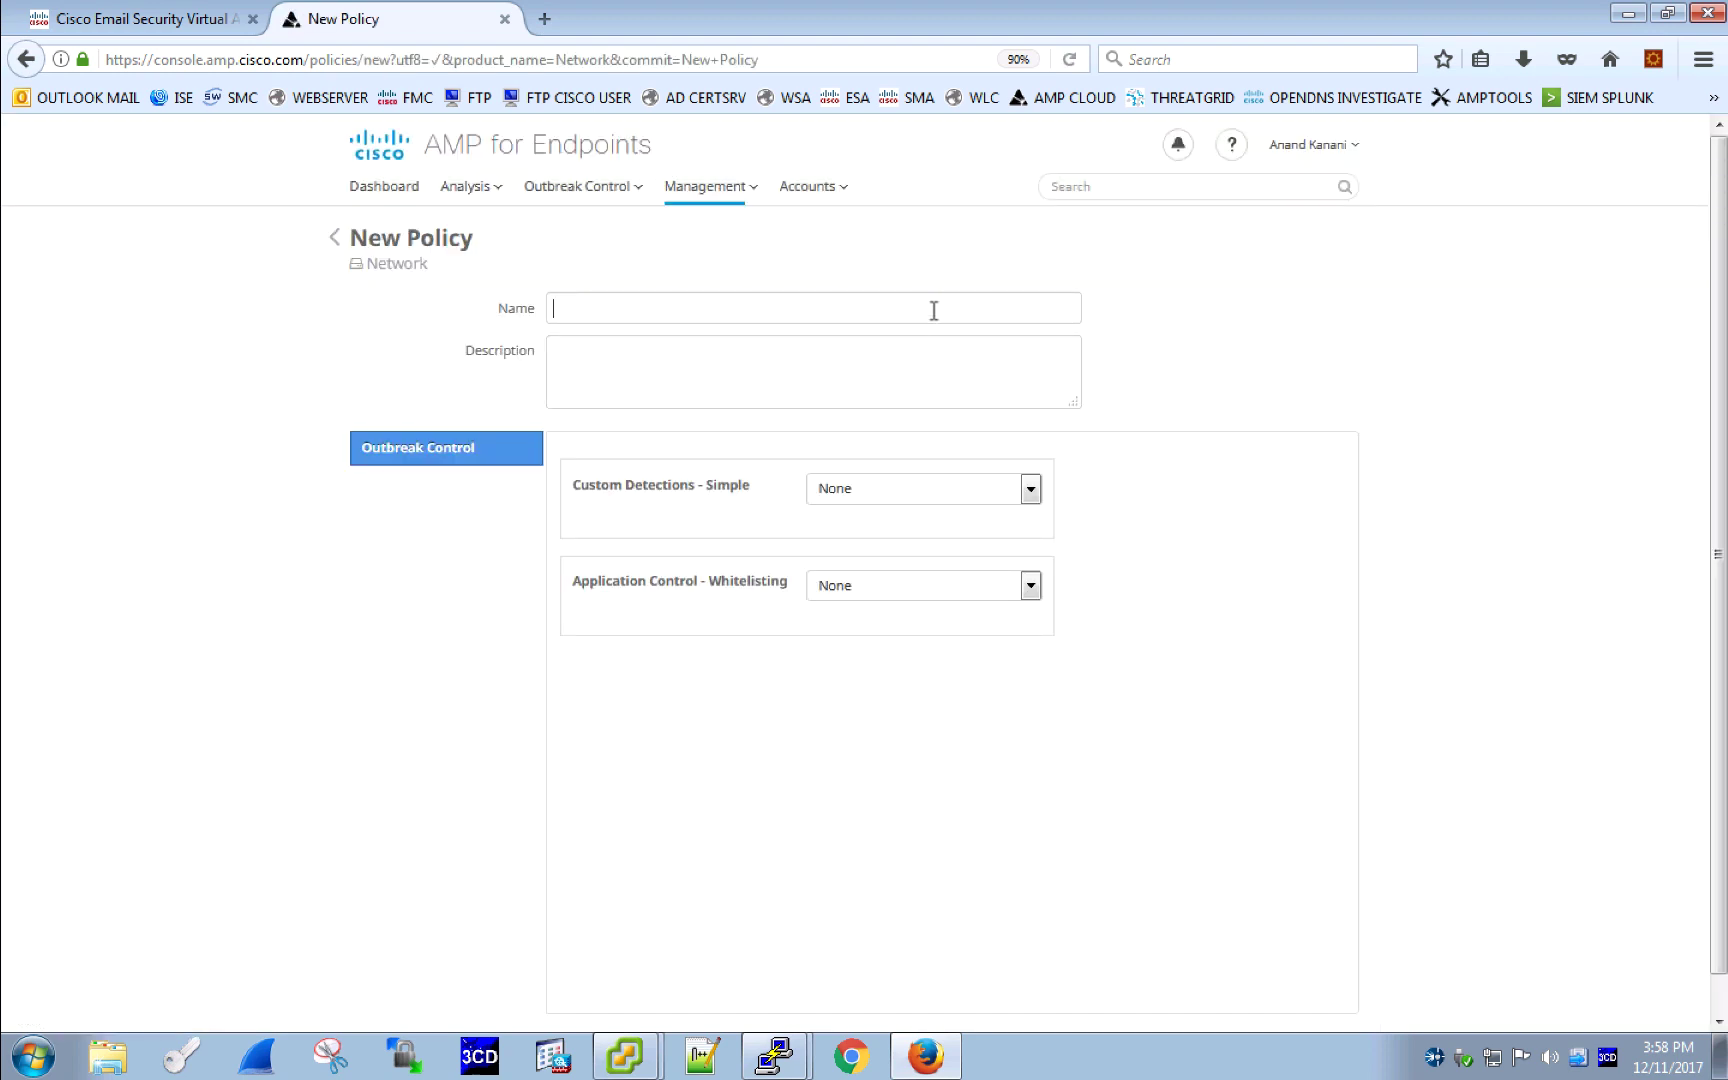
{"action": "left_click", "coordinate": [930, 309]}
{"action": "type", "text": "Email Sec"}
{"action": "left_click", "coordinate": [927, 337]}
{"action": "left_click", "coordinate": [914, 351]}
{"action": "type", "text": "This is the policy to demonstrate Cisco AMP Unity with ESA"}
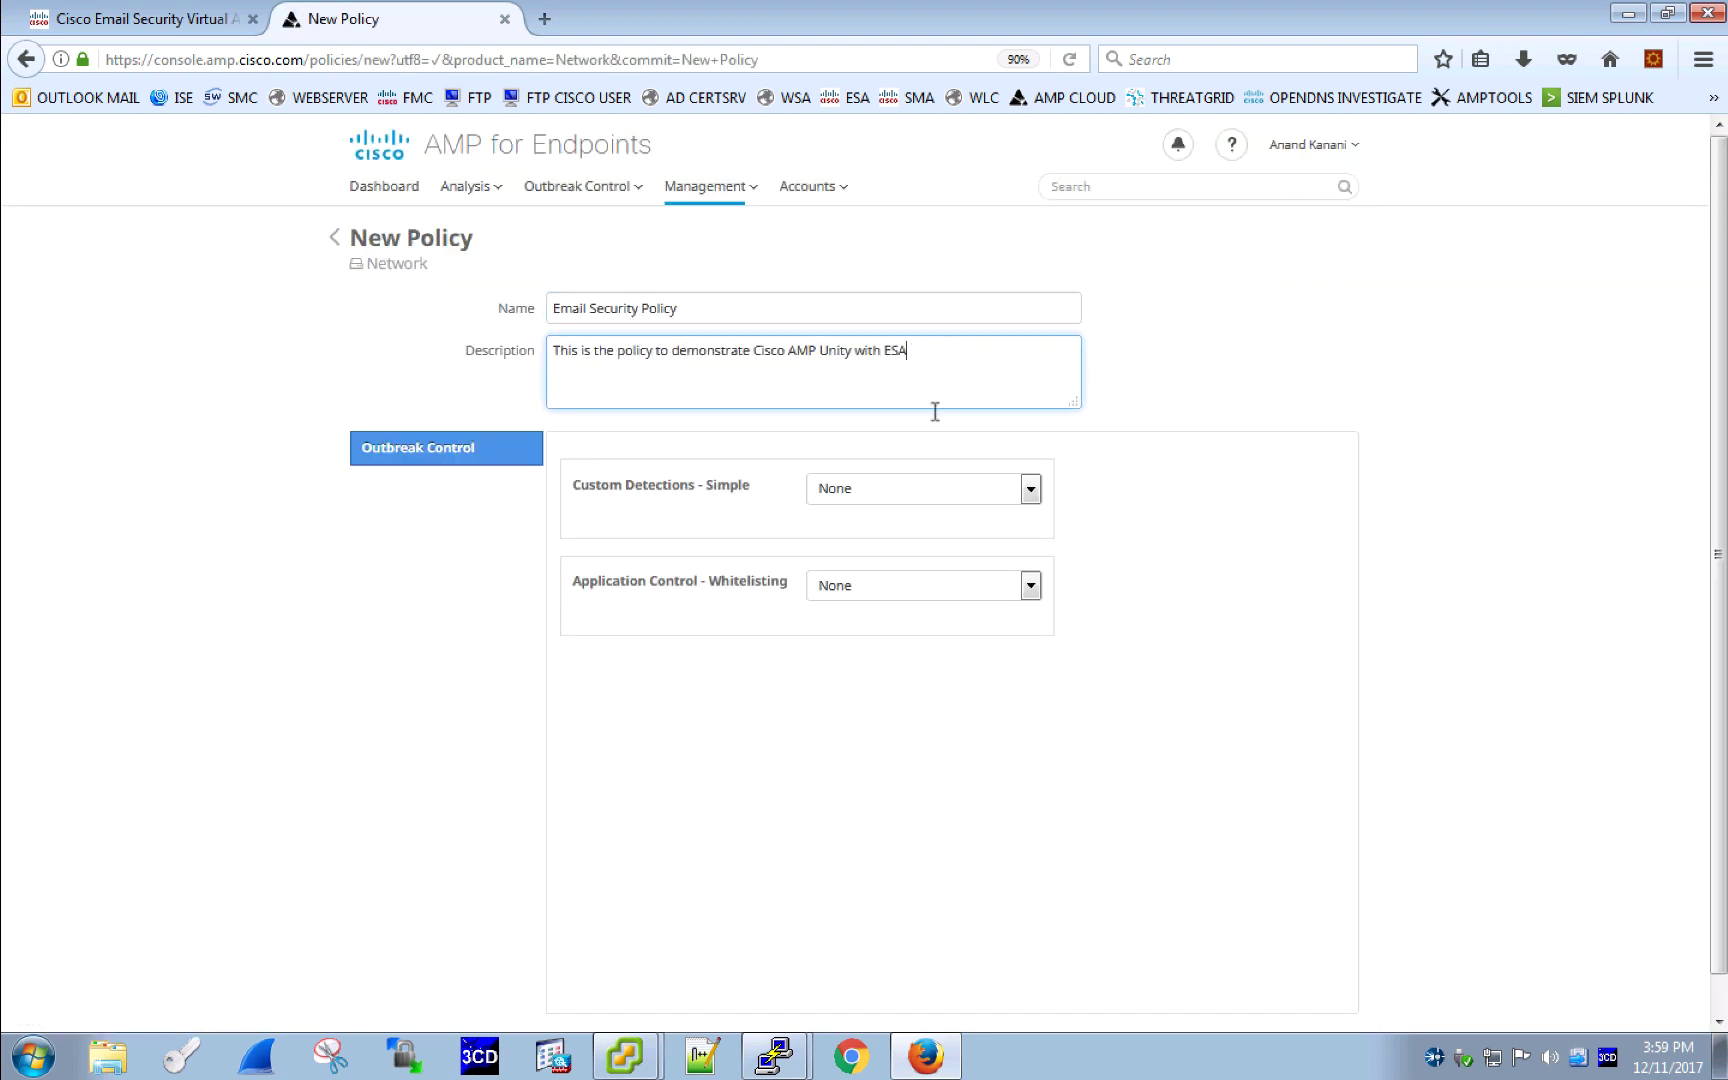
Apply AMP Everywhere Blocklist for custom detections and AMP Everywhere Whitelist for application control, then save
{"action": "left_click", "coordinate": [975, 490]}
{"action": "left_click", "coordinate": [976, 540]}
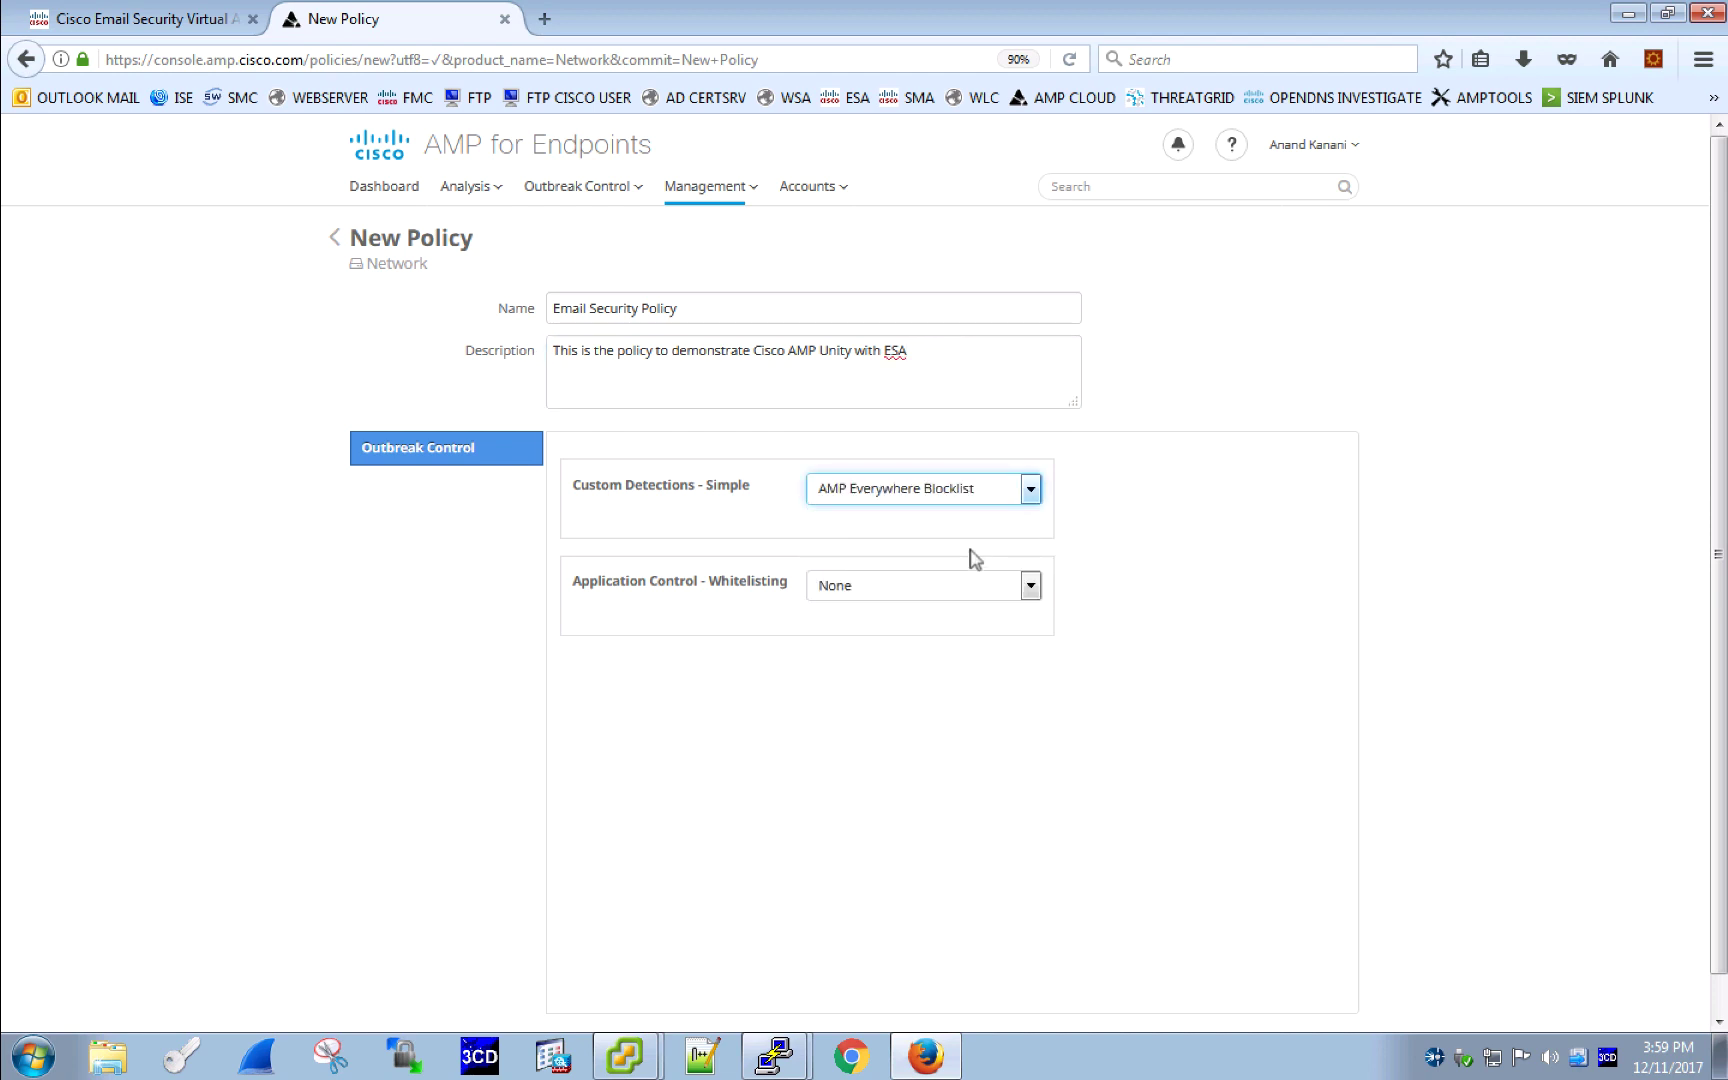
{"action": "left_click", "coordinate": [970, 595]}
{"action": "left_click", "coordinate": [968, 641]}
{"action": "scroll", "coordinate": [1160, 690], "scroll_direction": "down", "scroll_amount": 1}
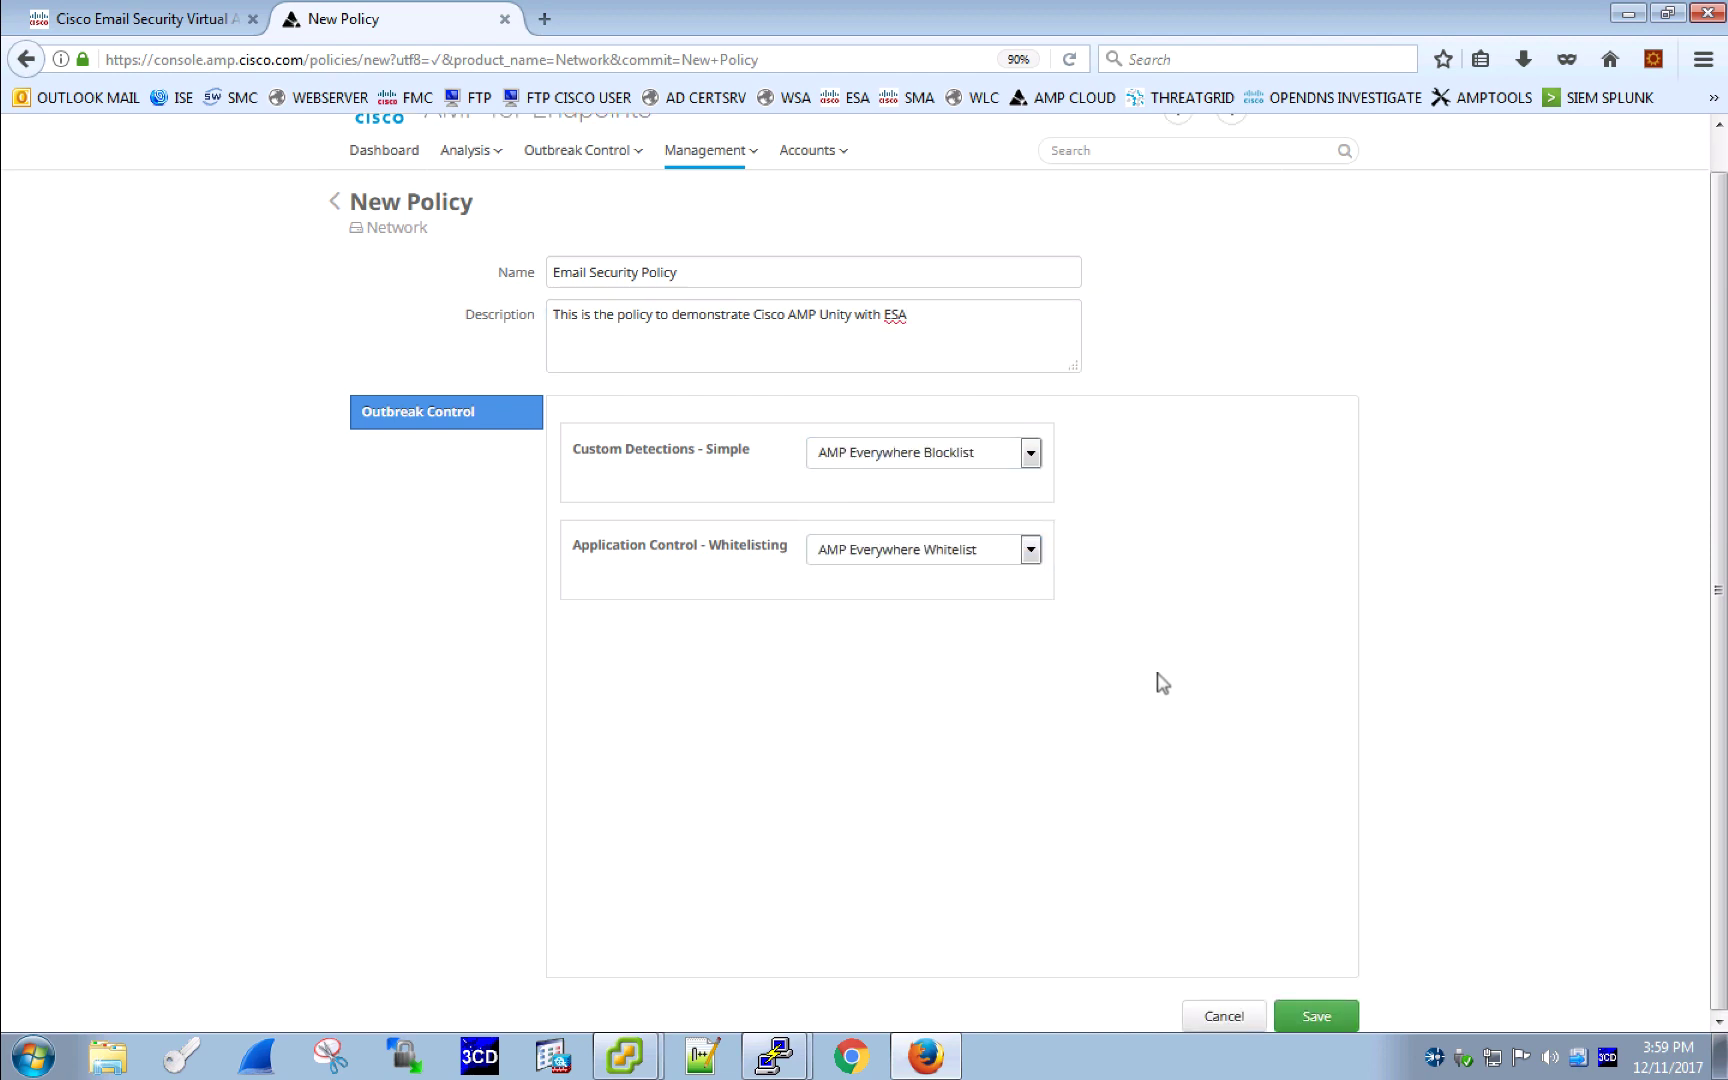
{"action": "left_click", "coordinate": [1309, 1017]}
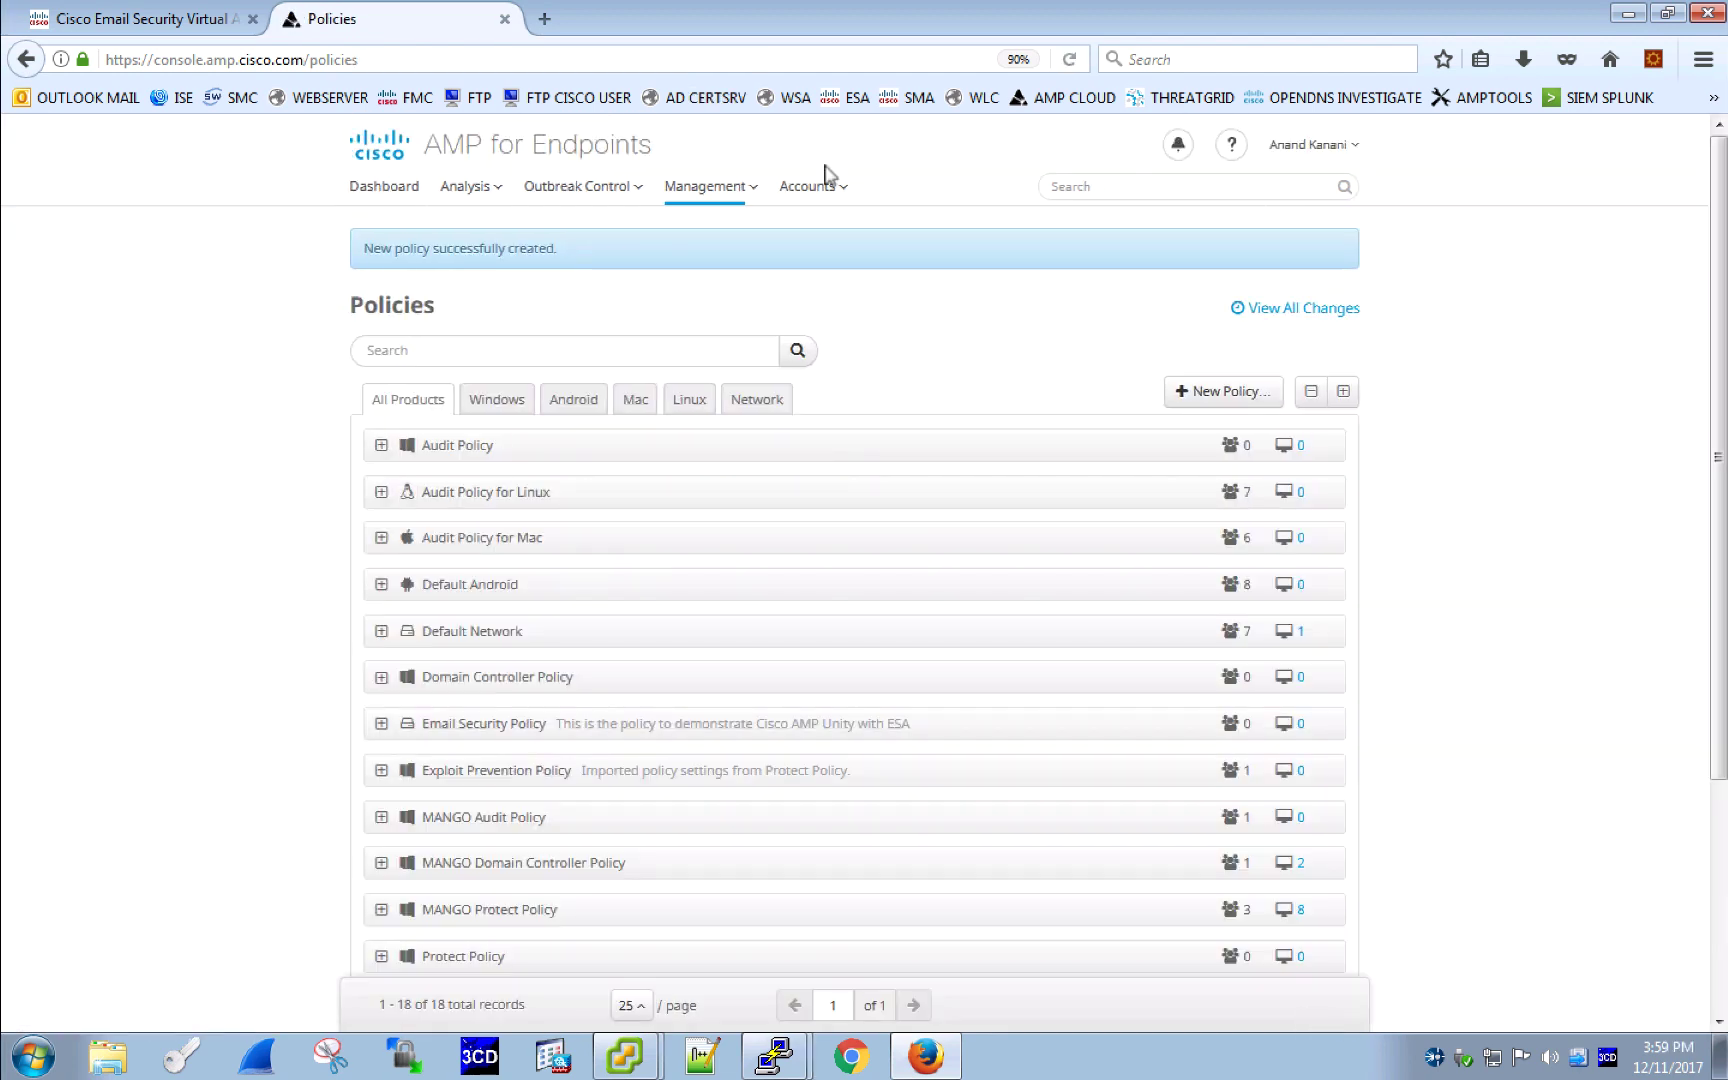
Expand the Email Security Appliance's row in Management > Computers
{"action": "left_click", "coordinate": [720, 190]}
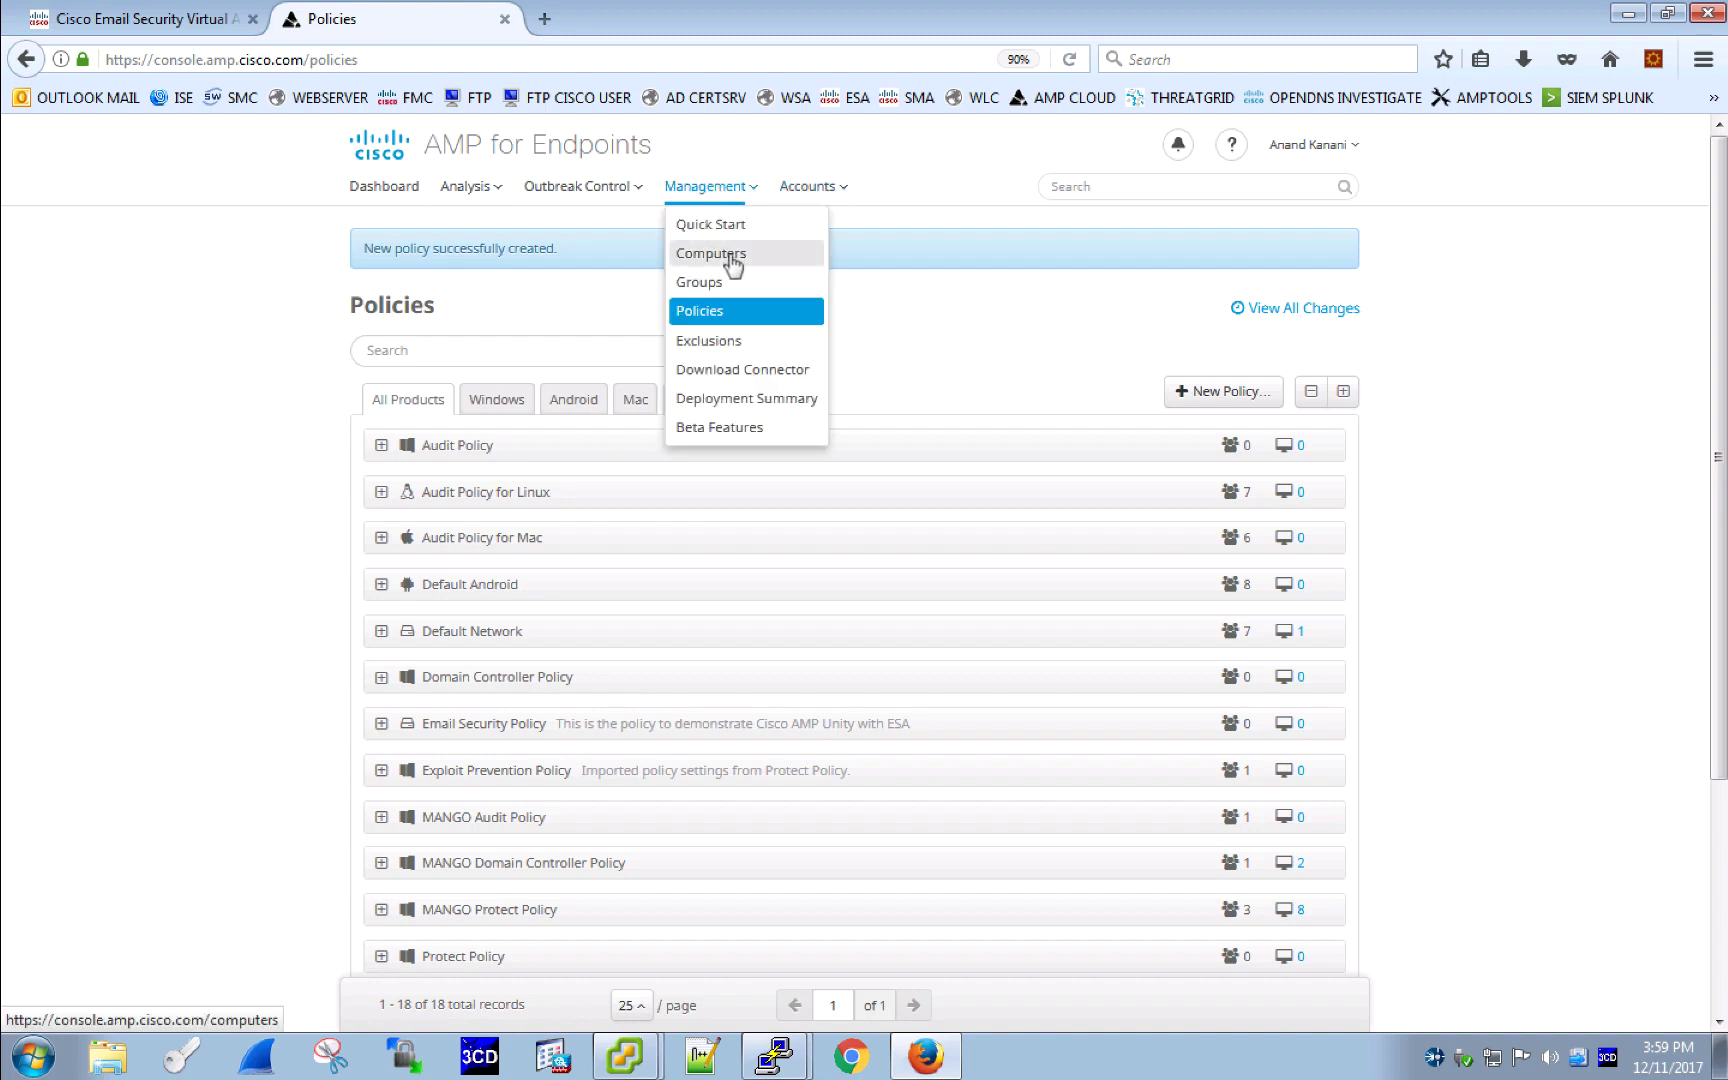
{"action": "left_click", "coordinate": [733, 262]}
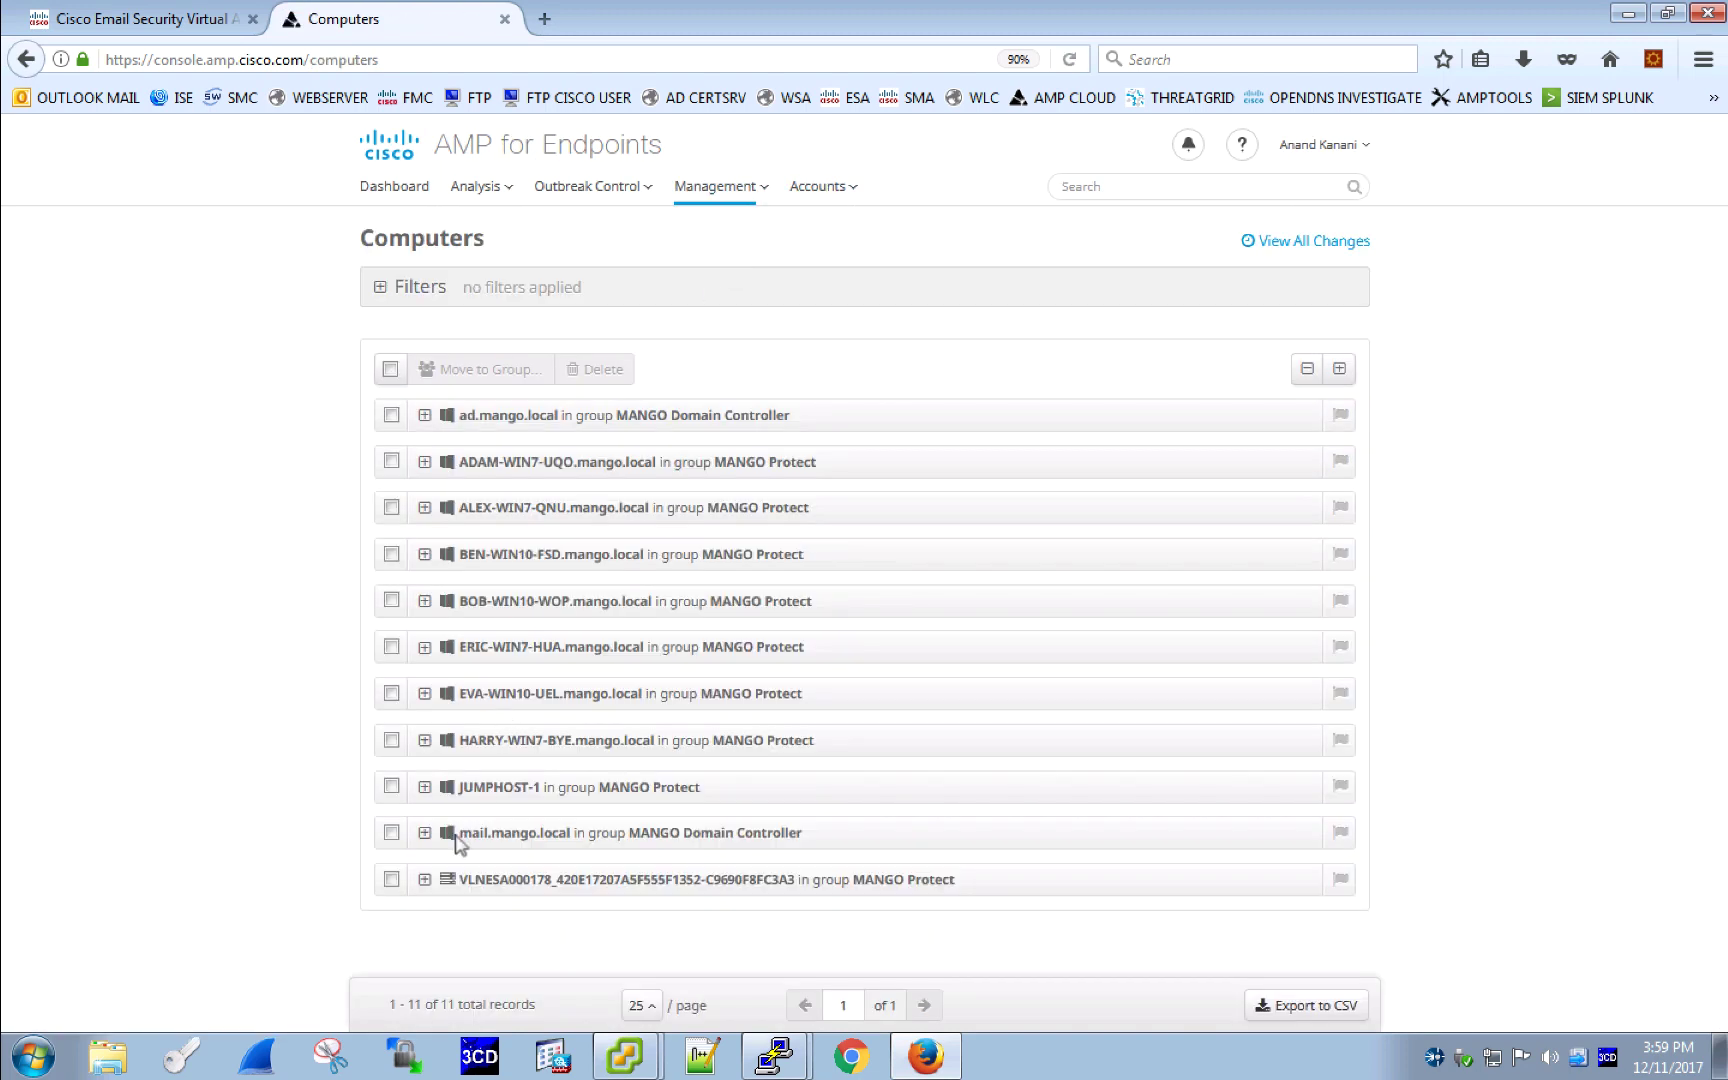
{"action": "left_click", "coordinate": [425, 880]}
{"action": "scroll", "coordinate": [714, 857], "scroll_direction": "down", "scroll_amount": 3}
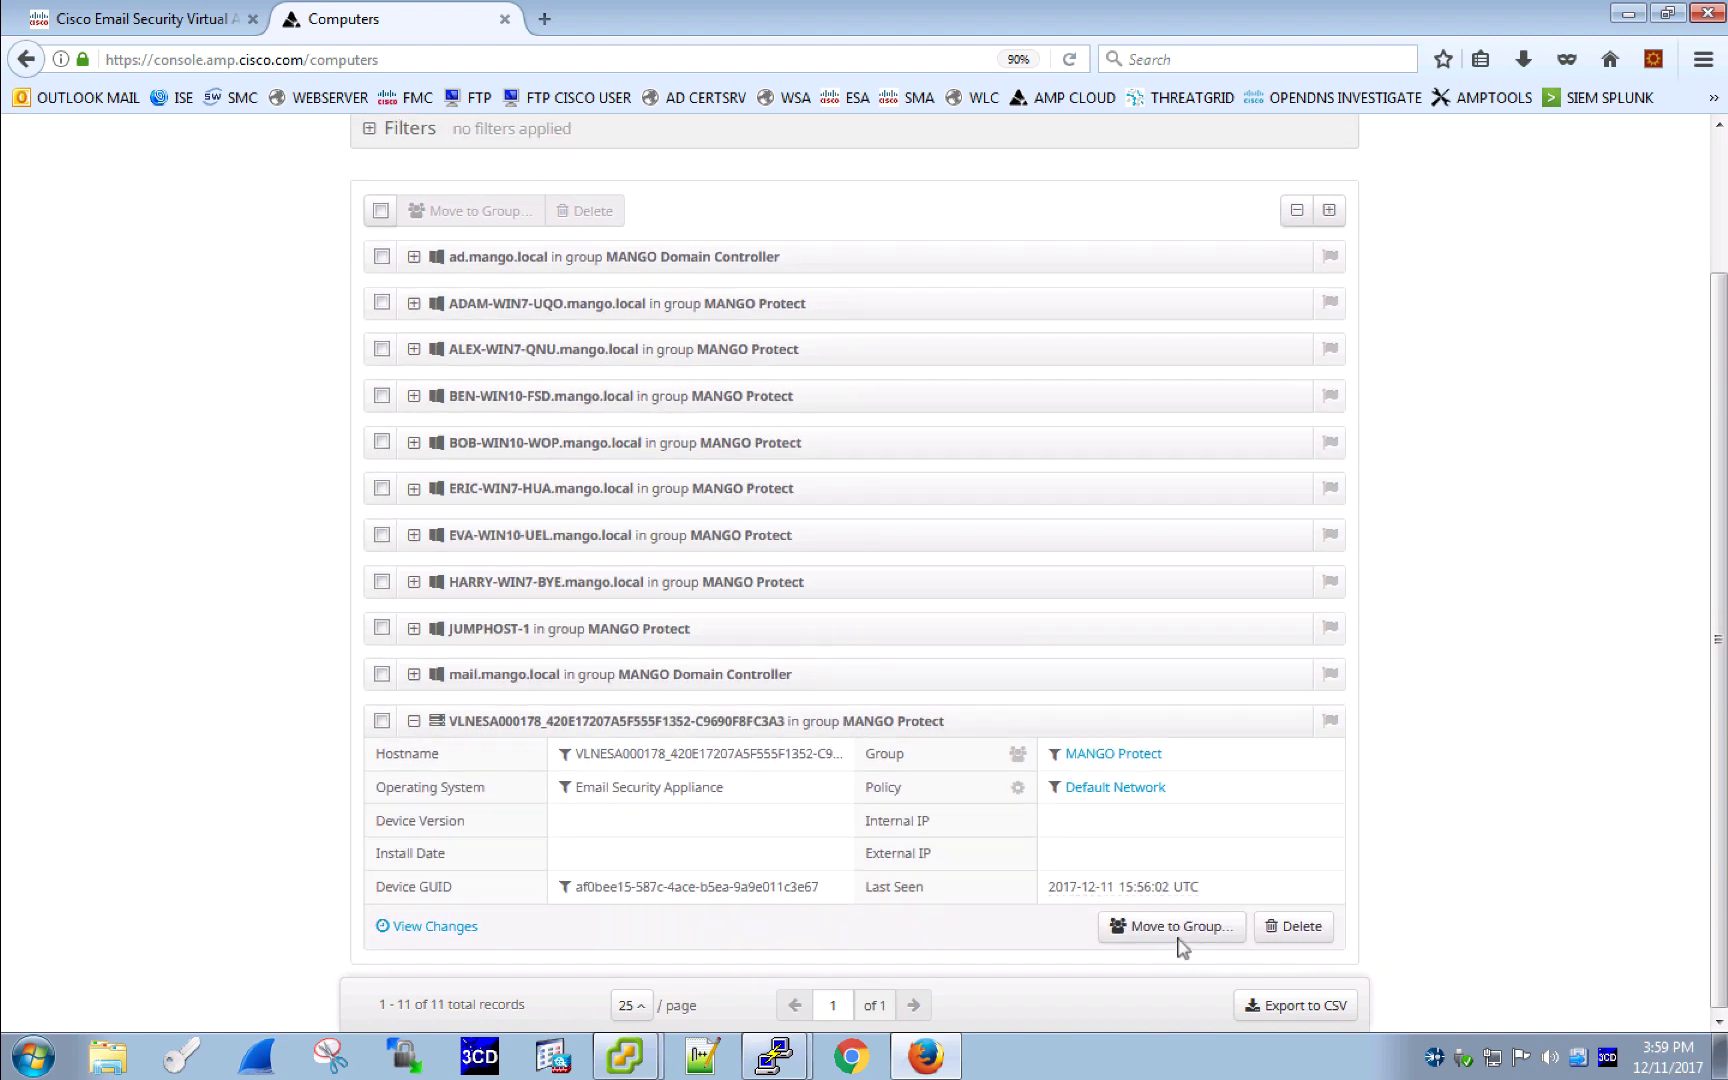
Move the appliance into a new 'Email Security Group' using Email Security Policy as network policy
{"action": "left_click", "coordinate": [1172, 926]}
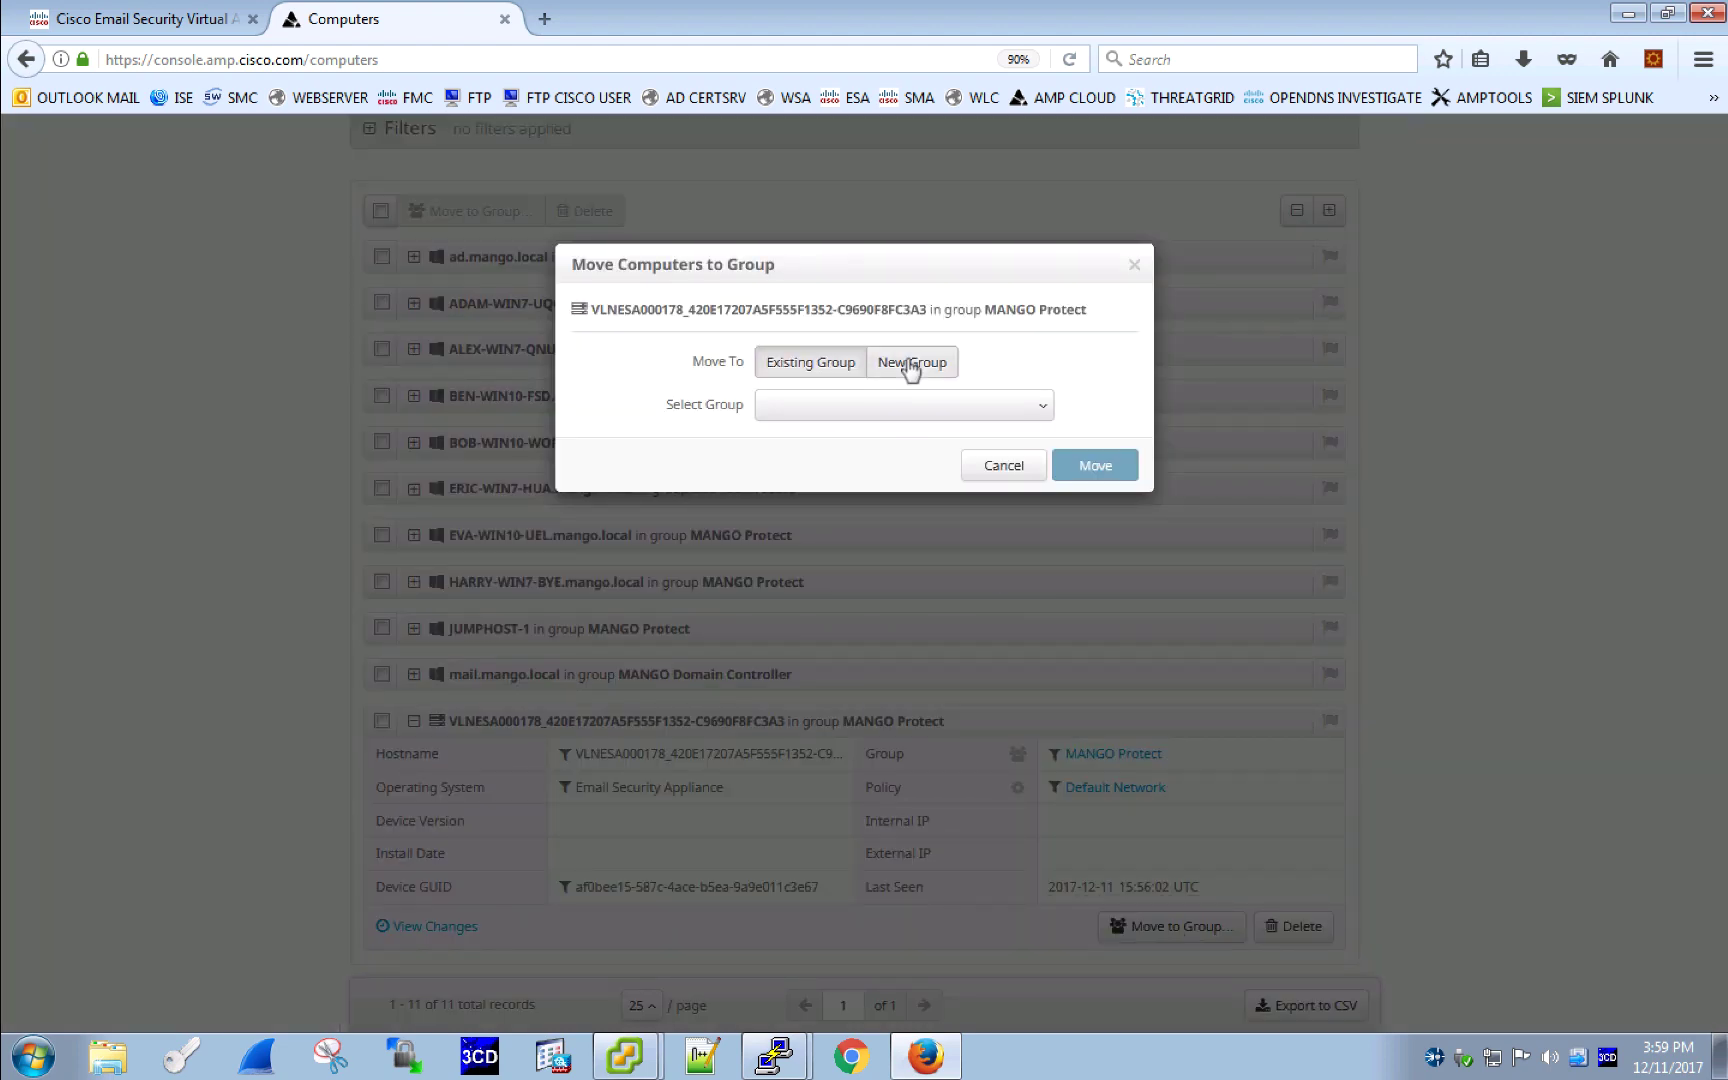
{"action": "left_click", "coordinate": [910, 366]}
{"action": "left_click", "coordinate": [893, 430]}
{"action": "type", "text": "Email Security Group"}
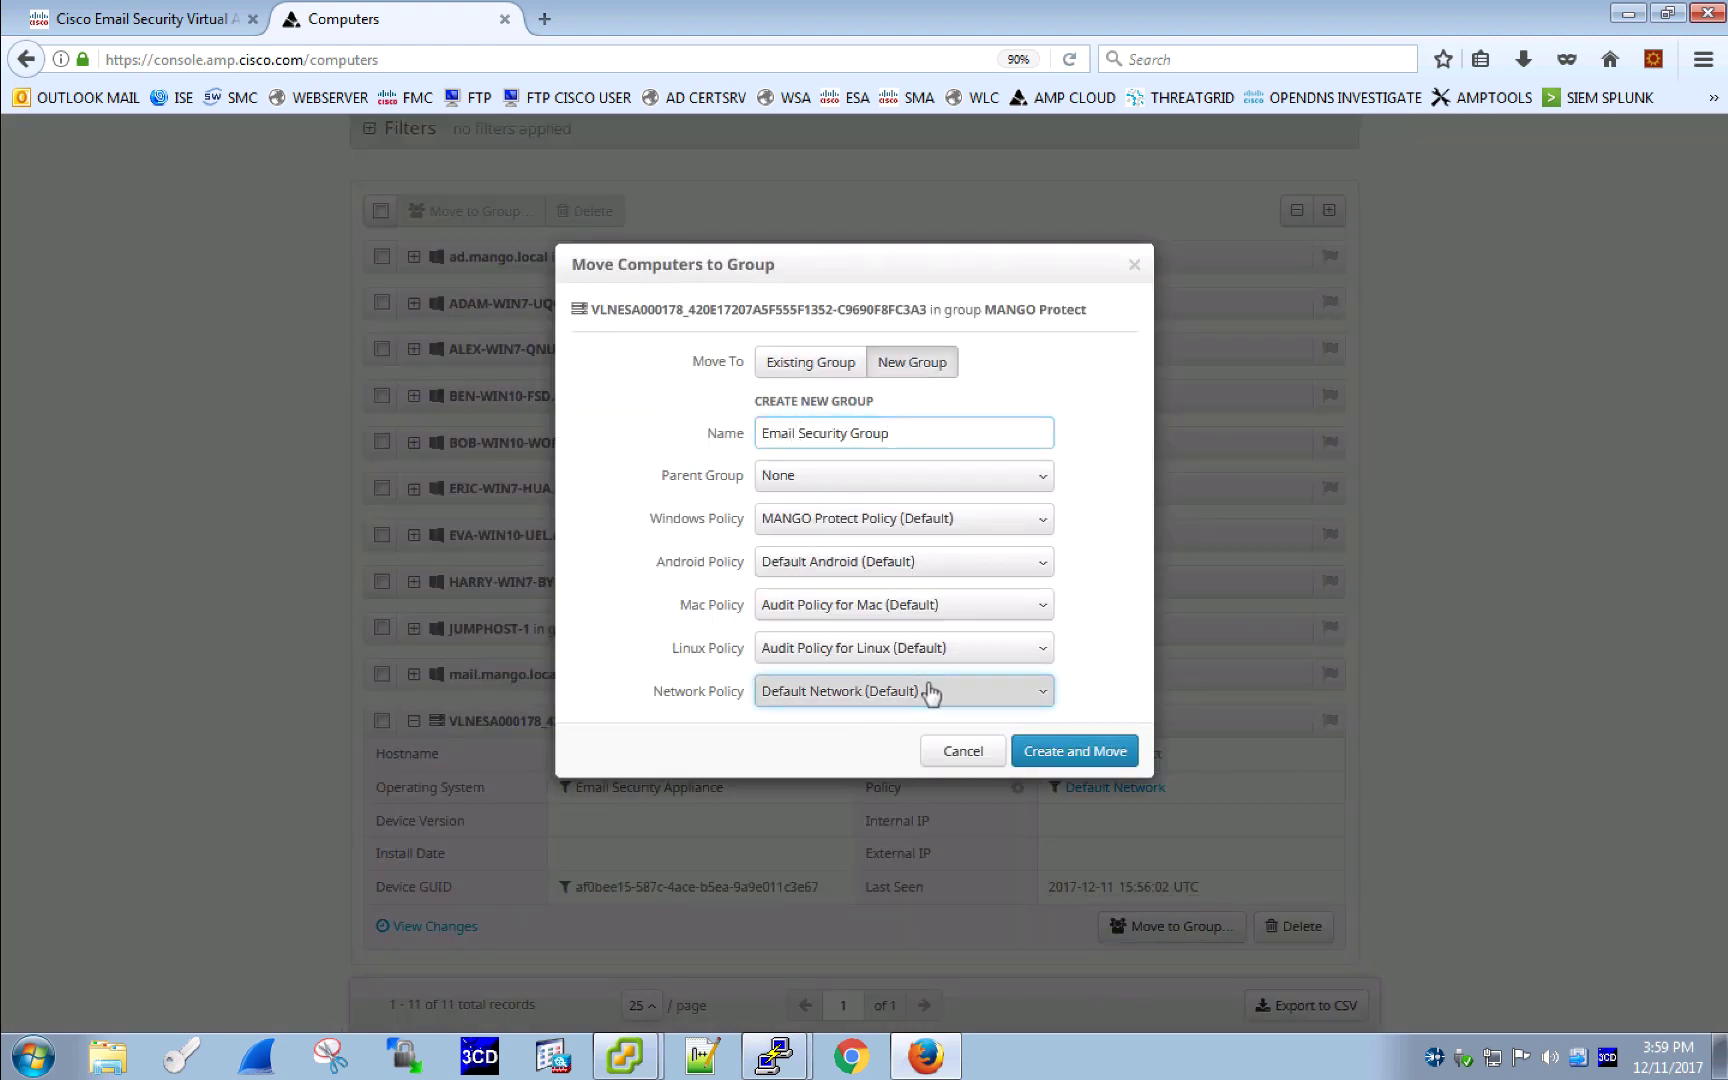
{"action": "left_click", "coordinate": [930, 692]}
{"action": "left_click", "coordinate": [922, 788]}
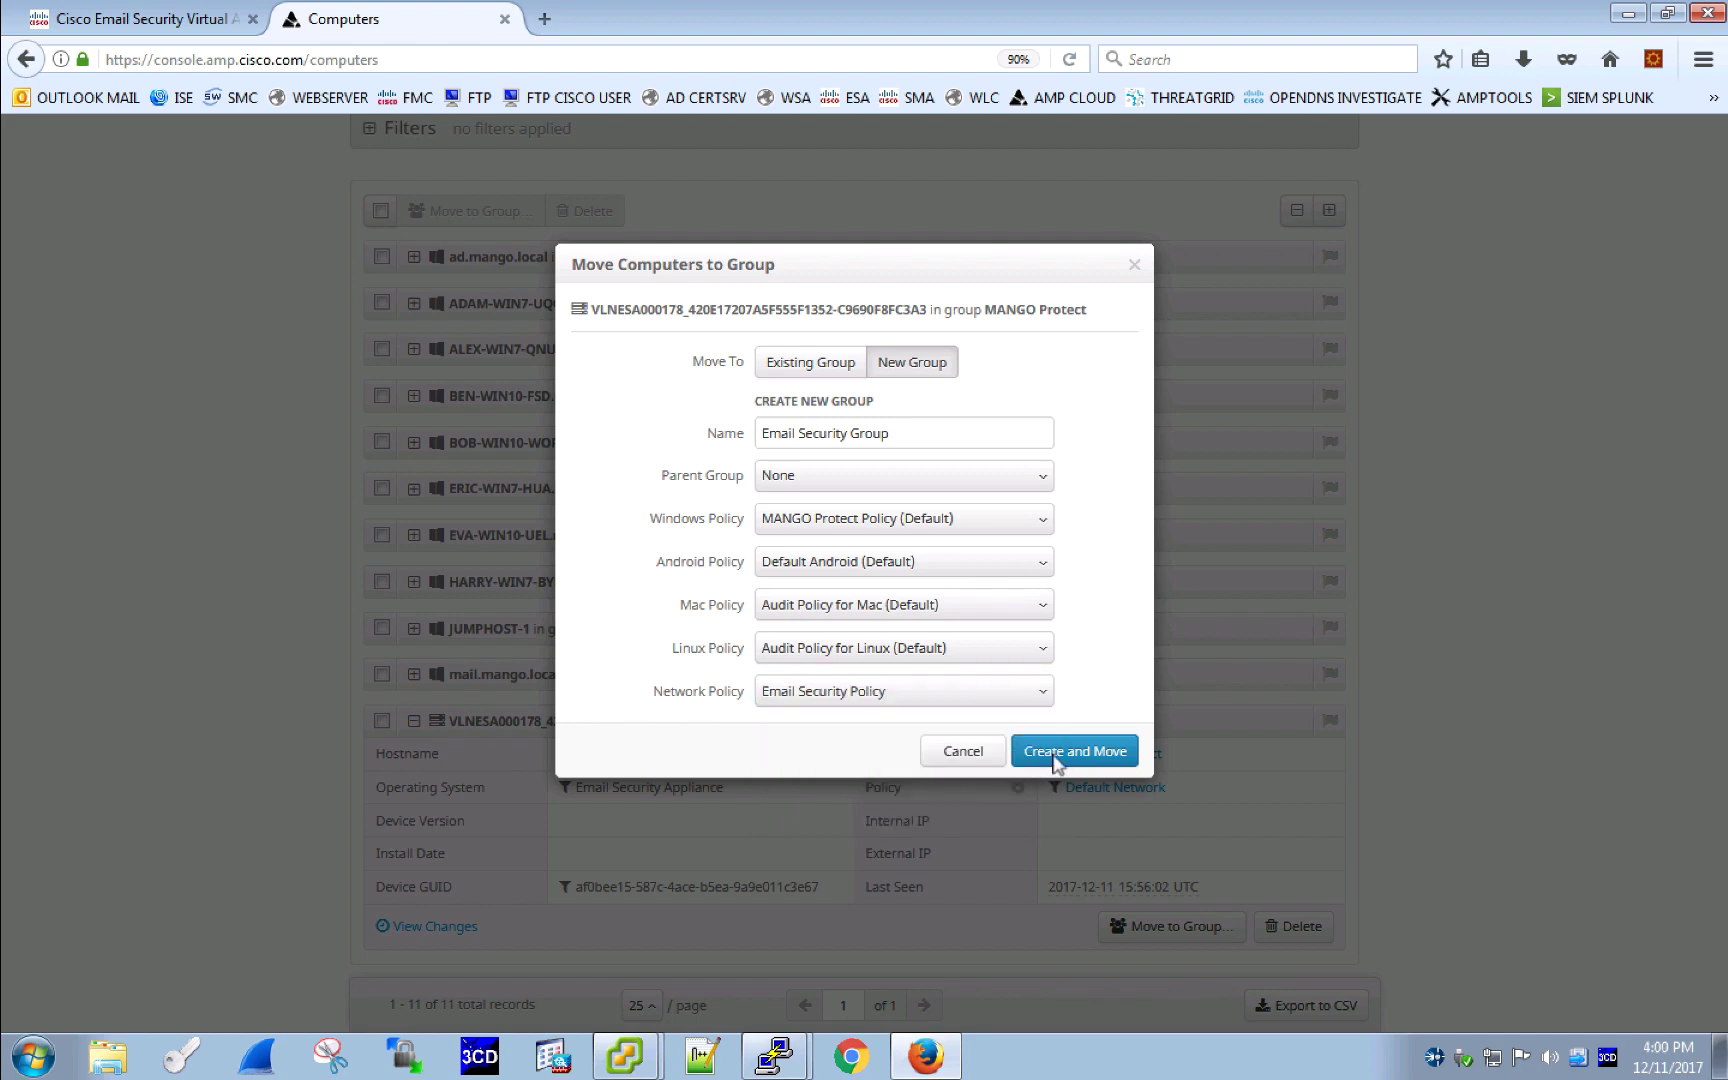
{"action": "left_click", "coordinate": [1065, 752]}
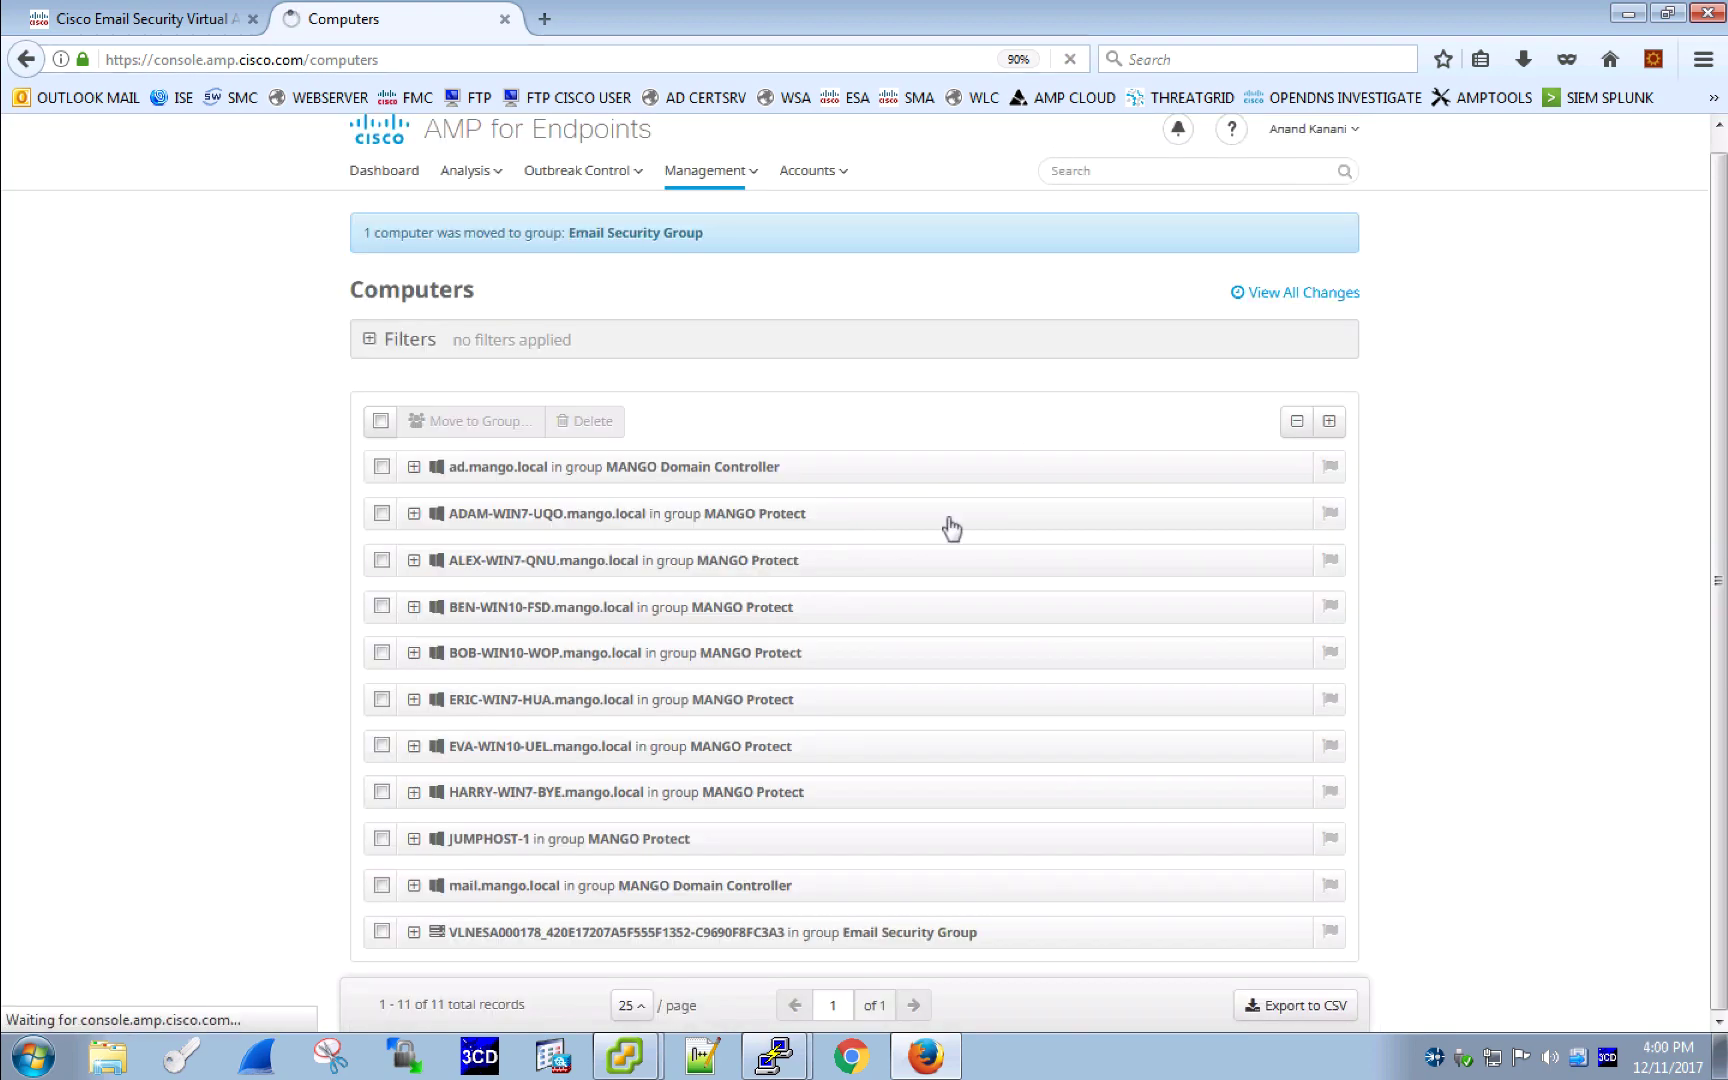
{"action": "left_click", "coordinate": [418, 880]}
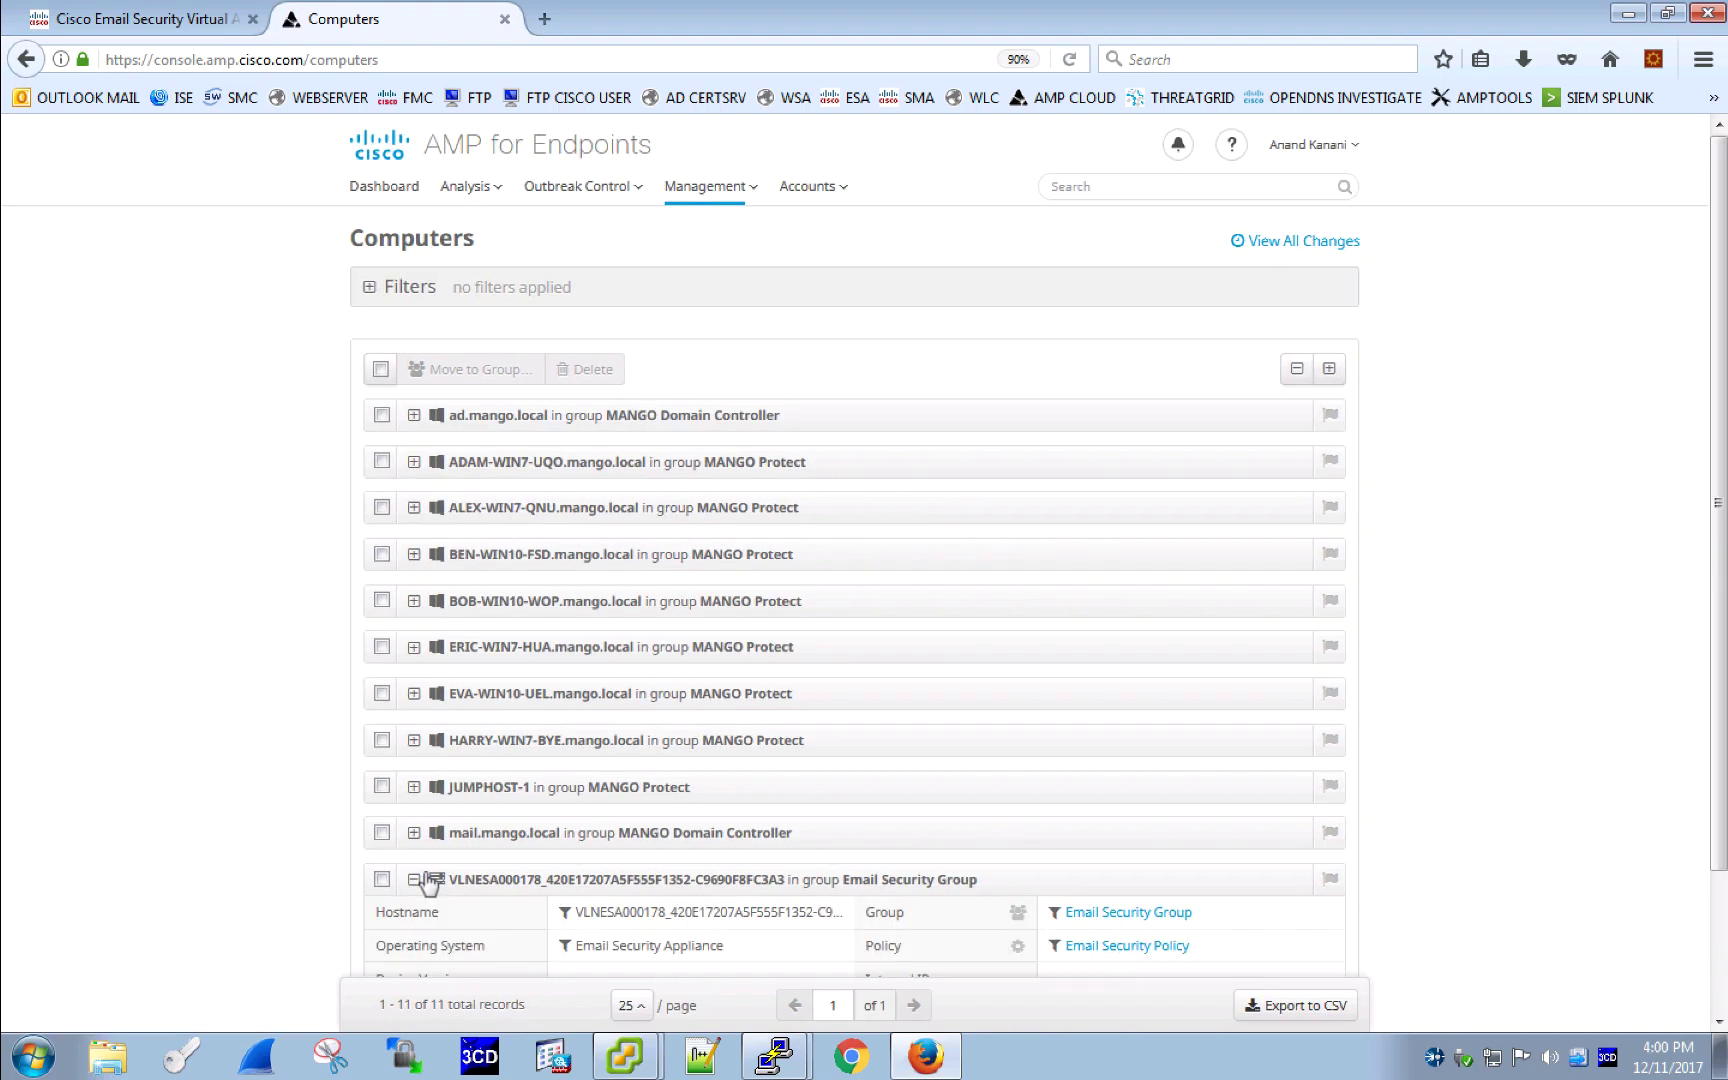
{"action": "scroll", "coordinate": [424, 874], "scroll_direction": "down", "scroll_amount": 2}
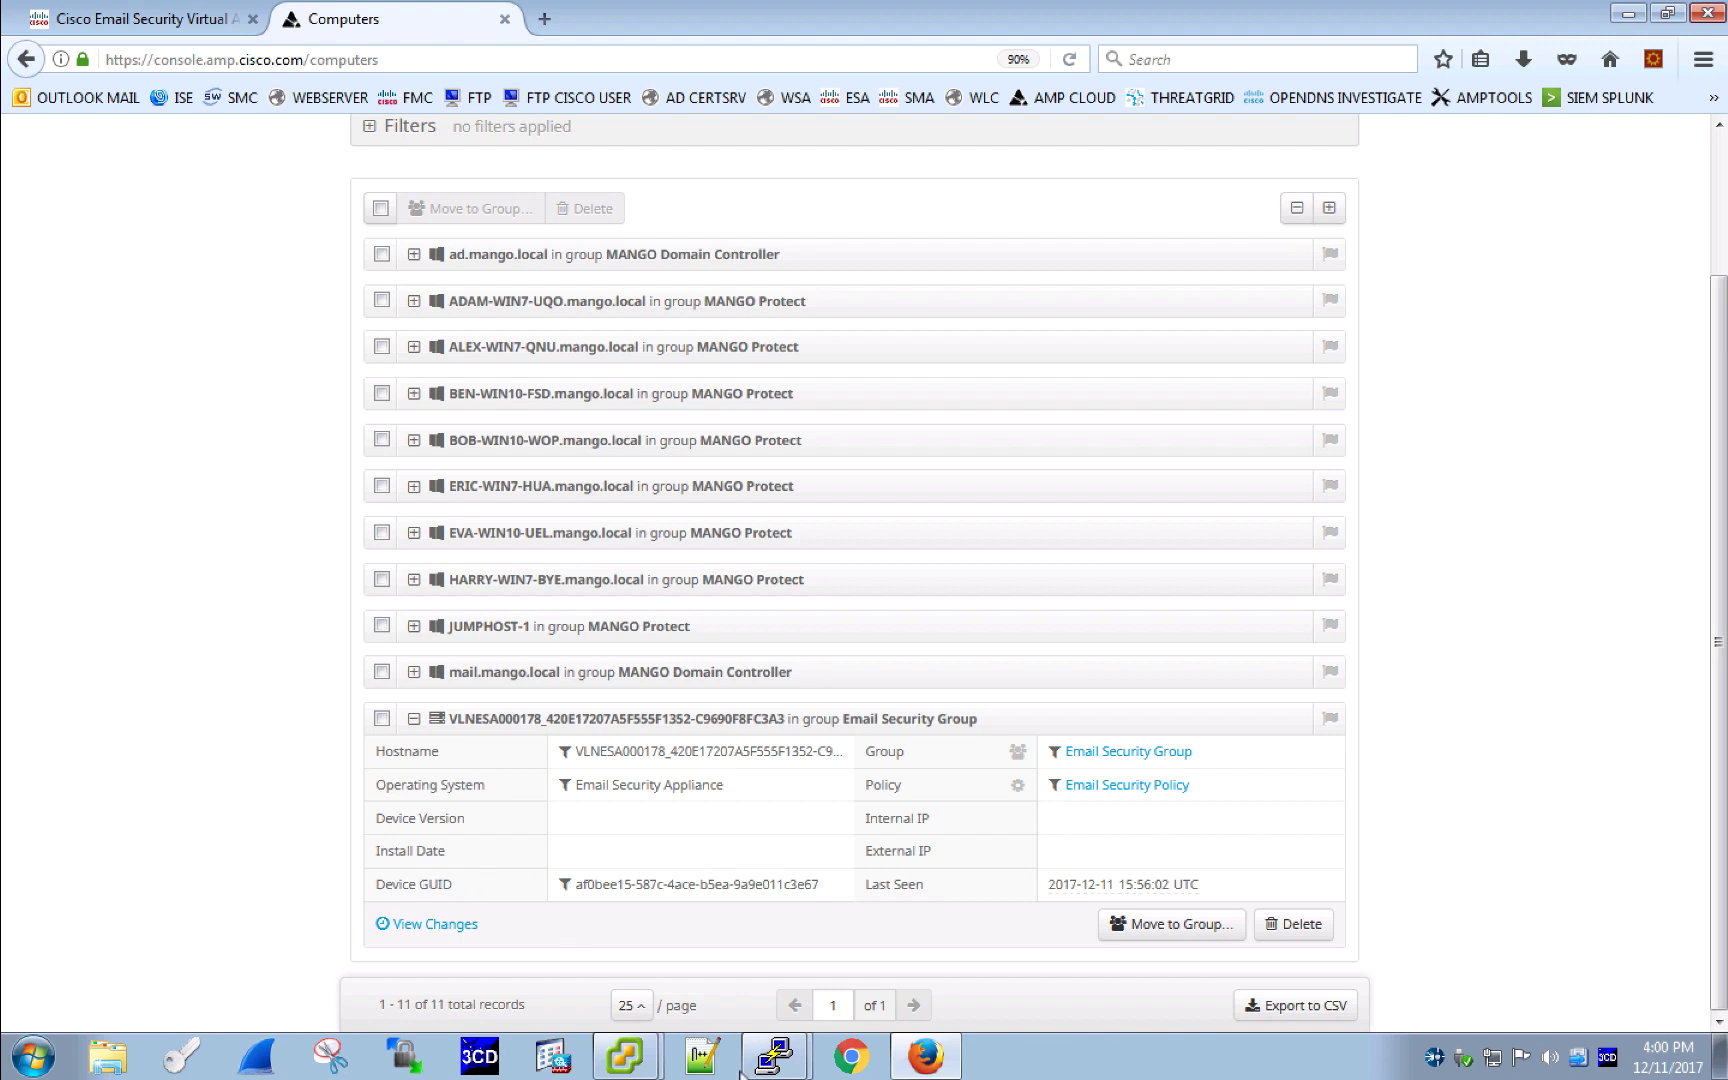
Run ./03-SEND-EMAIL-MALICIOUS-ATTACHMENT-BLOCK-BY-ESA.sh in Kali to email AMP_Blacklist.pdf
{"action": "mouse_move", "coordinate": [760, 1068]}
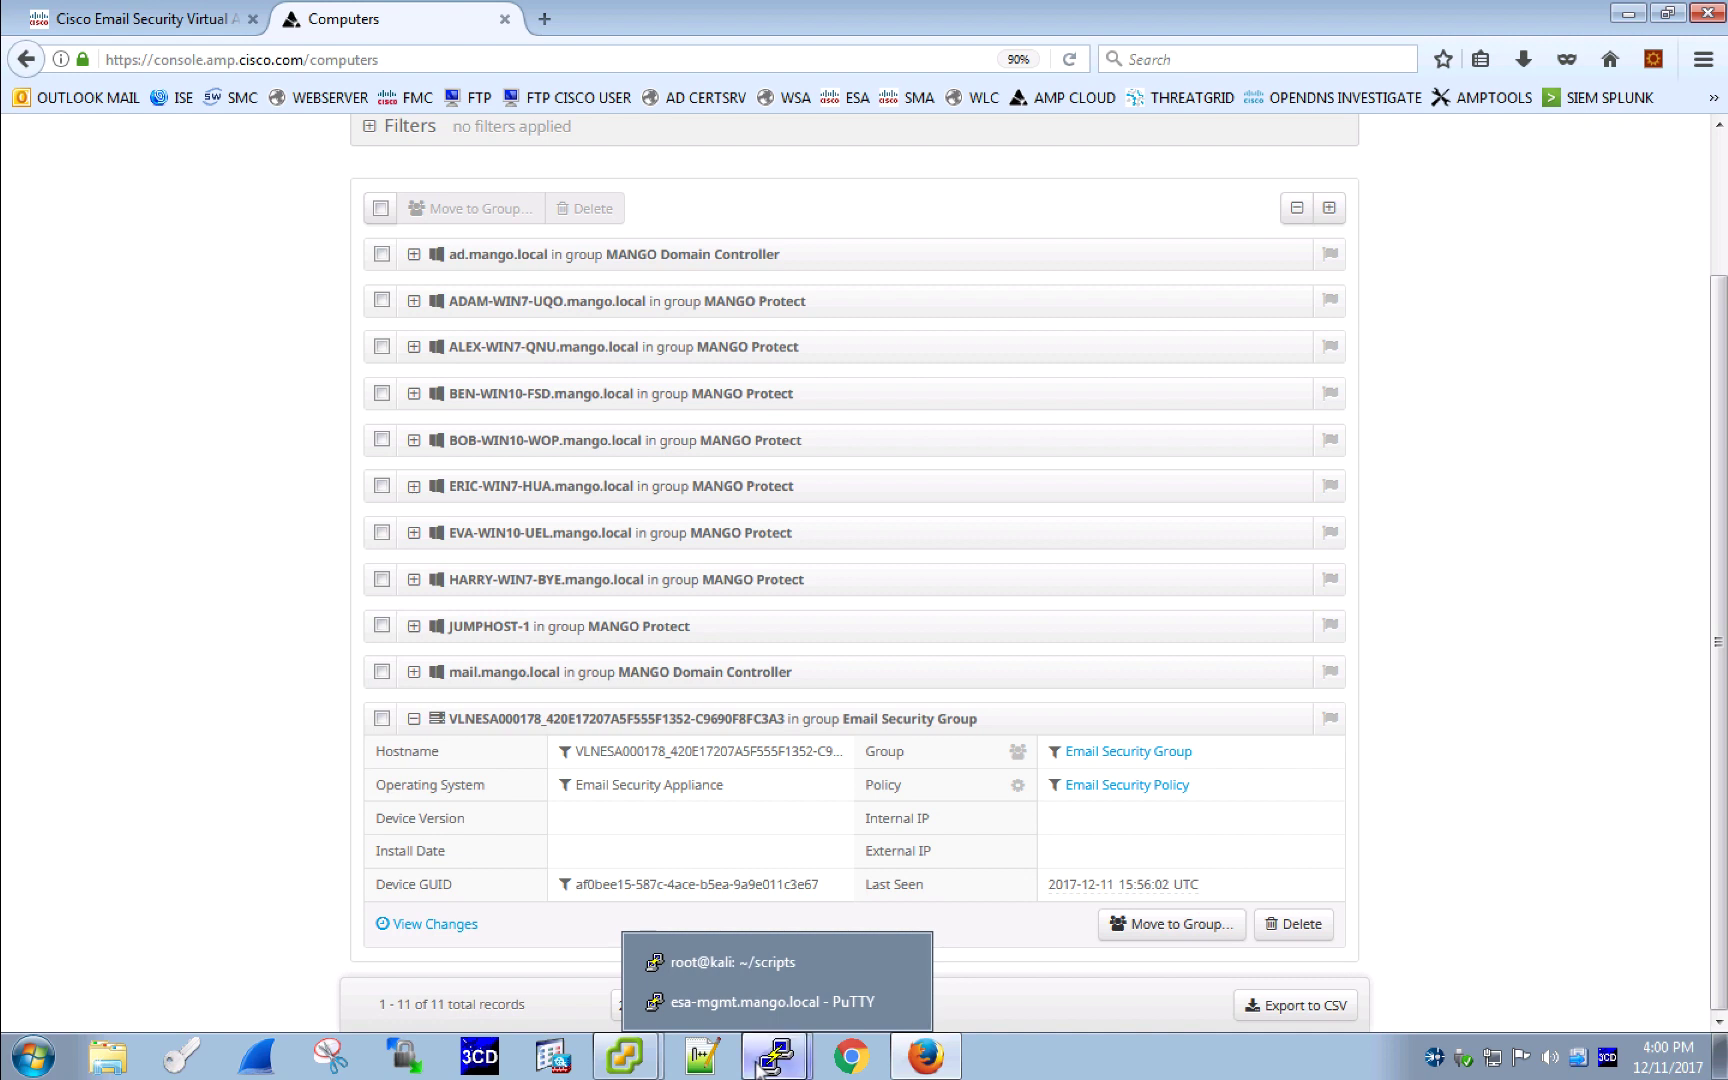
{"action": "left_click", "coordinate": [780, 999]}
{"action": "left_click", "coordinate": [780, 965]}
{"action": "key", "text": "BackSpace"}
{"action": "key", "text": "BackSpace"}
{"action": "key", "text": "BackSpace"}
{"action": "key", "text": "BackSpace"}
{"action": "key", "text": "BackSpace"}
{"action": "key", "text": "BackSpace"}
{"action": "key", "text": "BackSpace"}
{"action": "key", "text": "BackSpace"}
{"action": "key", "text": "BackSpace"}
{"action": "key", "text": "BackSpace"}
{"action": "key", "text": "BackSpace"}
{"action": "key", "text": "BackSpace"}
{"action": "key", "text": "BackSpace"}
{"action": "key", "text": "BackSpace"}
{"action": "key", "text": "BackSpace"}
{"action": "key", "text": "BackSpace"}
{"action": "key", "text": "BackSpace"}
{"action": "key", "text": "BackSpace"}
{"action": "key", "text": "BackSpace"}
{"action": "key", "text": "BackSpace"}
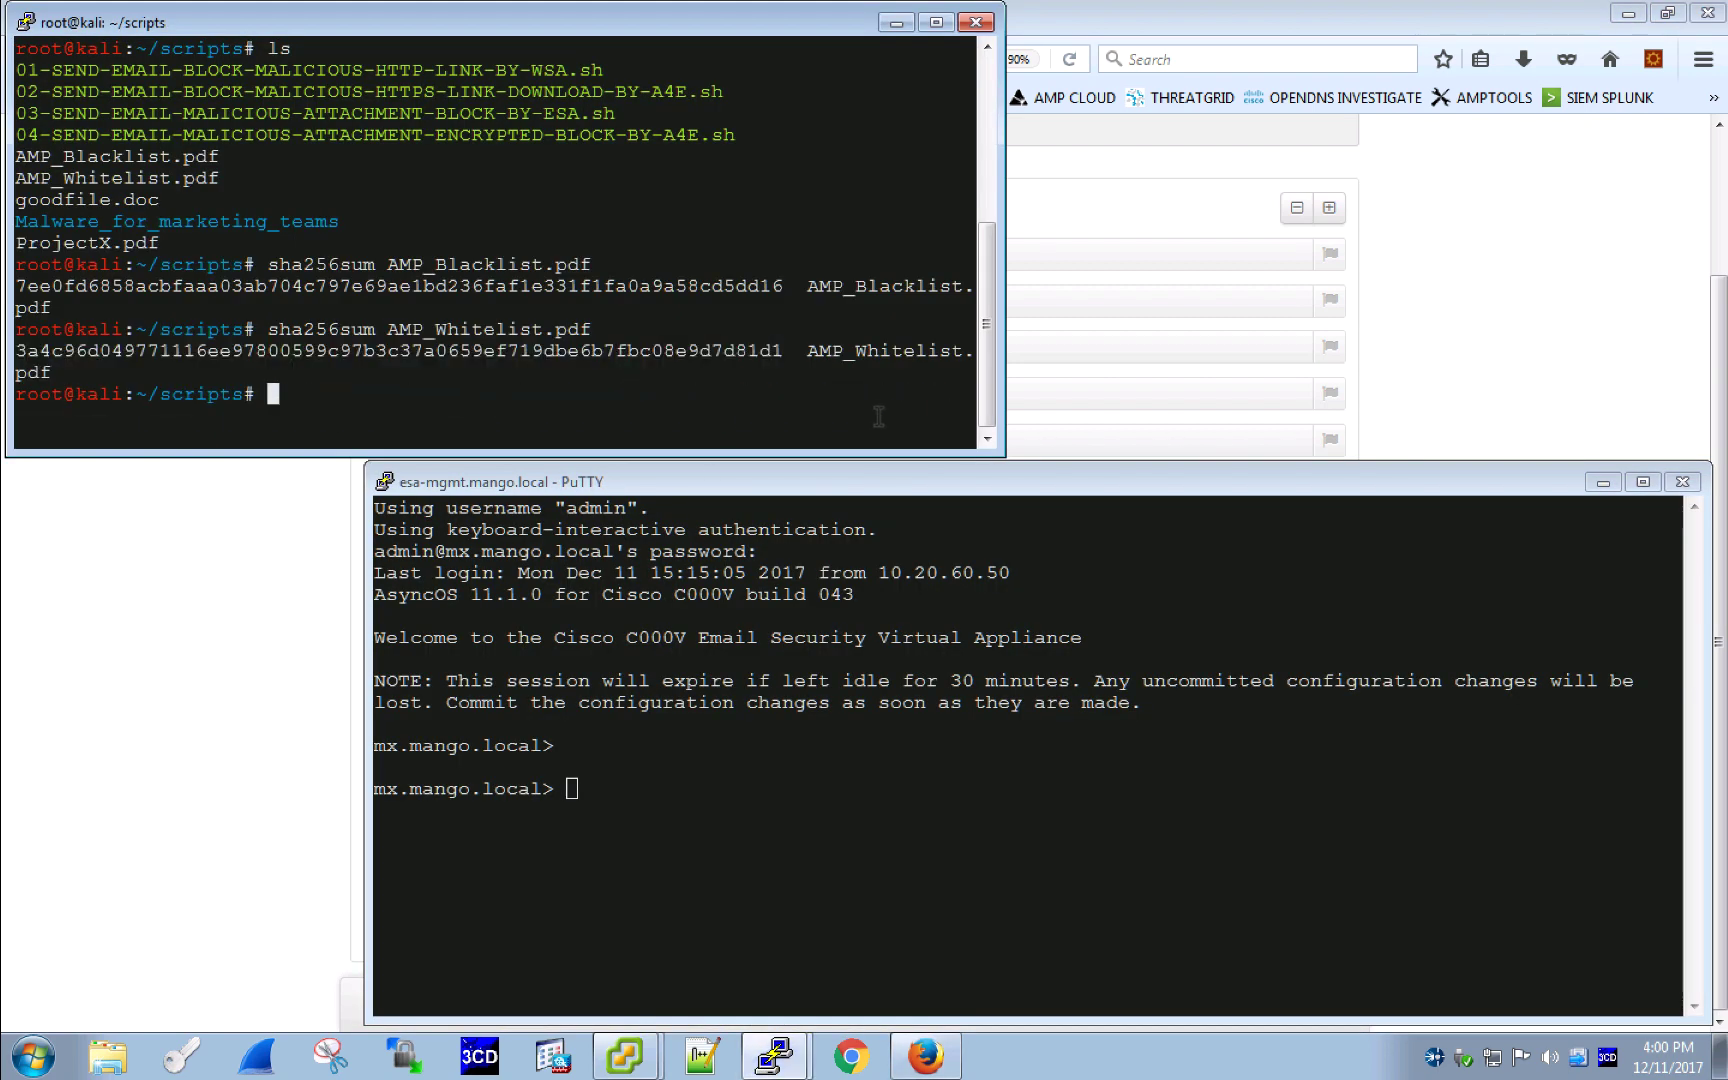
{"action": "type", "text": "./03-SEND-EM"}
{"action": "key", "text": "Tab"}
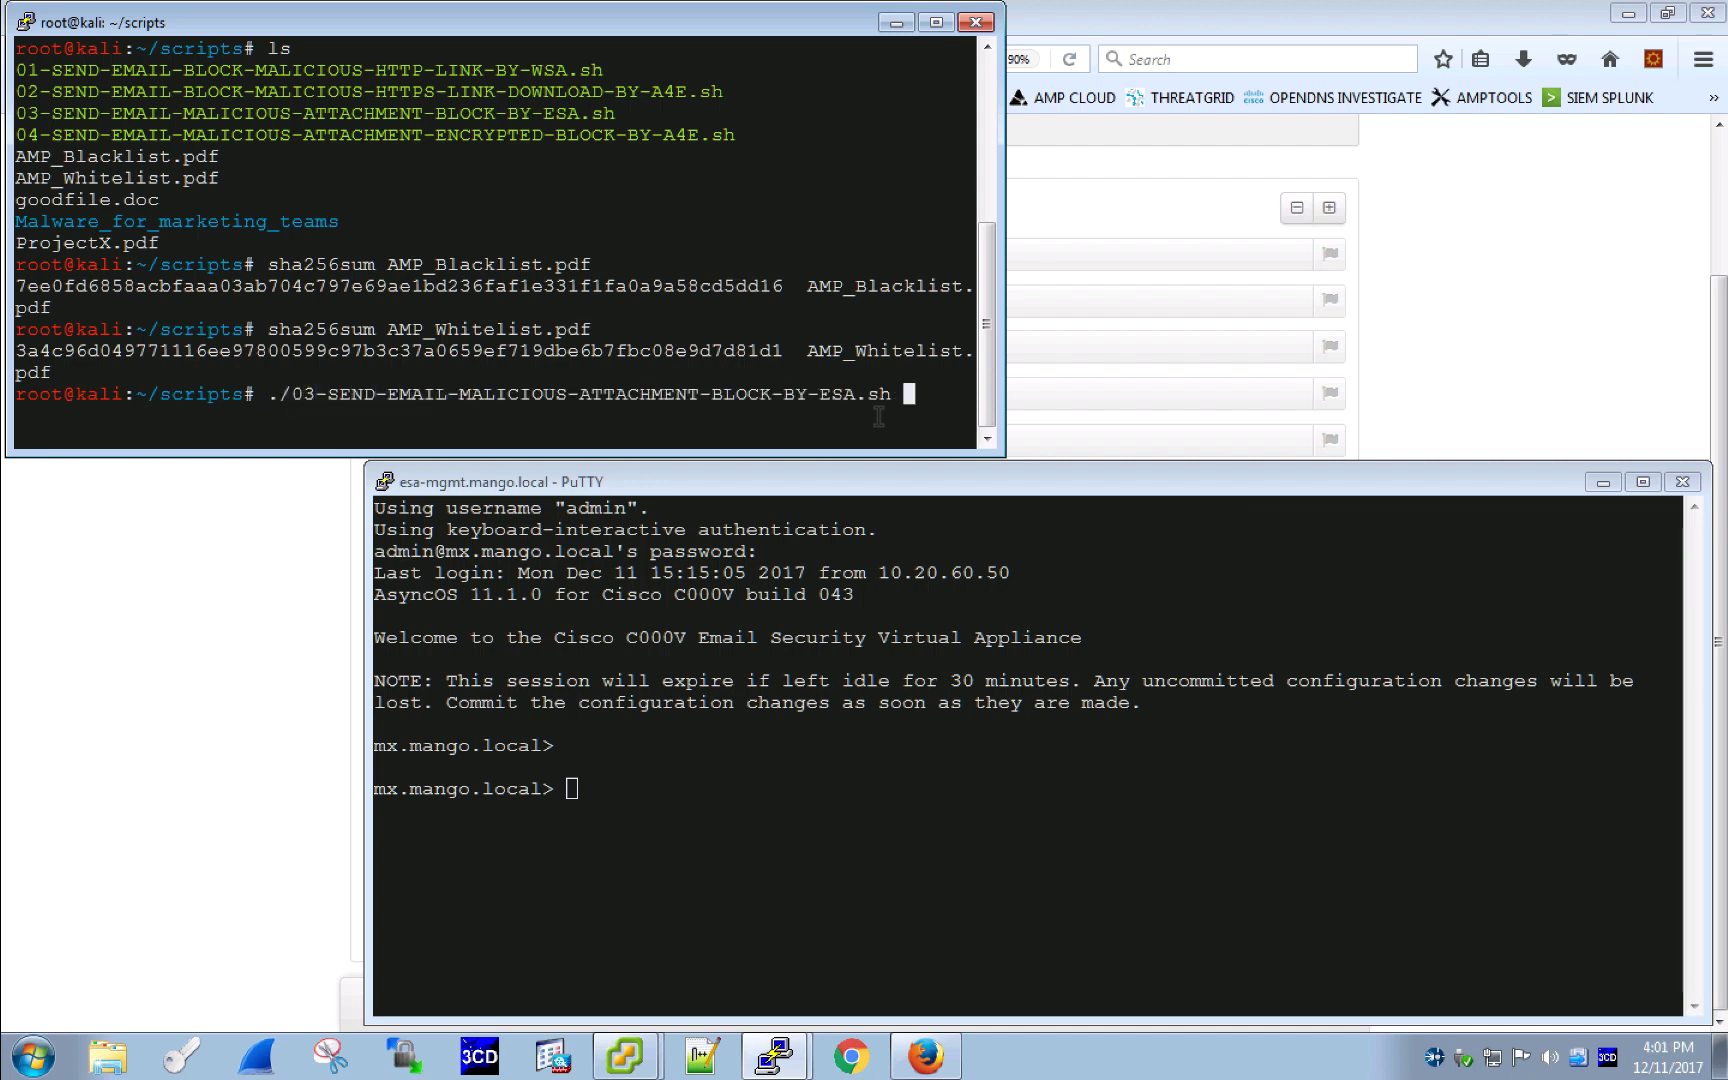
{"action": "type", "text": "AMP_Bl"}
{"action": "key", "text": "Tab"}
{"action": "key", "text": "Return"}
Follow the ESA AMP log with 'tail amp' to see the MALICIOUS verdict
{"action": "left_click", "coordinate": [761, 801]}
{"action": "type", "text": "tail amp"}
{"action": "key", "text": "Return"}
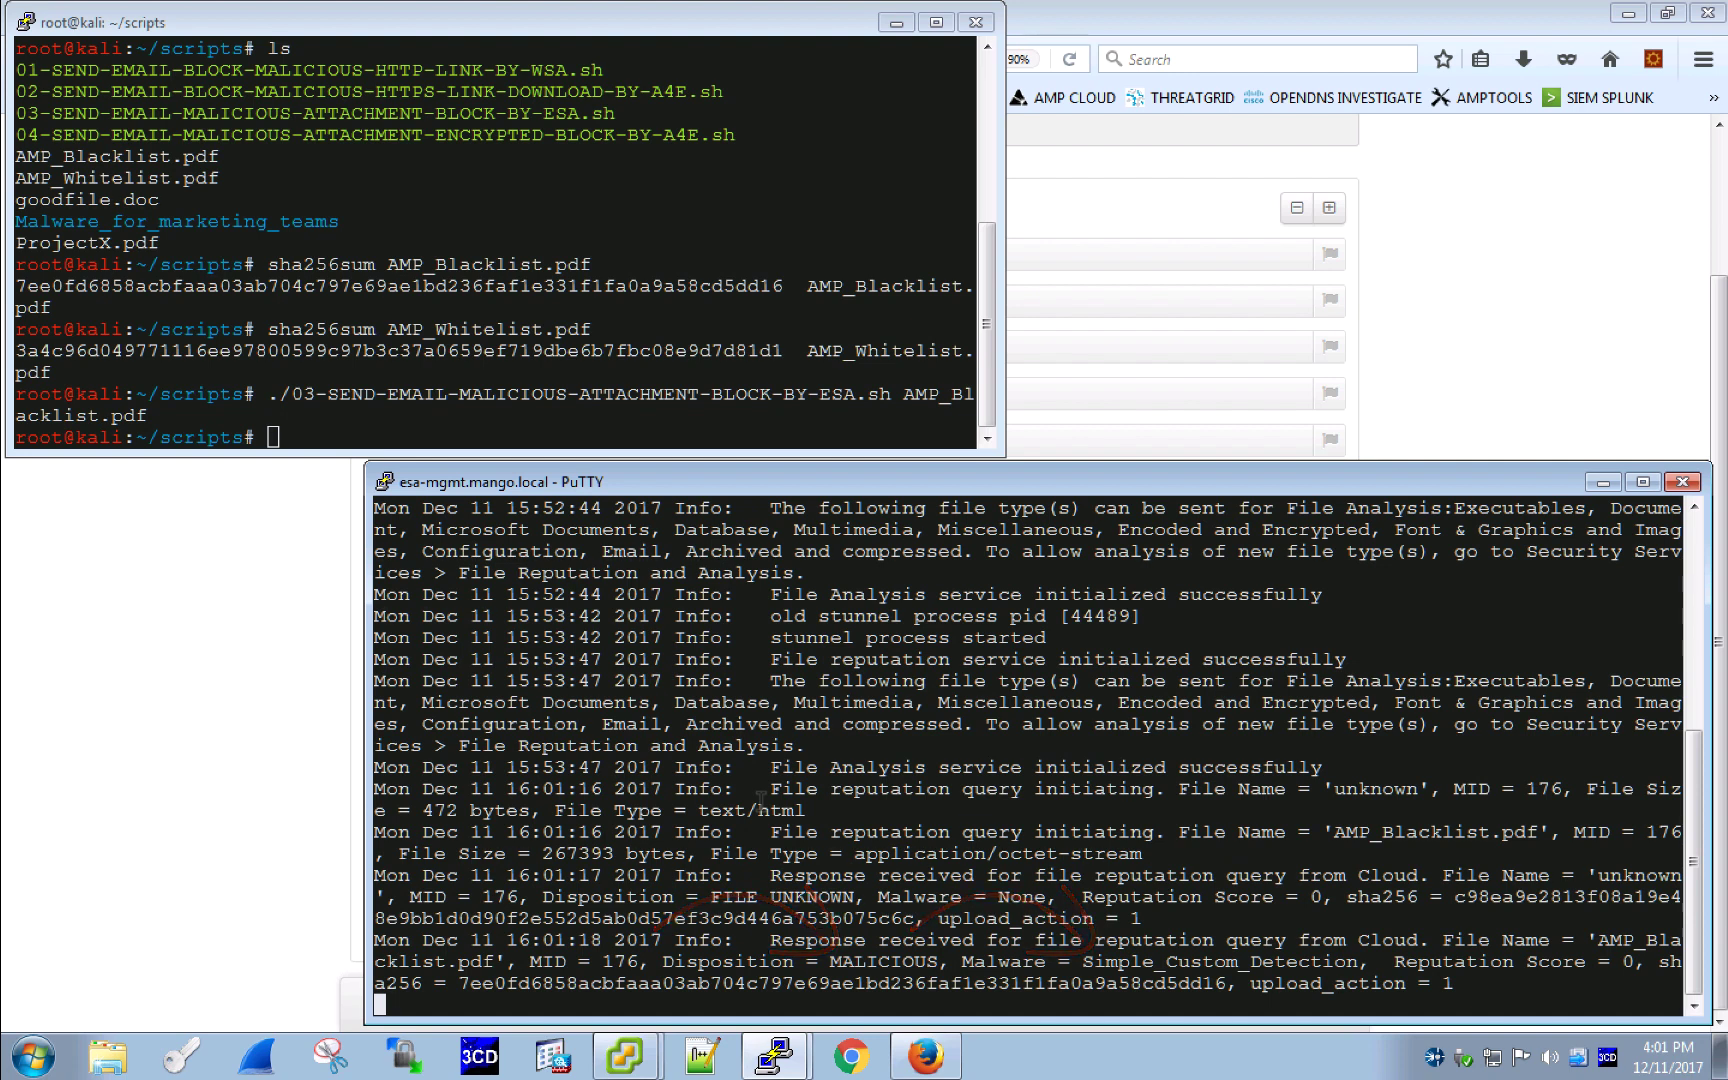
Resend the script with AMP_Whitelist.pdf and check the log reports it CLEAN
{"action": "left_click", "coordinate": [661, 415]}
{"action": "key", "text": "Up"}
{"action": "key", "text": "BackSpace"}
{"action": "key", "text": "BackSpace"}
{"action": "key", "text": "BackSpace"}
{"action": "key", "text": "BackSpace"}
{"action": "key", "text": "BackSpace"}
{"action": "key", "text": "BackSpace"}
{"action": "key", "text": "BackSpace"}
{"action": "key", "text": "BackSpace"}
{"action": "key", "text": "BackSpace"}
{"action": "key", "text": "BackSpace"}
{"action": "key", "text": "BackSpace"}
{"action": "key", "text": "BackSpace"}
{"action": "key", "text": "BackSpace"}
{"action": "key", "text": "BackSpace"}
{"action": "key", "text": "BackSpace"}
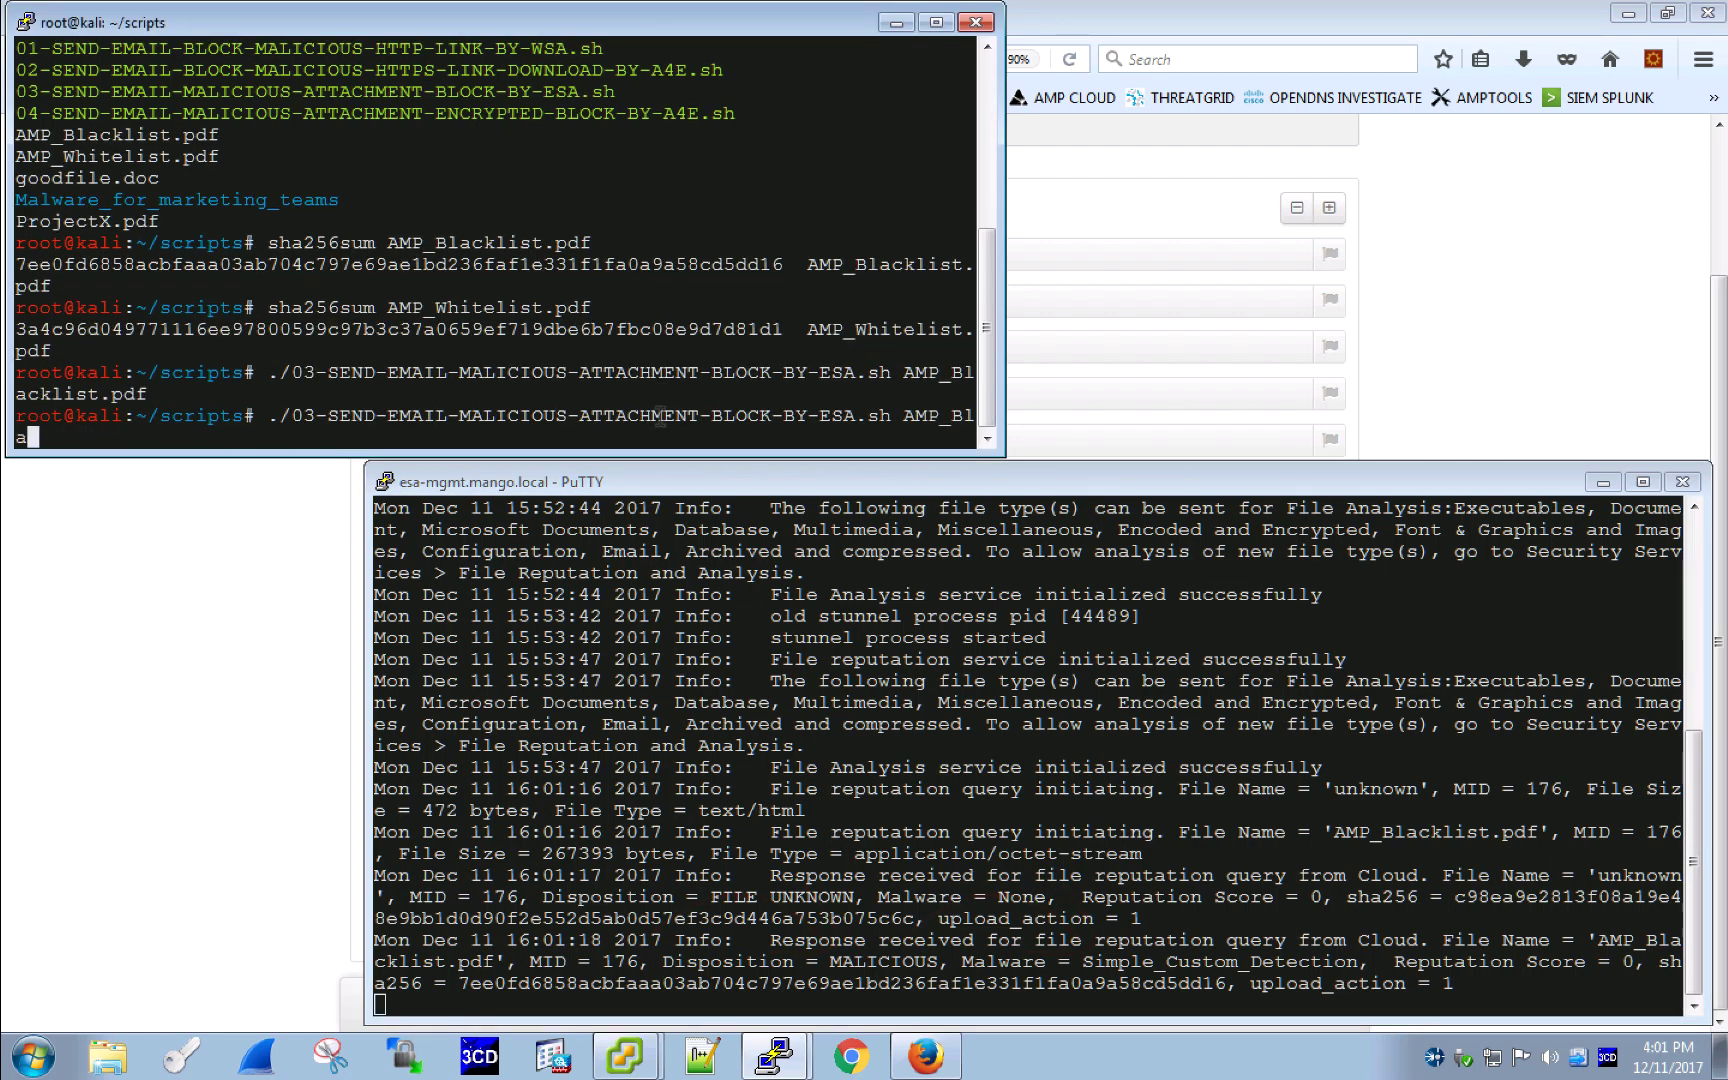
{"action": "type", "text": "P_Wh"}
{"action": "key", "text": "Tab"}
{"action": "key", "text": "Return"}
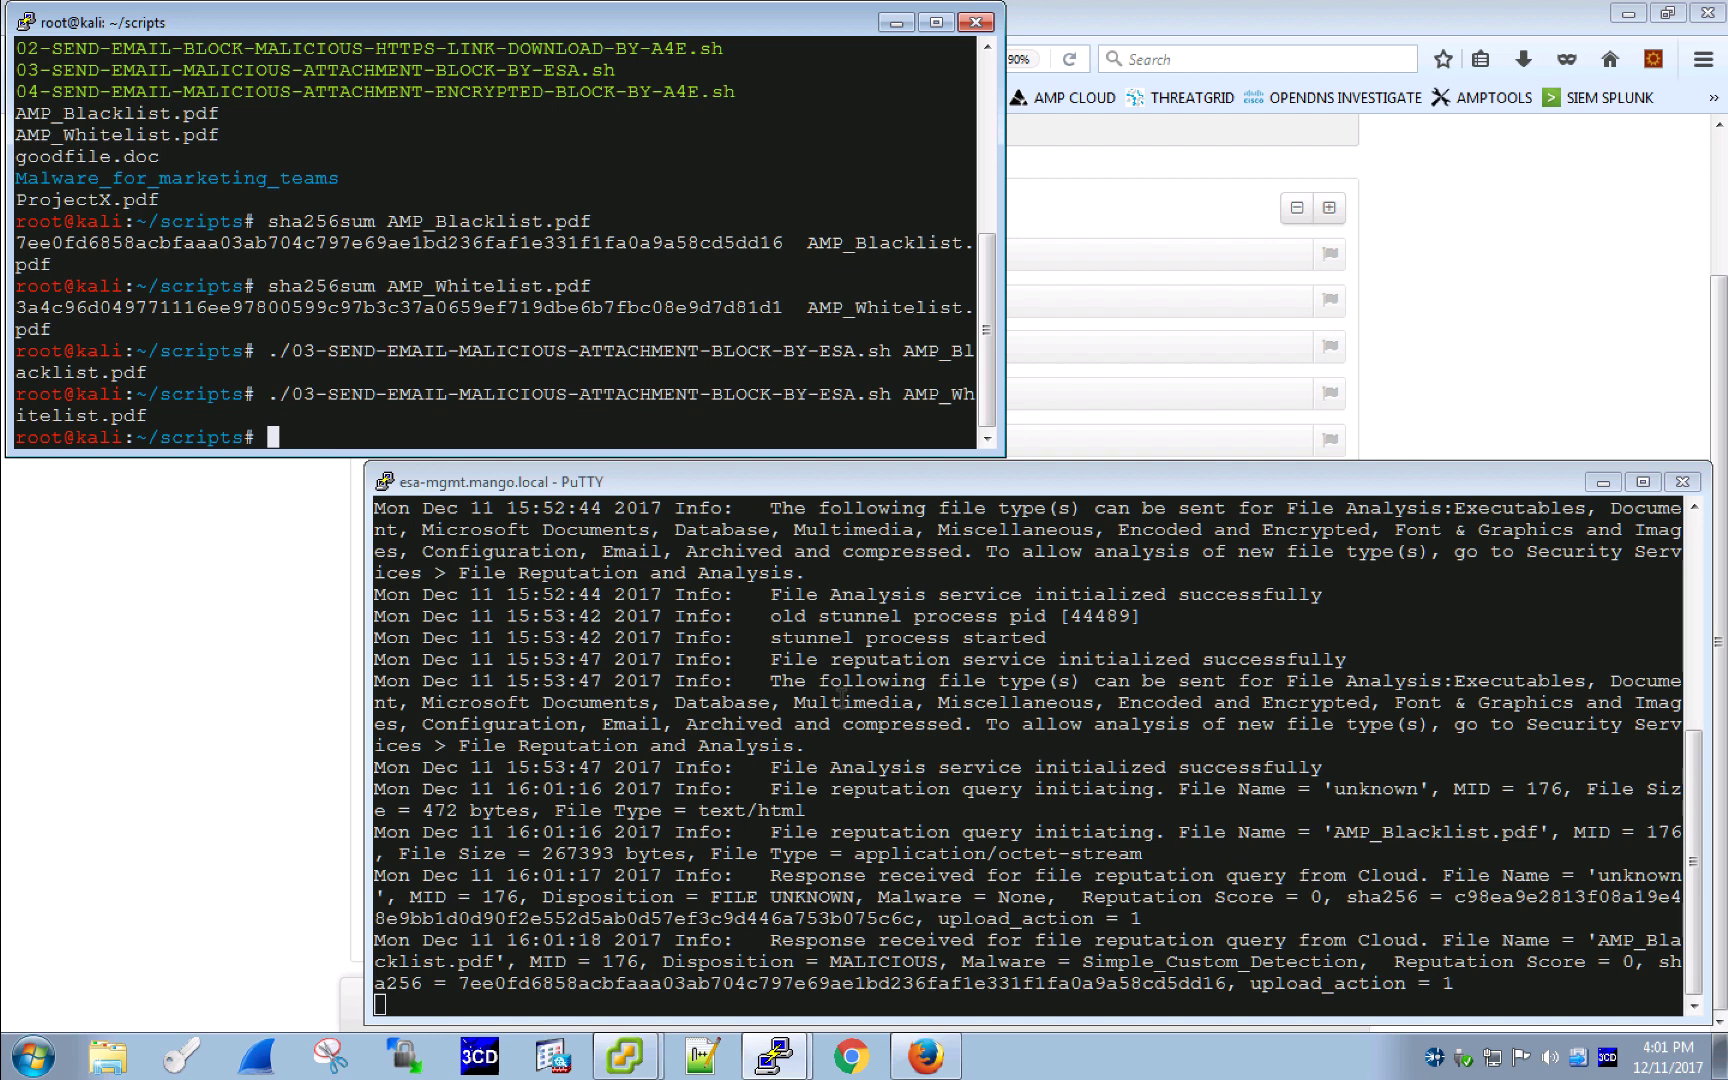
{"action": "left_click_drag", "start_coordinate": [652, 889], "coordinate": [824, 897]}
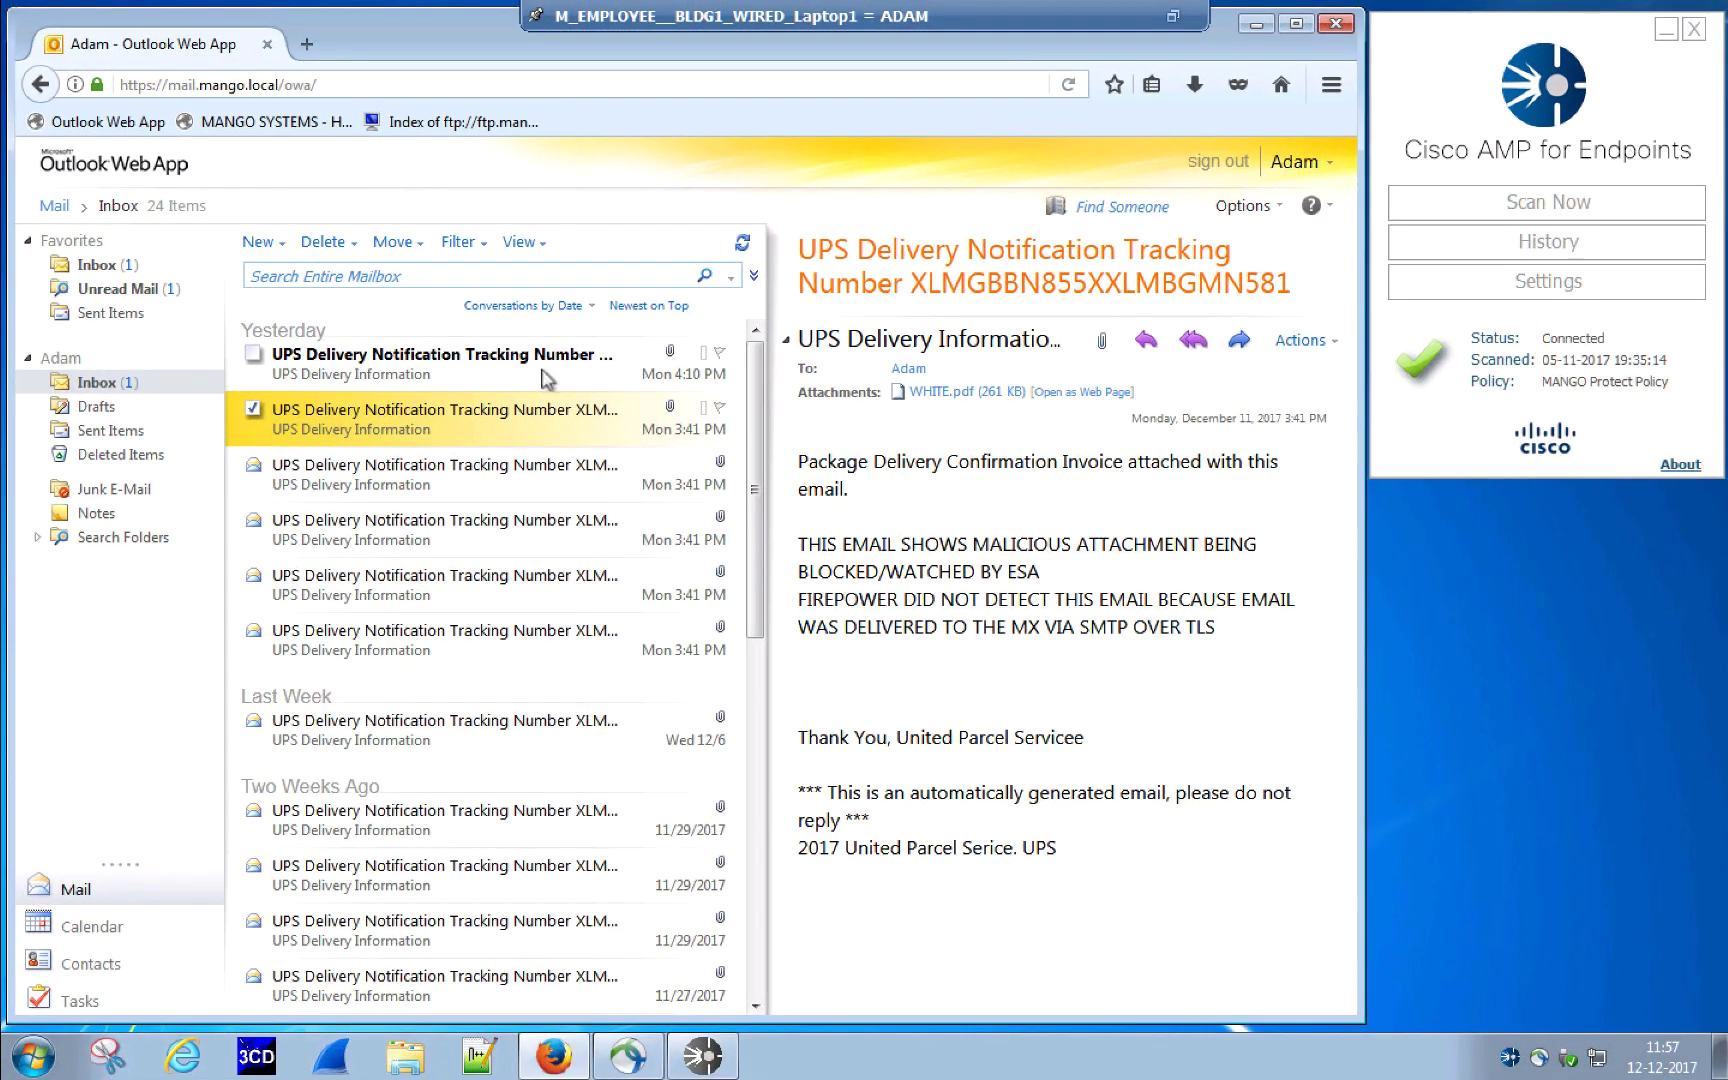
Save AMP_Whitelist.pdf from the top UPS email and confirm the 261 KB download
{"action": "left_click", "coordinate": [1006, 372]}
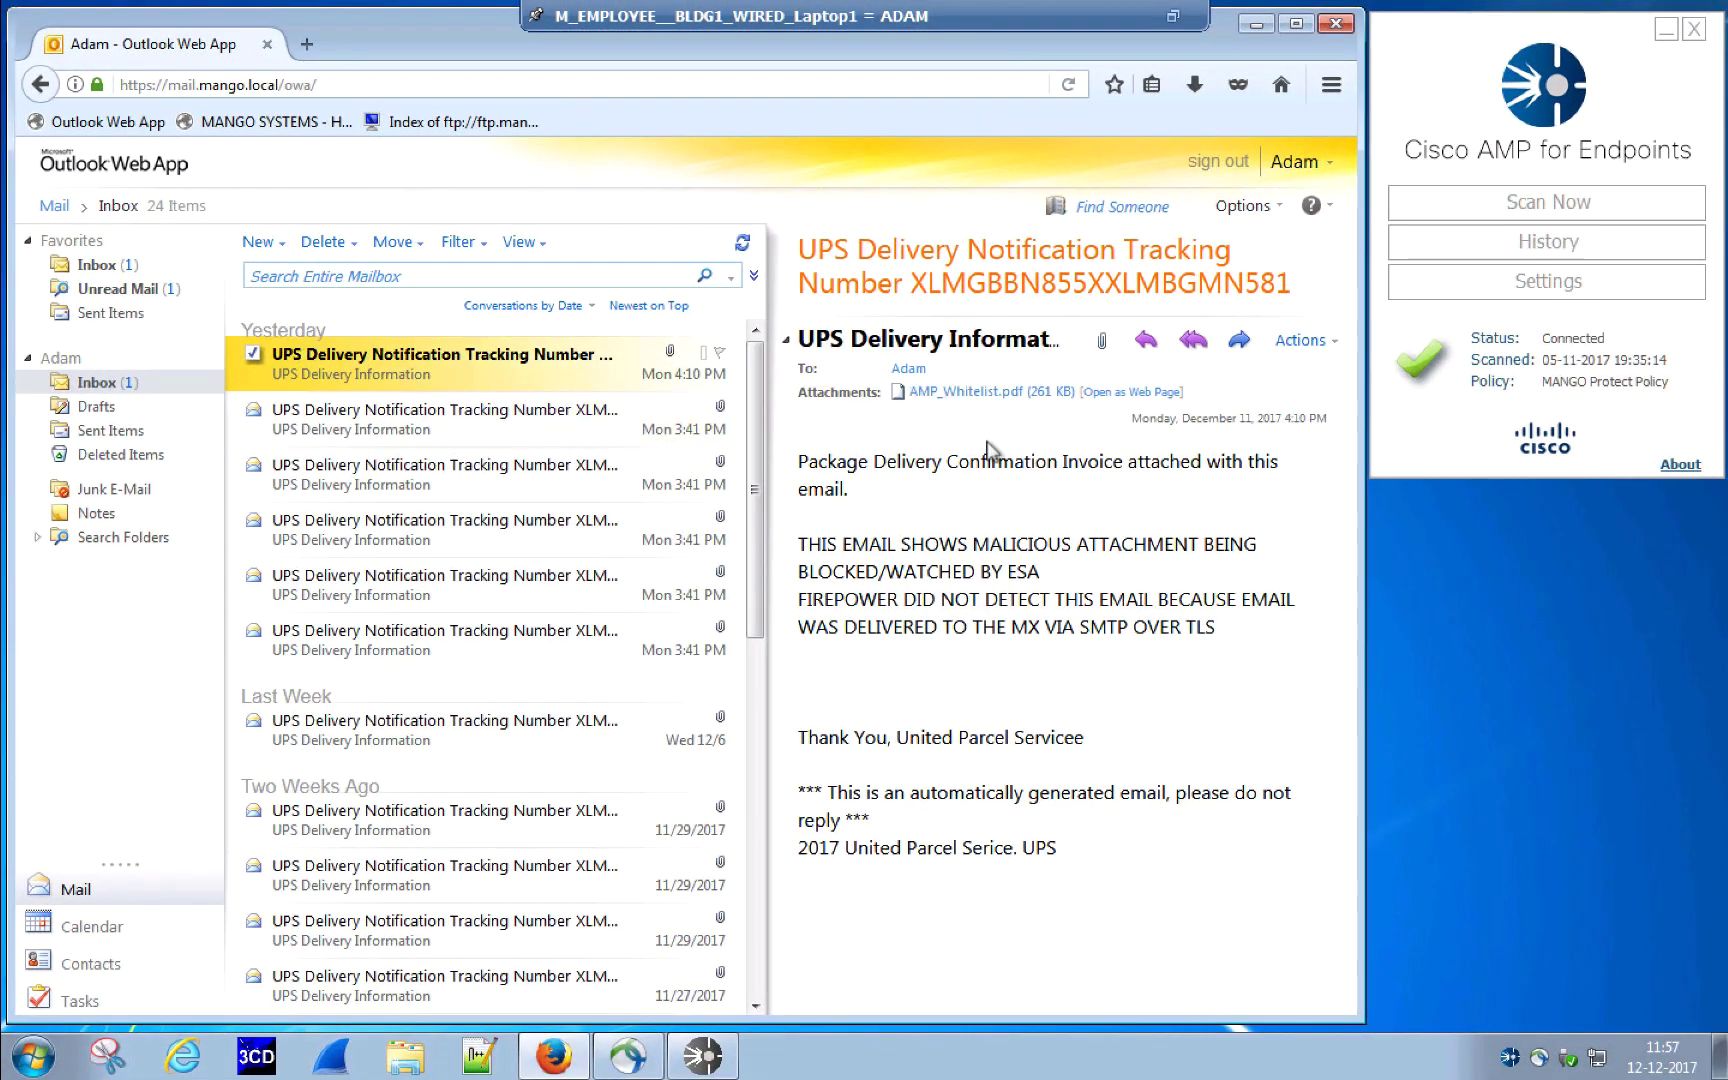
{"action": "left_click", "coordinate": [997, 393]}
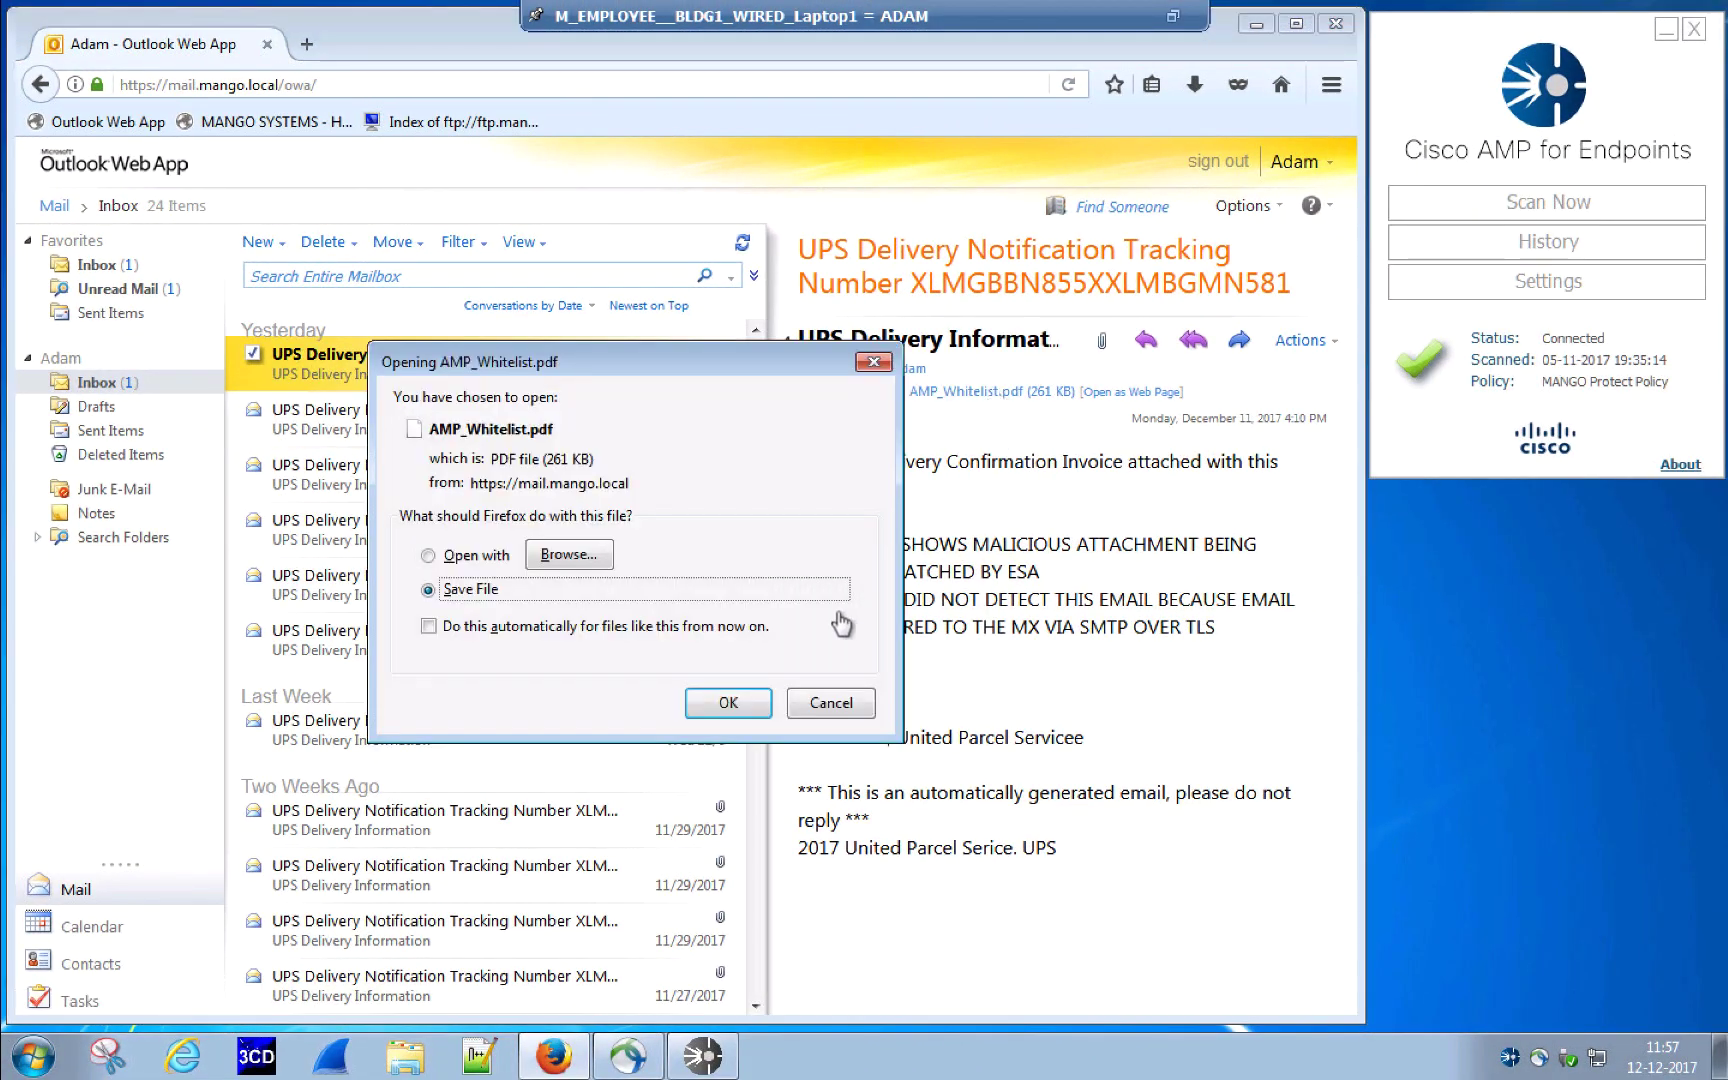
{"action": "left_click", "coordinate": [728, 703]}
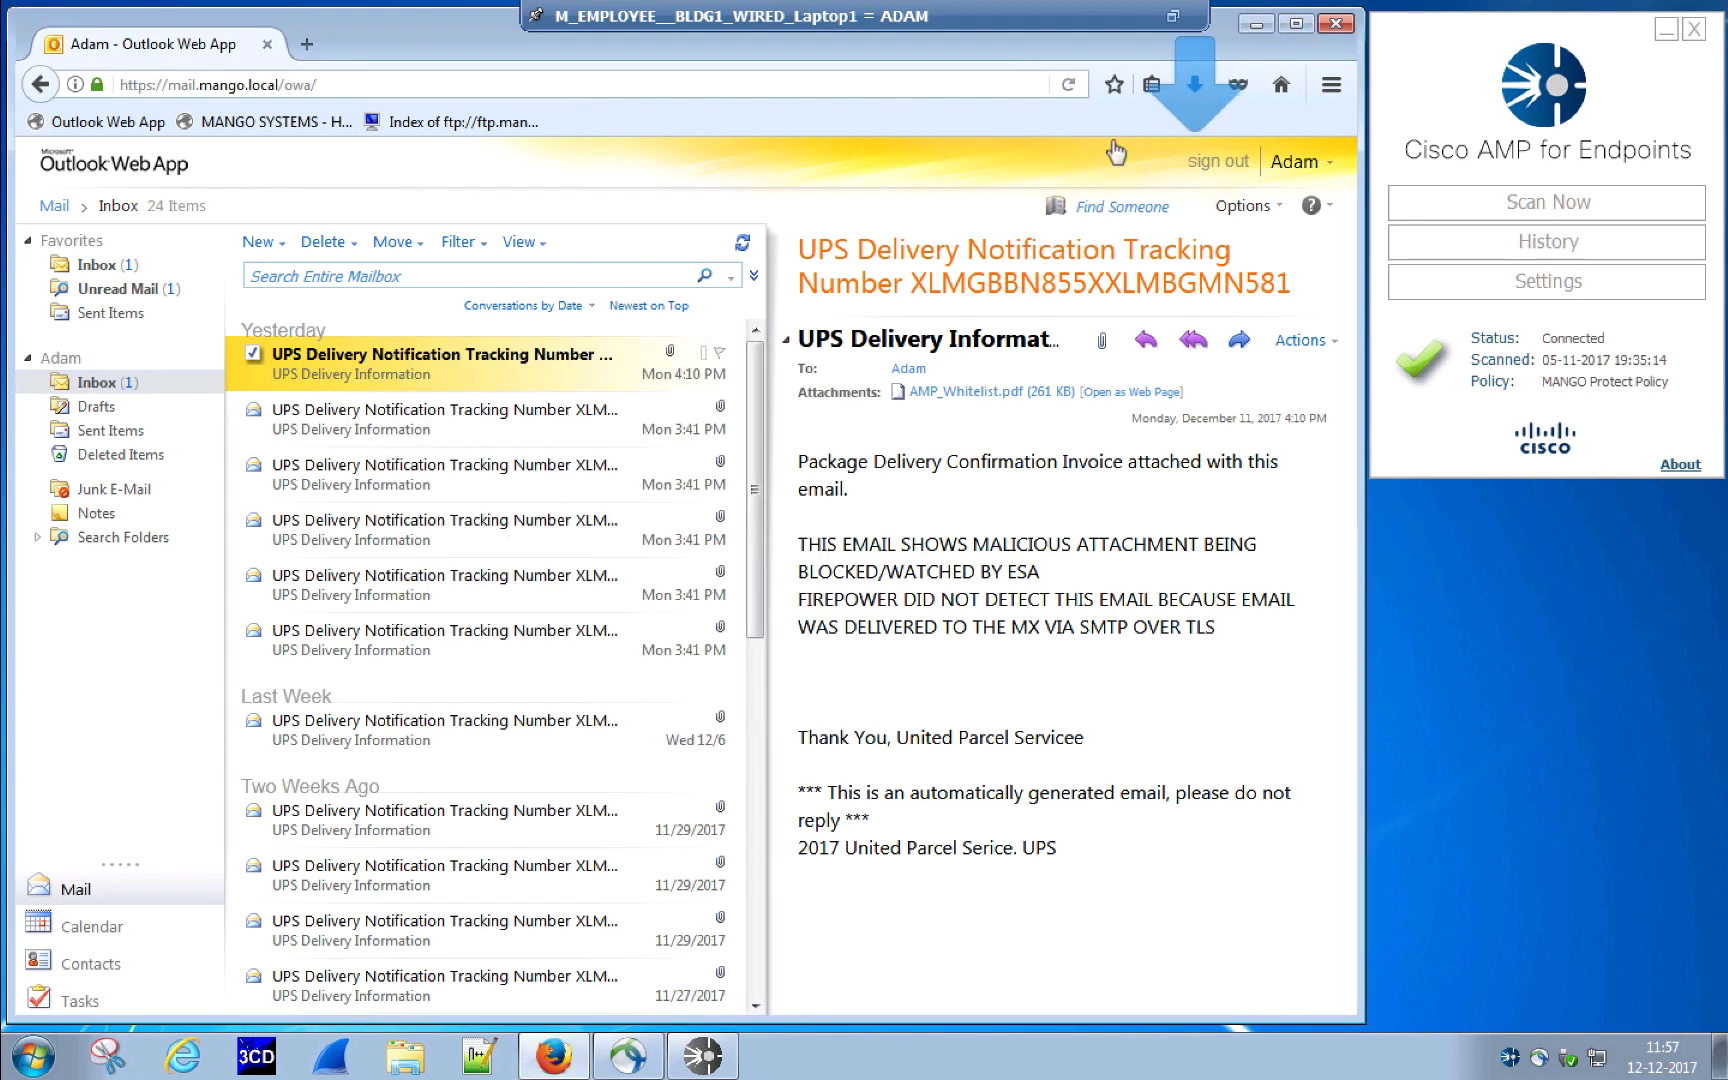
{"action": "left_click", "coordinate": [1193, 88]}
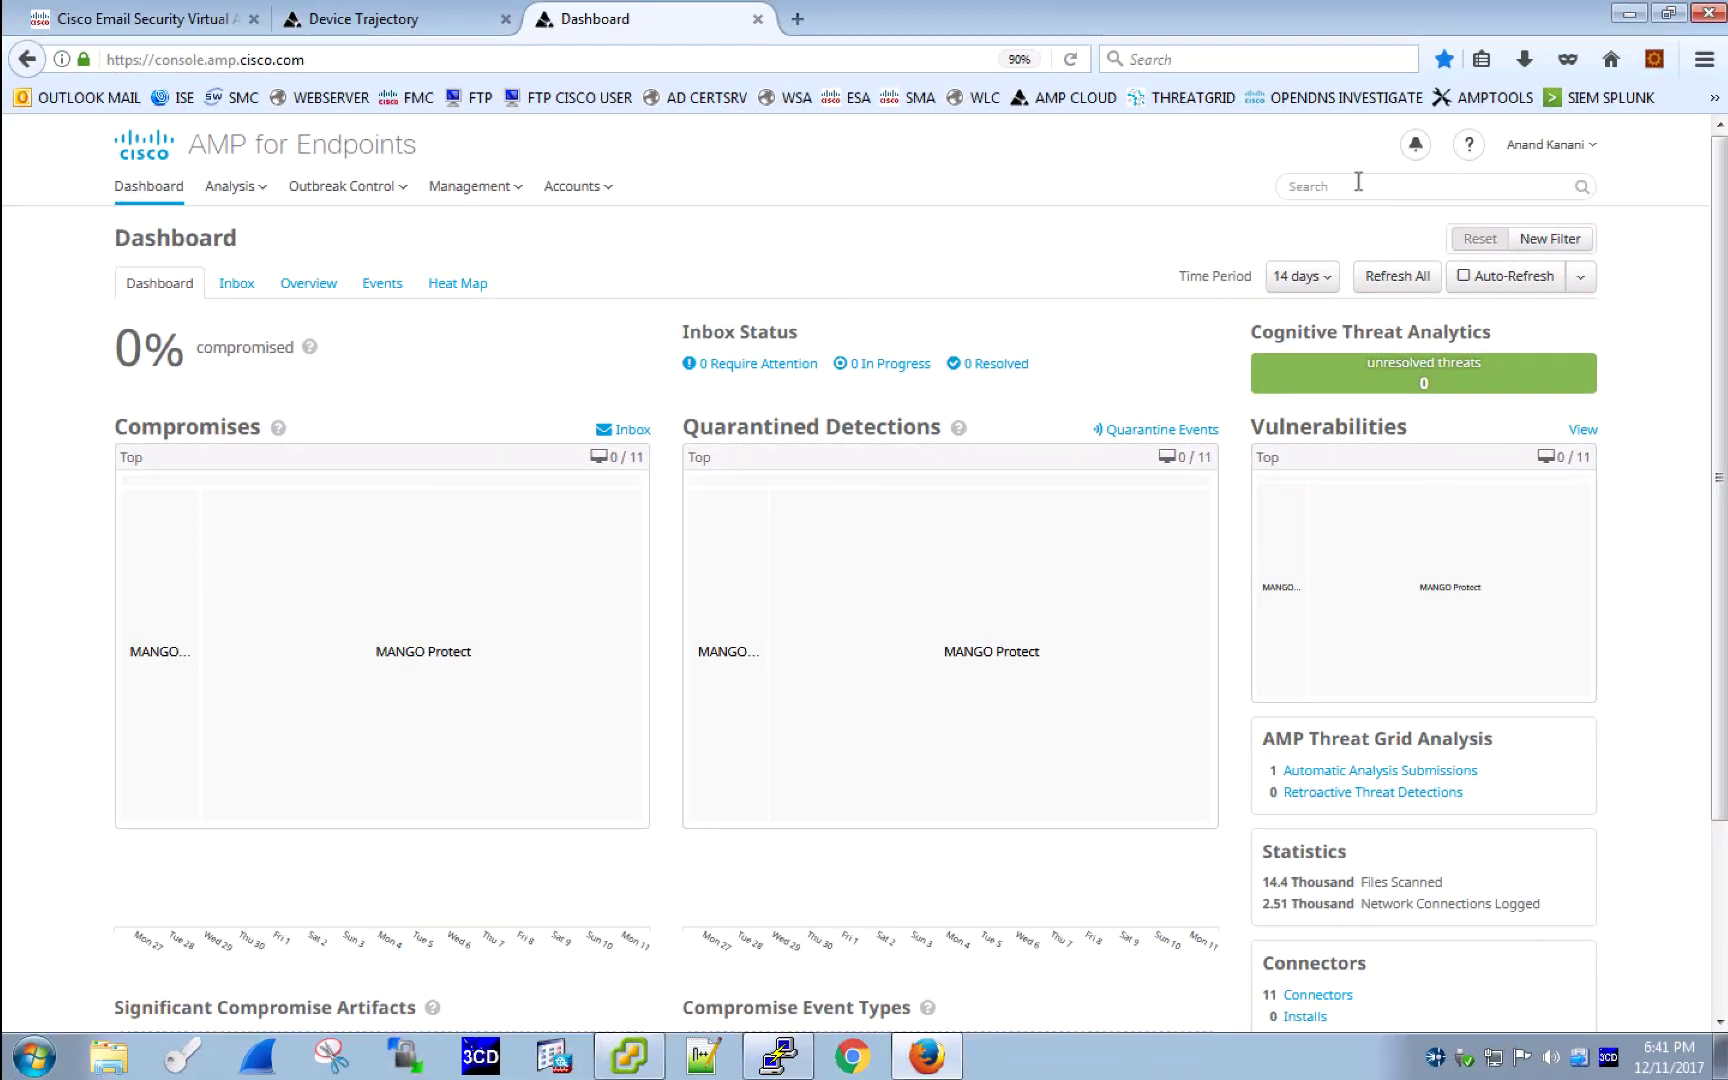
Search AMP for the whitelisted attachment's hash and open VLNESA's device trajectory, inspecting its first event
{"action": "right_click", "coordinate": [1358, 182]}
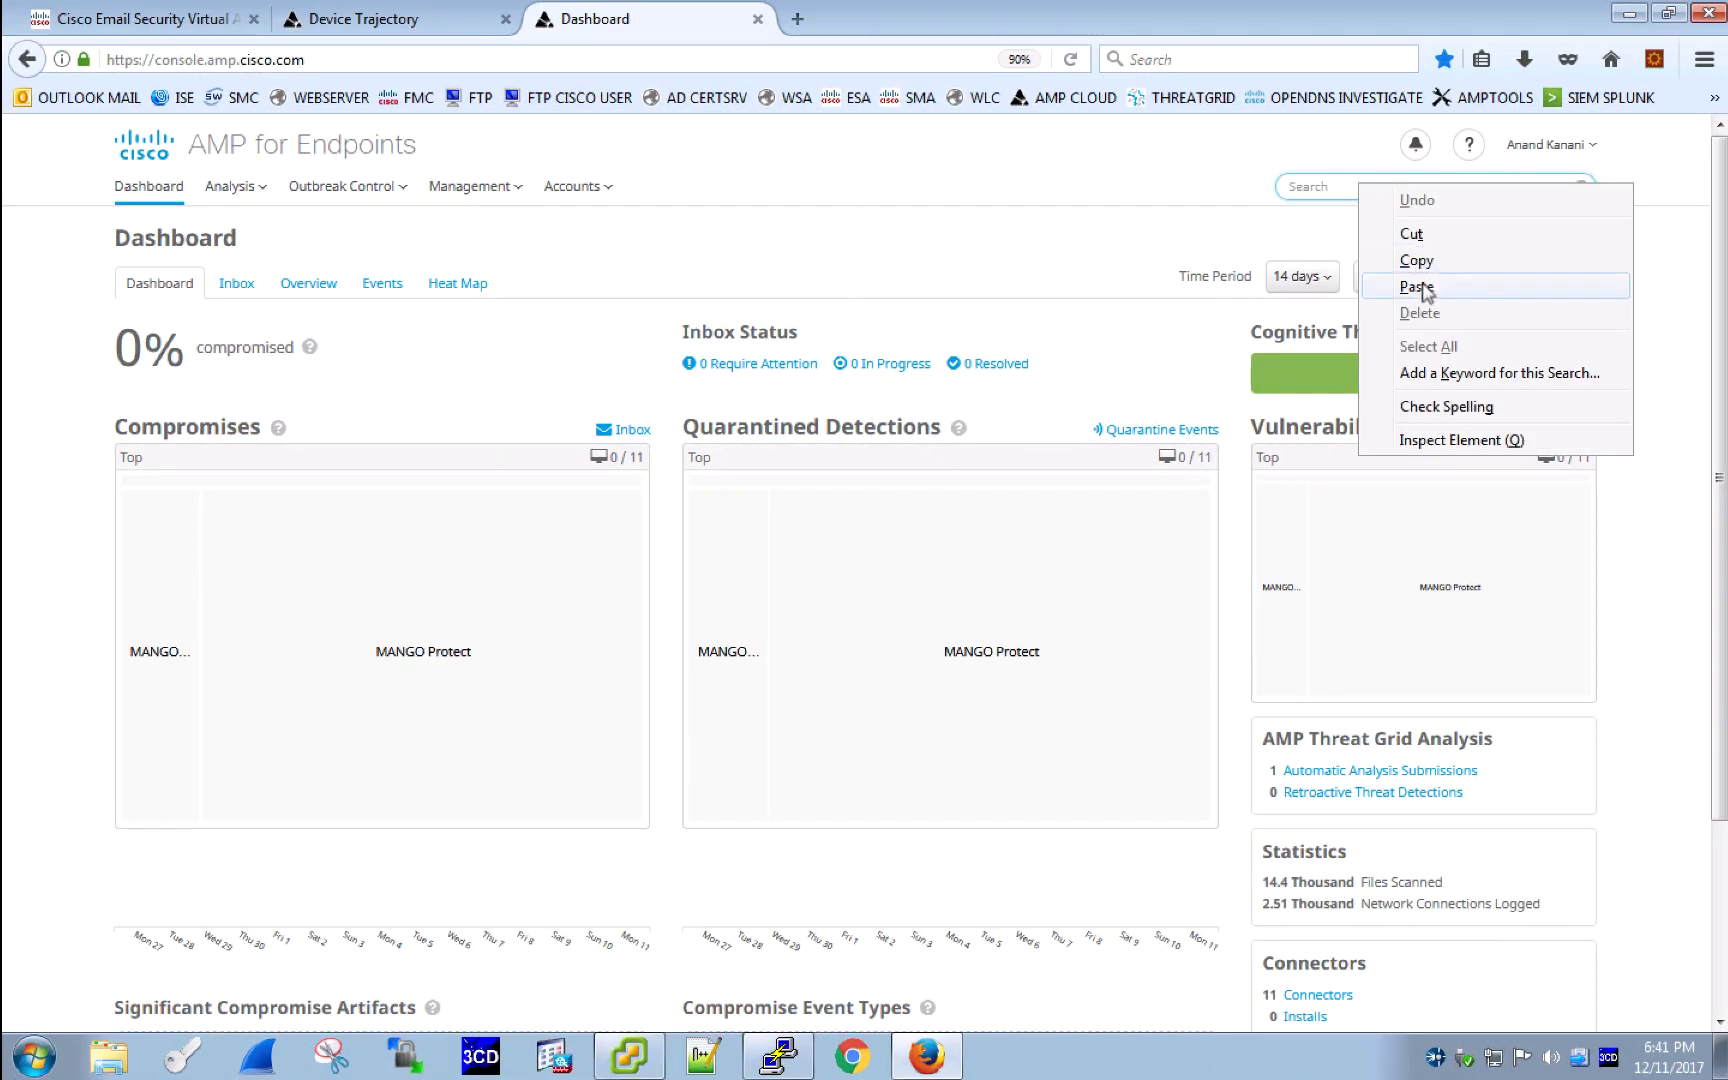
{"action": "left_click", "coordinate": [1418, 282]}
{"action": "left_click", "coordinate": [1582, 188]}
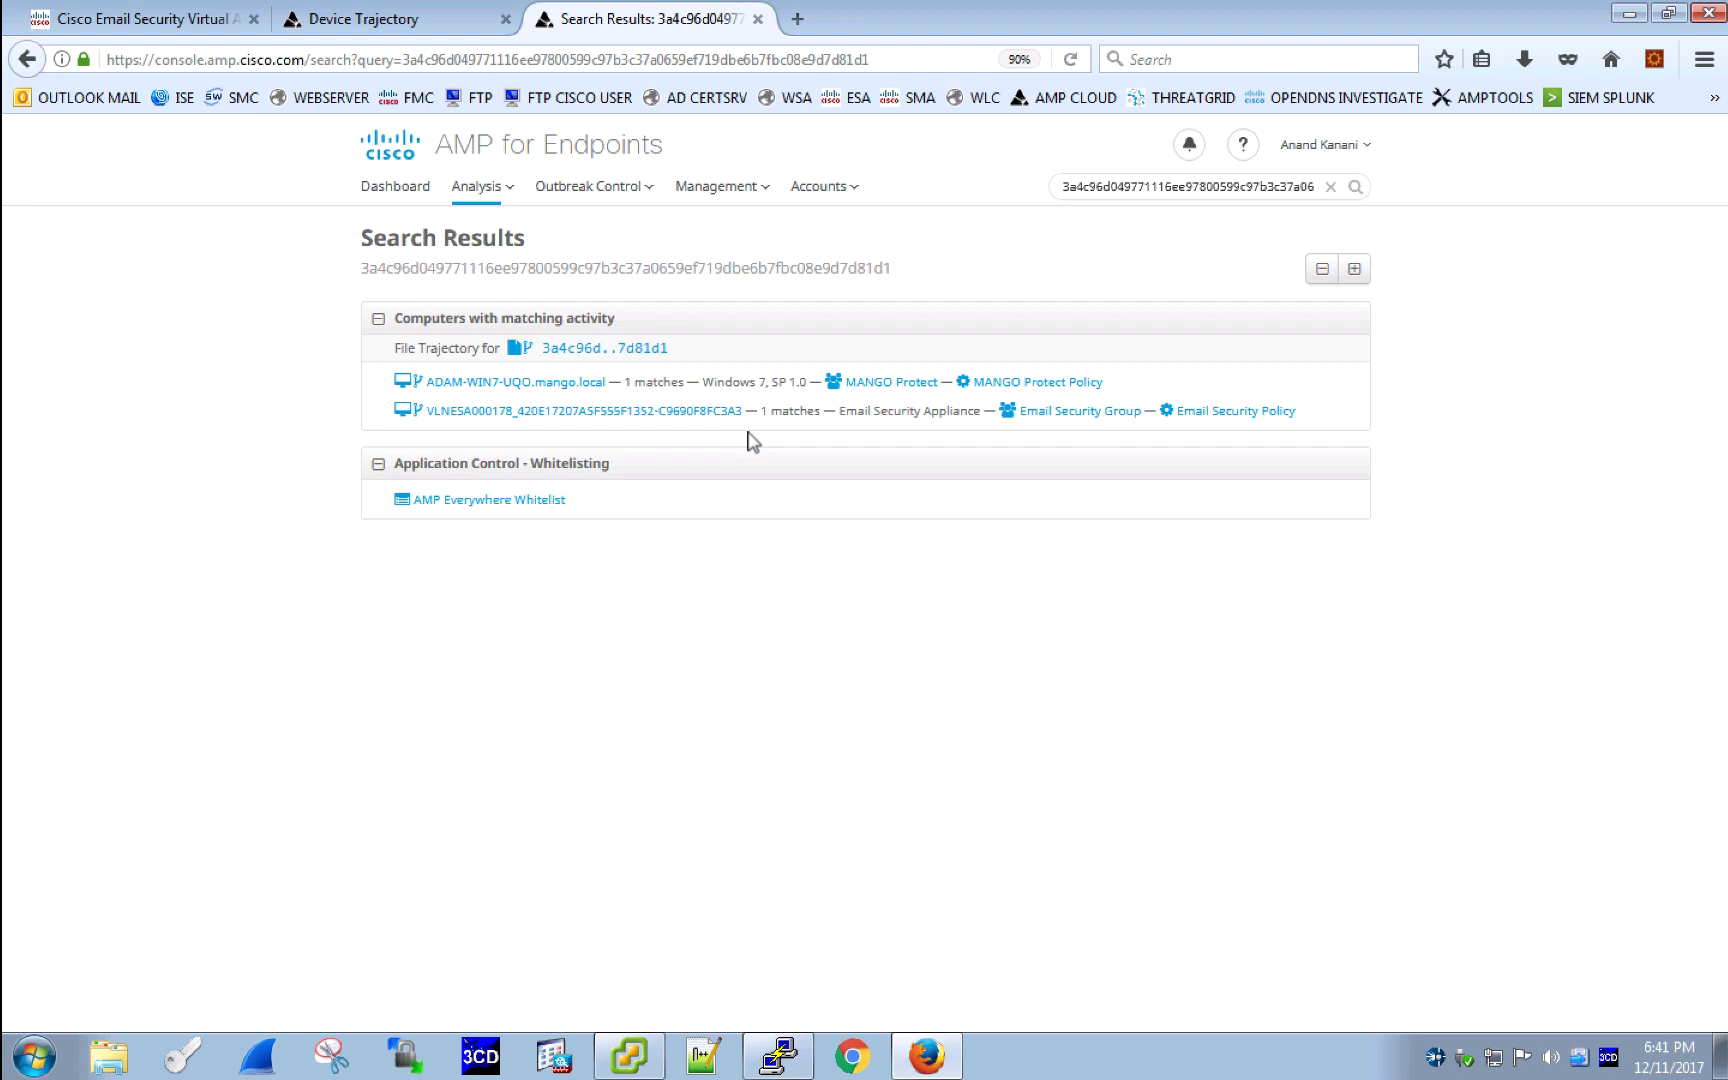
{"action": "left_click", "coordinate": [692, 414]}
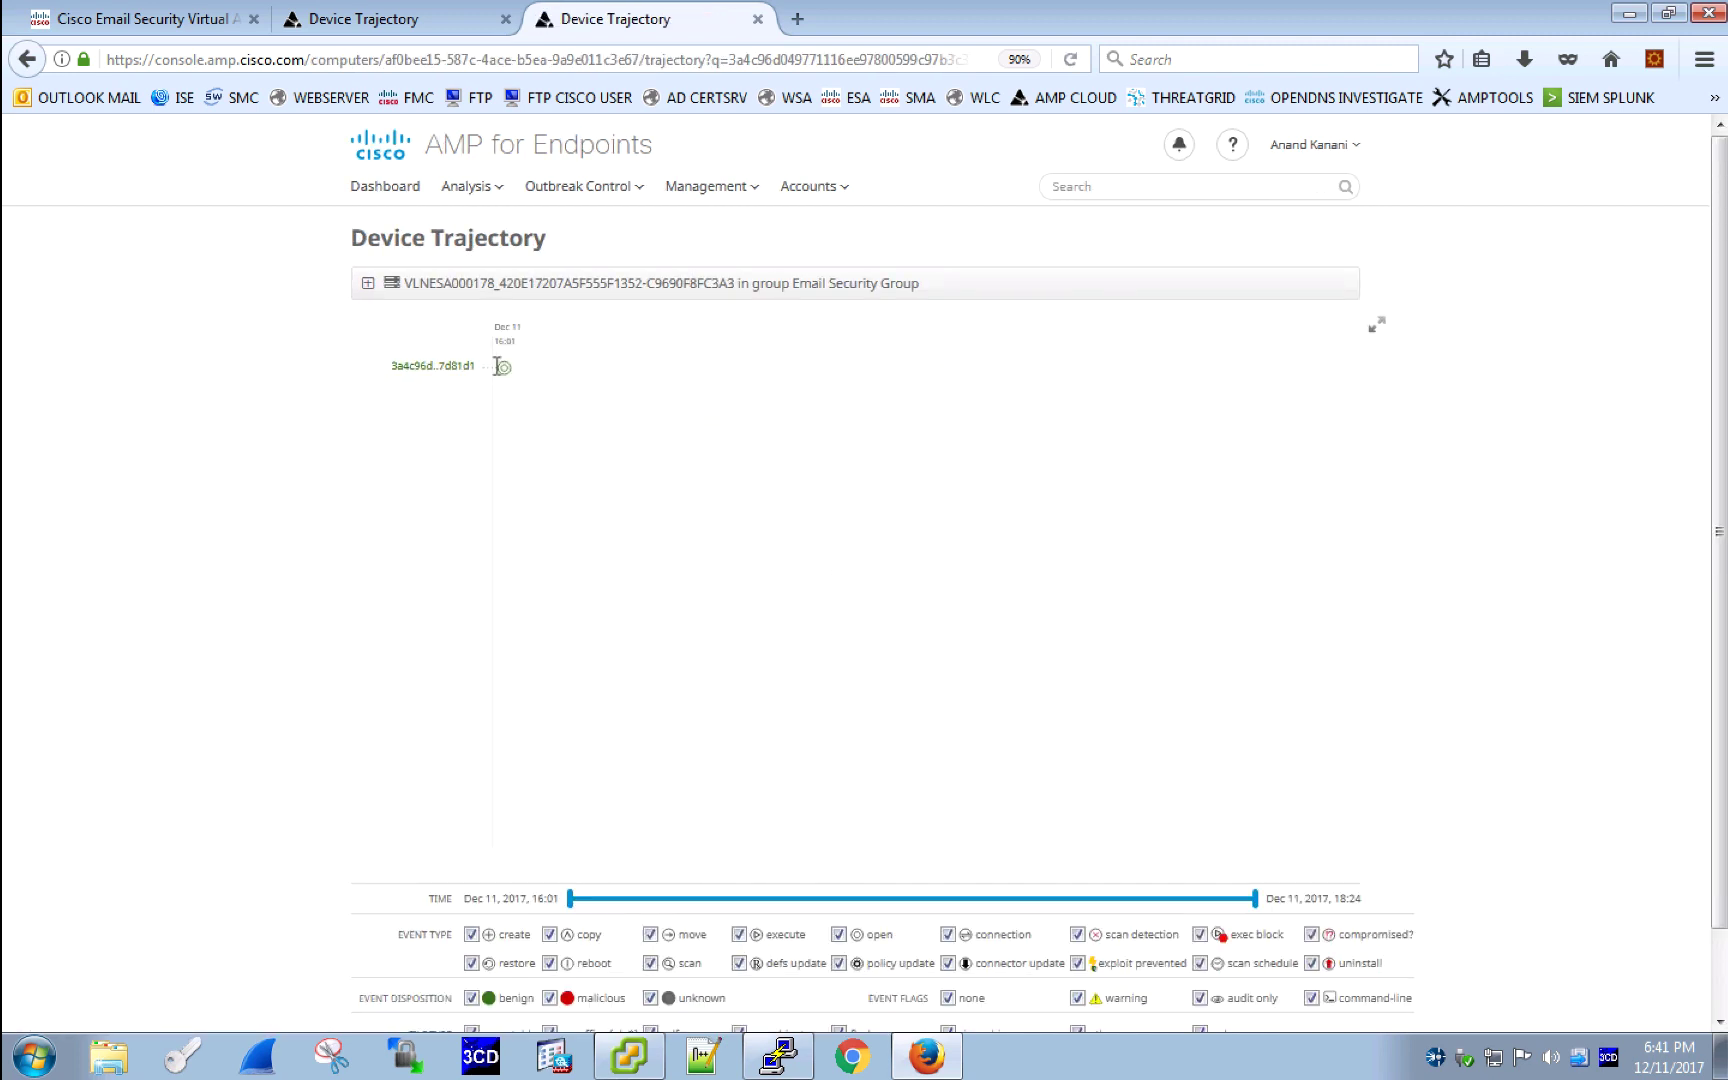
{"action": "left_click", "coordinate": [504, 369]}
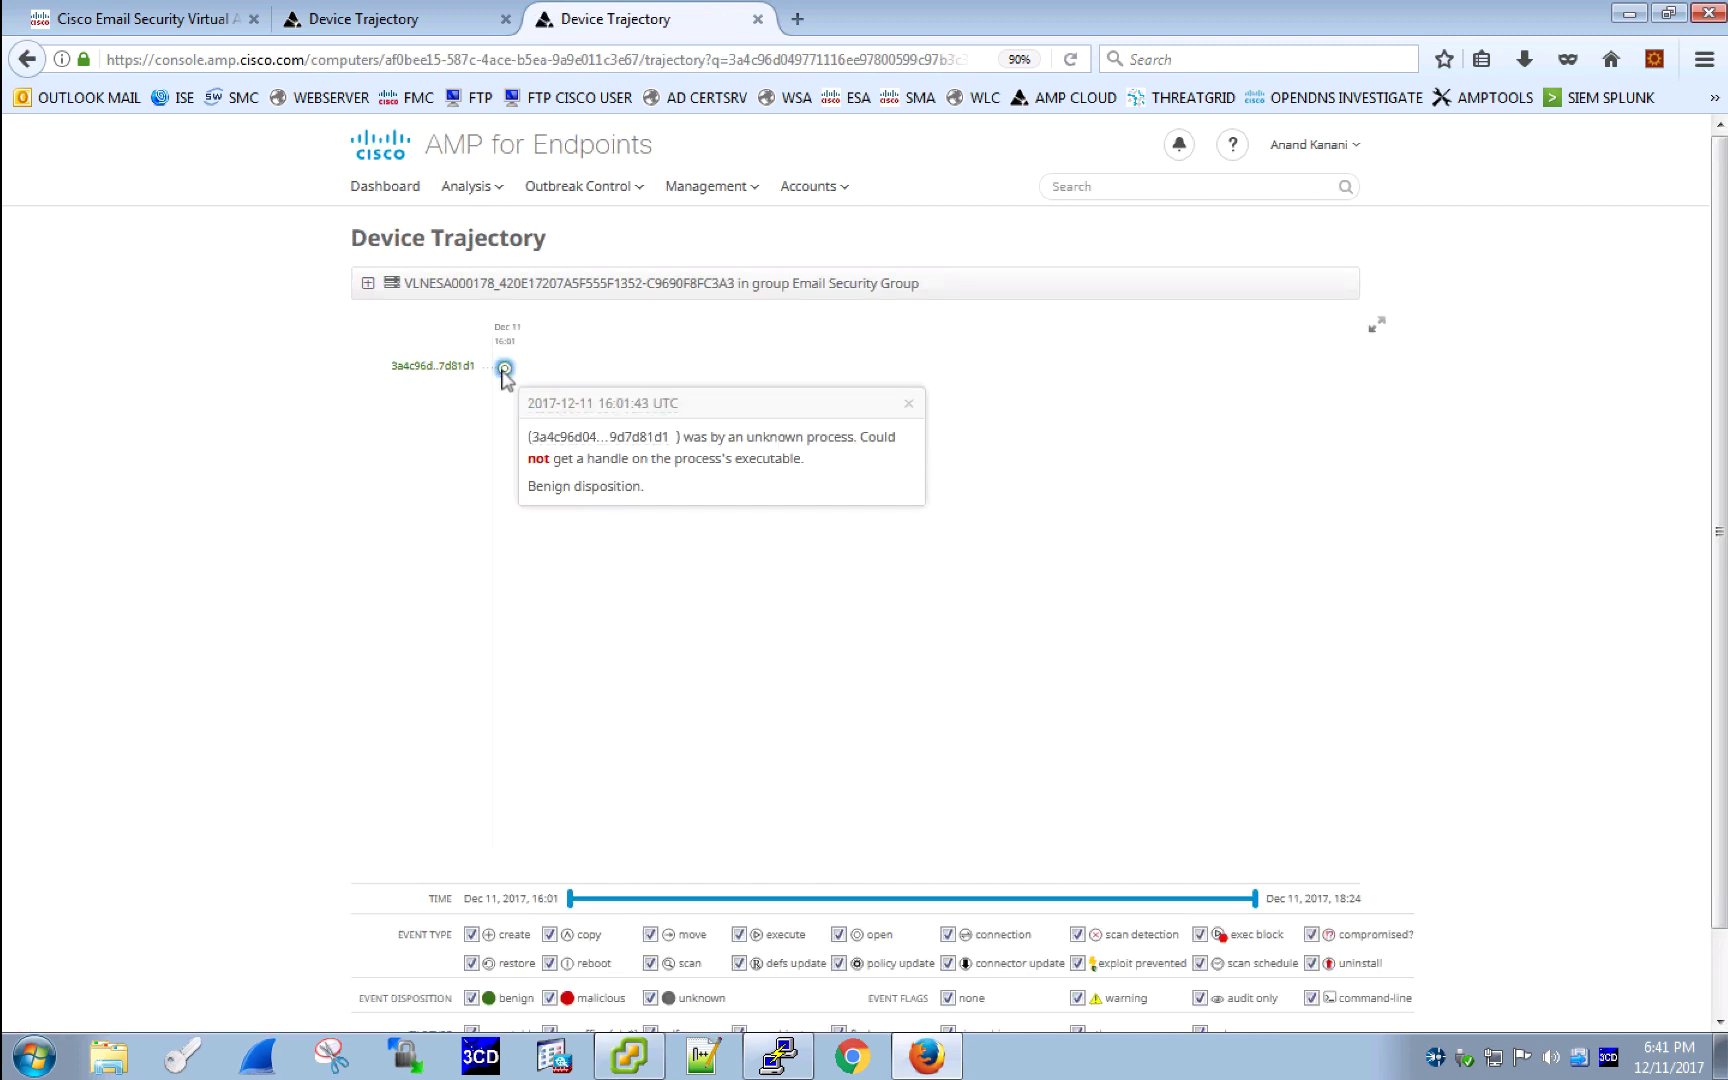
{"action": "right_click", "coordinate": [450, 366]}
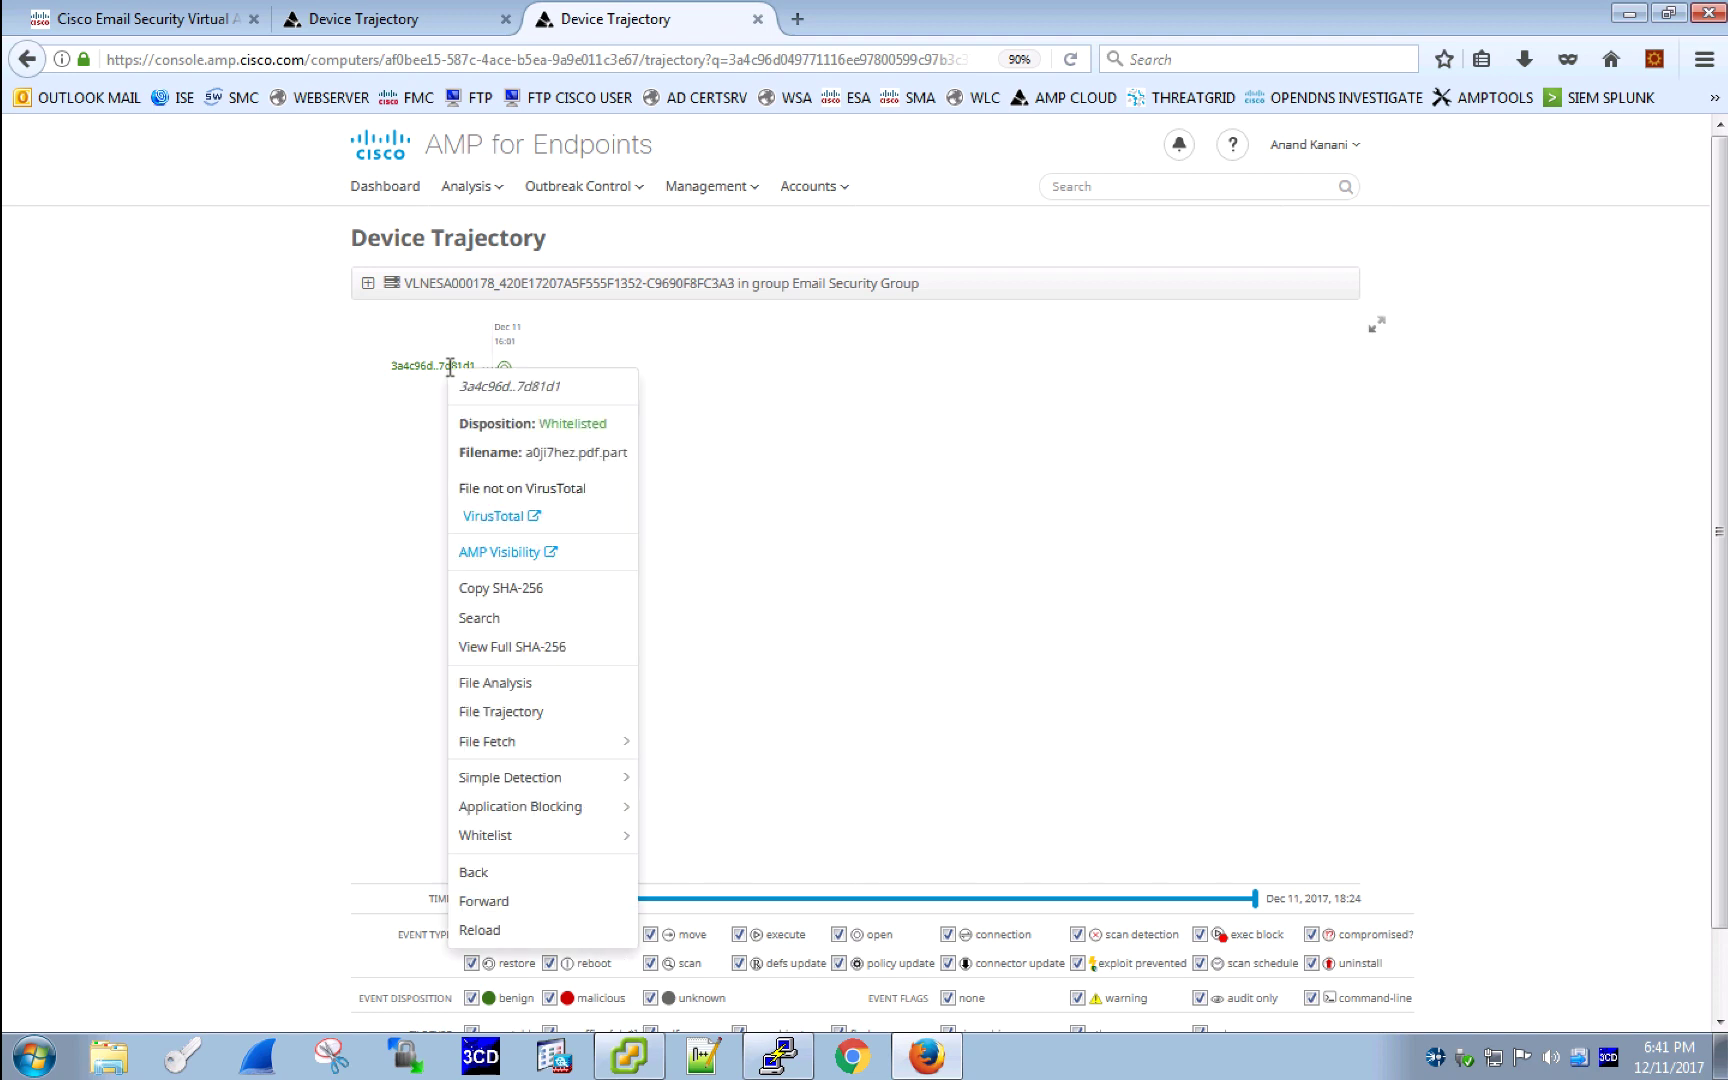
{"action": "left_click", "coordinate": [343, 552]}
Clear the trajectory's hash filter to show all files and review each file's actions
{"action": "scroll", "coordinate": [591, 978], "scroll_direction": "down", "scroll_amount": 2}
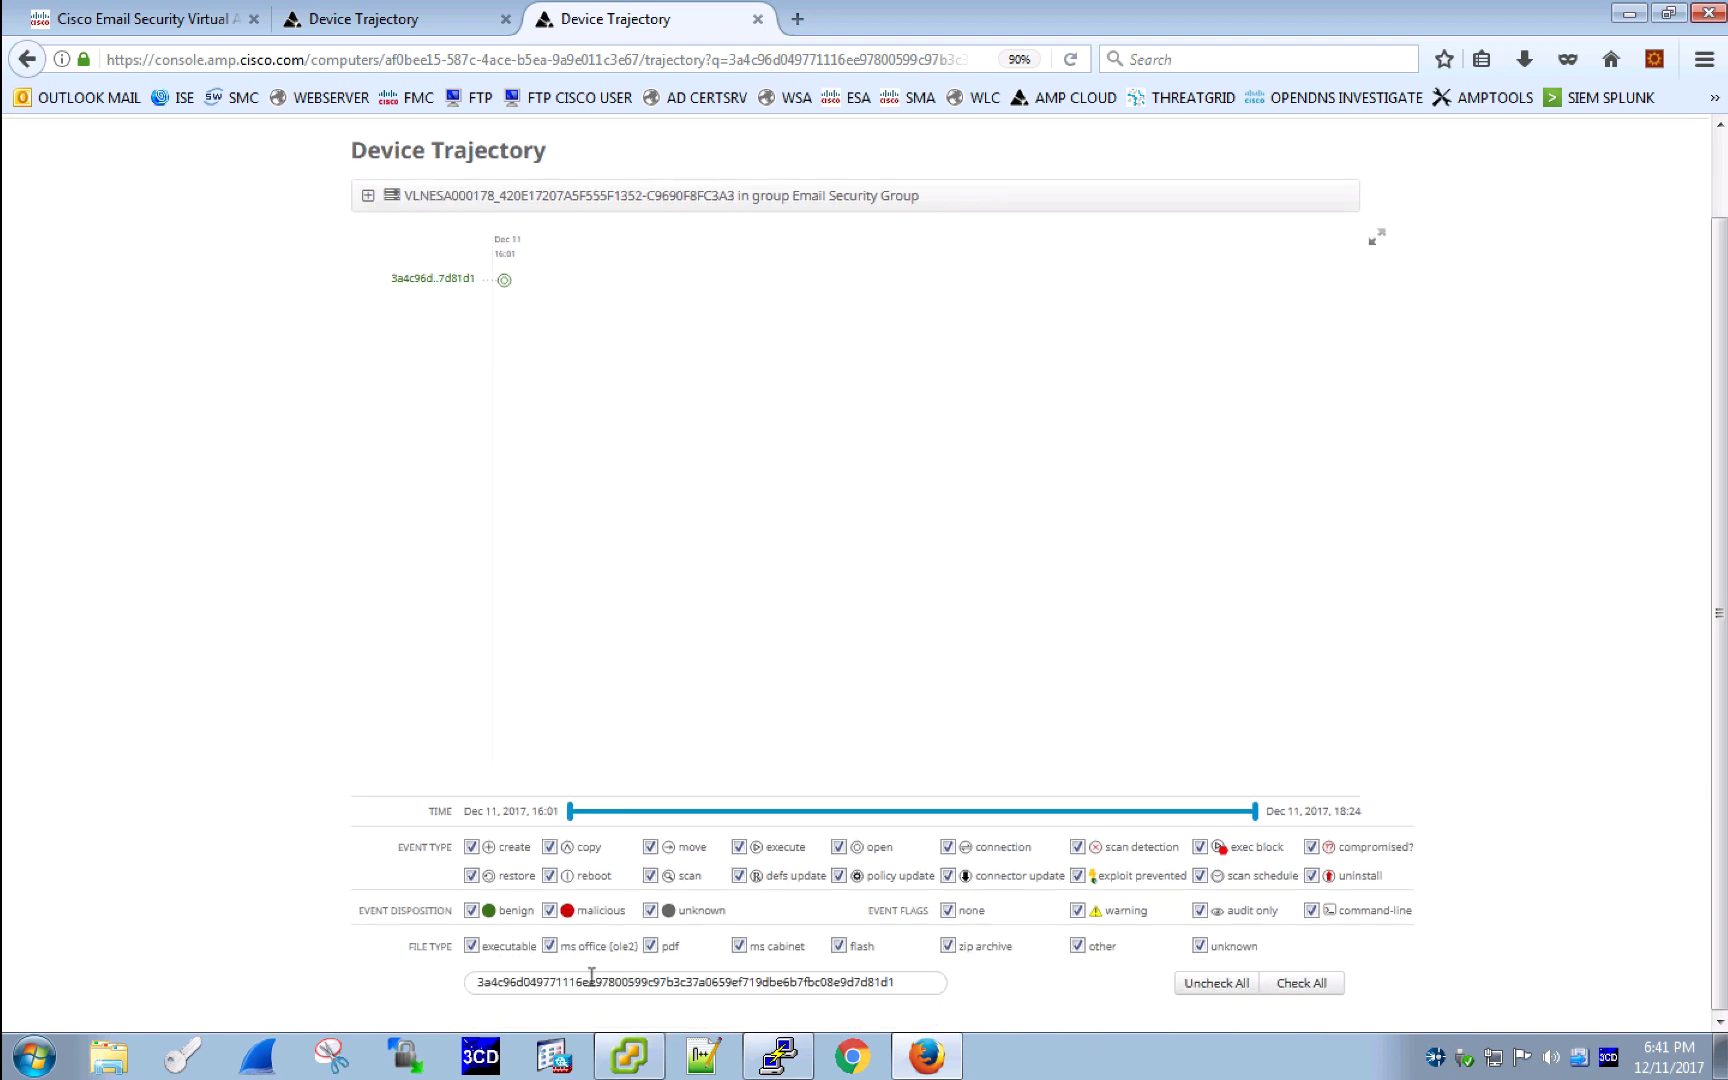
{"action": "double_click", "coordinate": [591, 978]}
{"action": "key", "text": "BackSpace"}
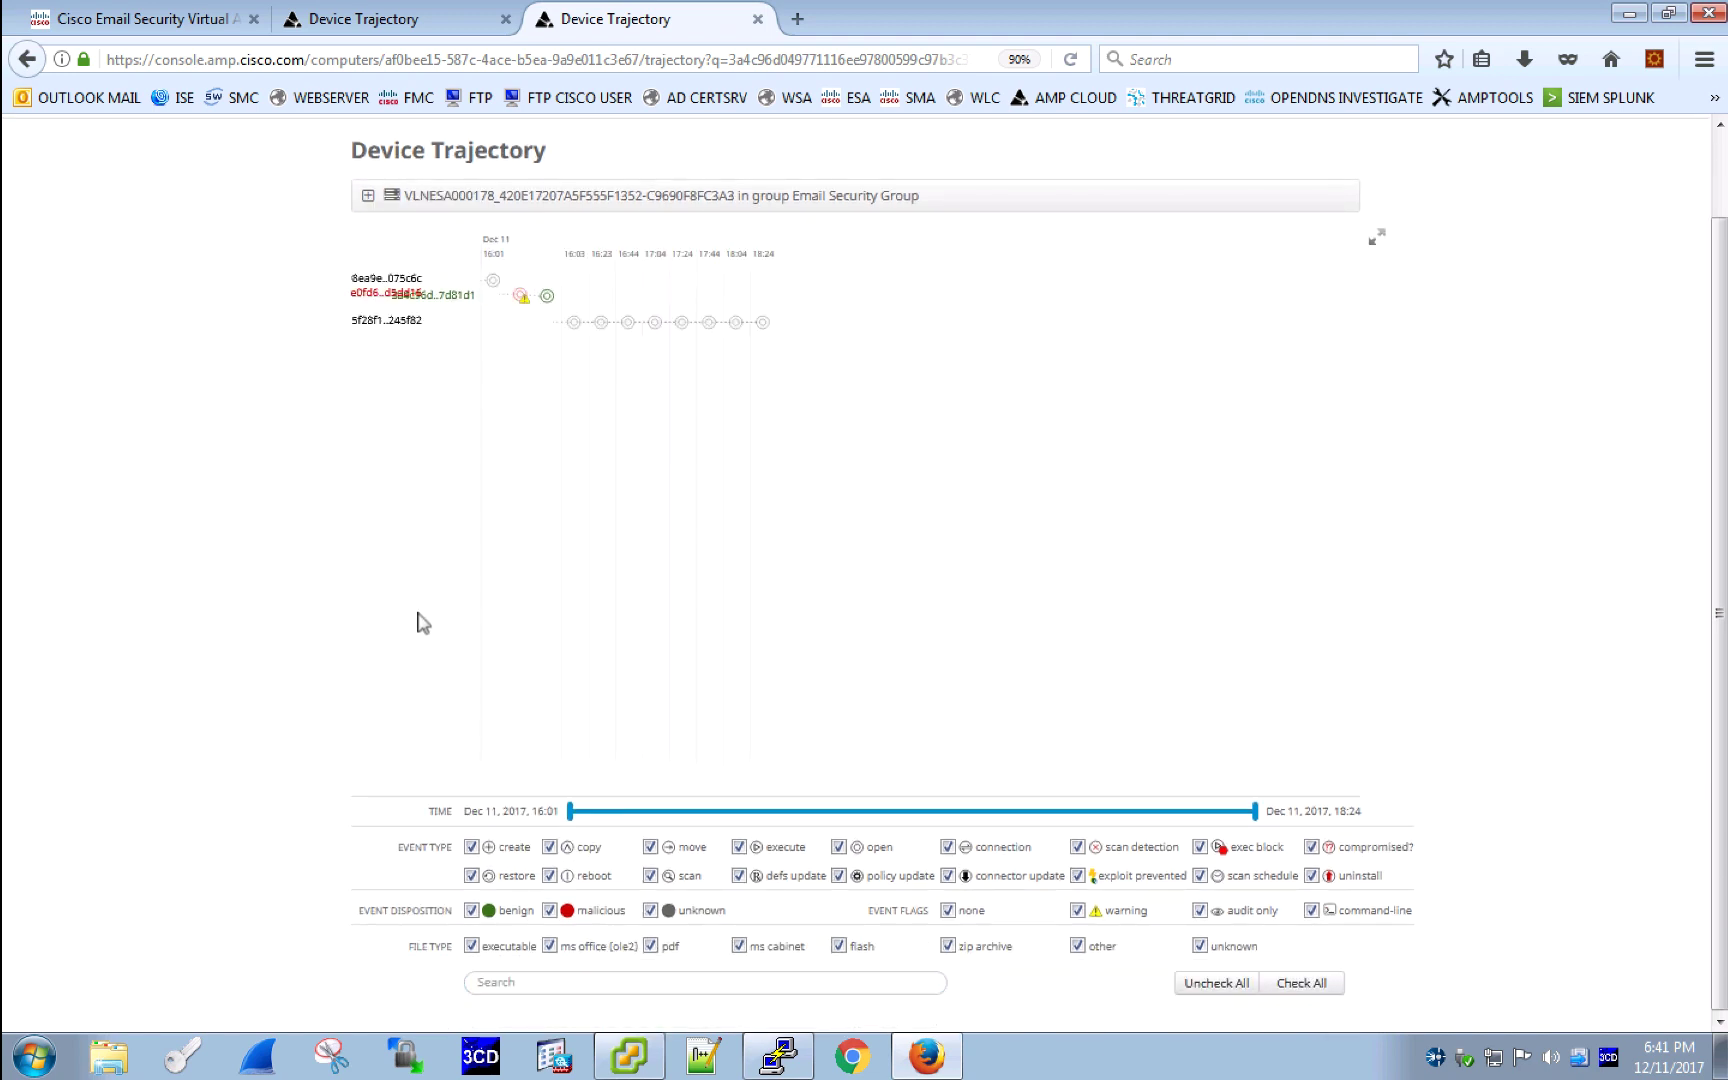
{"action": "right_click", "coordinate": [455, 296]}
{"action": "left_click", "coordinate": [395, 368]}
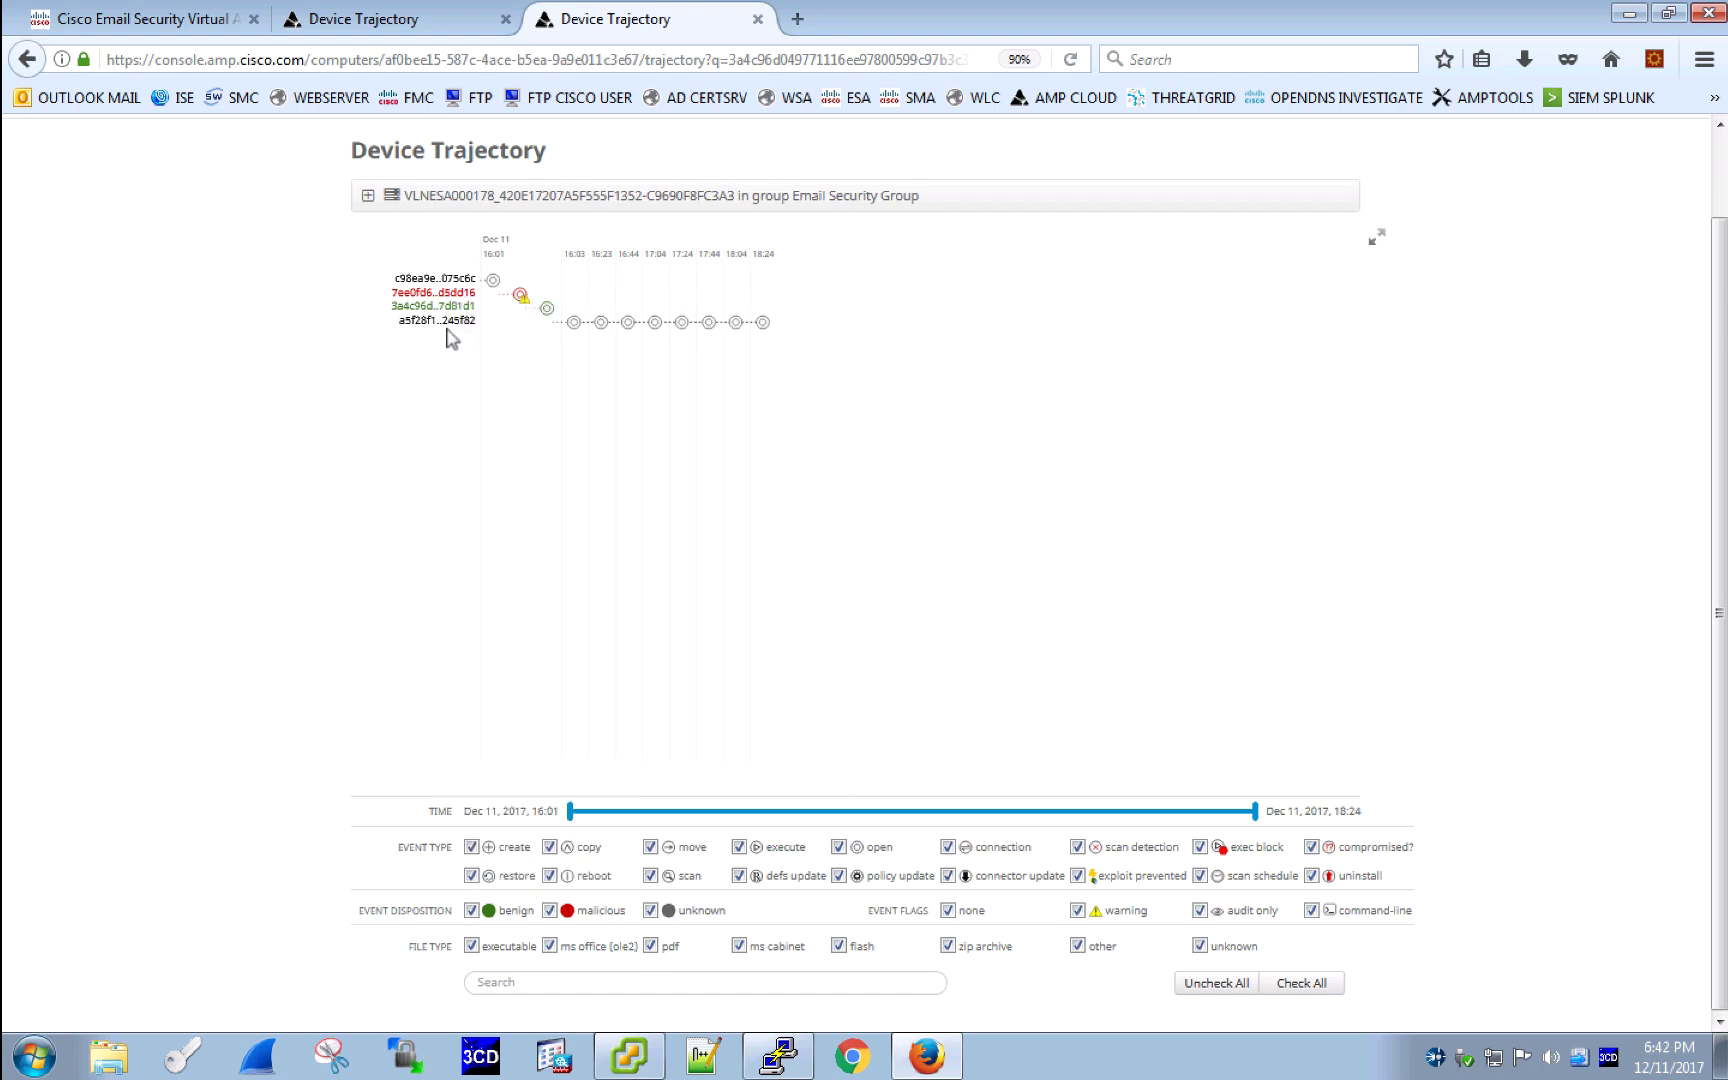
{"action": "right_click", "coordinate": [454, 321]}
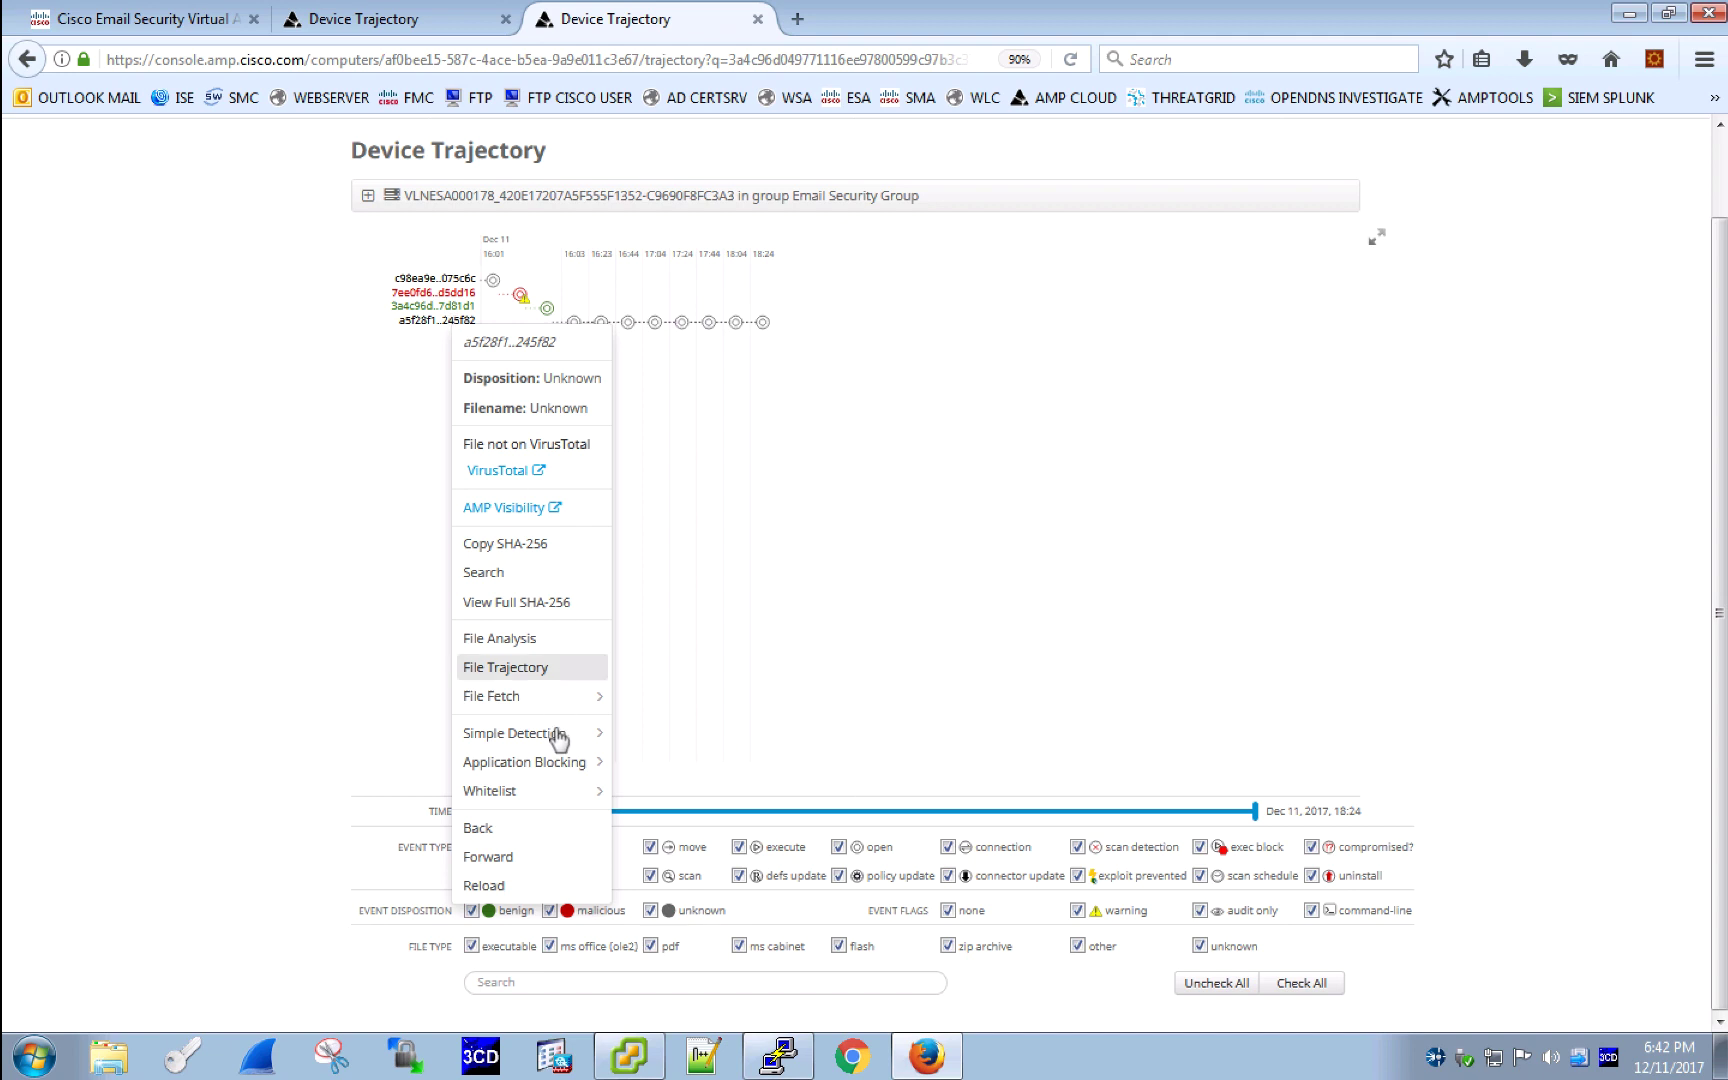
{"action": "mouse_move", "coordinate": [573, 733]}
{"action": "left_click", "coordinate": [642, 736]}
{"action": "left_click", "coordinate": [432, 393]}
{"action": "right_click", "coordinate": [462, 278]}
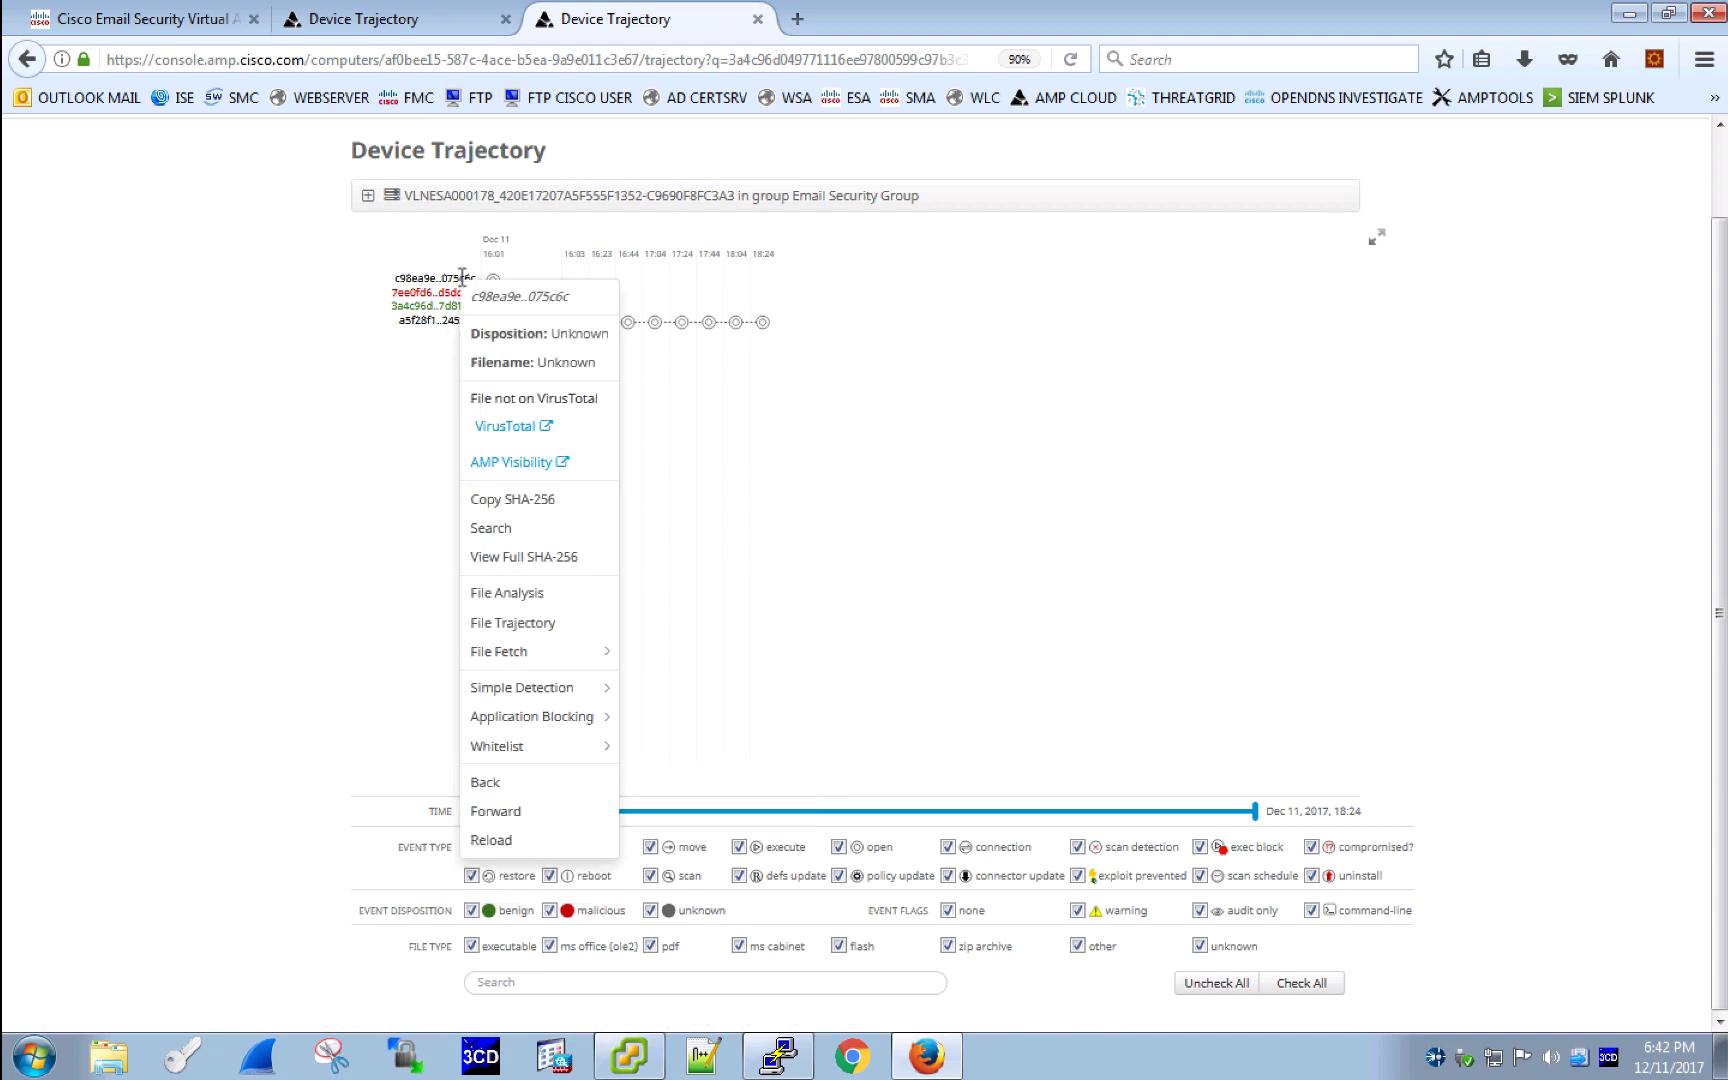
{"action": "mouse_move", "coordinate": [598, 748]}
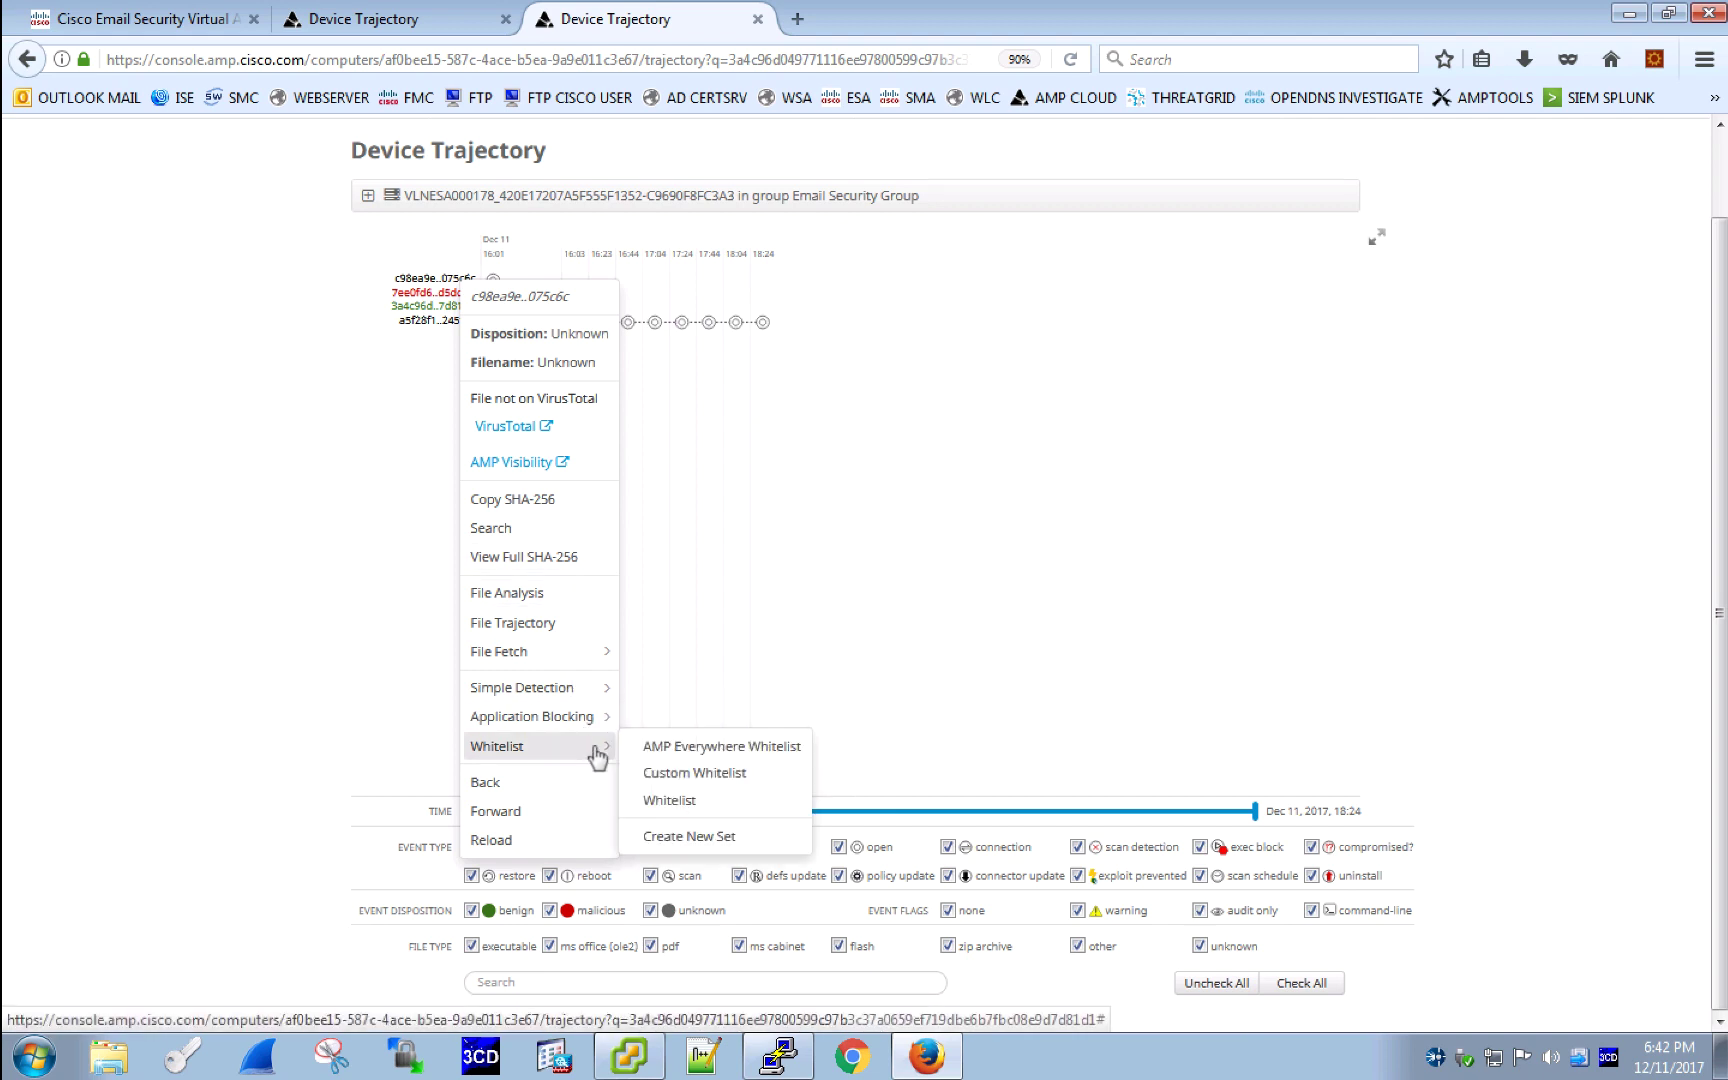
{"action": "left_click", "coordinate": [652, 748]}
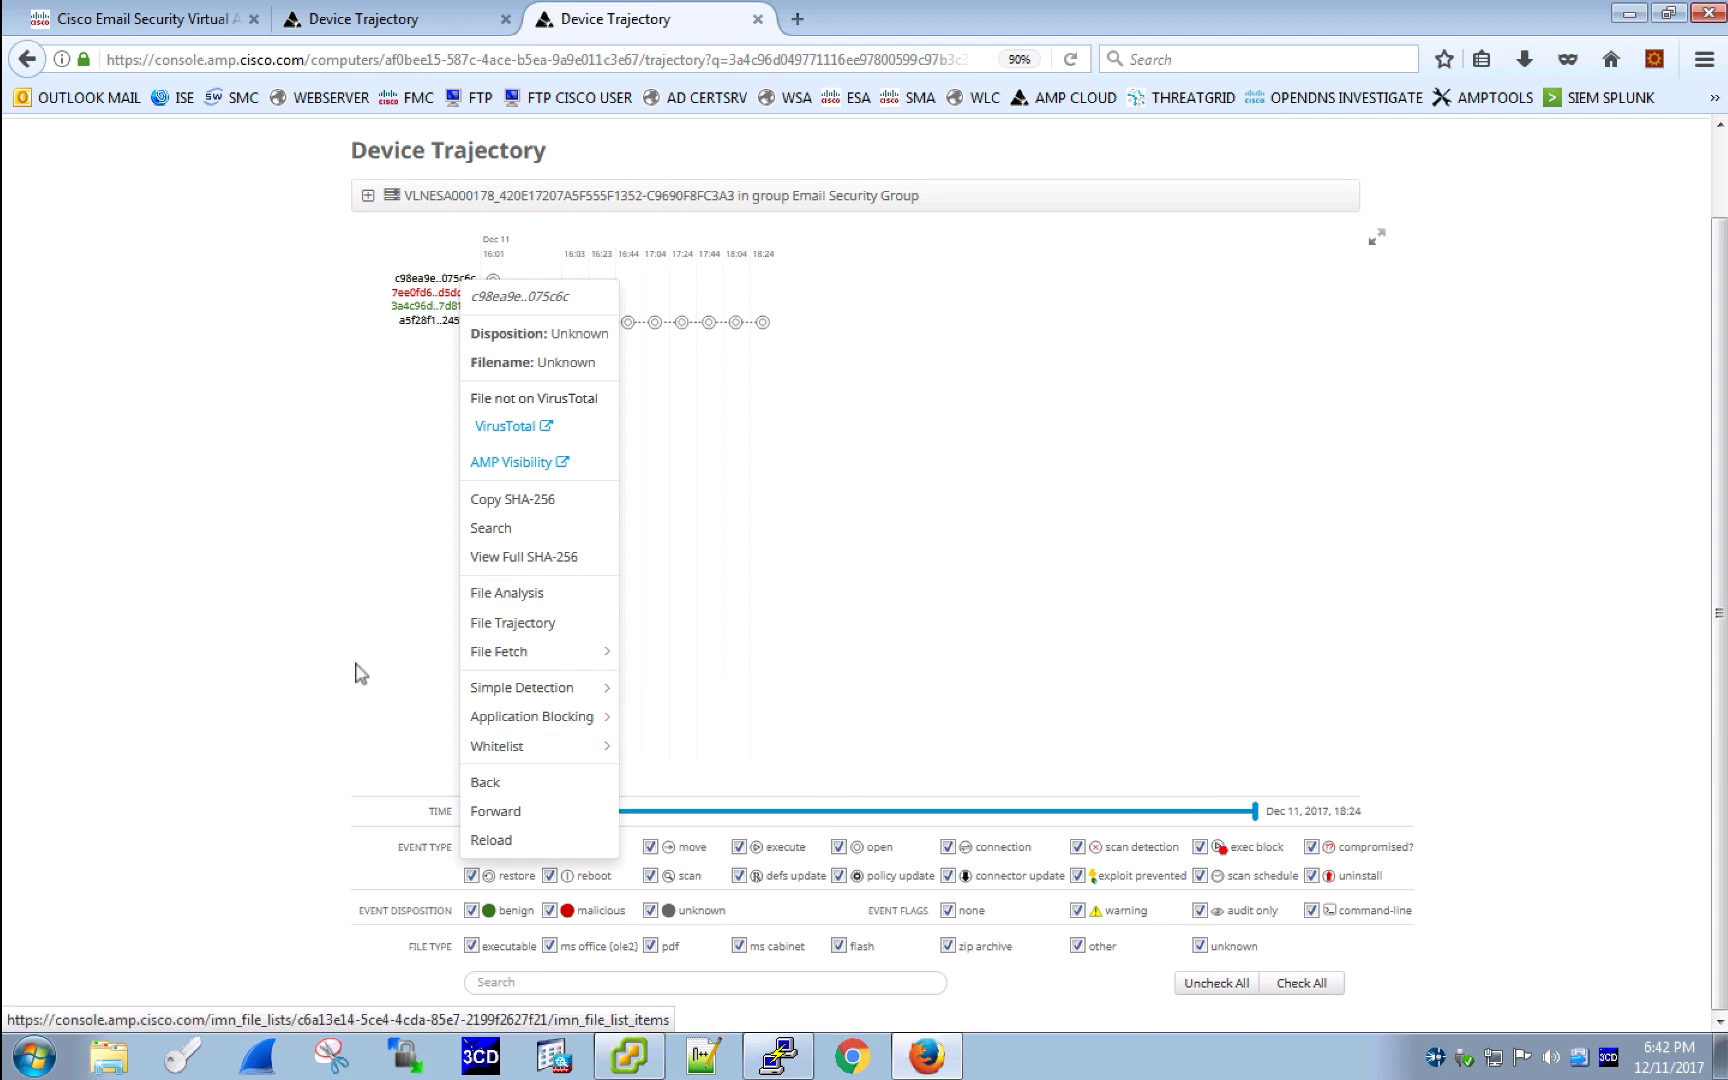
{"action": "left_click", "coordinate": [444, 307]}
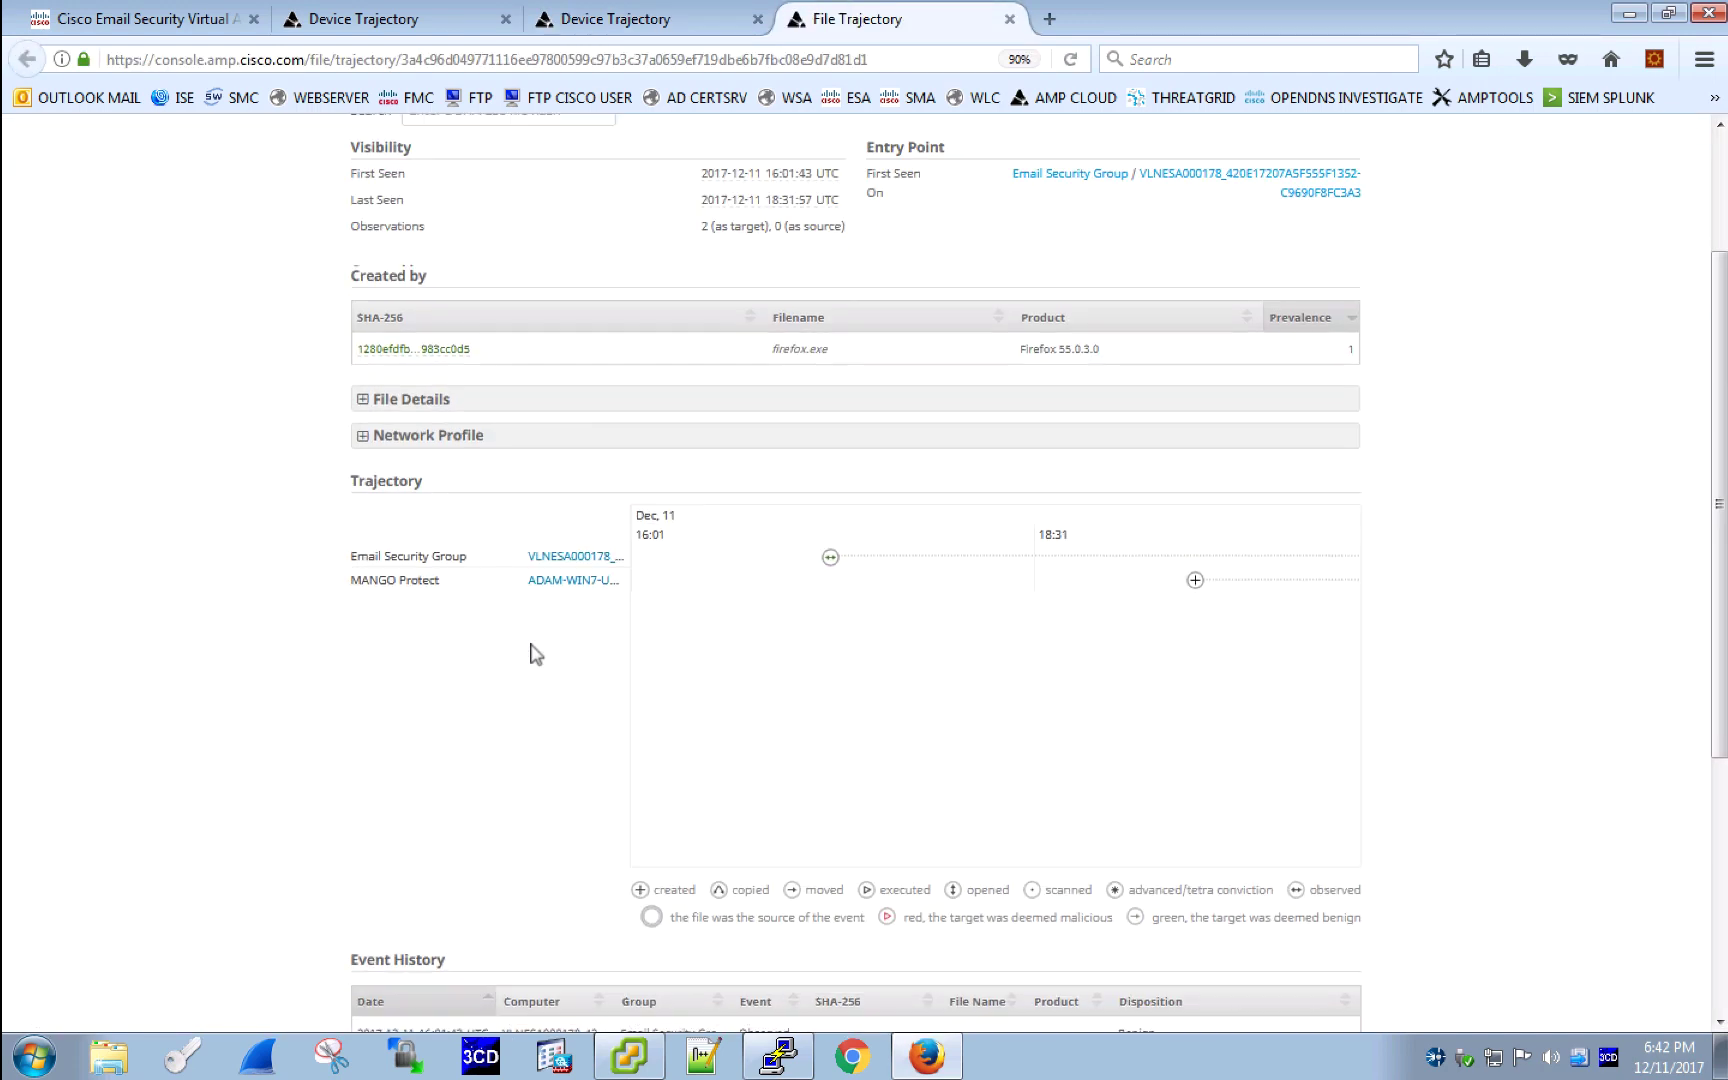
{"action": "scroll", "coordinate": [536, 653], "scroll_direction": "down", "scroll_amount": 1}
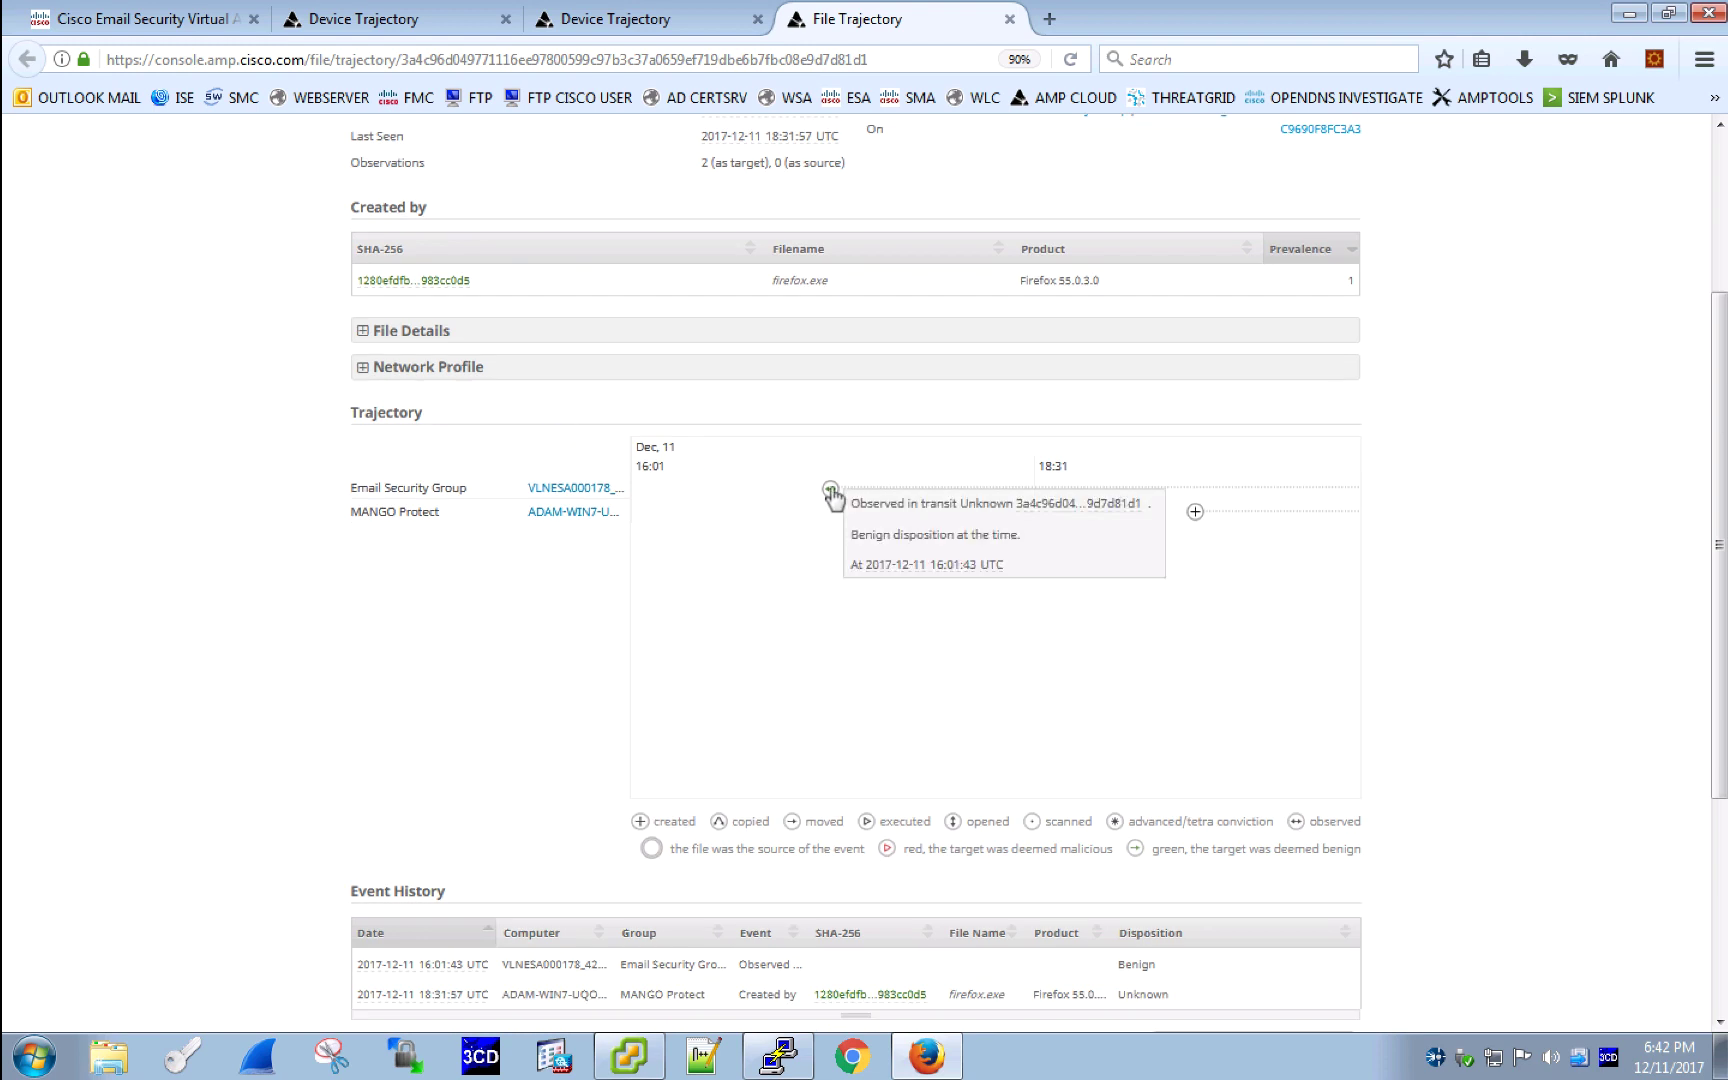
Scroll the whitelisted PDF's trajectory and read the firefox.exe file creation event details
{"action": "mouse_move", "coordinate": [1196, 513]}
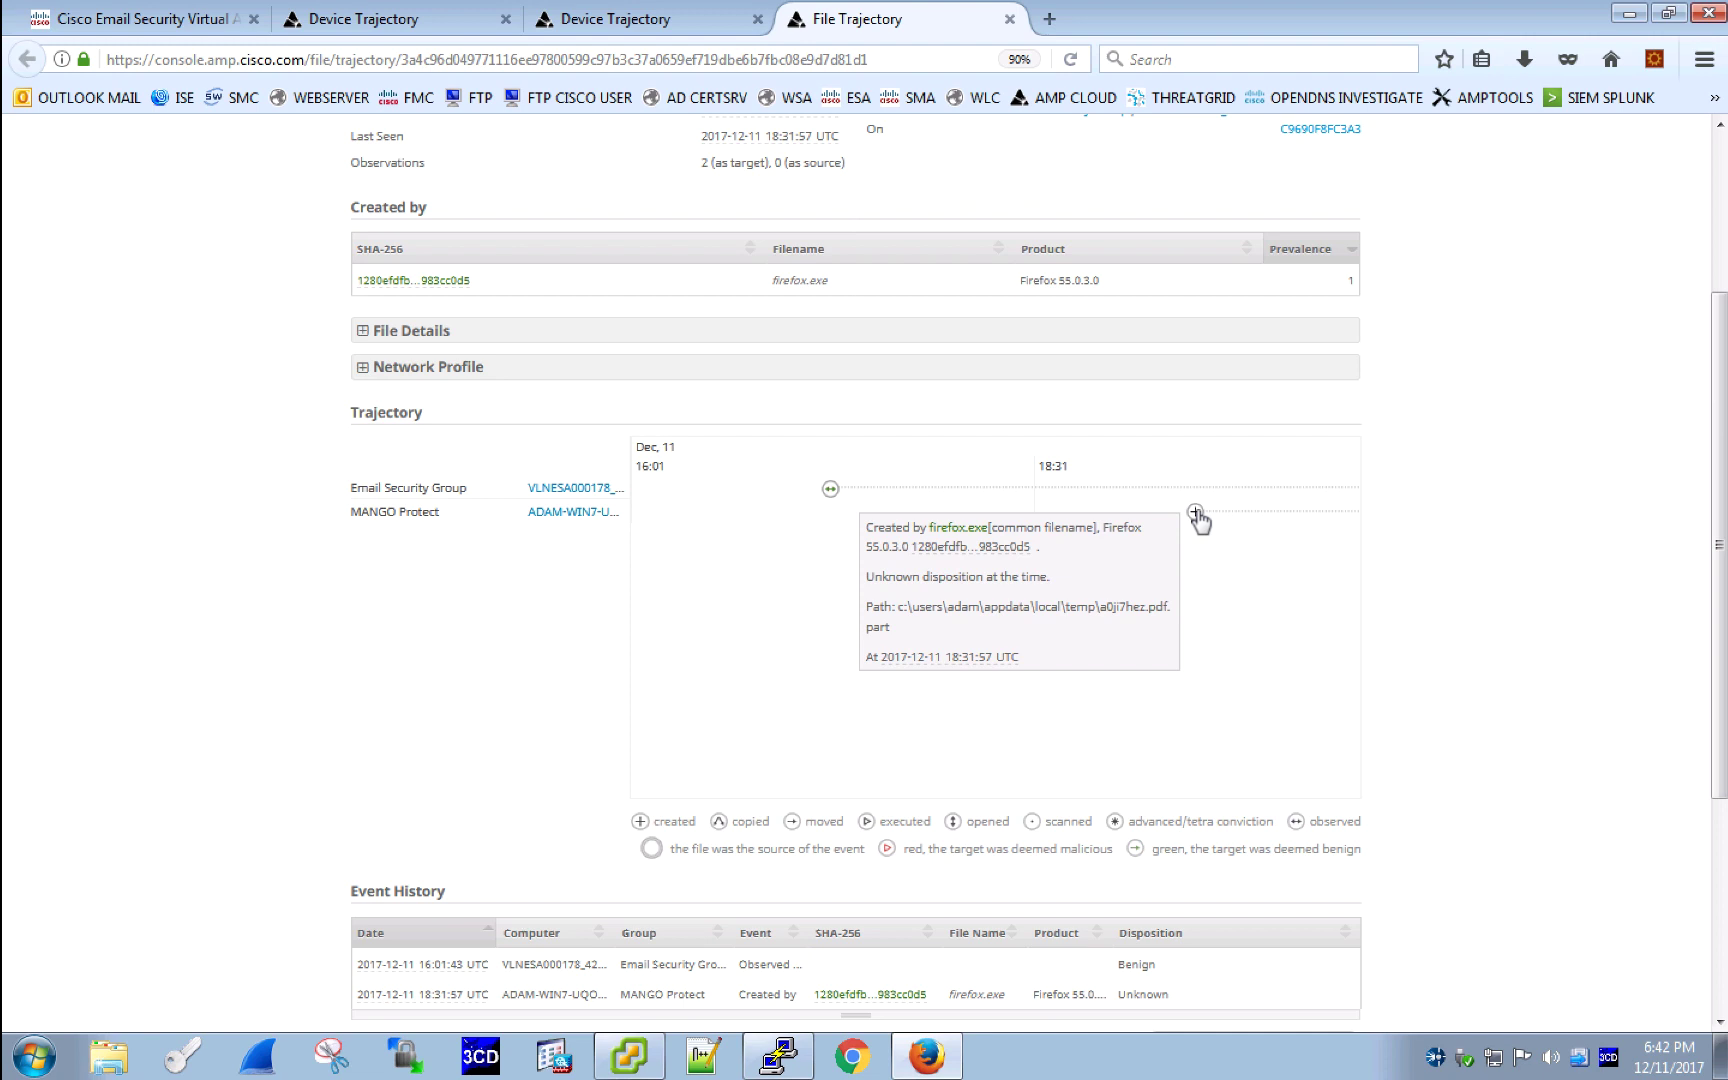
{"action": "left_click", "coordinate": [1196, 514]}
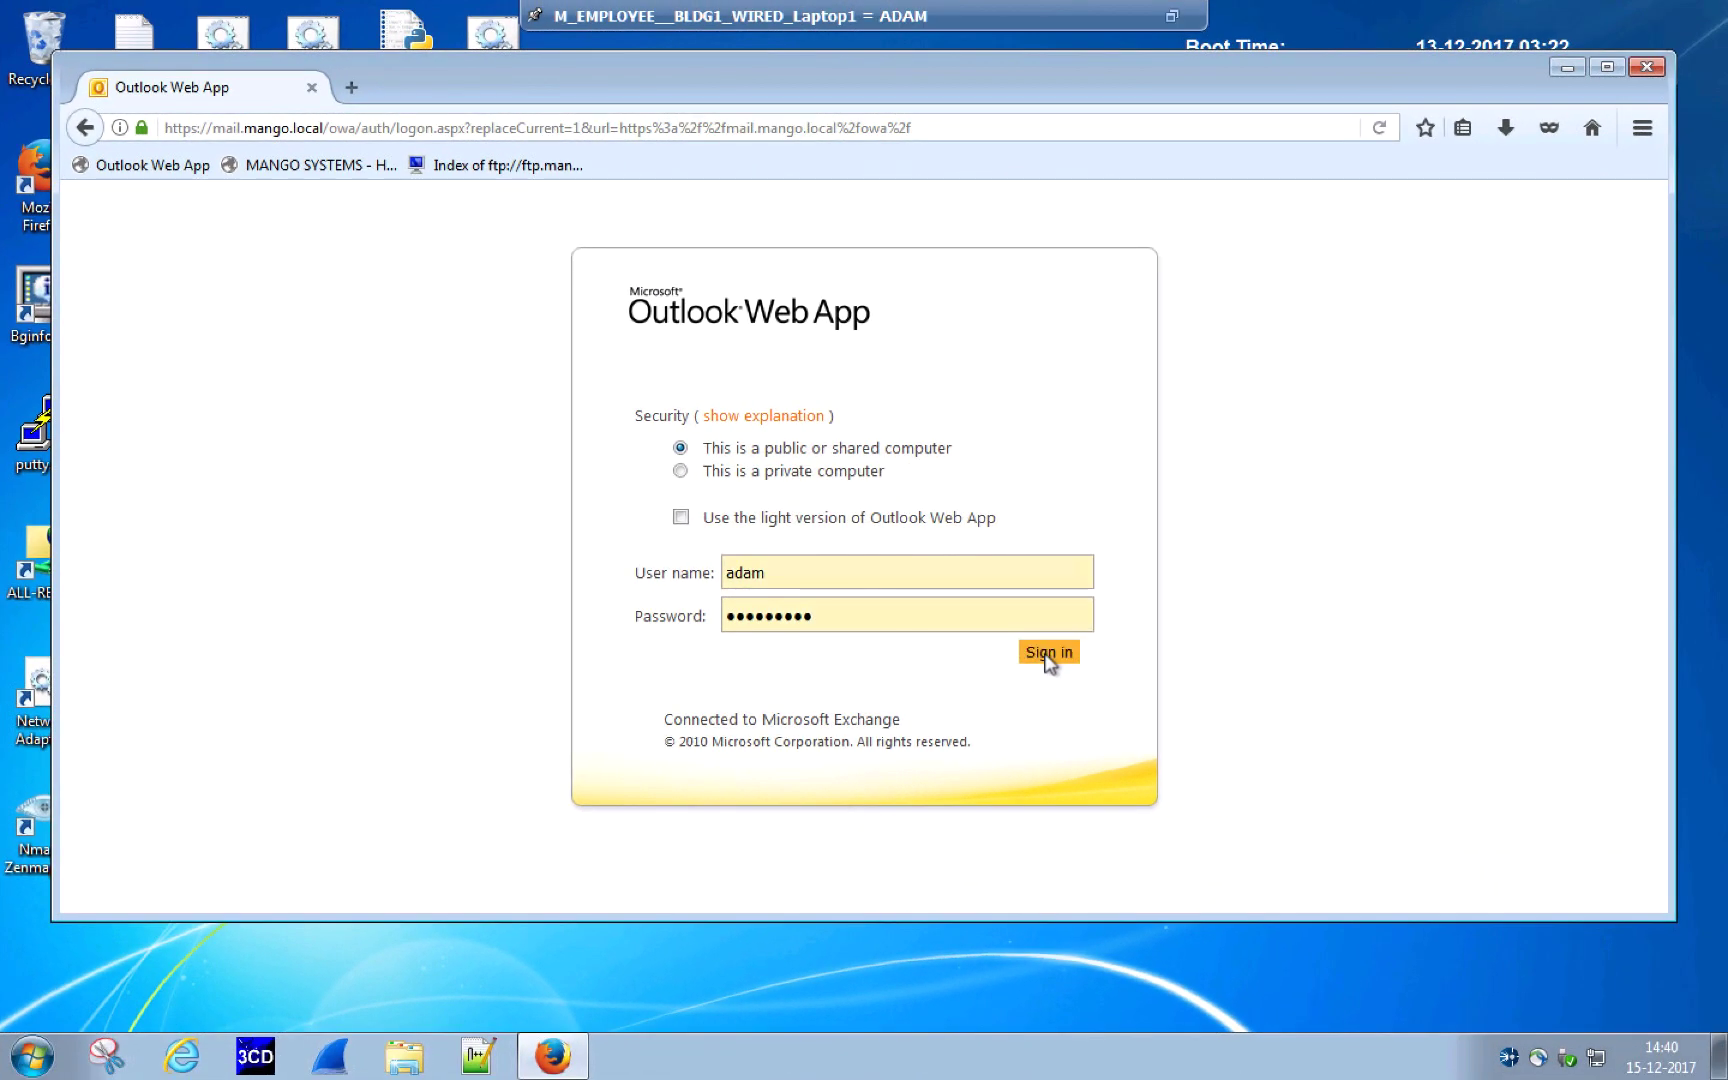
Sign in to Outlook Web App and save Free_Trip_To_Jamaica.pdf from the UPS delivery email
{"action": "left_click", "coordinate": [1046, 655]}
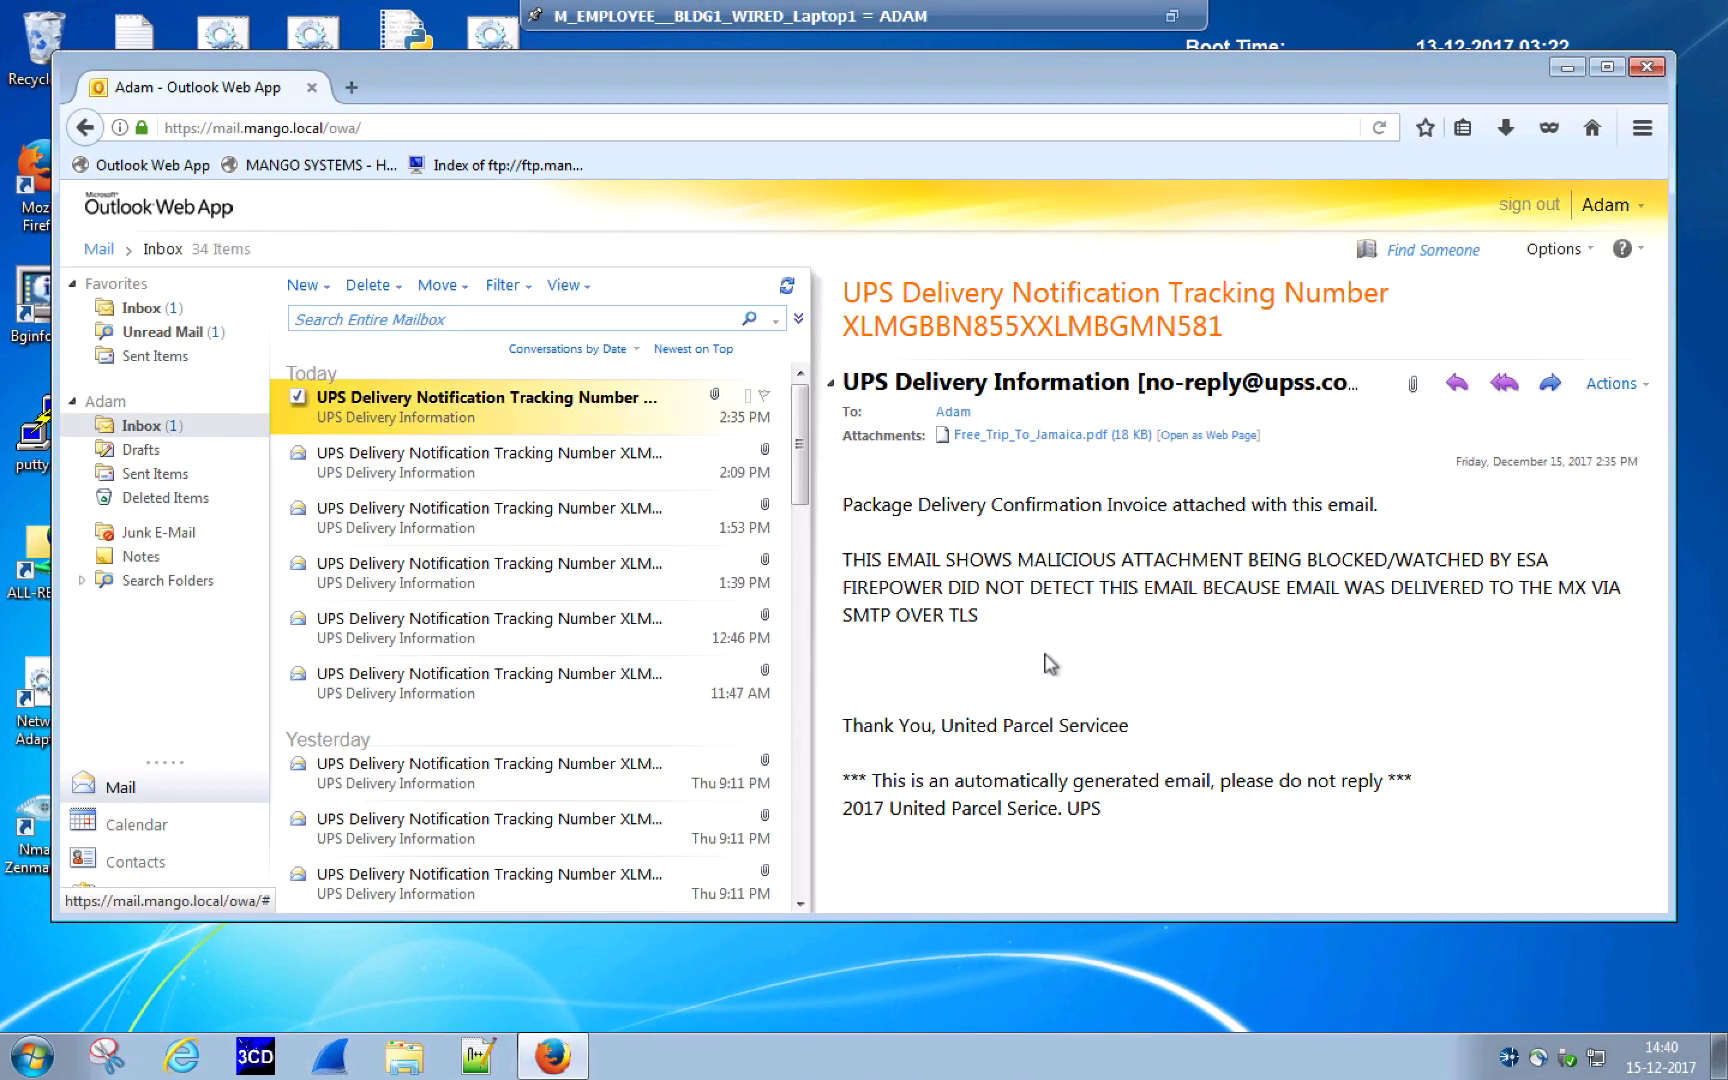
{"action": "double_click", "coordinate": [608, 420]}
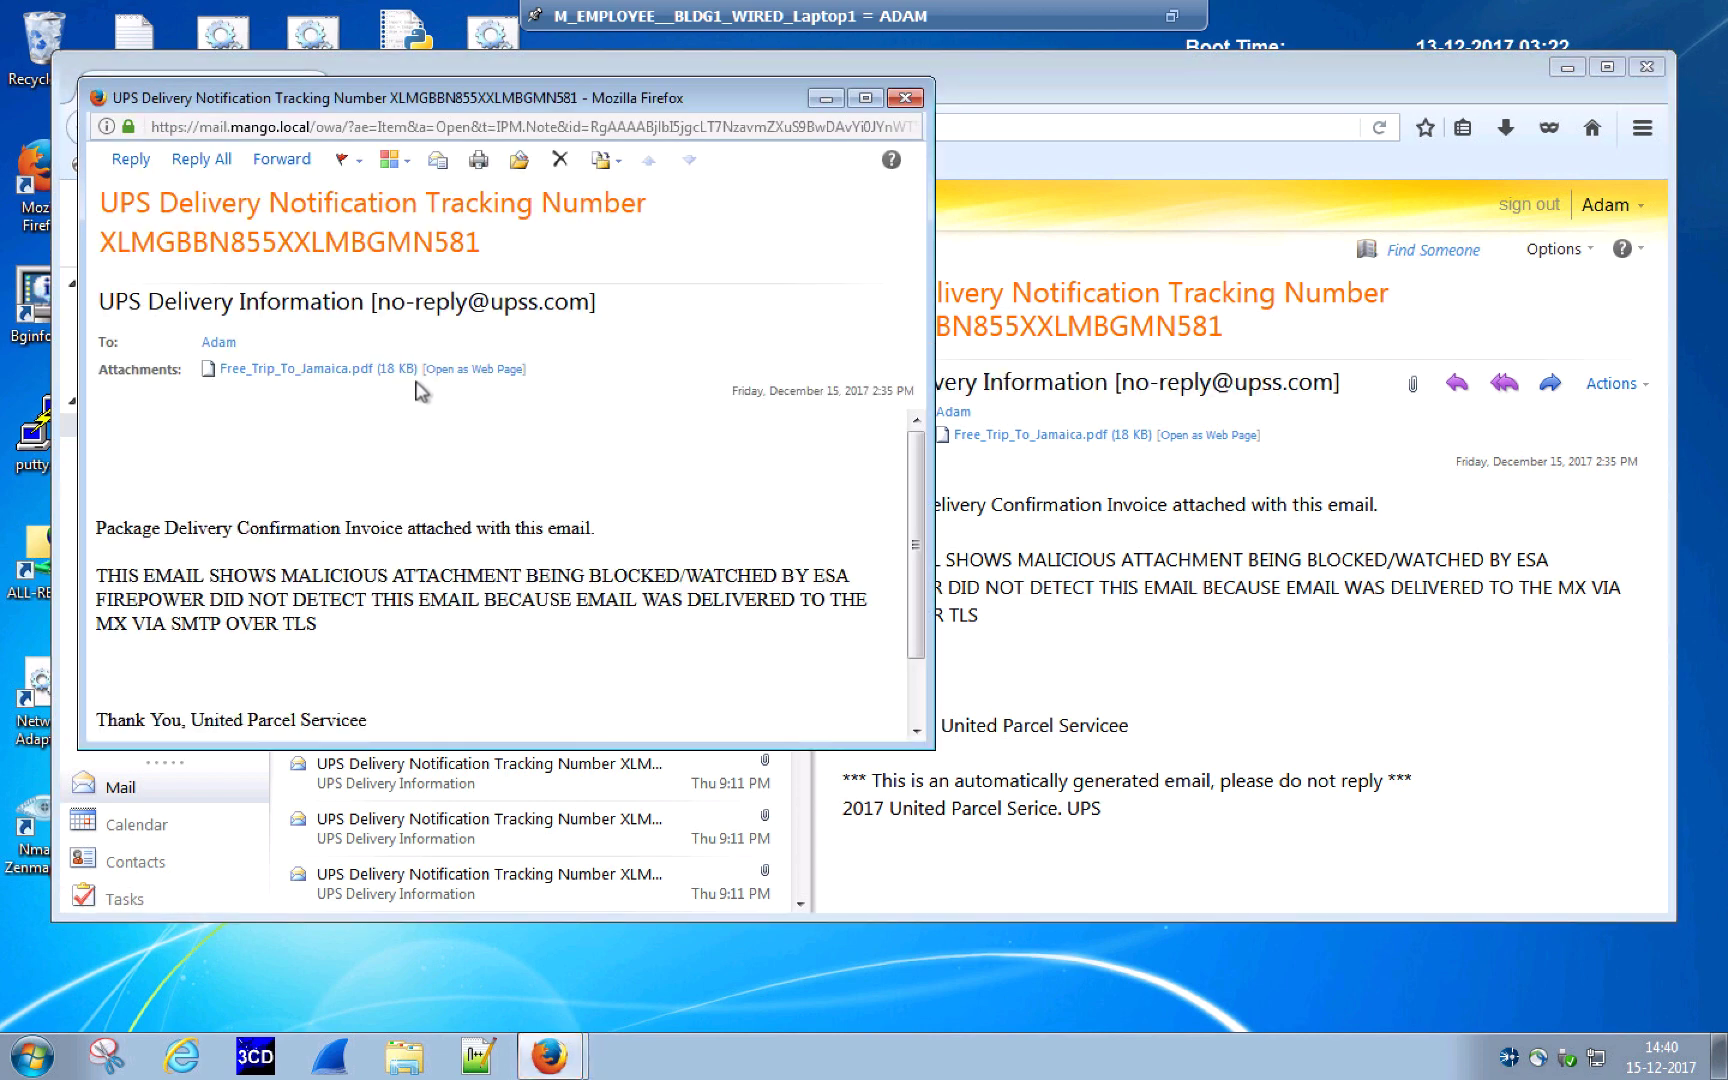
{"action": "left_click", "coordinate": [365, 372]}
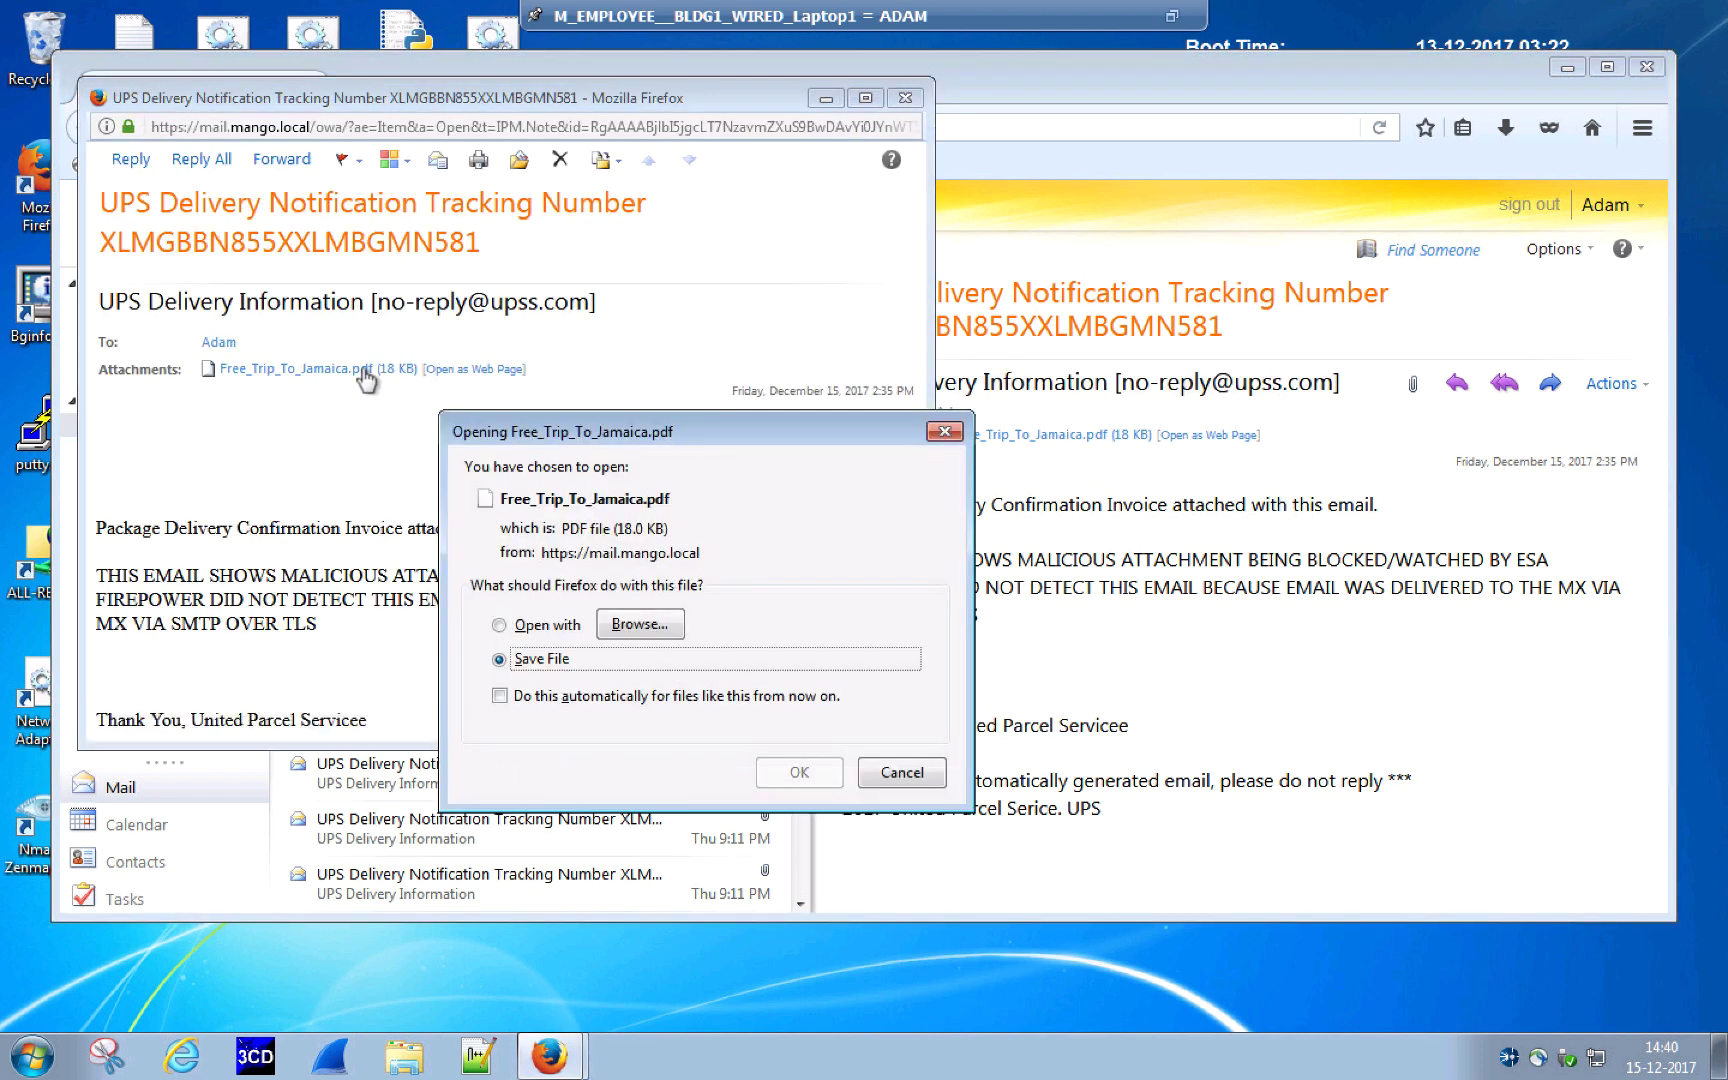
{"action": "left_click", "coordinate": [799, 772]}
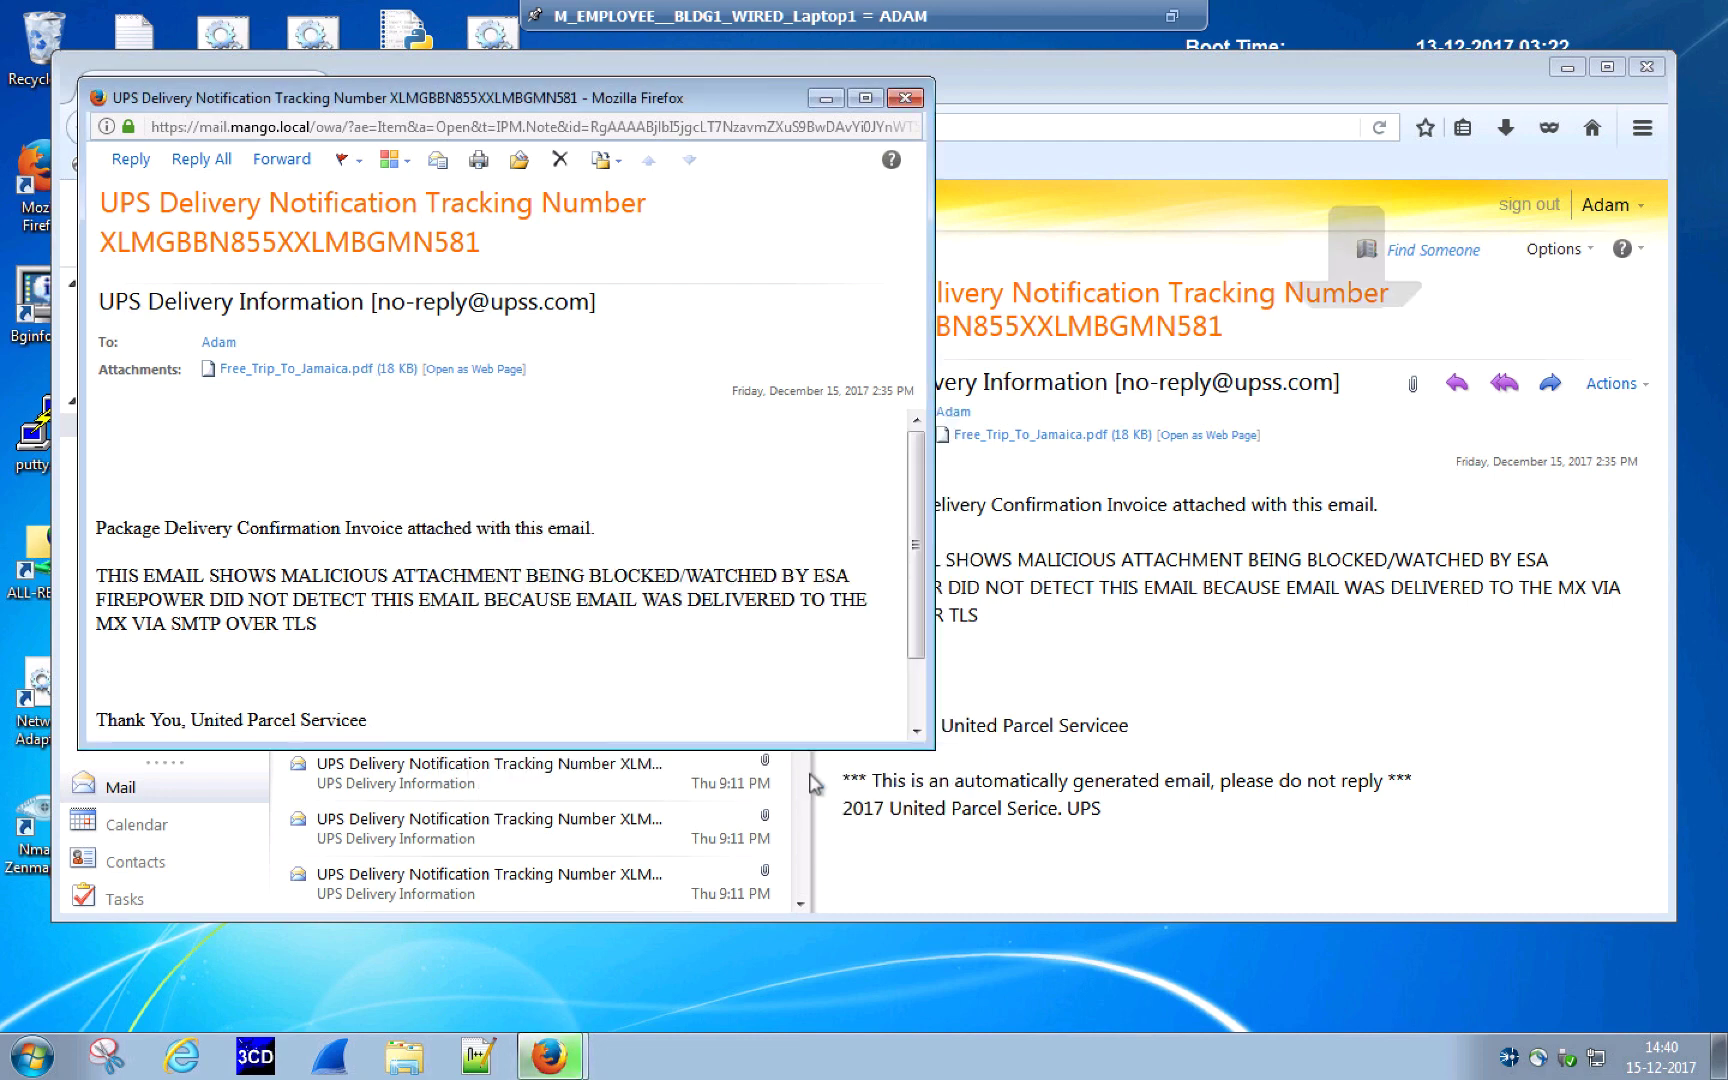
Open the Downloads folder holding the saved PDF from Firefox's recent downloads list
{"action": "left_click", "coordinate": [905, 97]}
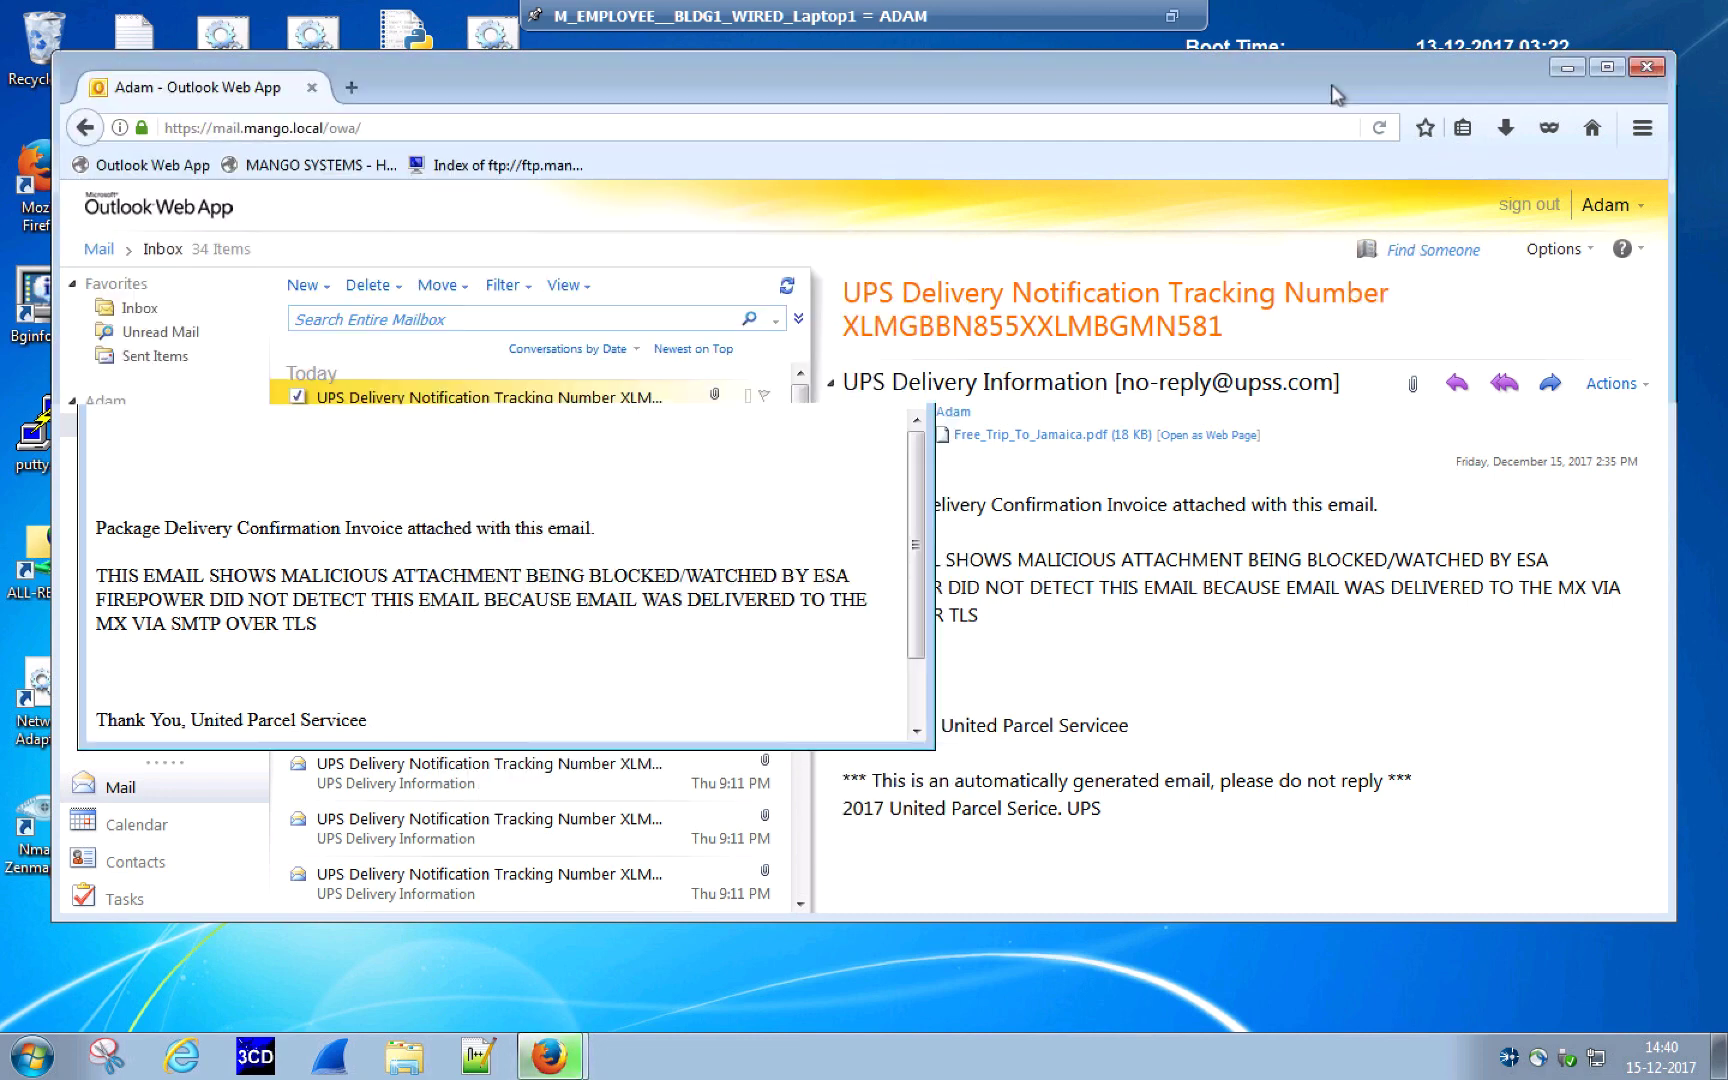
{"action": "left_click", "coordinate": [1506, 130]}
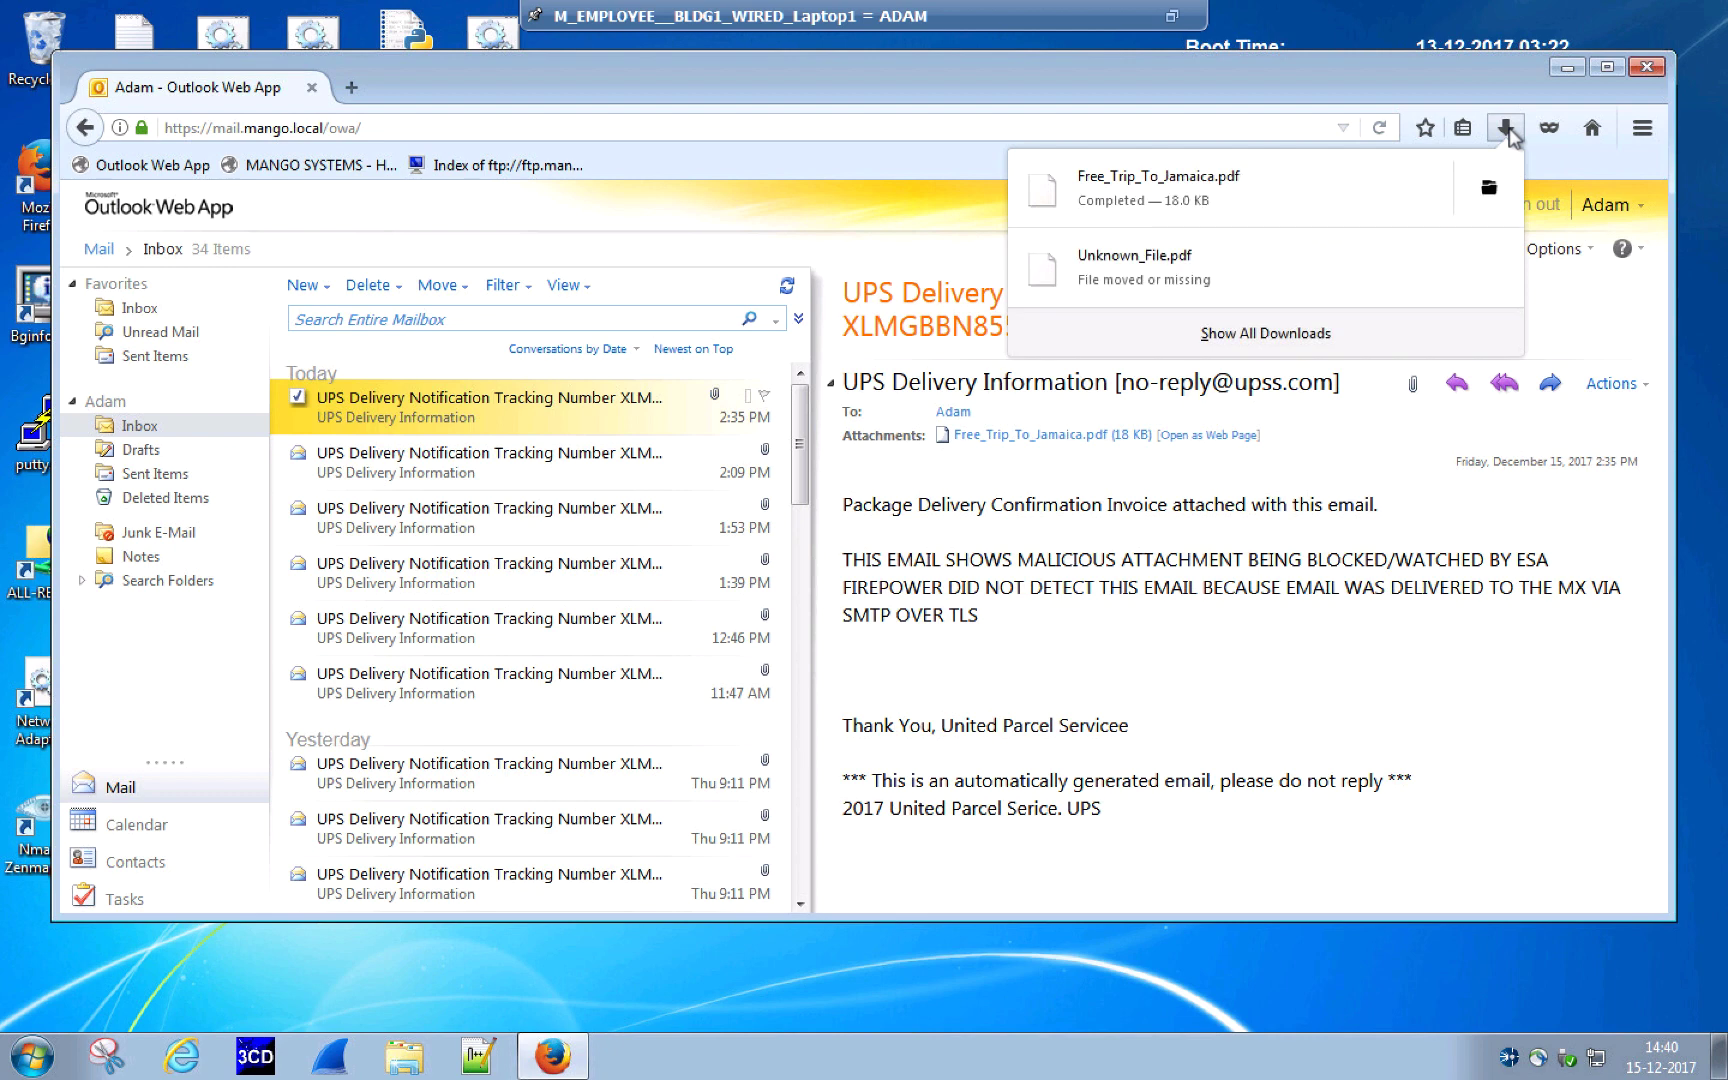
{"action": "left_click", "coordinate": [1490, 192]}
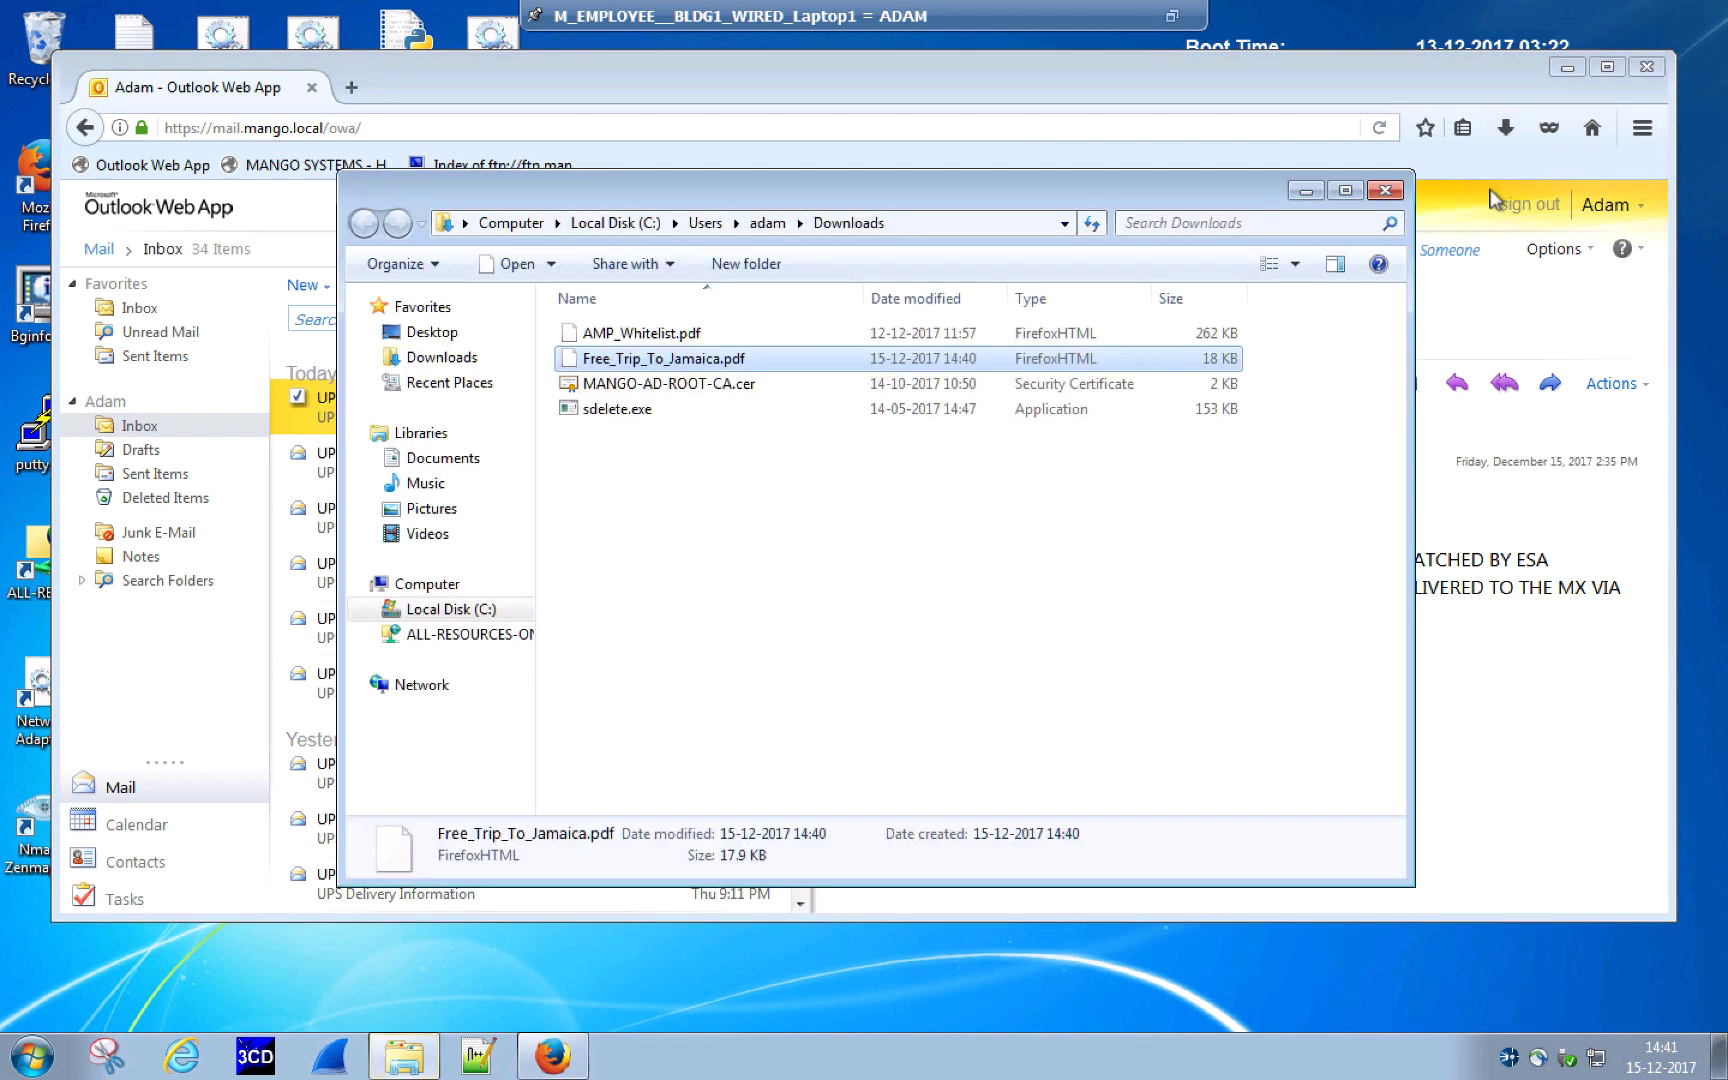
Drag Free_Trip_To_Jamaica.pdf from Downloads into the ALL-RESOURCES-ON-FTP-SHARE folder window
{"action": "left_click", "coordinate": [1648, 70]}
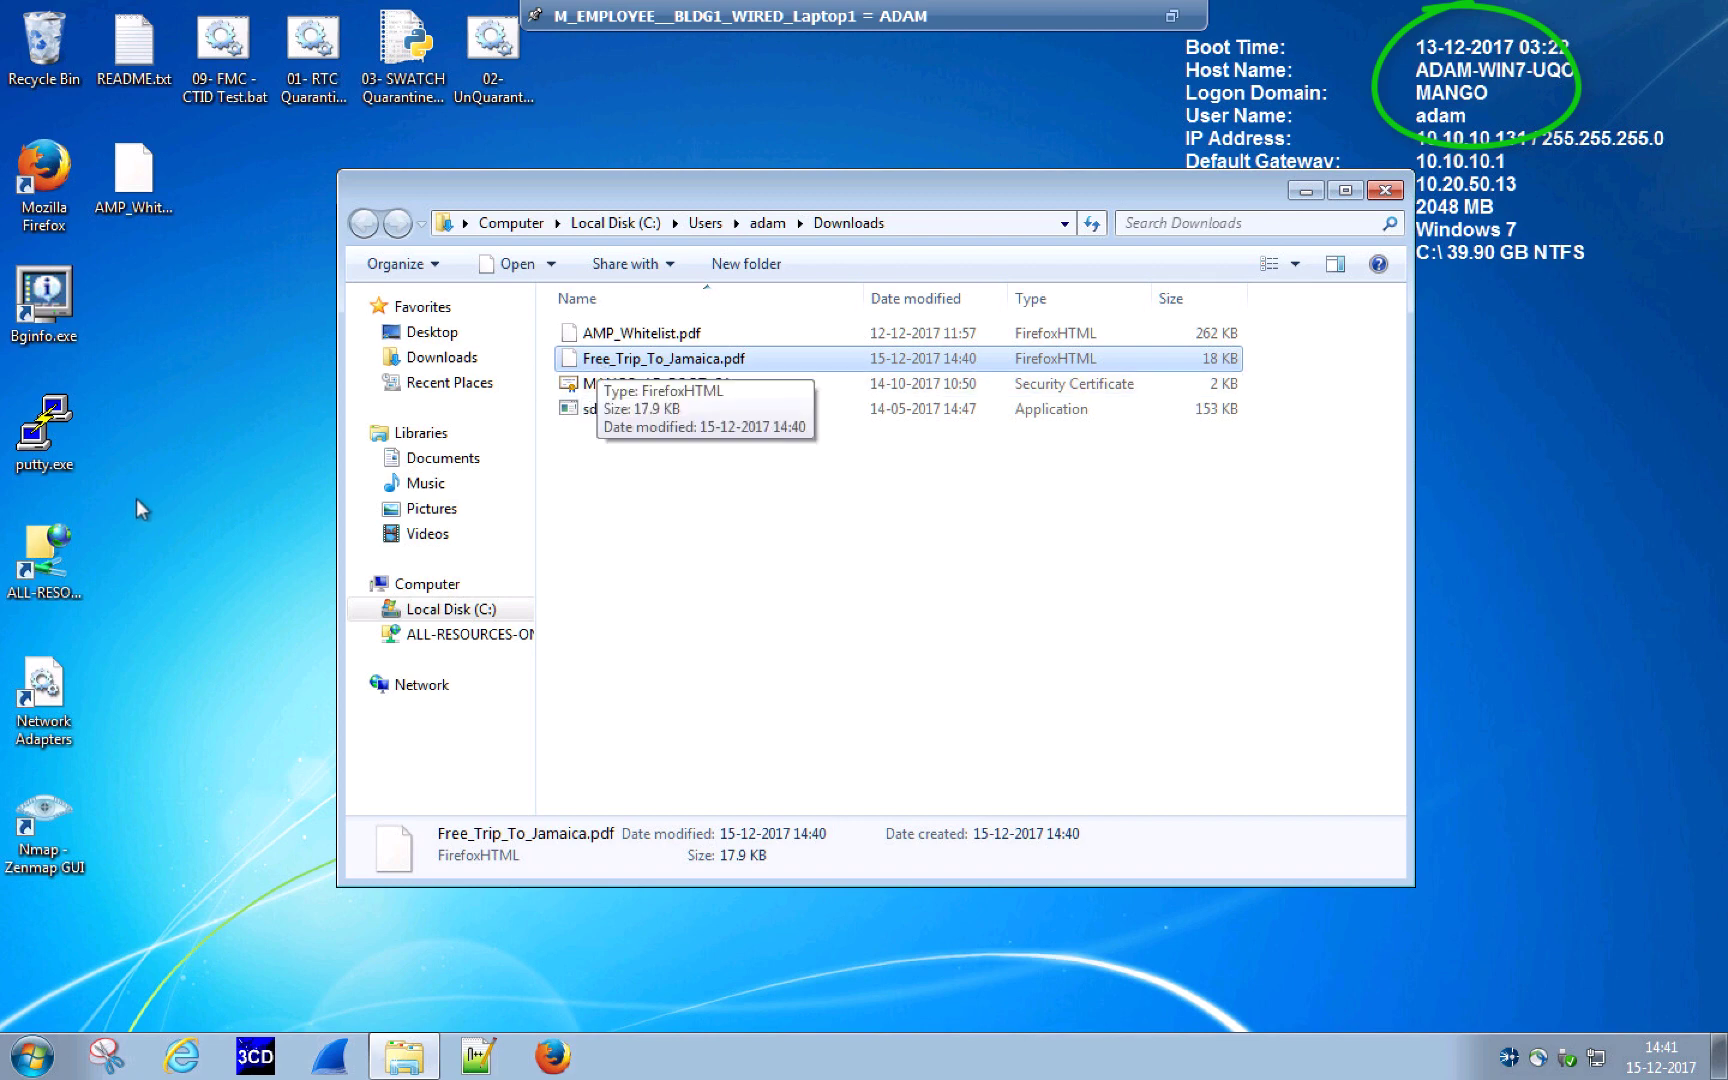
{"action": "double_click", "coordinate": [52, 562]}
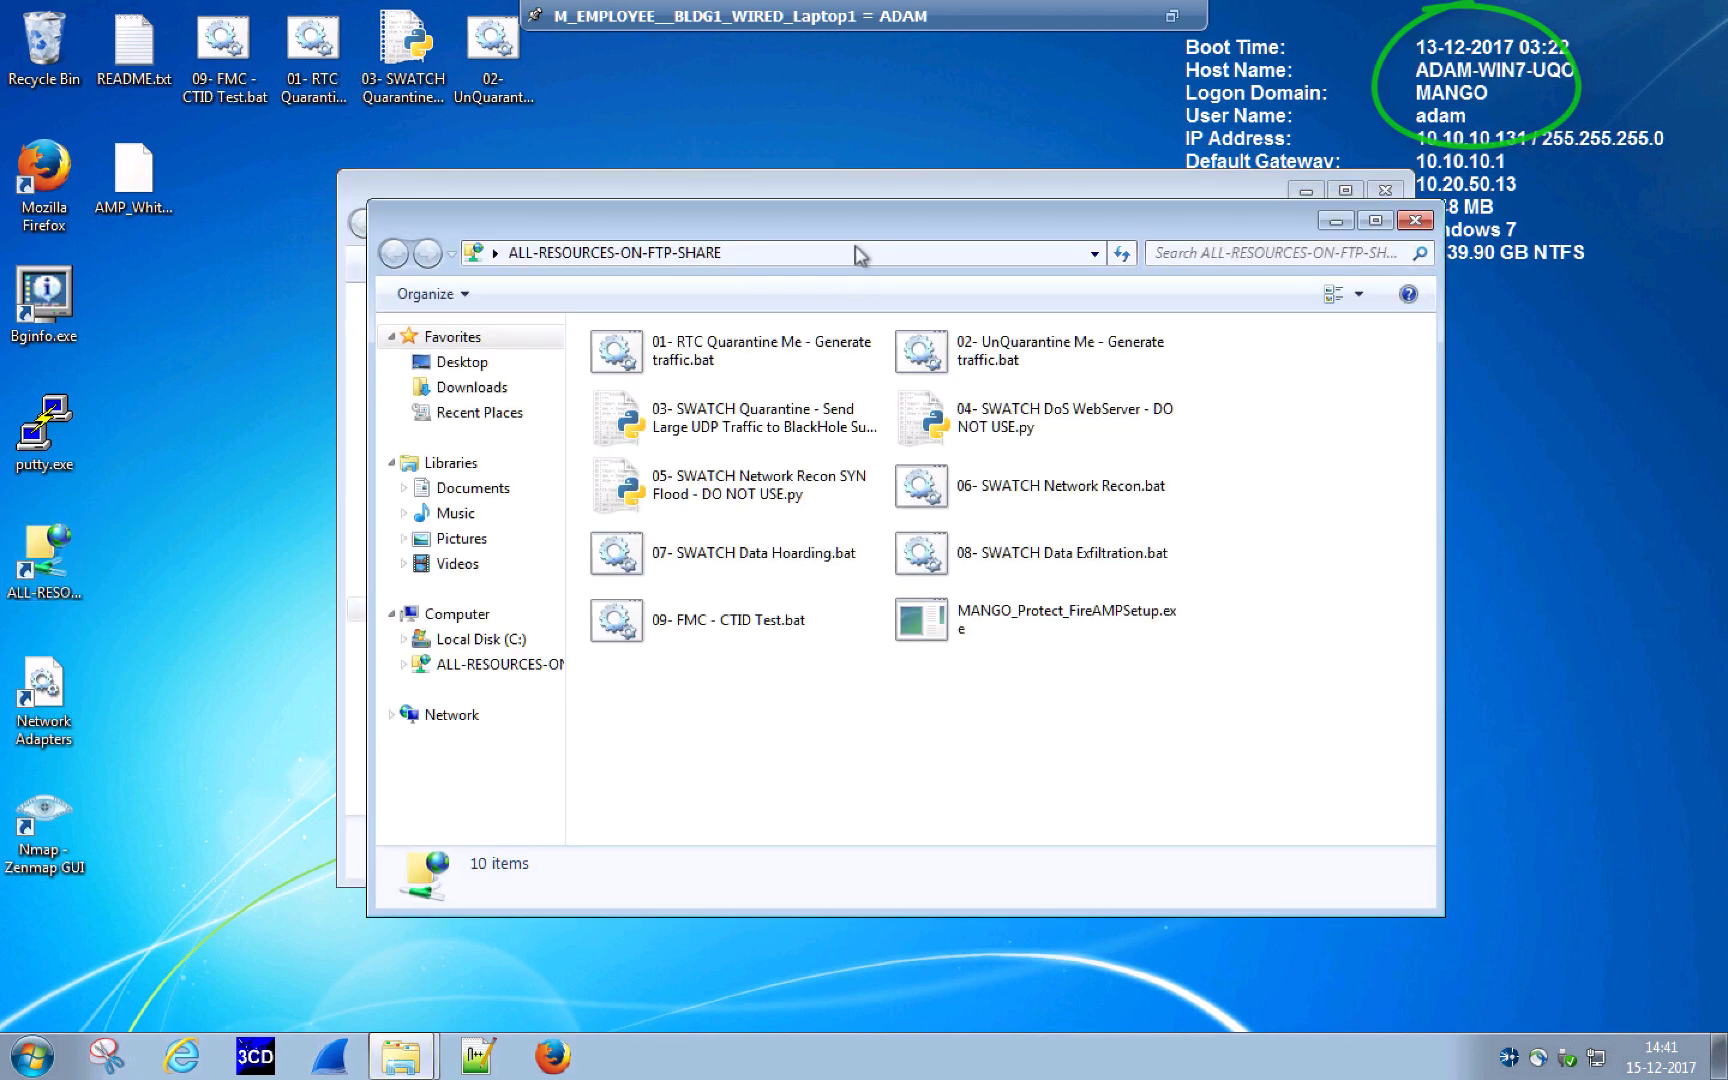
{"action": "left_click_drag", "start_coordinate": [925, 220], "coordinate": [1100, 462]}
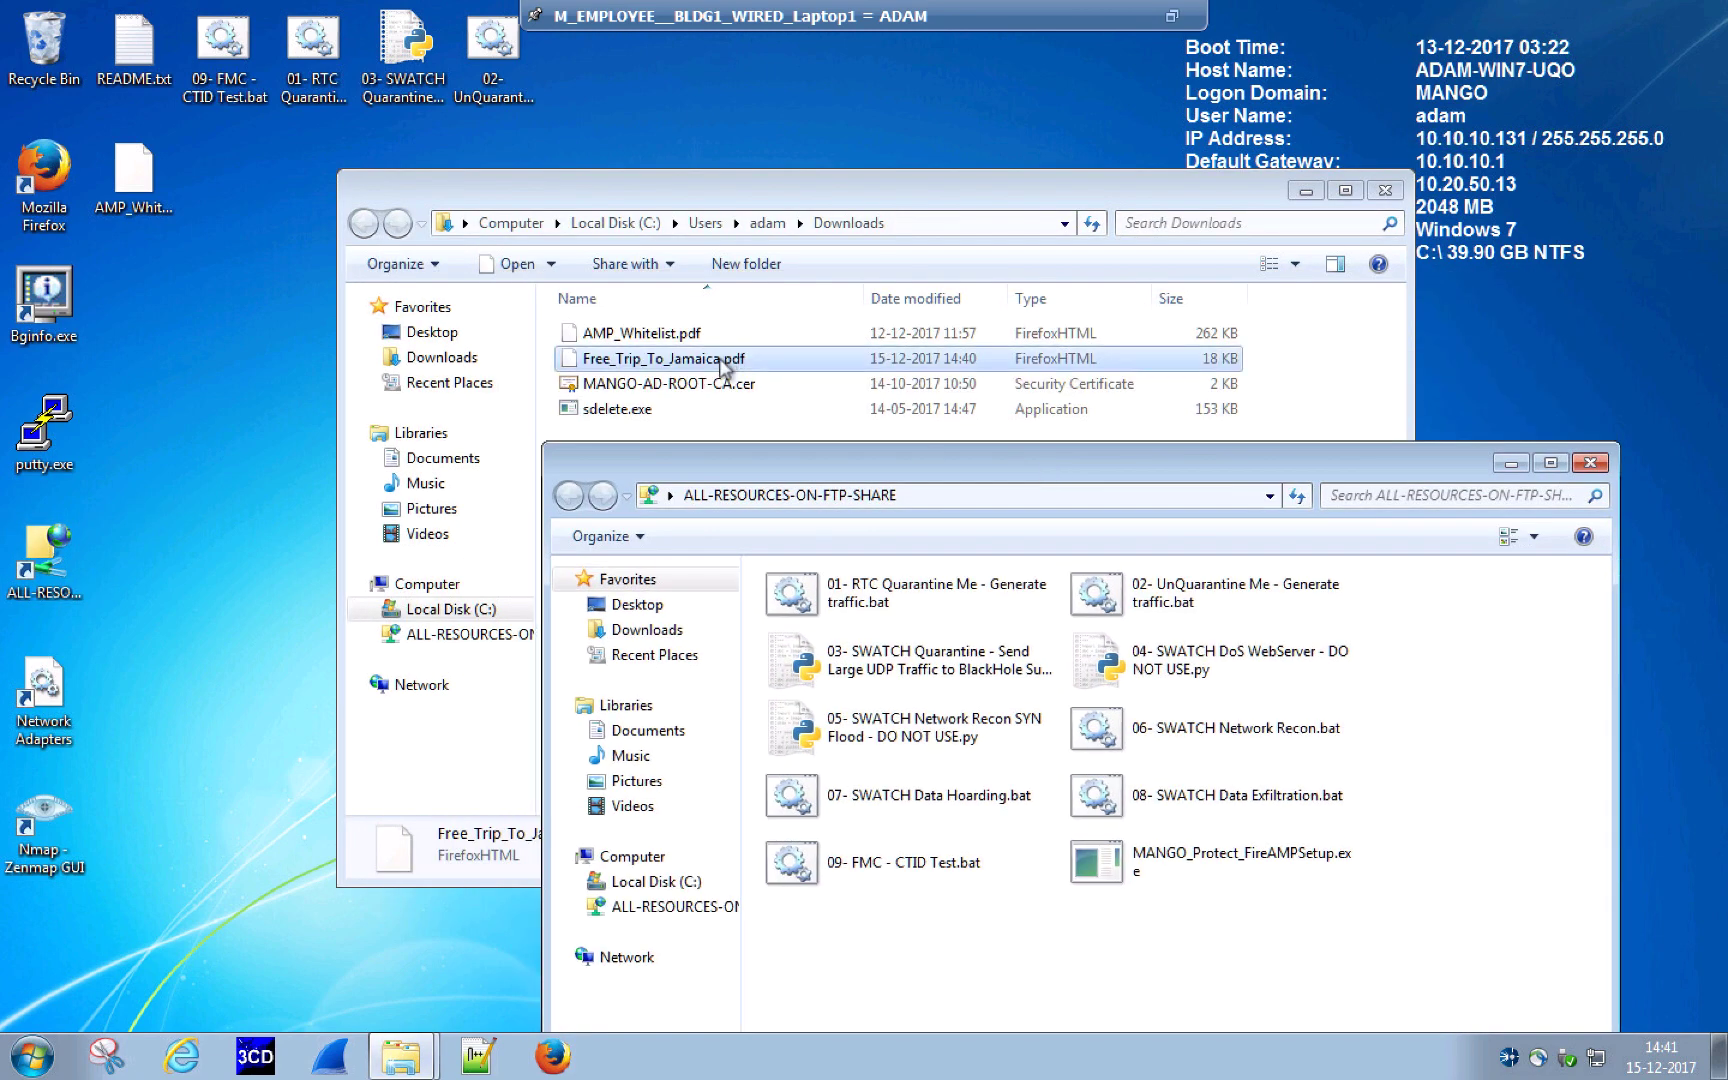
{"action": "left_click_drag", "start_coordinate": [884, 737], "coordinate": [903, 925]}
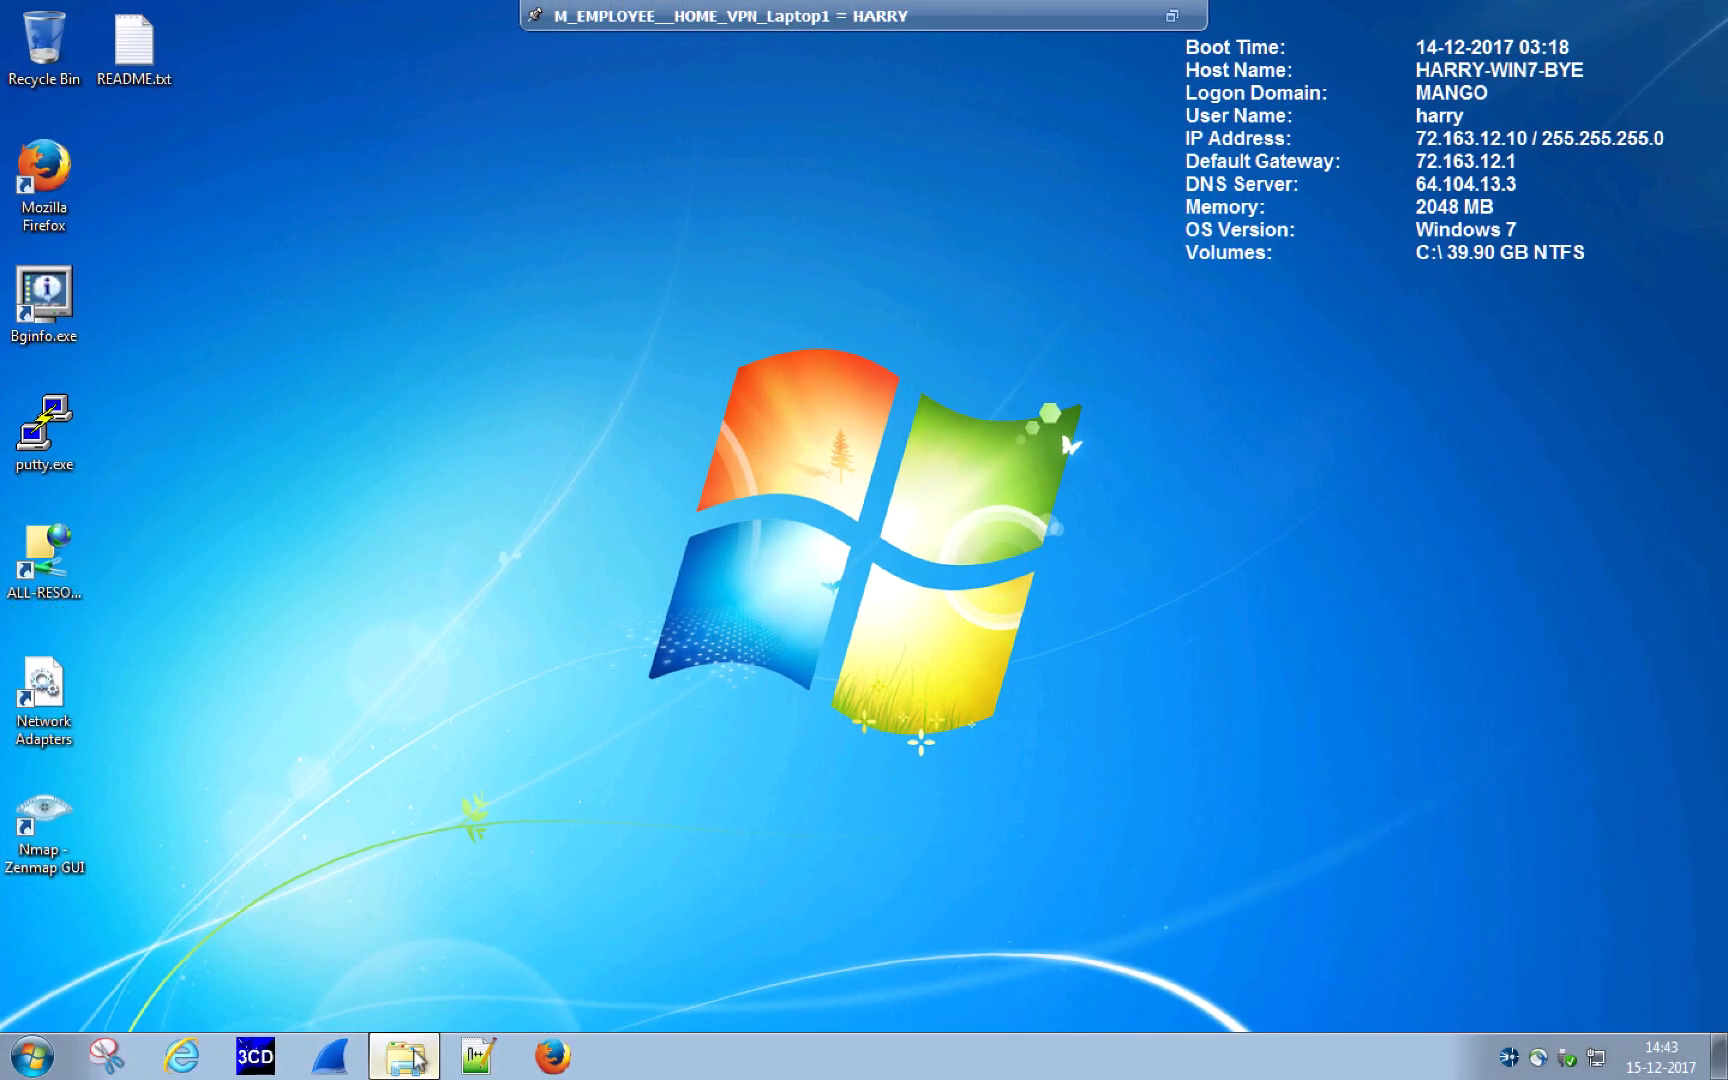
{"action": "left_click", "coordinate": [416, 1058]}
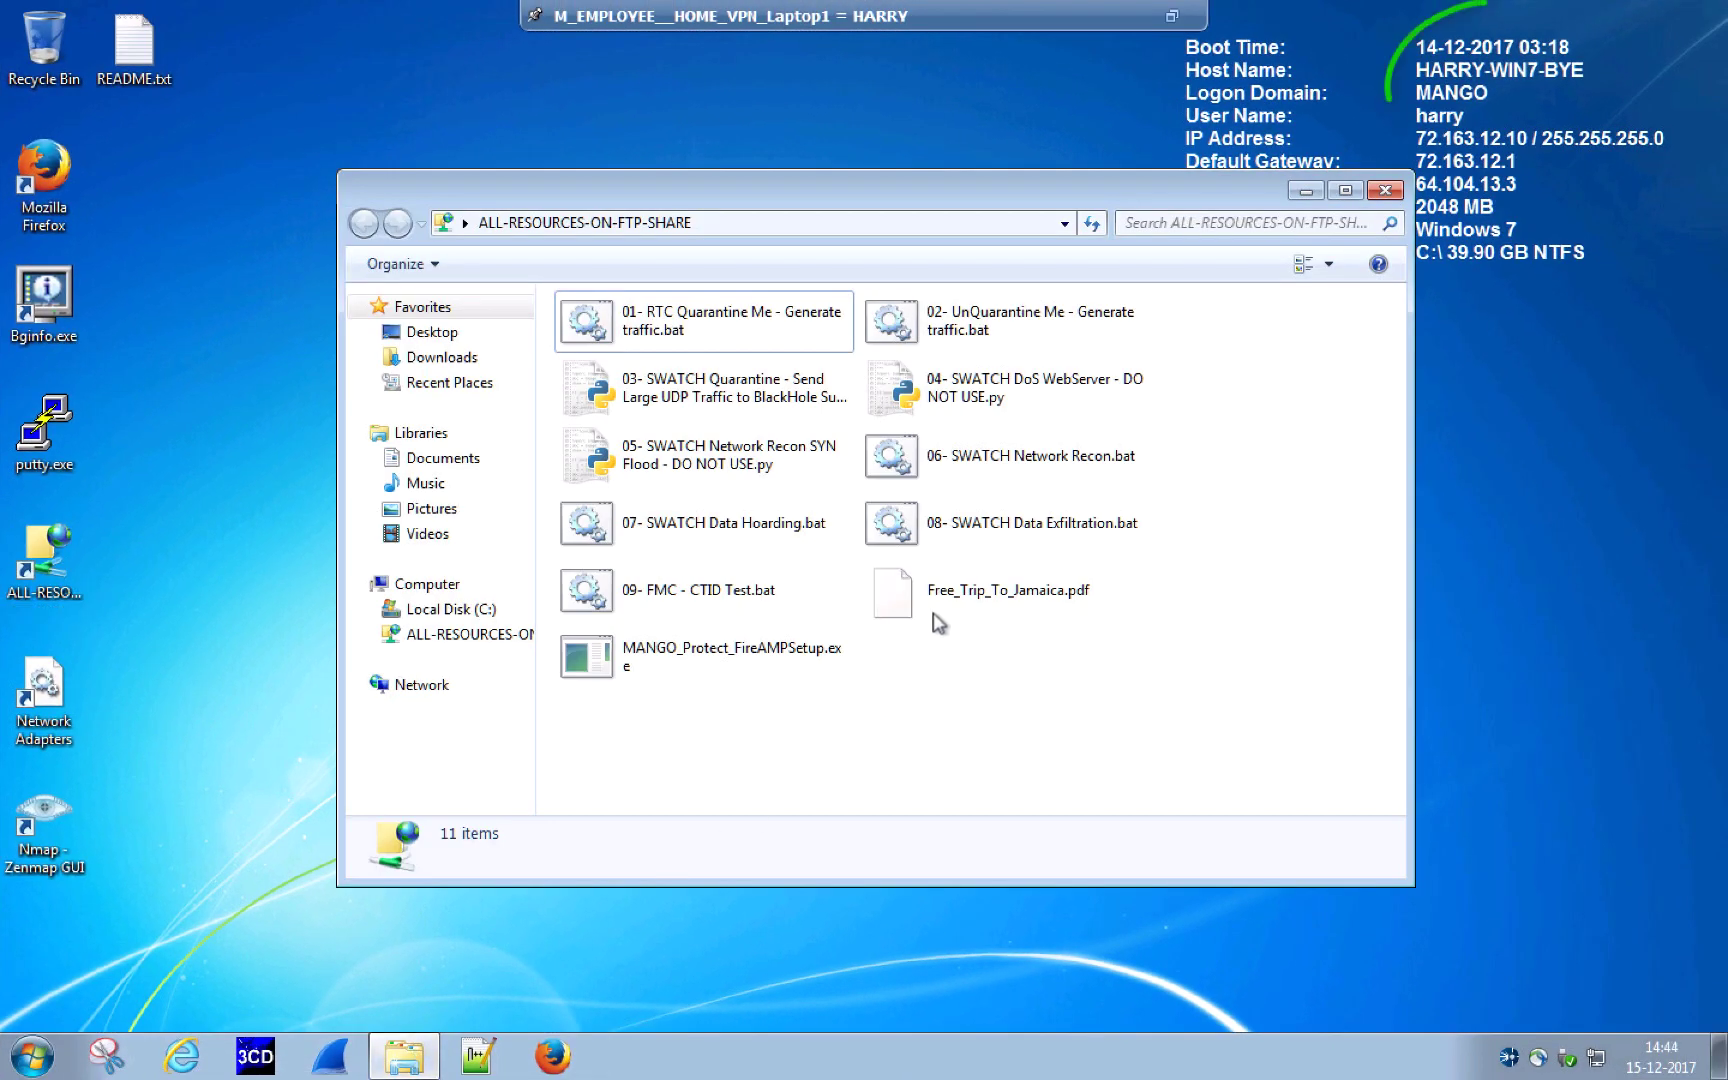
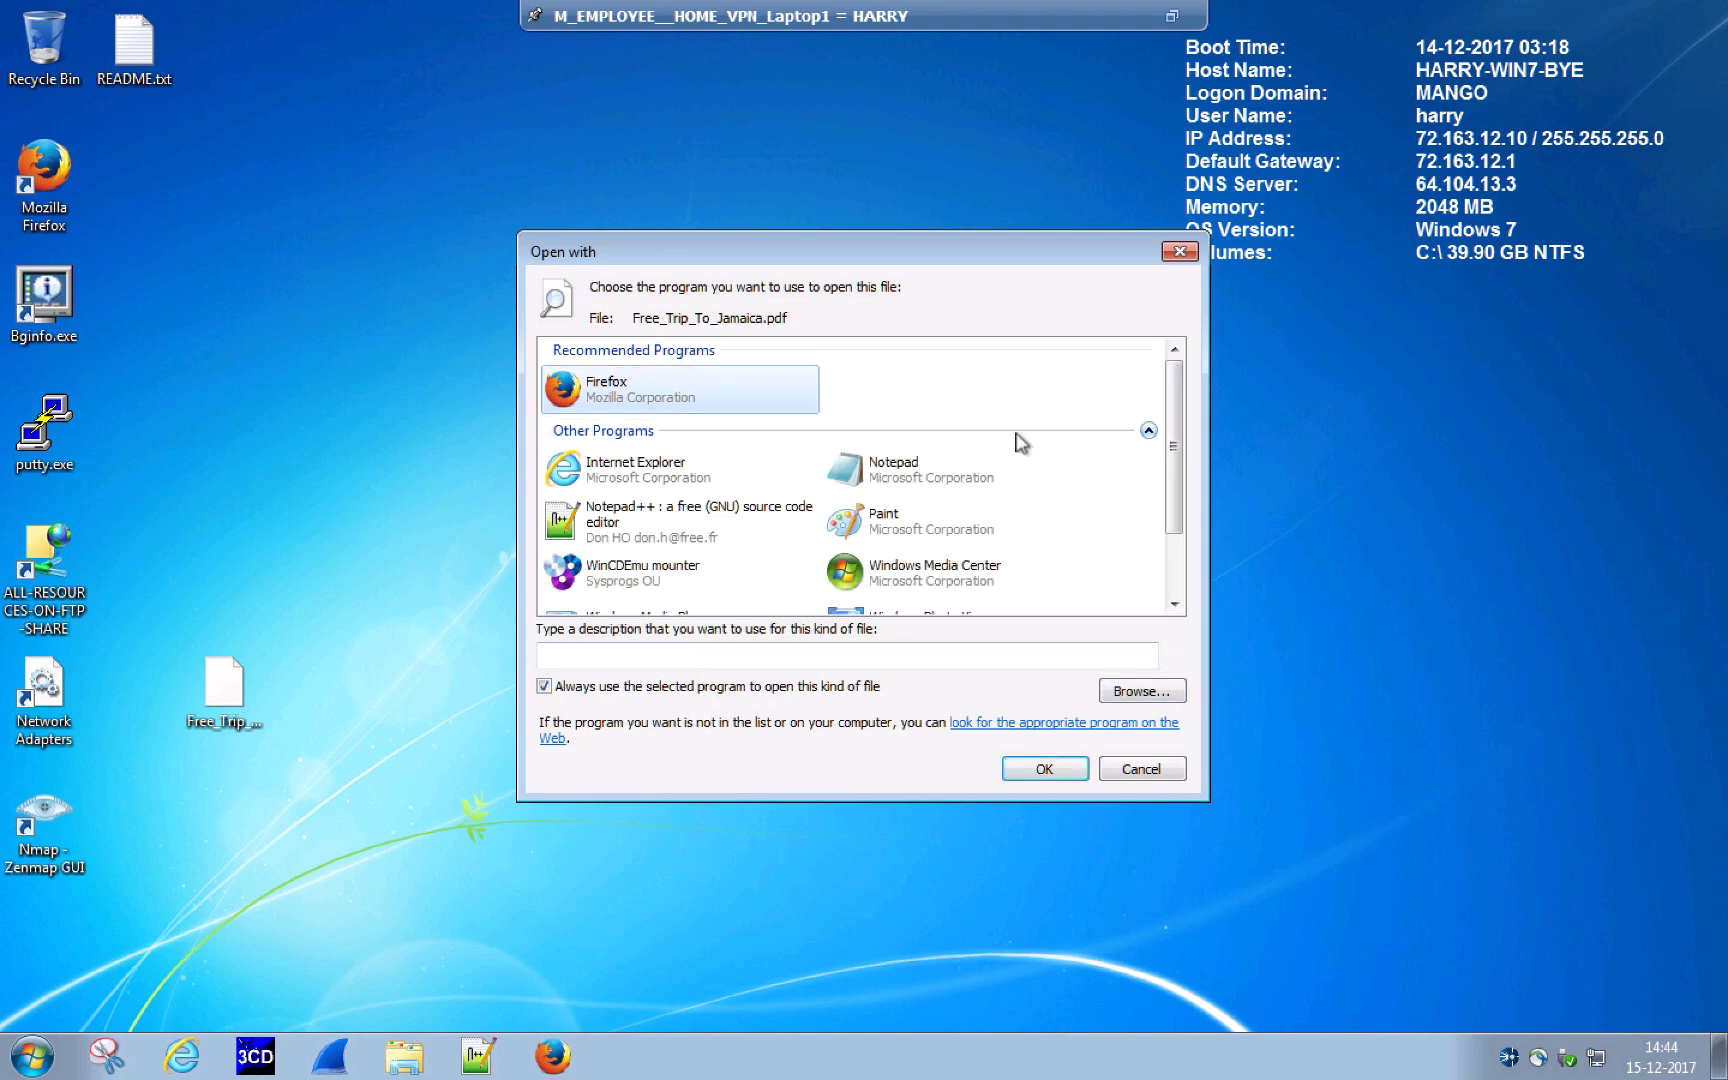
Open Free_Trip_To_Jamaica.pdf as raw text in Notepad++ and accept the npp.7.5.3 update download
{"action": "double_click", "coordinate": [678, 527]}
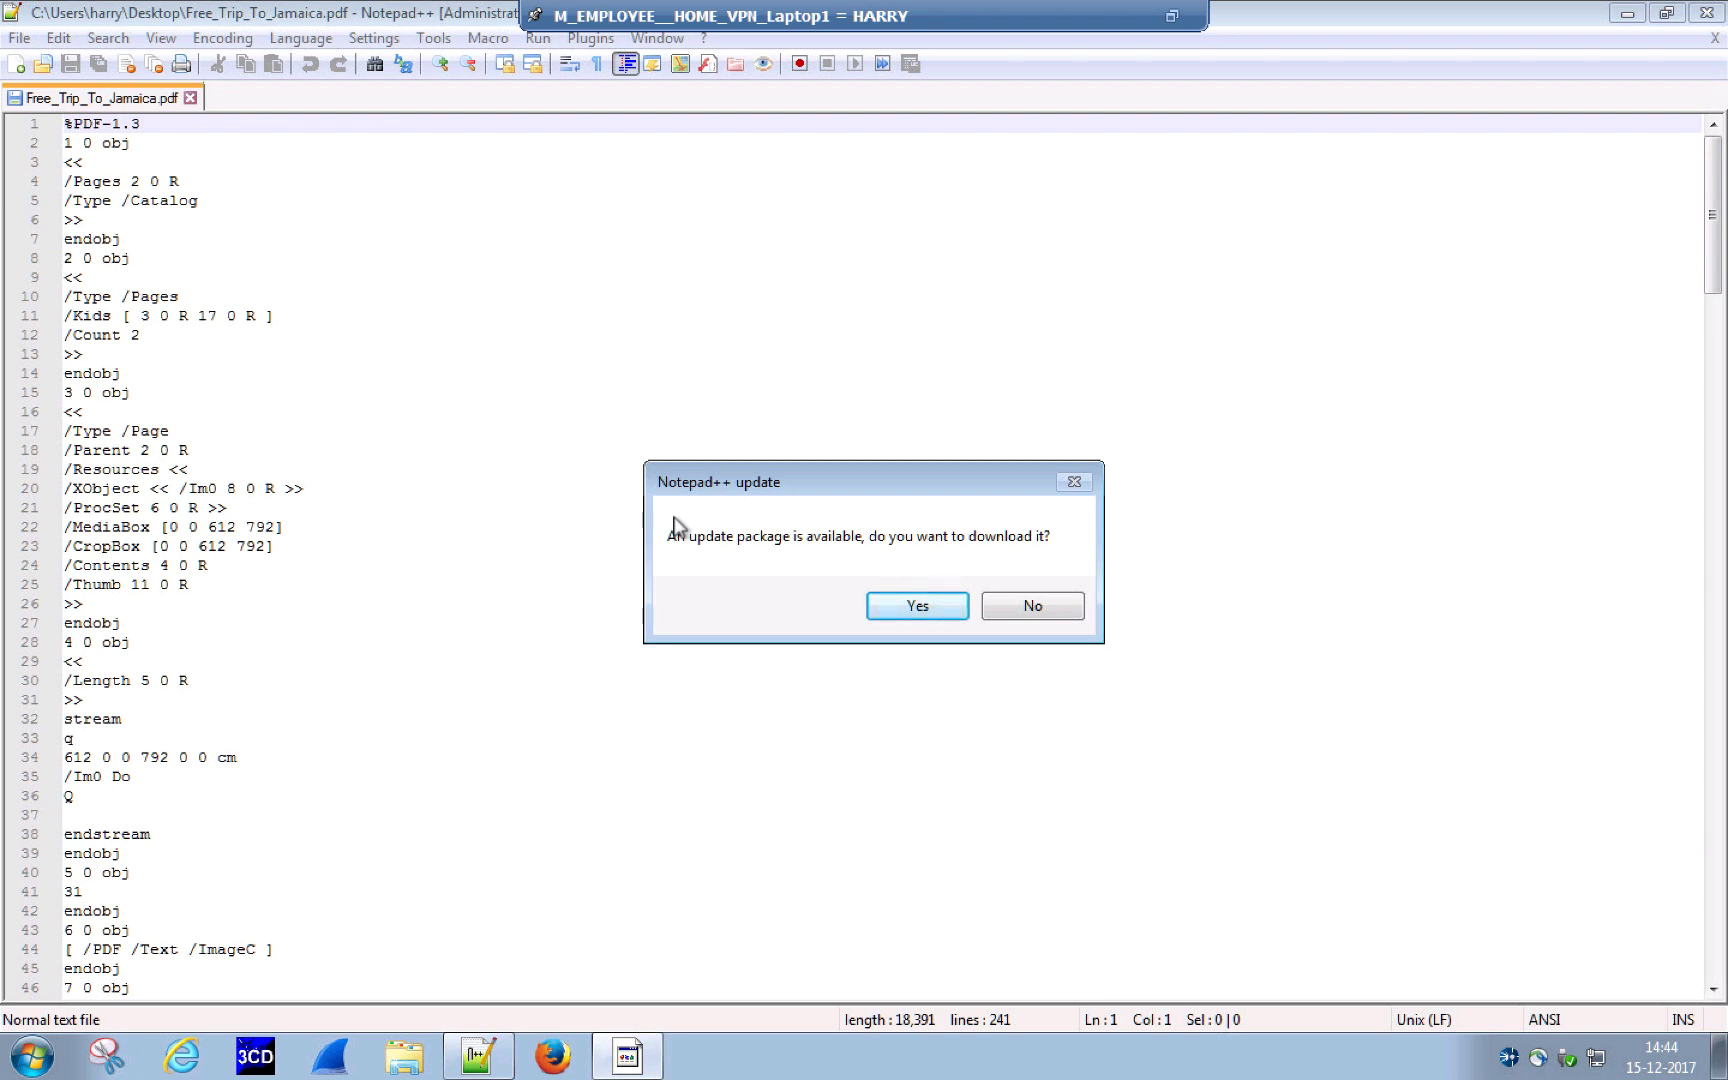
{"action": "left_click", "coordinate": [885, 608]}
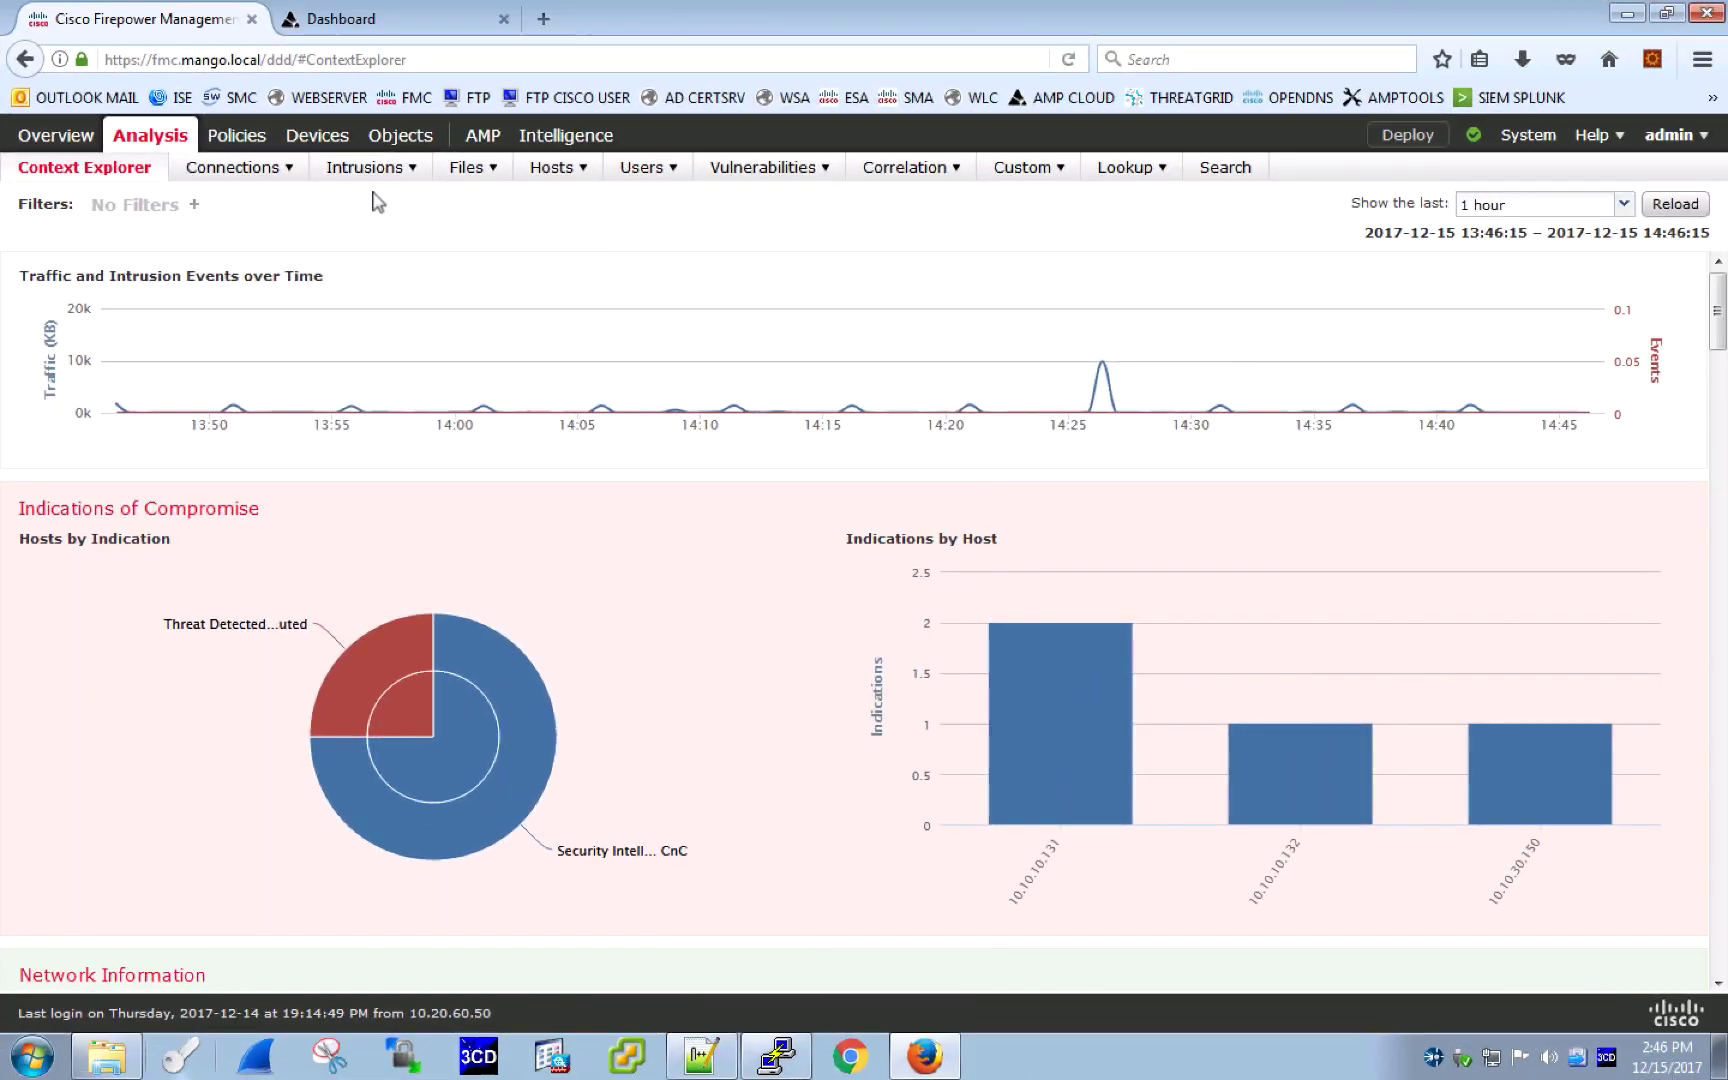
Show the Firepower file events in Table View
{"action": "mouse_move", "coordinate": [463, 172]}
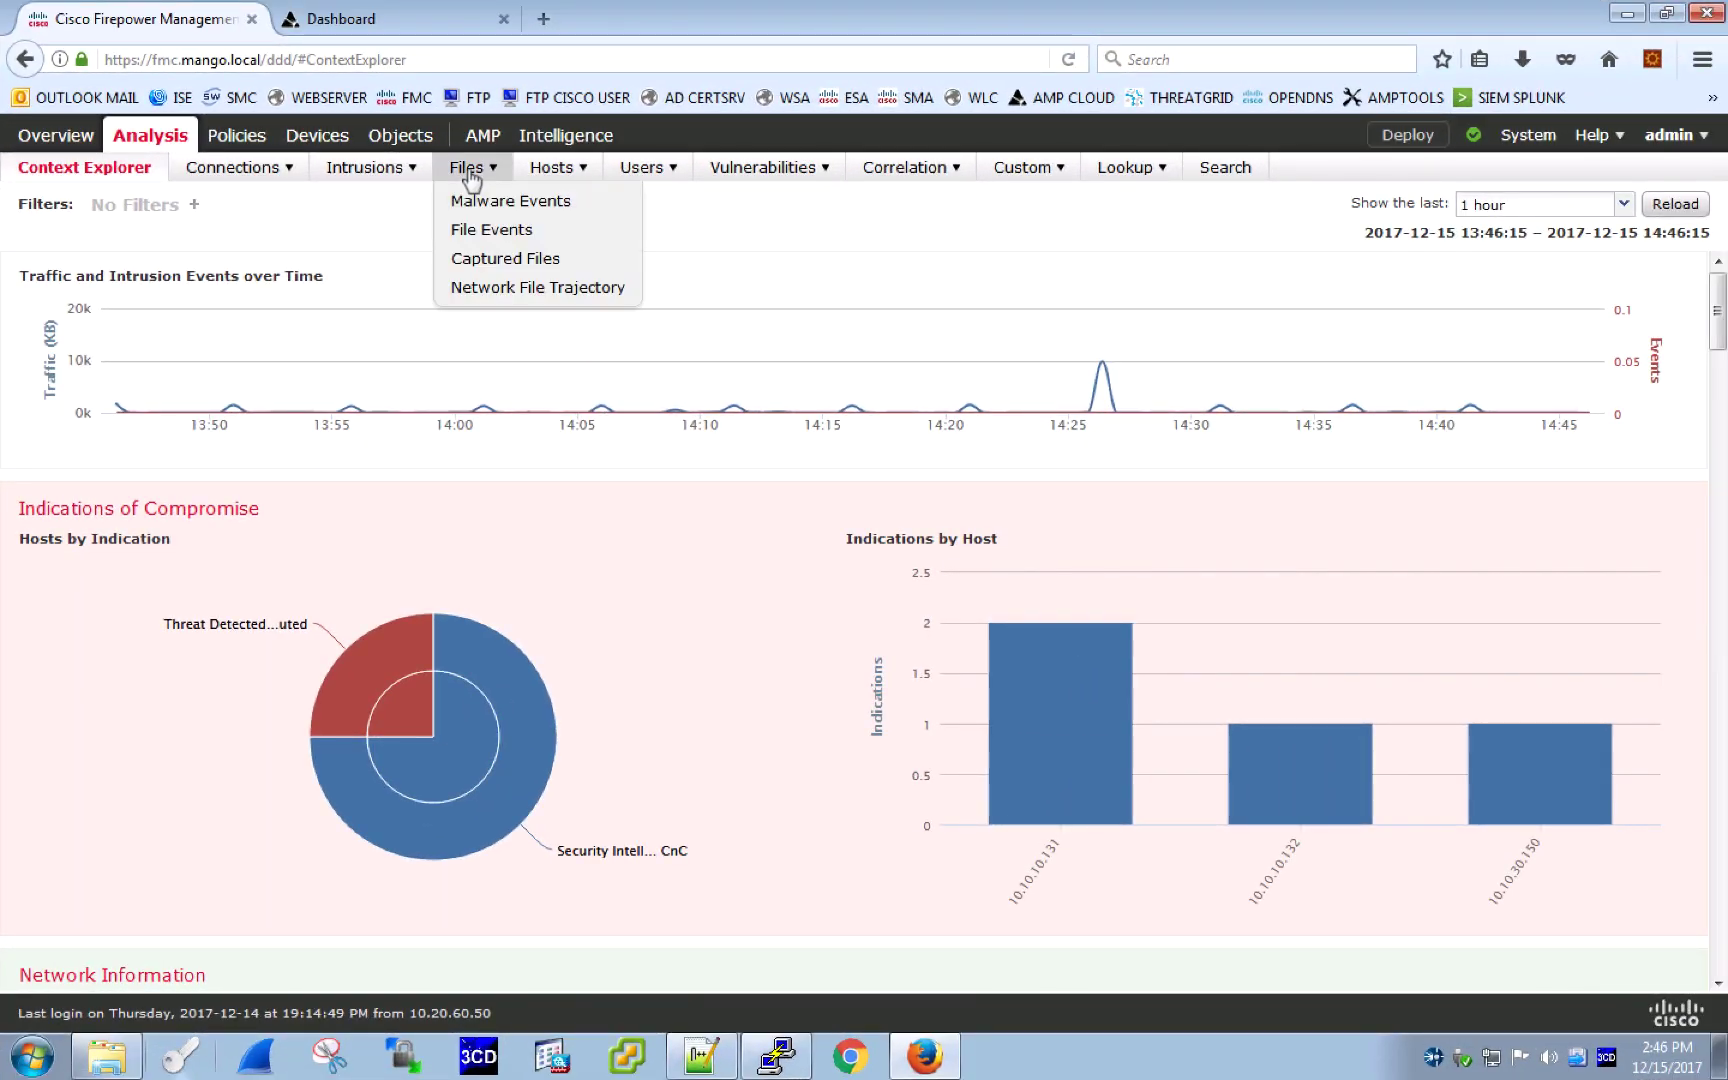
{"action": "left_click", "coordinate": [491, 232]}
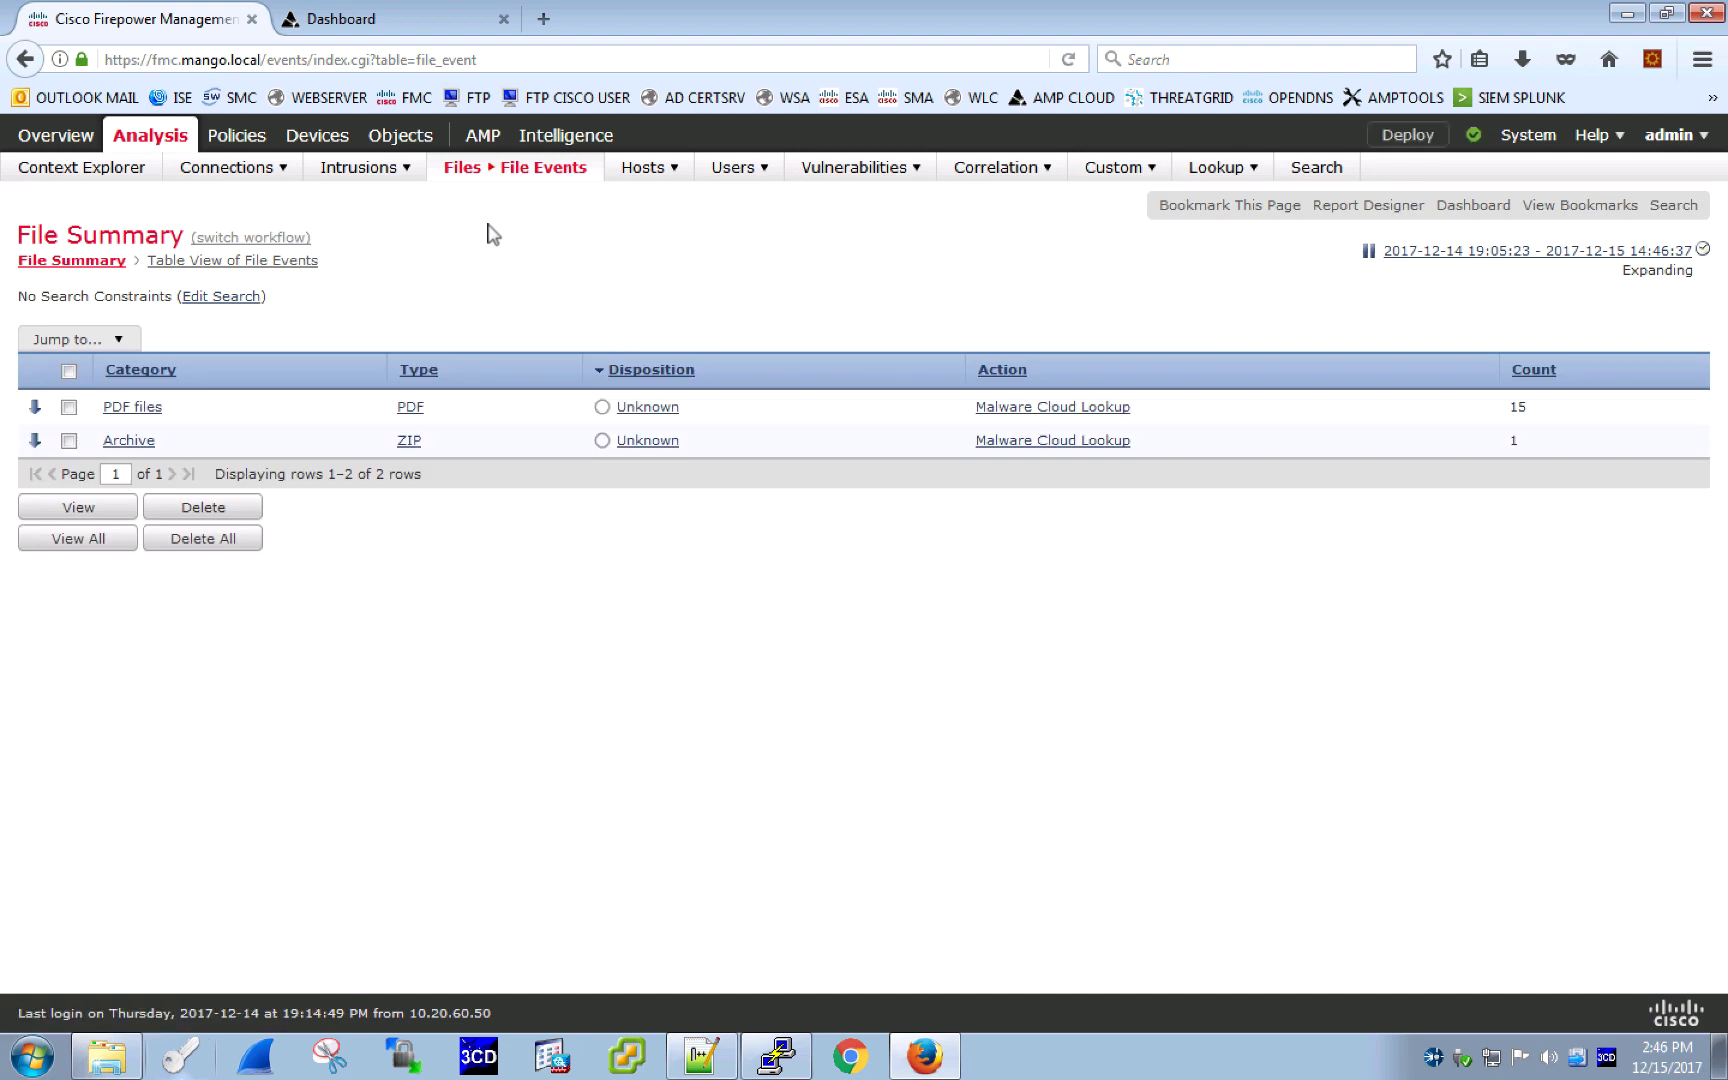
{"action": "left_click", "coordinate": [289, 266]}
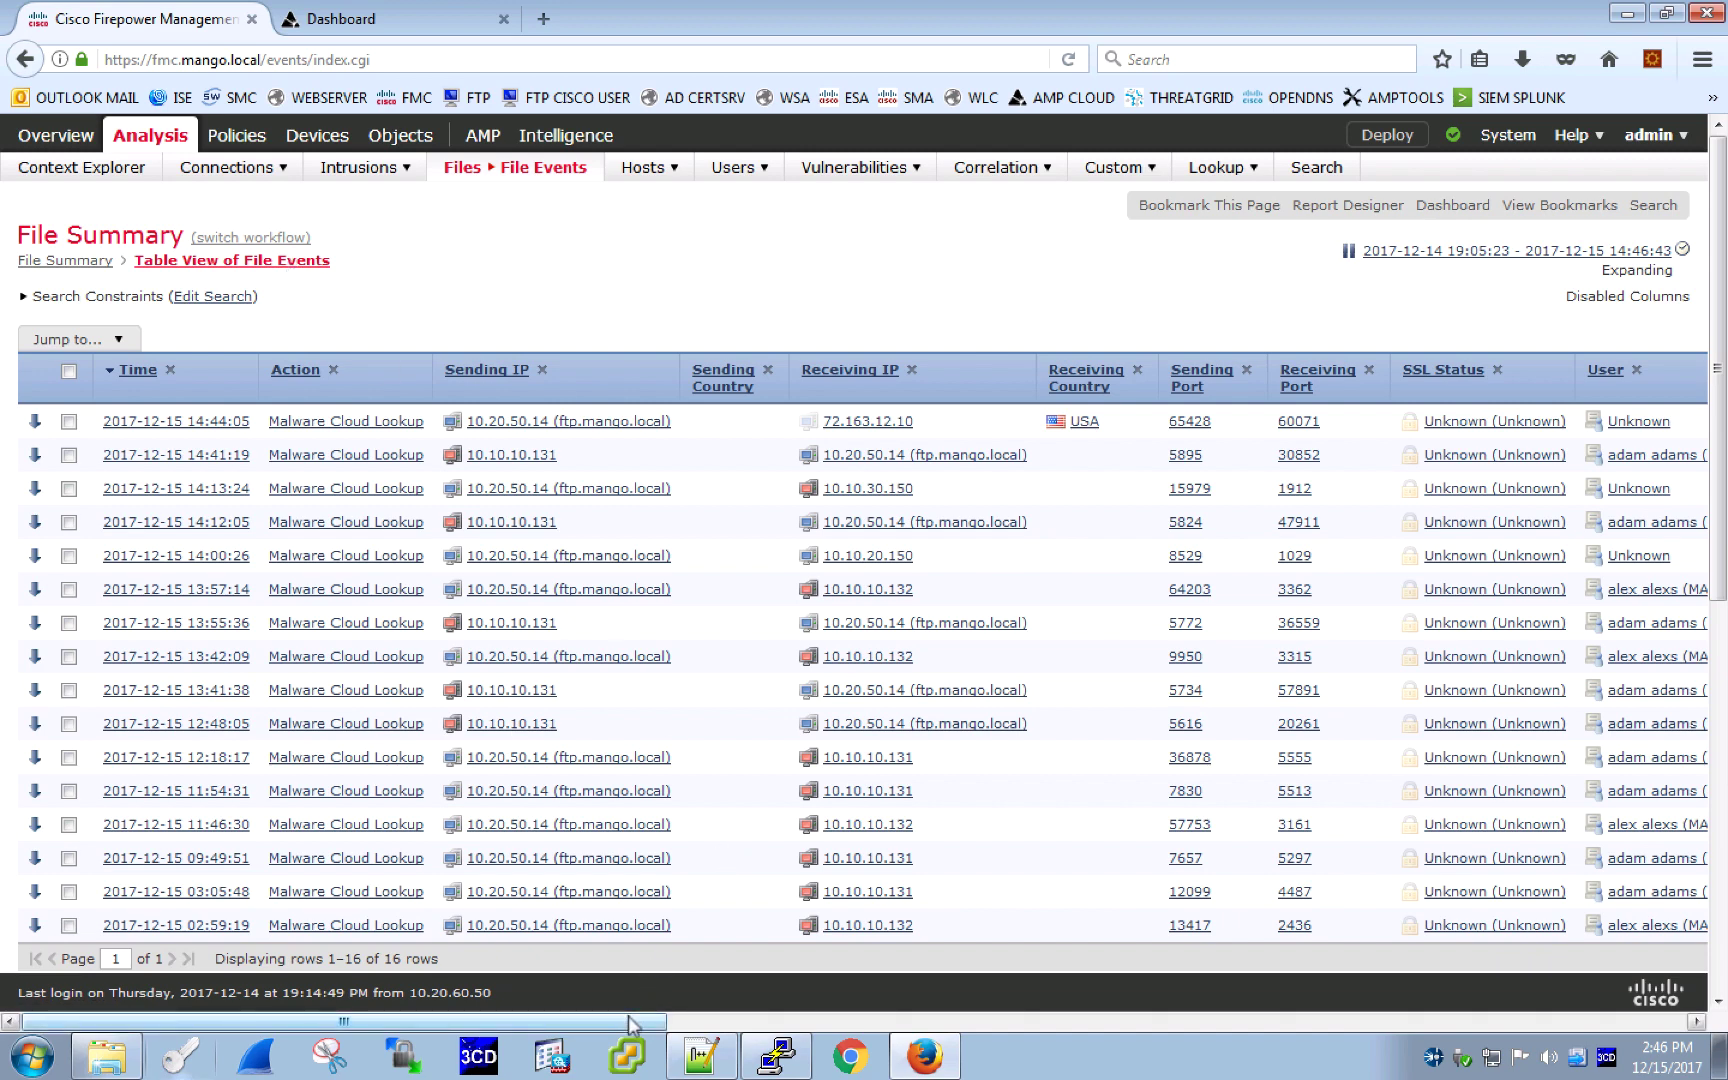
{"action": "left_click_drag", "start_coordinate": [630, 1021], "coordinate": [1010, 1040]}
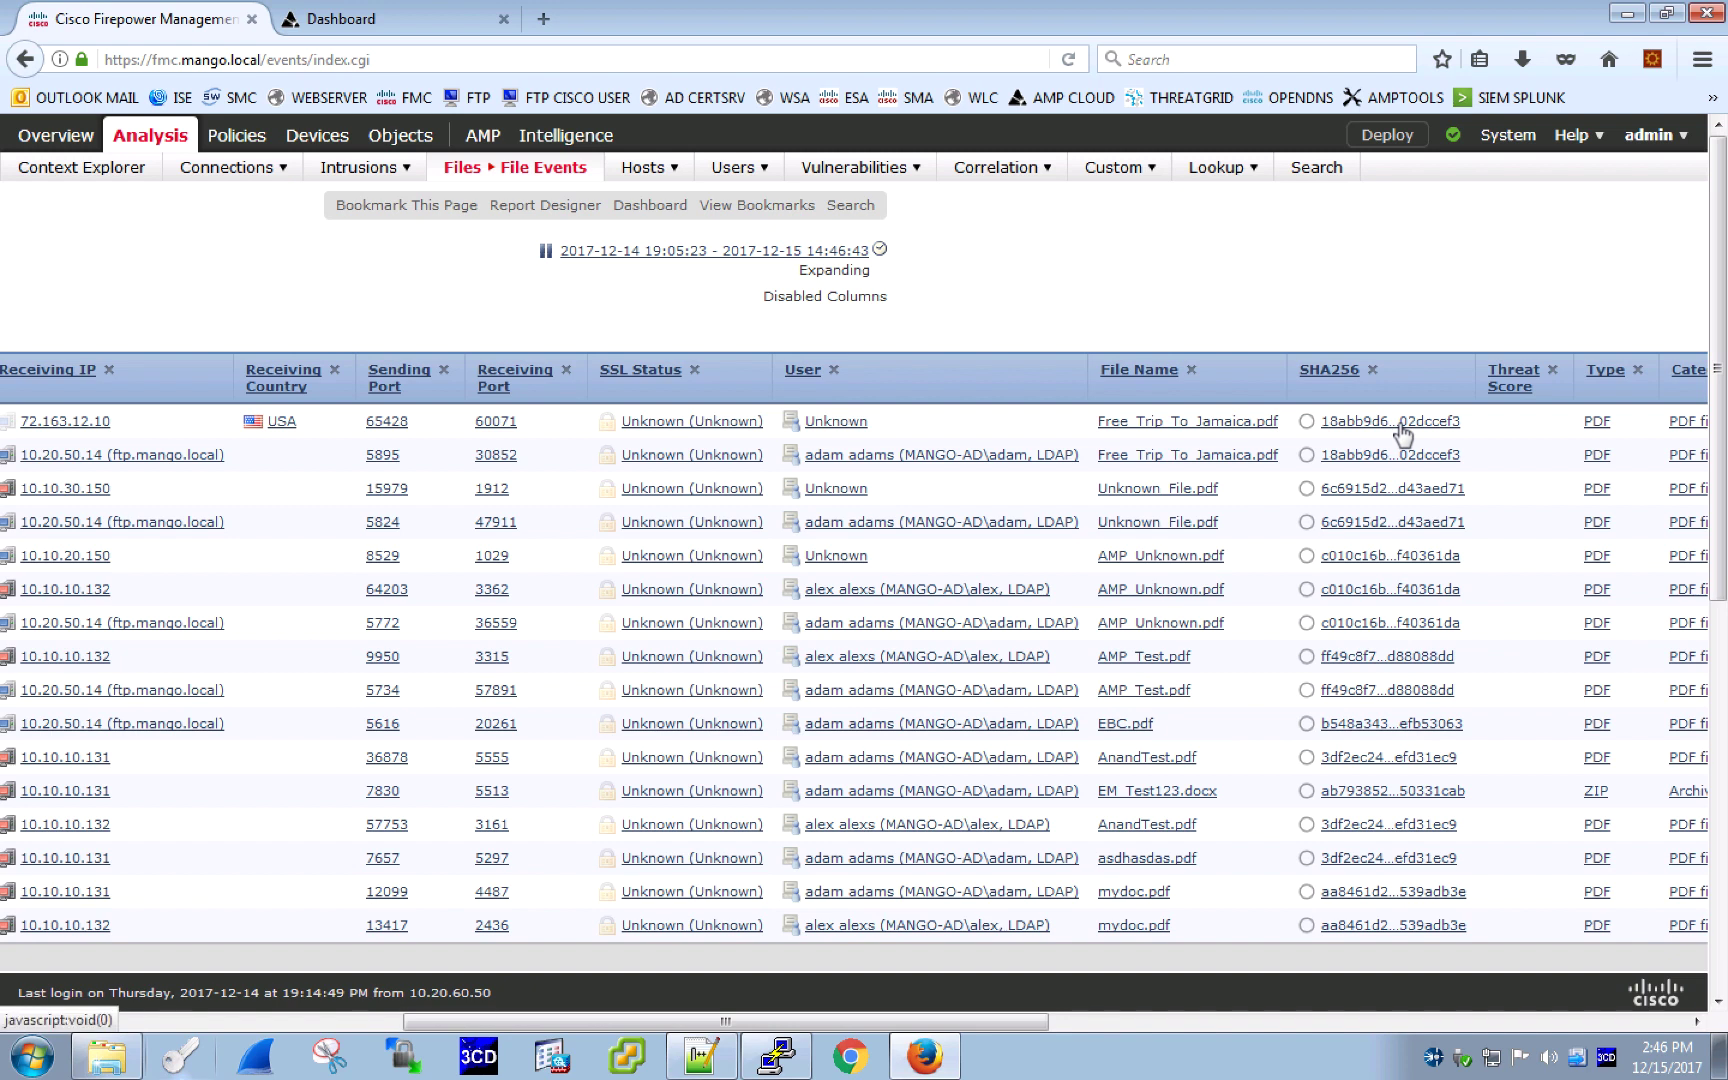
View the file composition of the Free_Trip_To_Jamaica.pdf event's SHA256
{"action": "right_click", "coordinate": [1403, 432]}
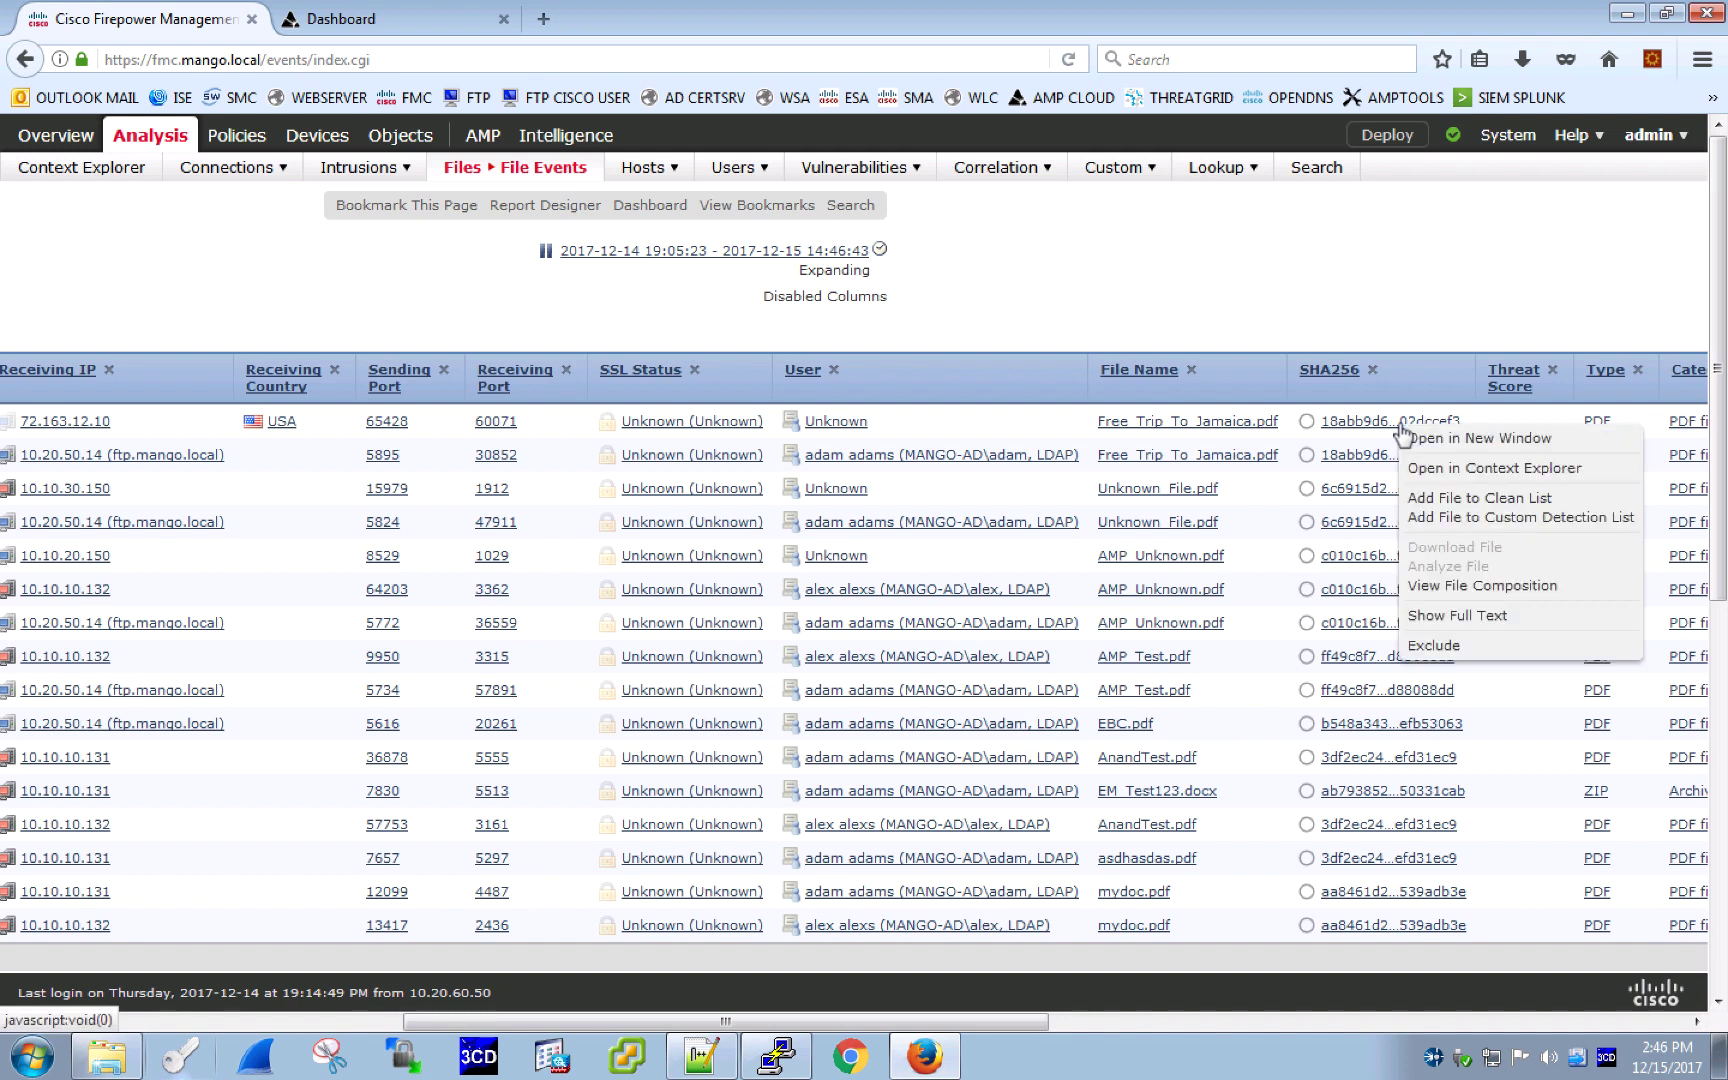
{"action": "left_click", "coordinate": [1433, 584]}
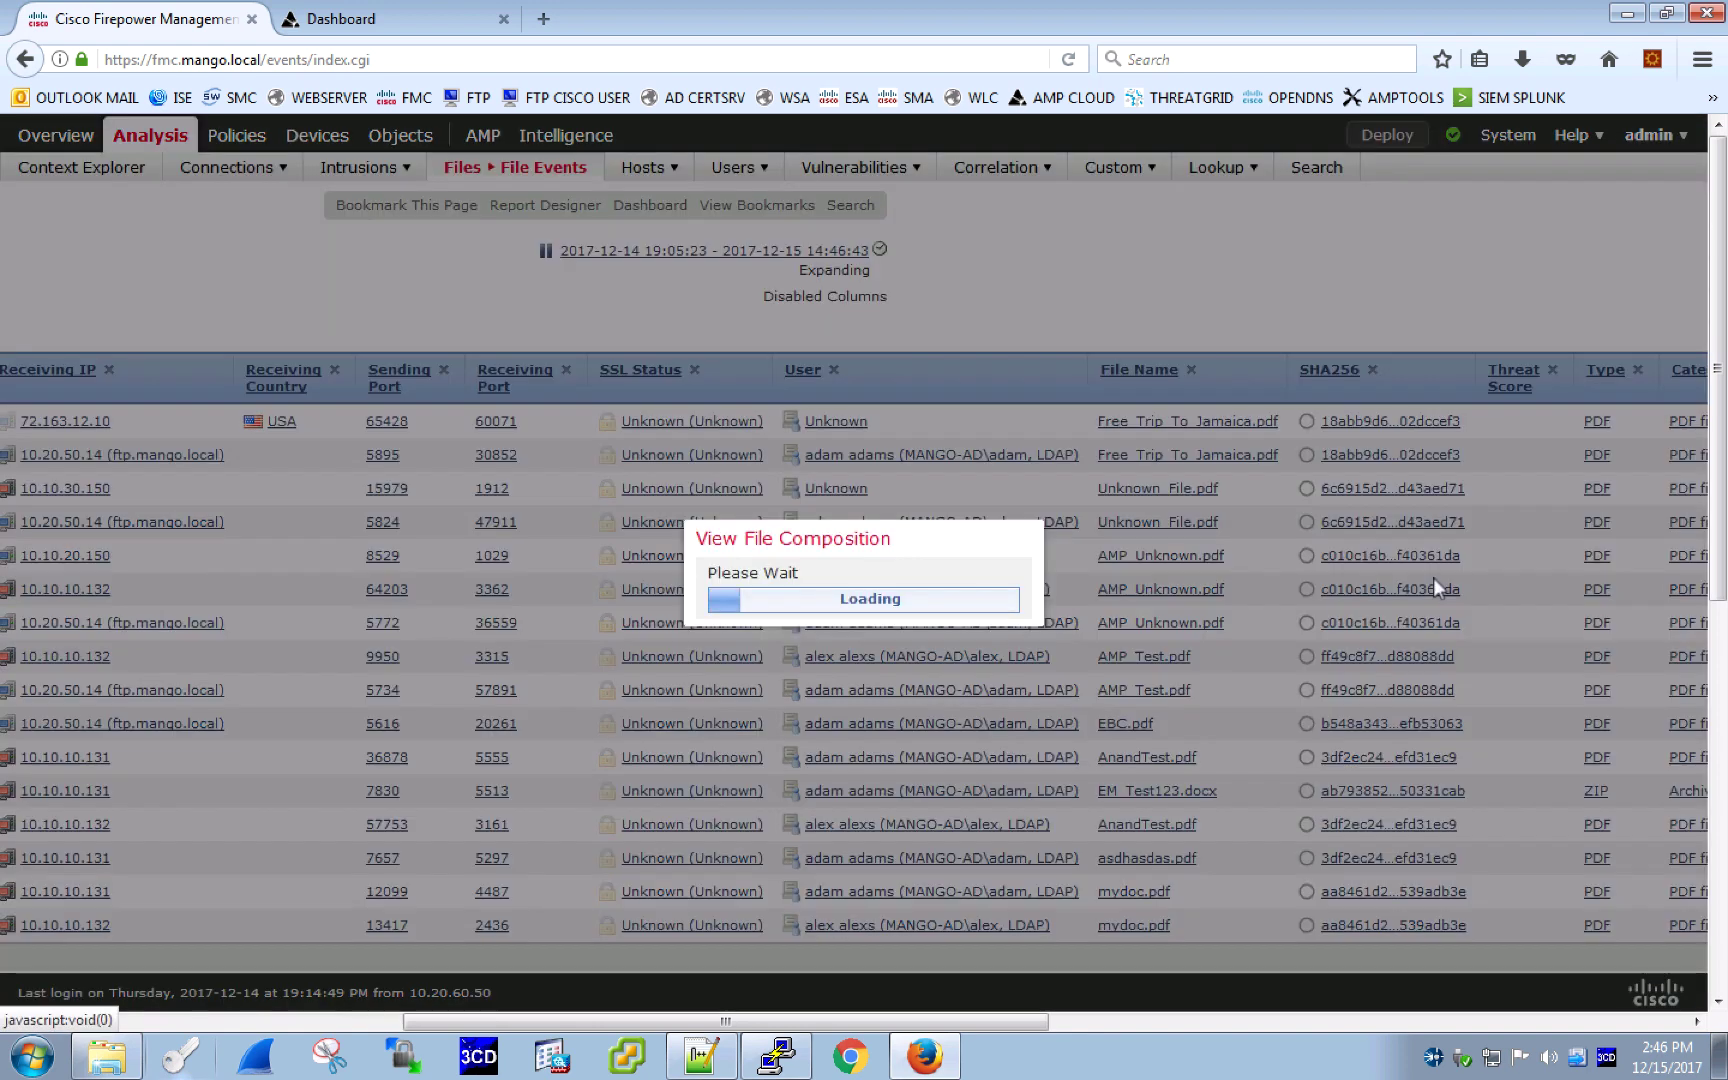
{"action": "left_click_drag", "start_coordinate": [1207, 556], "coordinate": [1217, 680]}
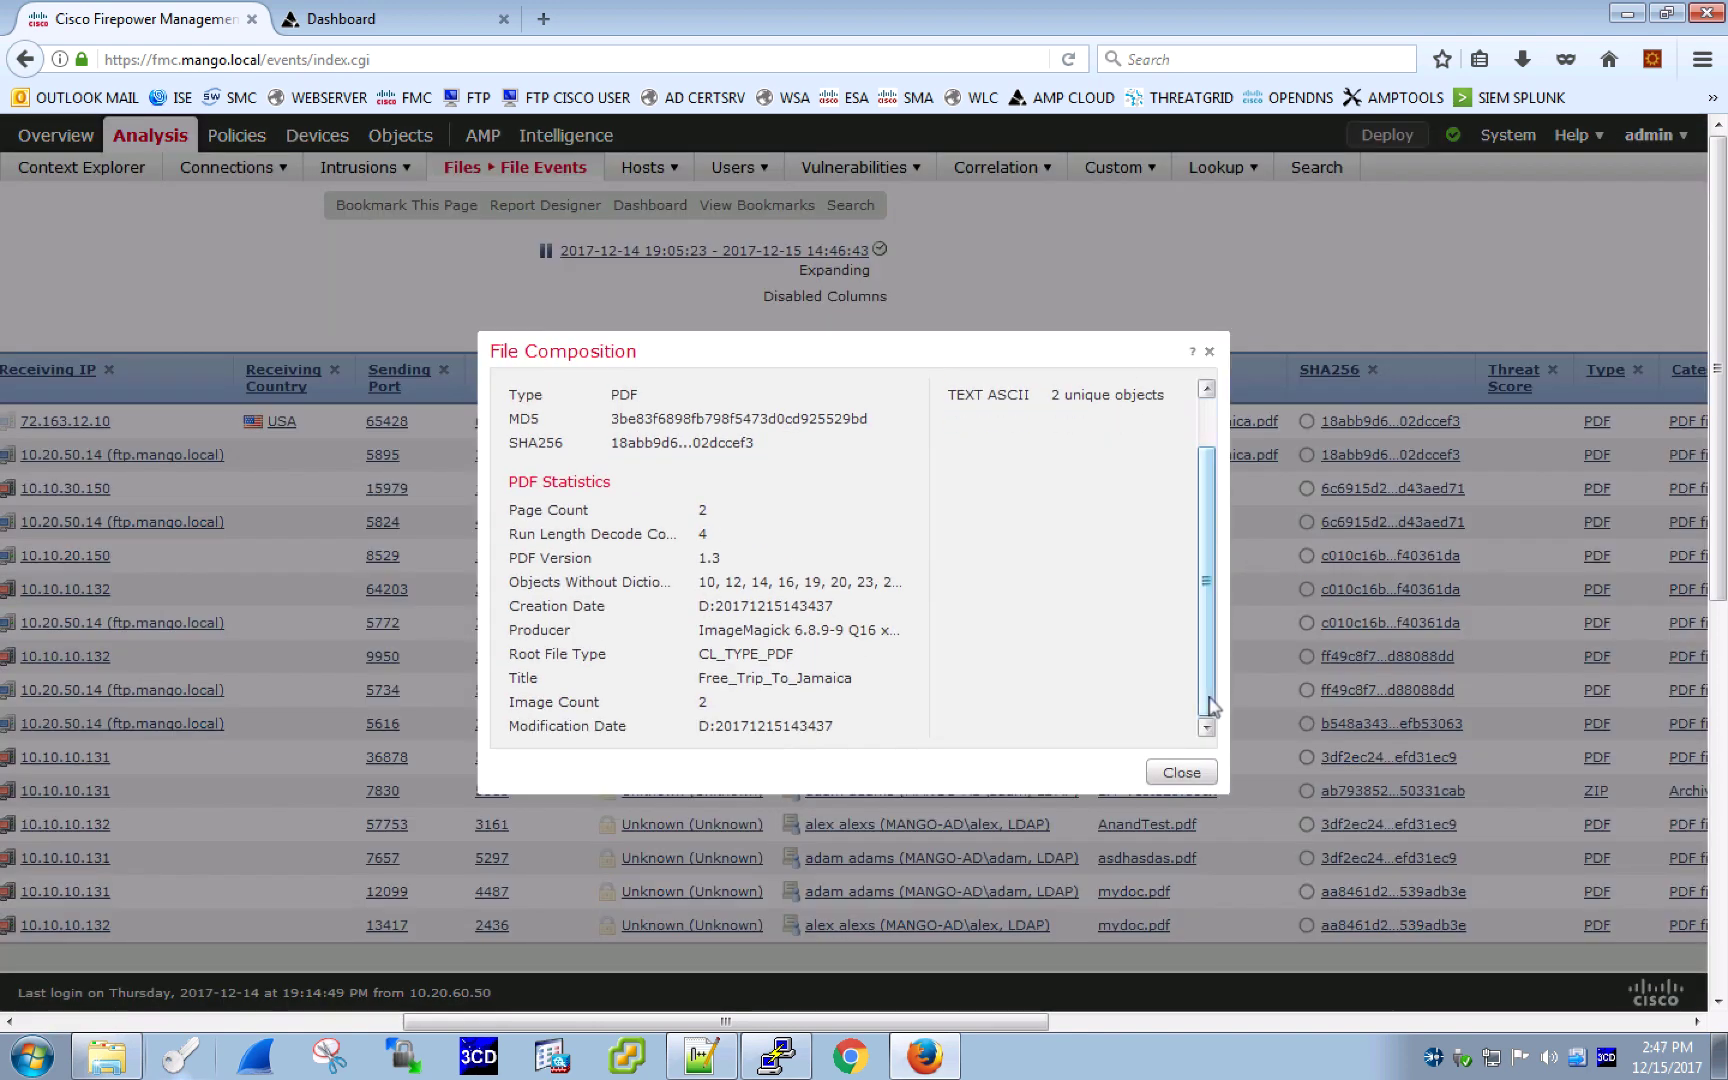
{"action": "left_click", "coordinate": [1192, 773]}
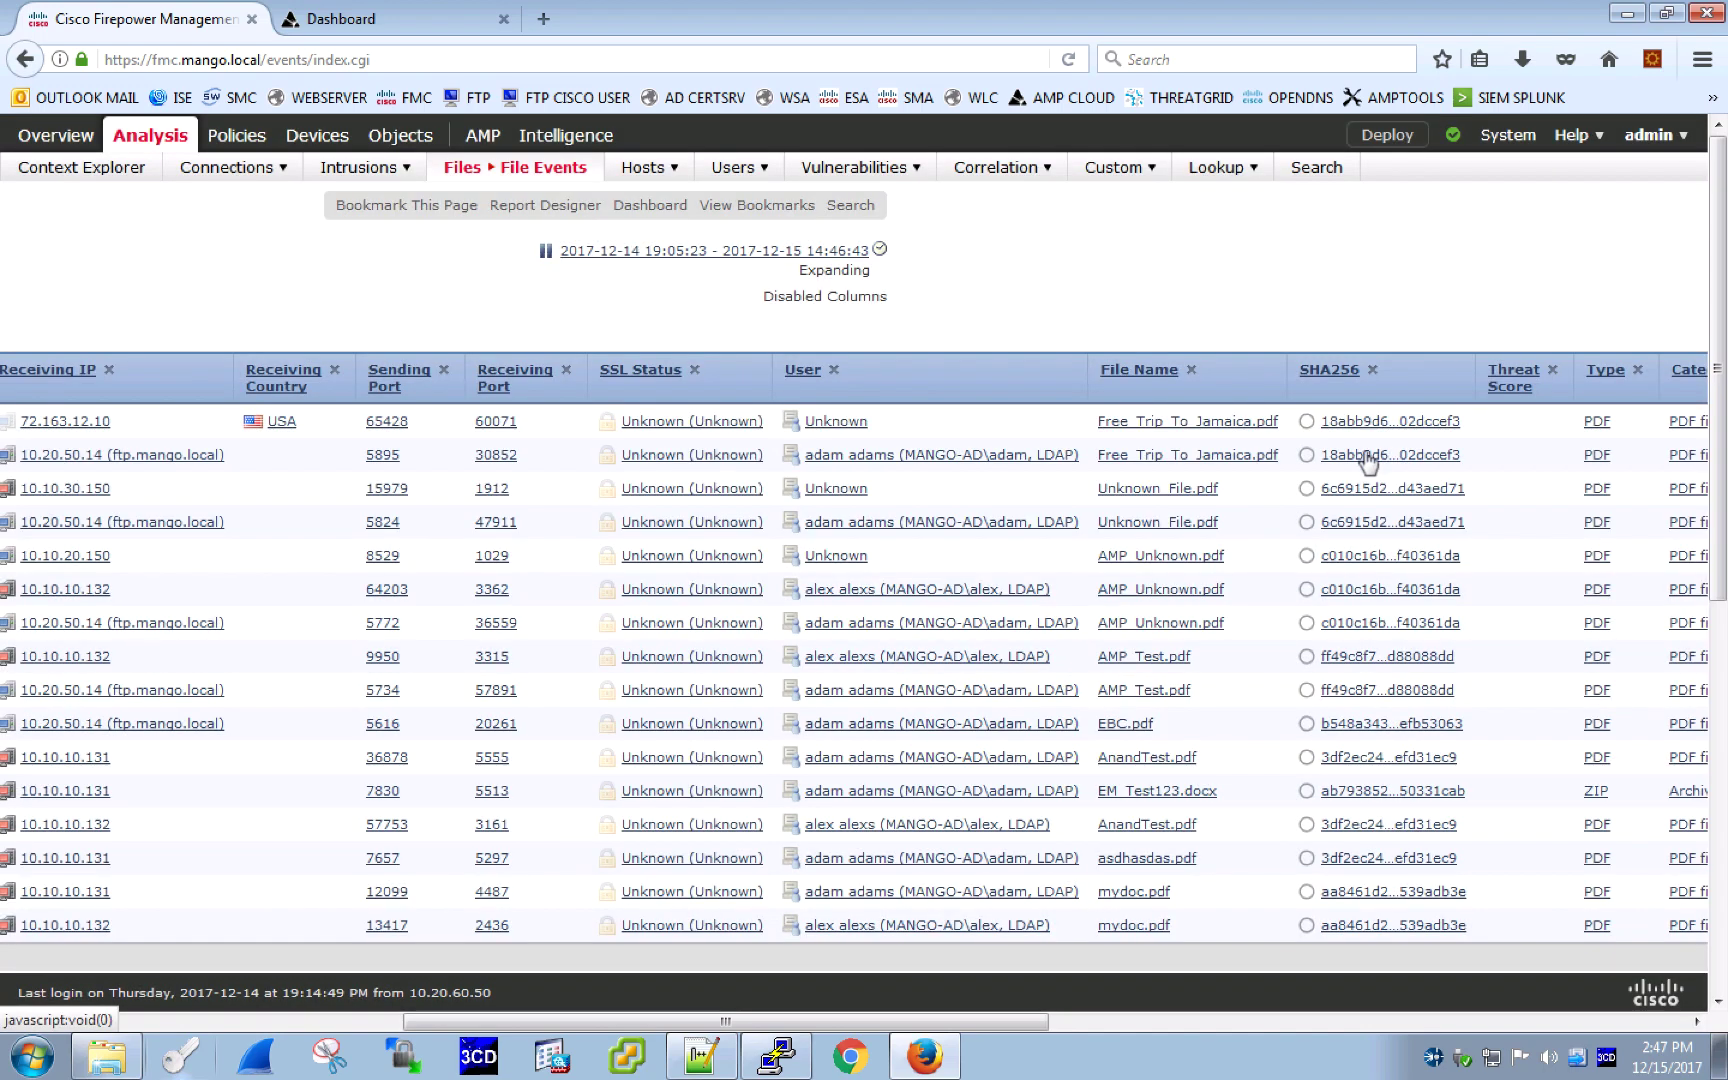
Reveal the PDF's full SHA256 hash and copy it
{"action": "right_click", "coordinate": [1377, 426]}
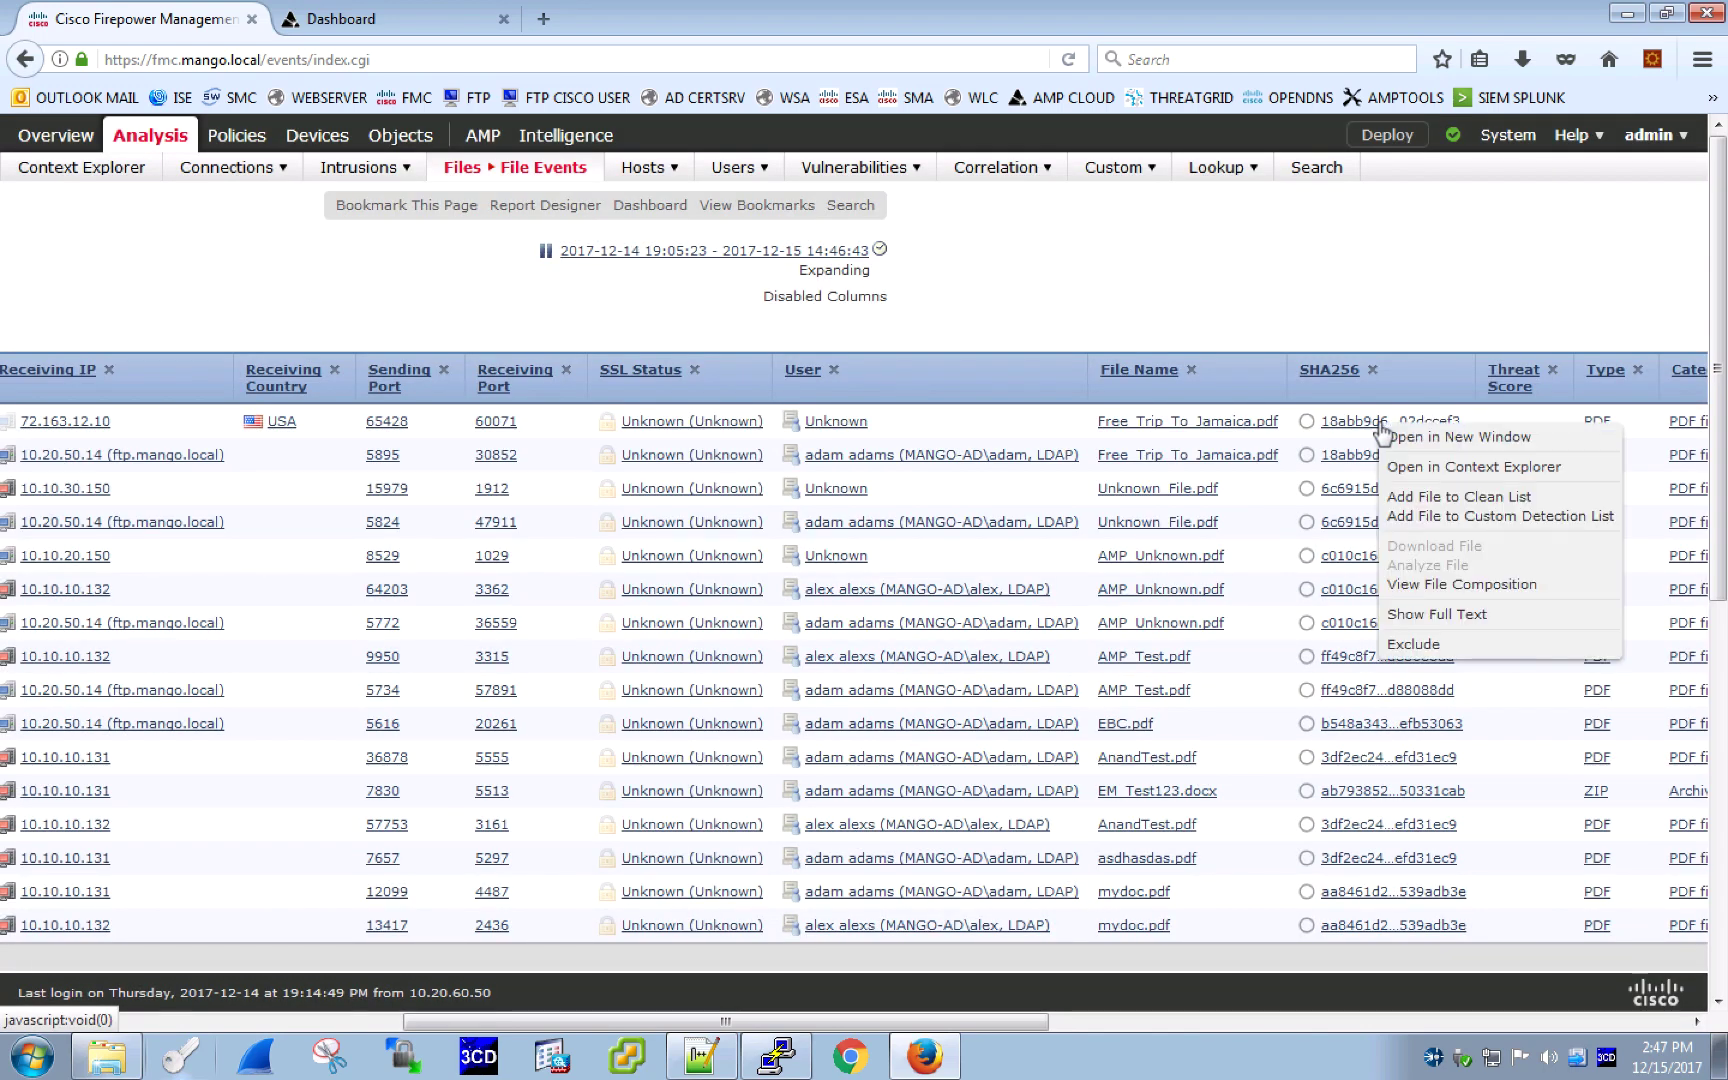
{"action": "left_click", "coordinate": [1413, 619]}
{"action": "double_click", "coordinate": [1020, 560]}
{"action": "right_click", "coordinate": [1020, 560]}
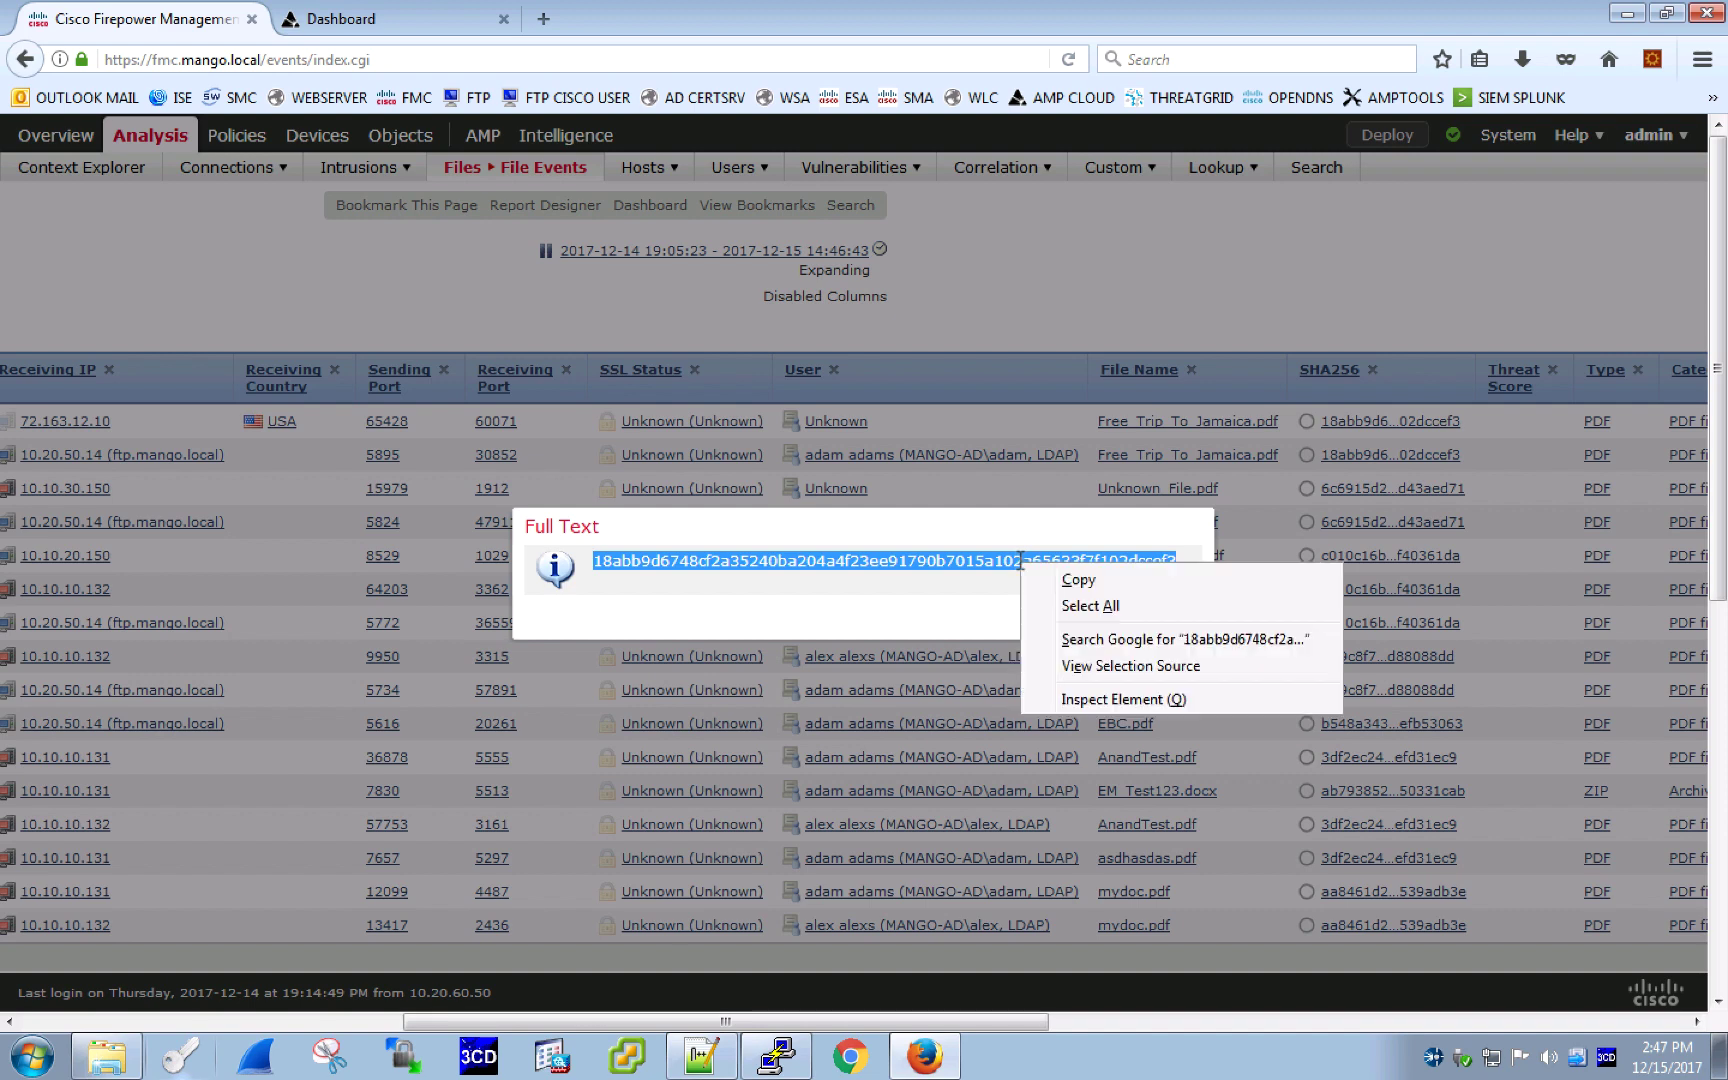
{"action": "left_click", "coordinate": [1060, 578]}
Search AMP for Endpoints for the pasted SHA256 hash of the PDF
{"action": "left_click", "coordinate": [424, 22]}
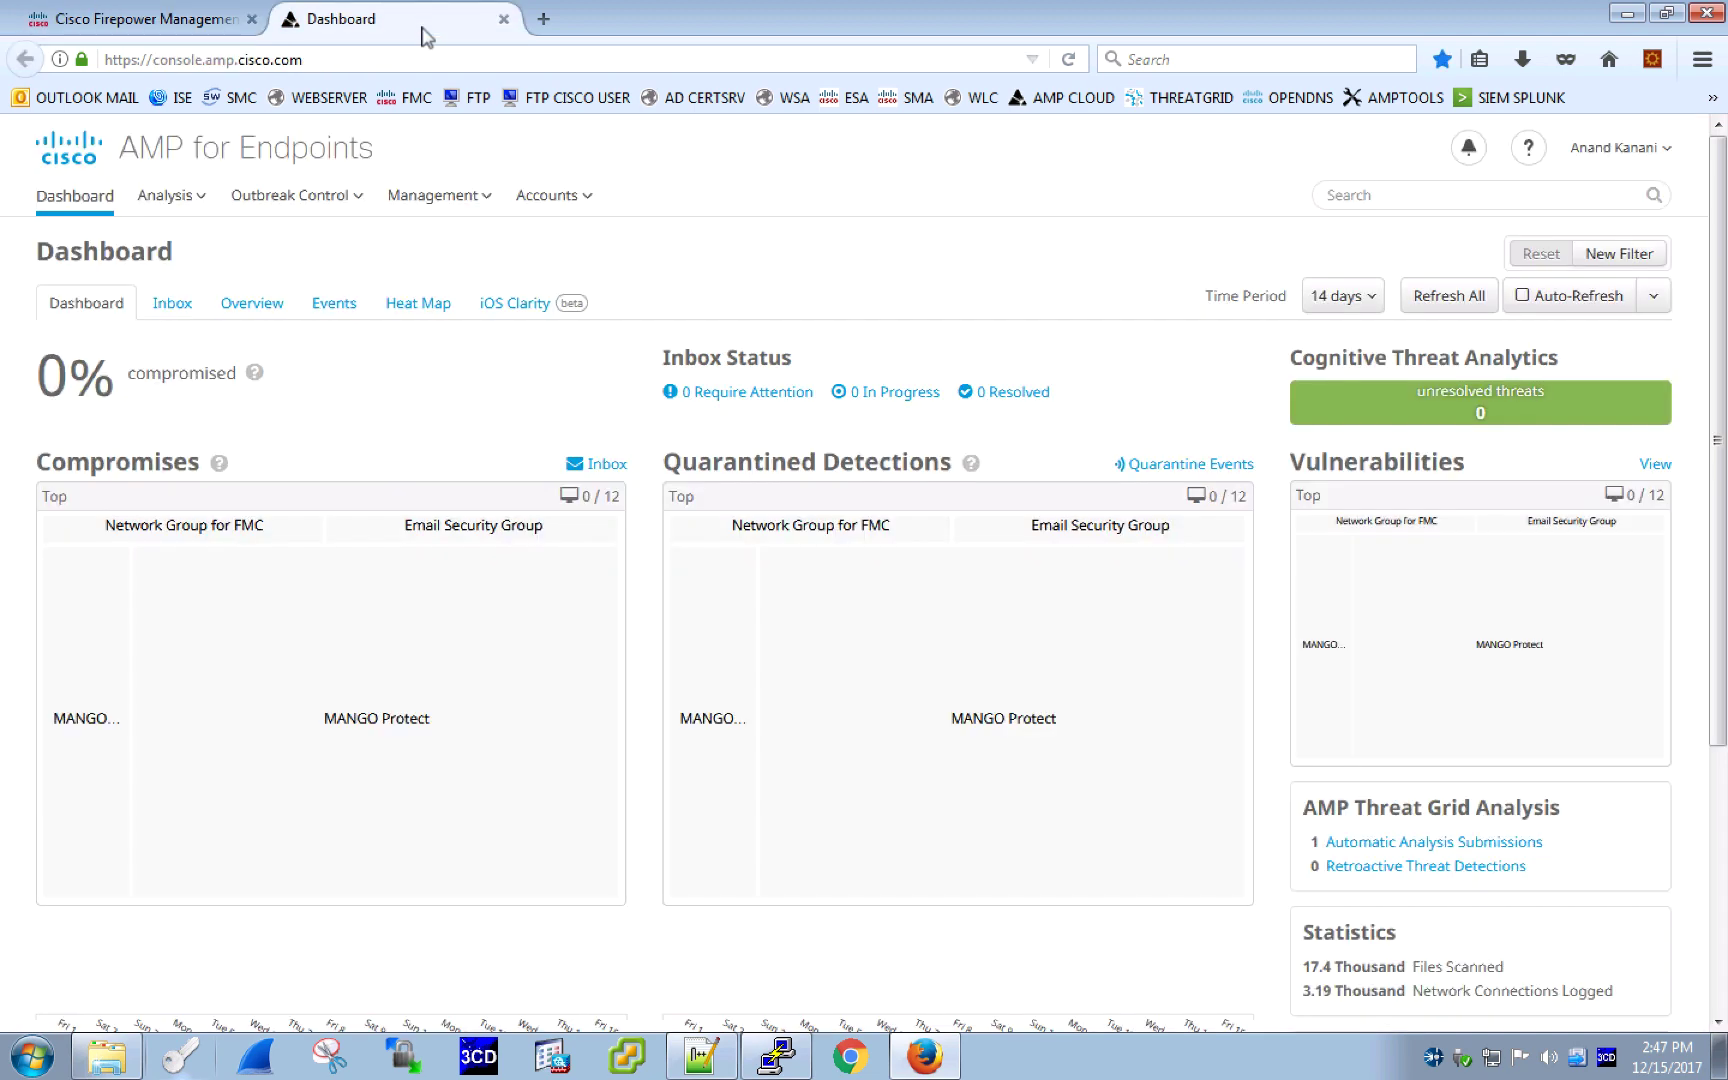
{"action": "left_click", "coordinate": [1343, 192]}
{"action": "right_click", "coordinate": [1343, 192]}
{"action": "left_click", "coordinate": [1402, 295]}
{"action": "left_click", "coordinate": [1654, 195]}
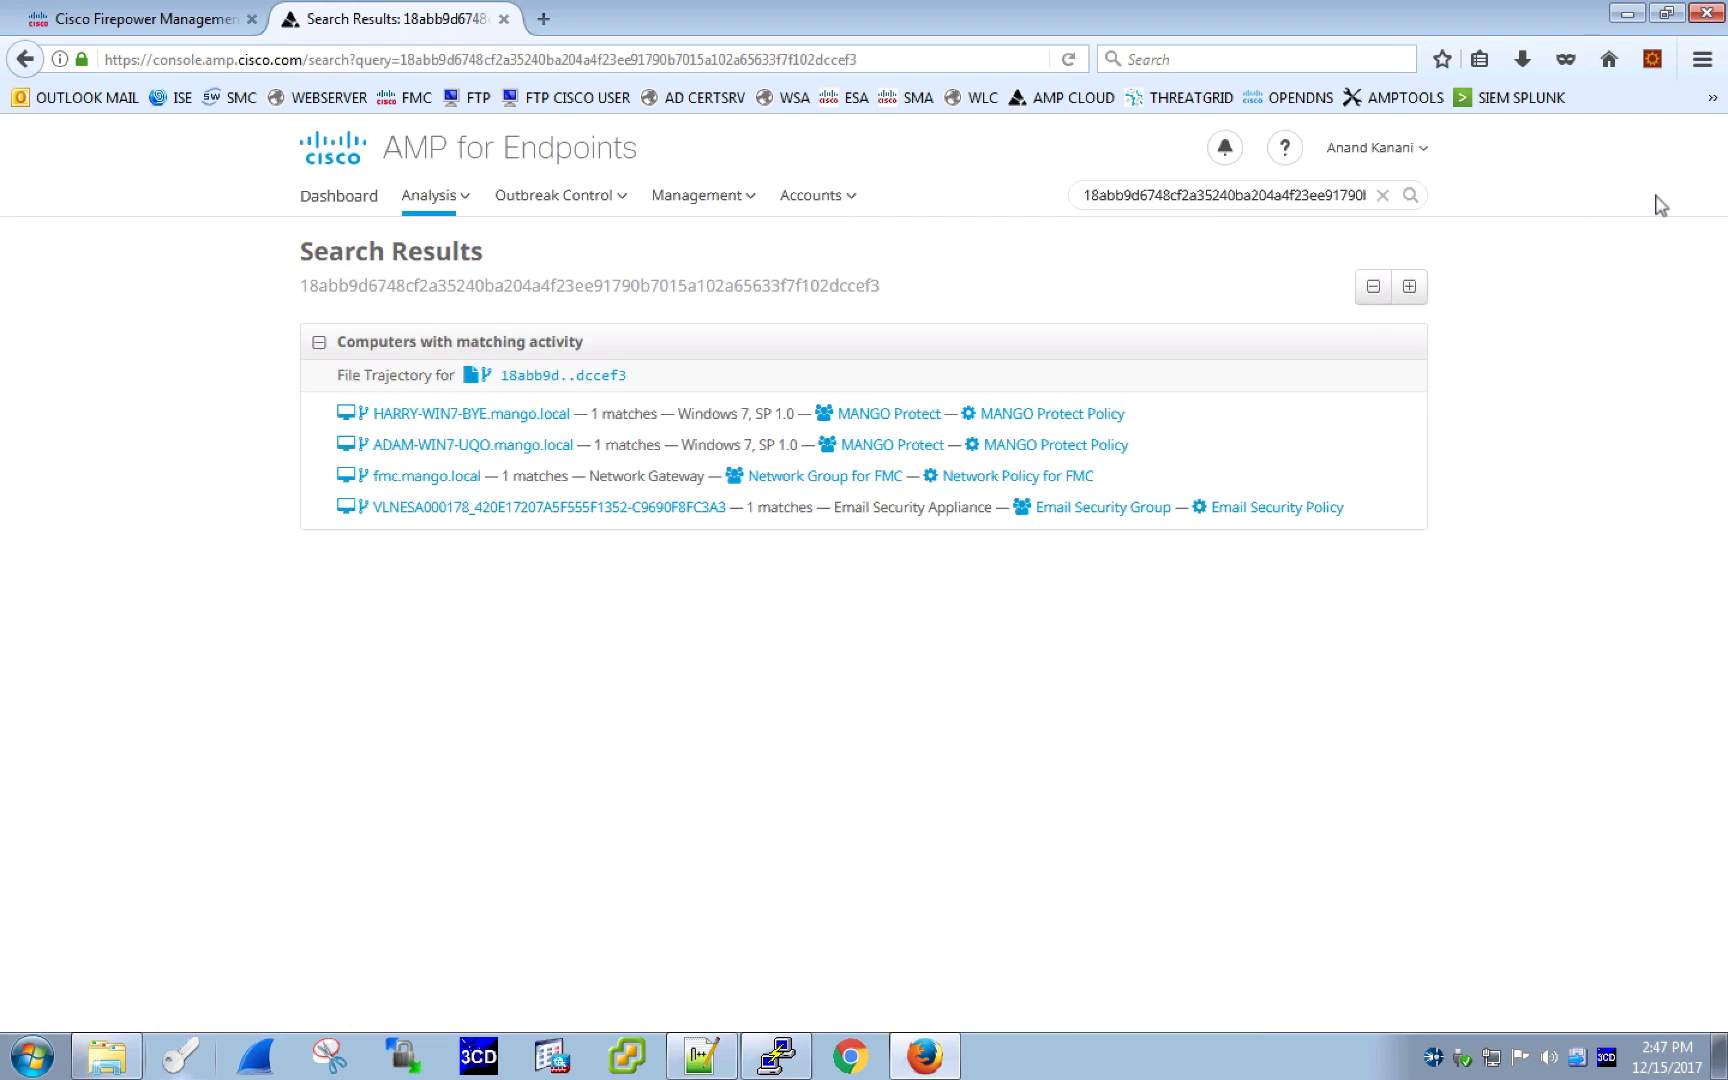
Review the hash's File Trajectory, then go back to the search results
{"action": "left_click", "coordinate": [579, 375]}
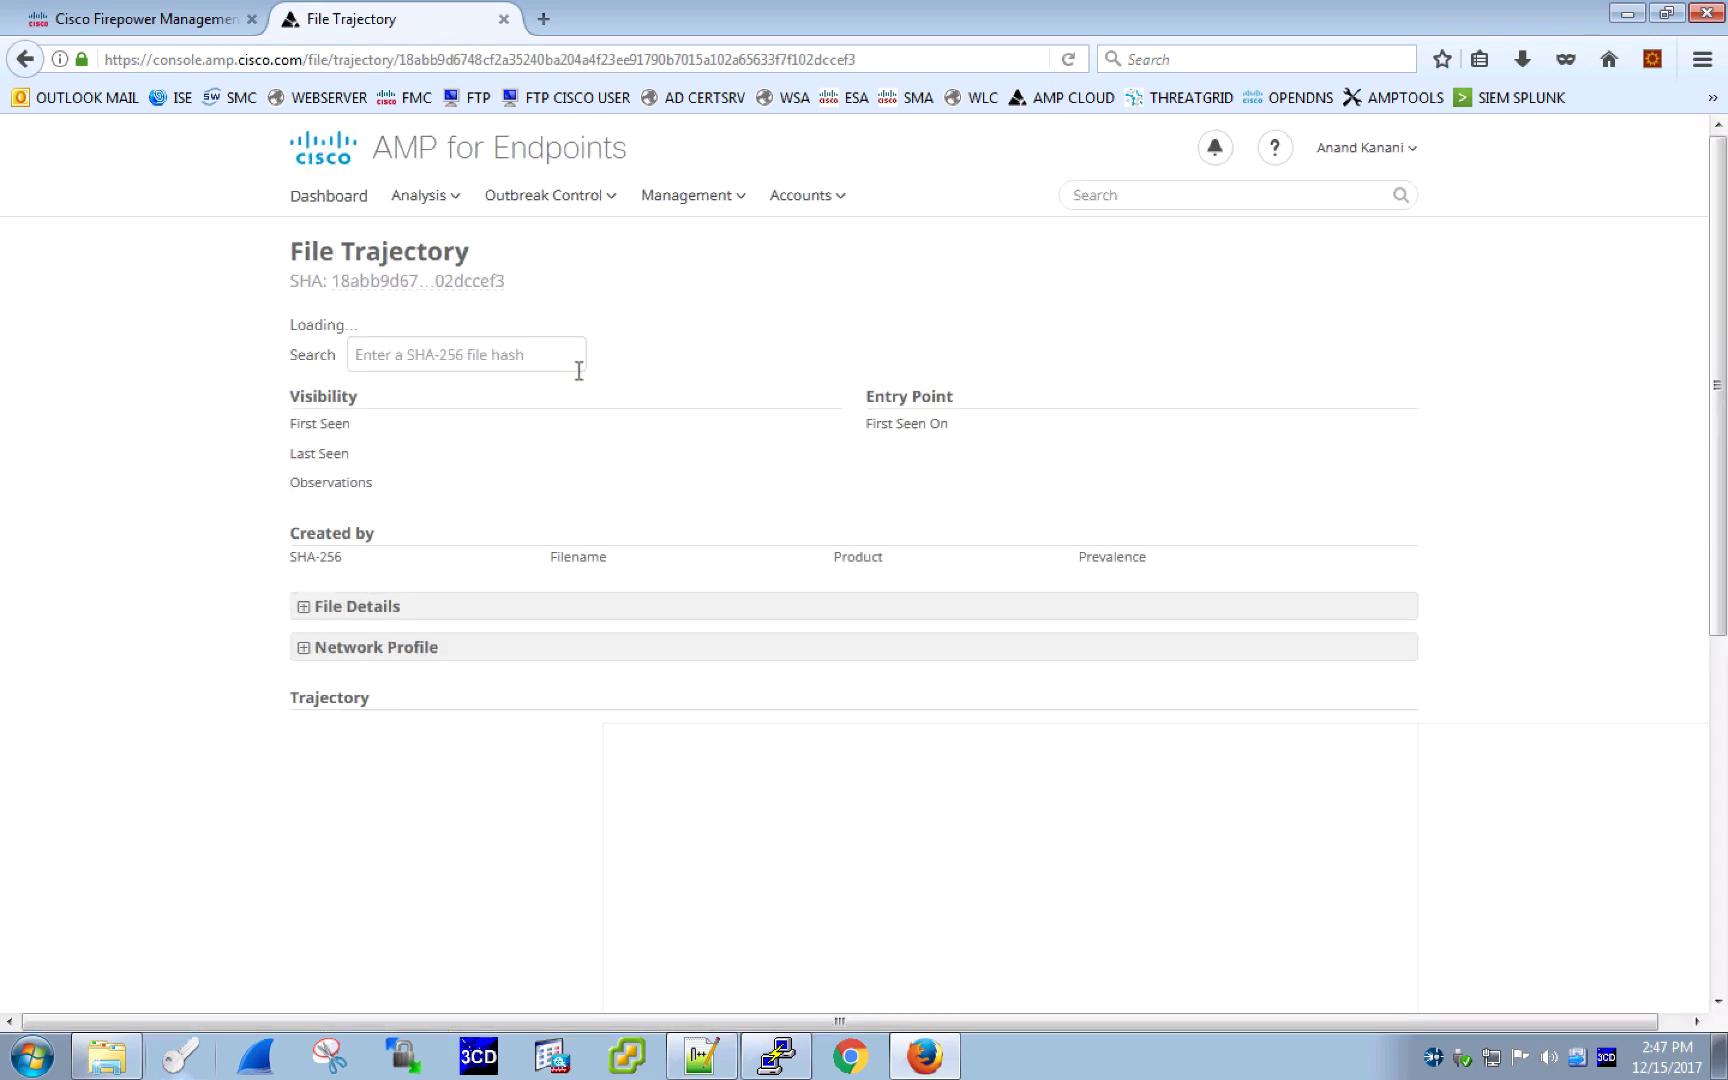
{"action": "scroll", "coordinate": [579, 371], "scroll_direction": "down", "scroll_amount": 5}
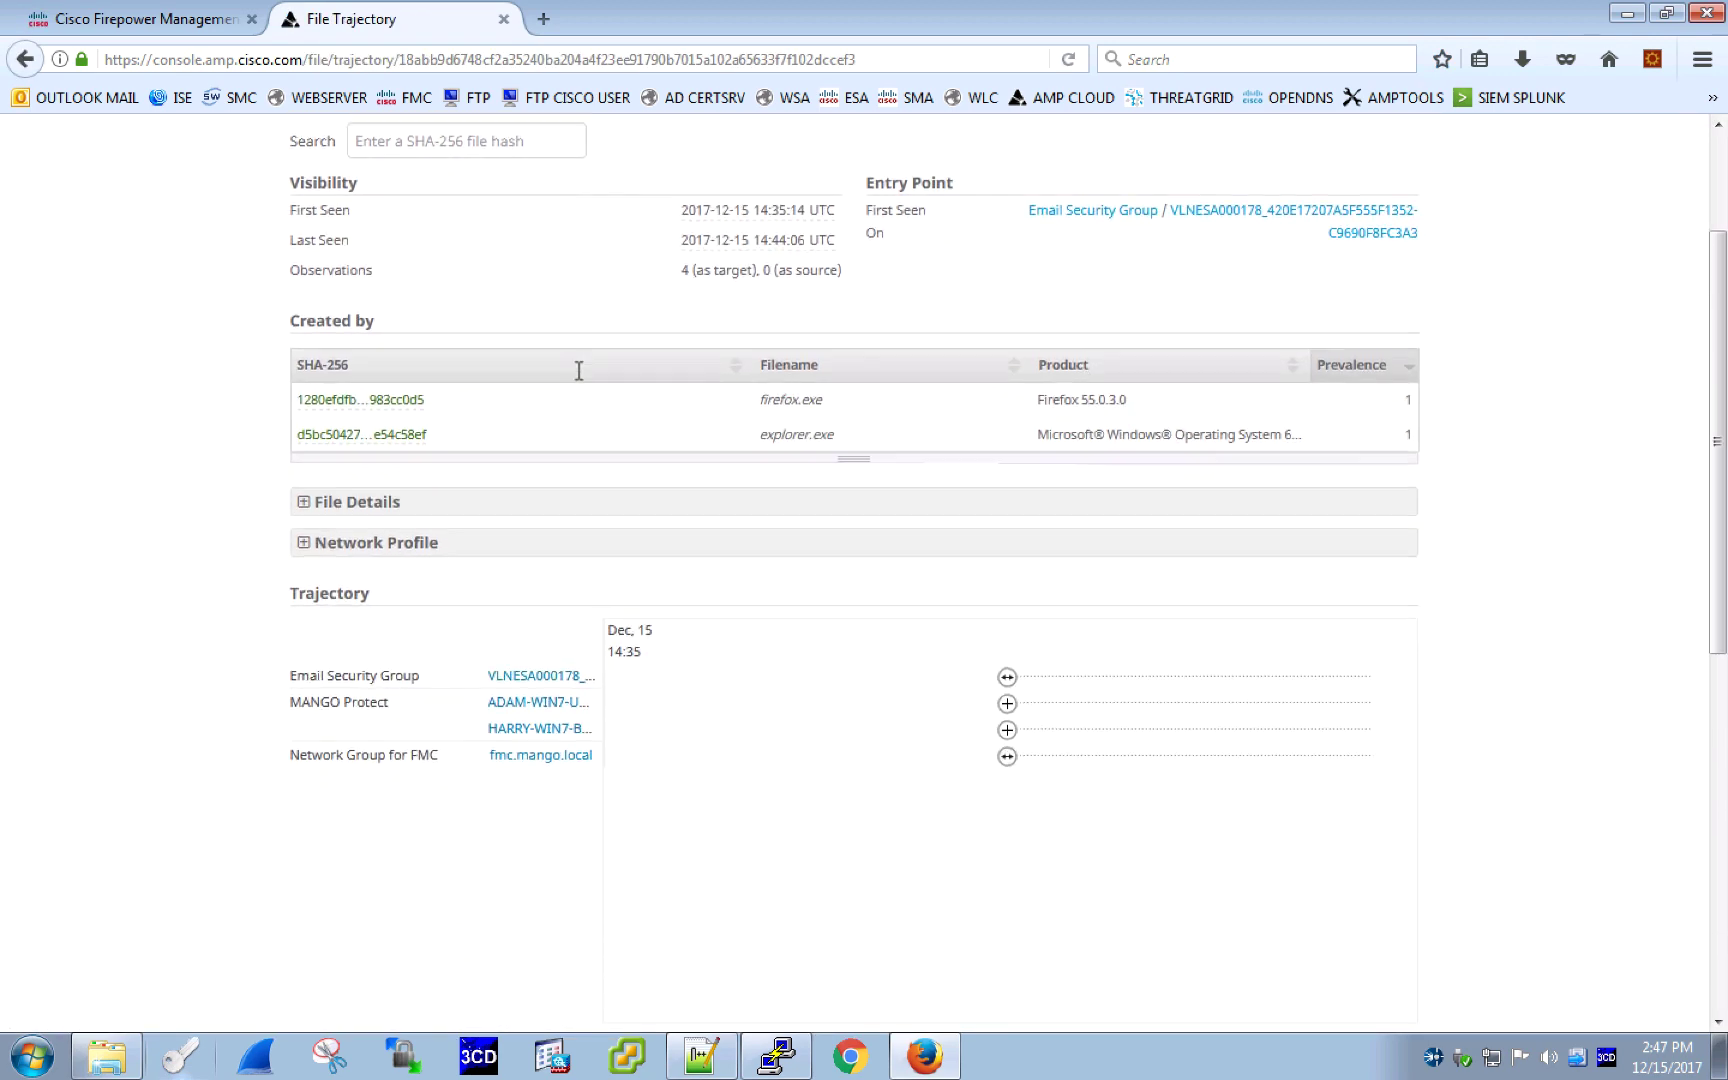
{"action": "scroll", "coordinate": [579, 371], "scroll_direction": "down", "scroll_amount": 5}
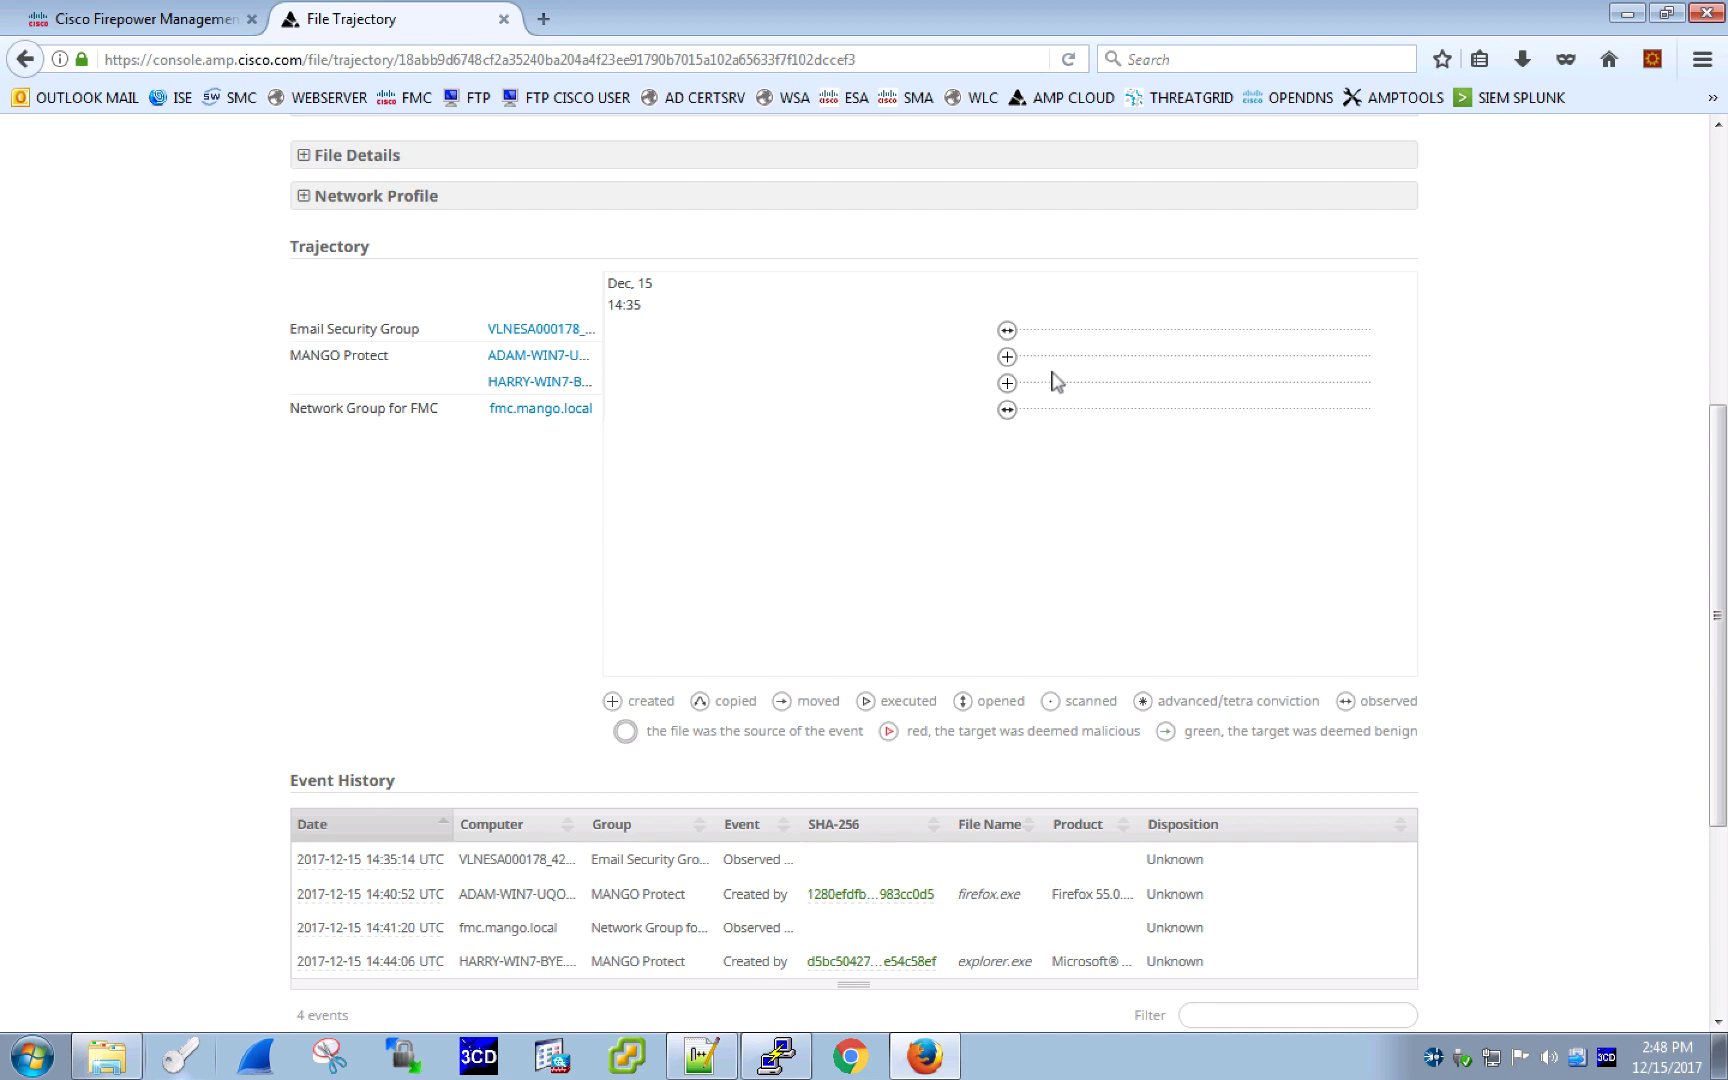
{"action": "mouse_move", "coordinate": [1008, 340]}
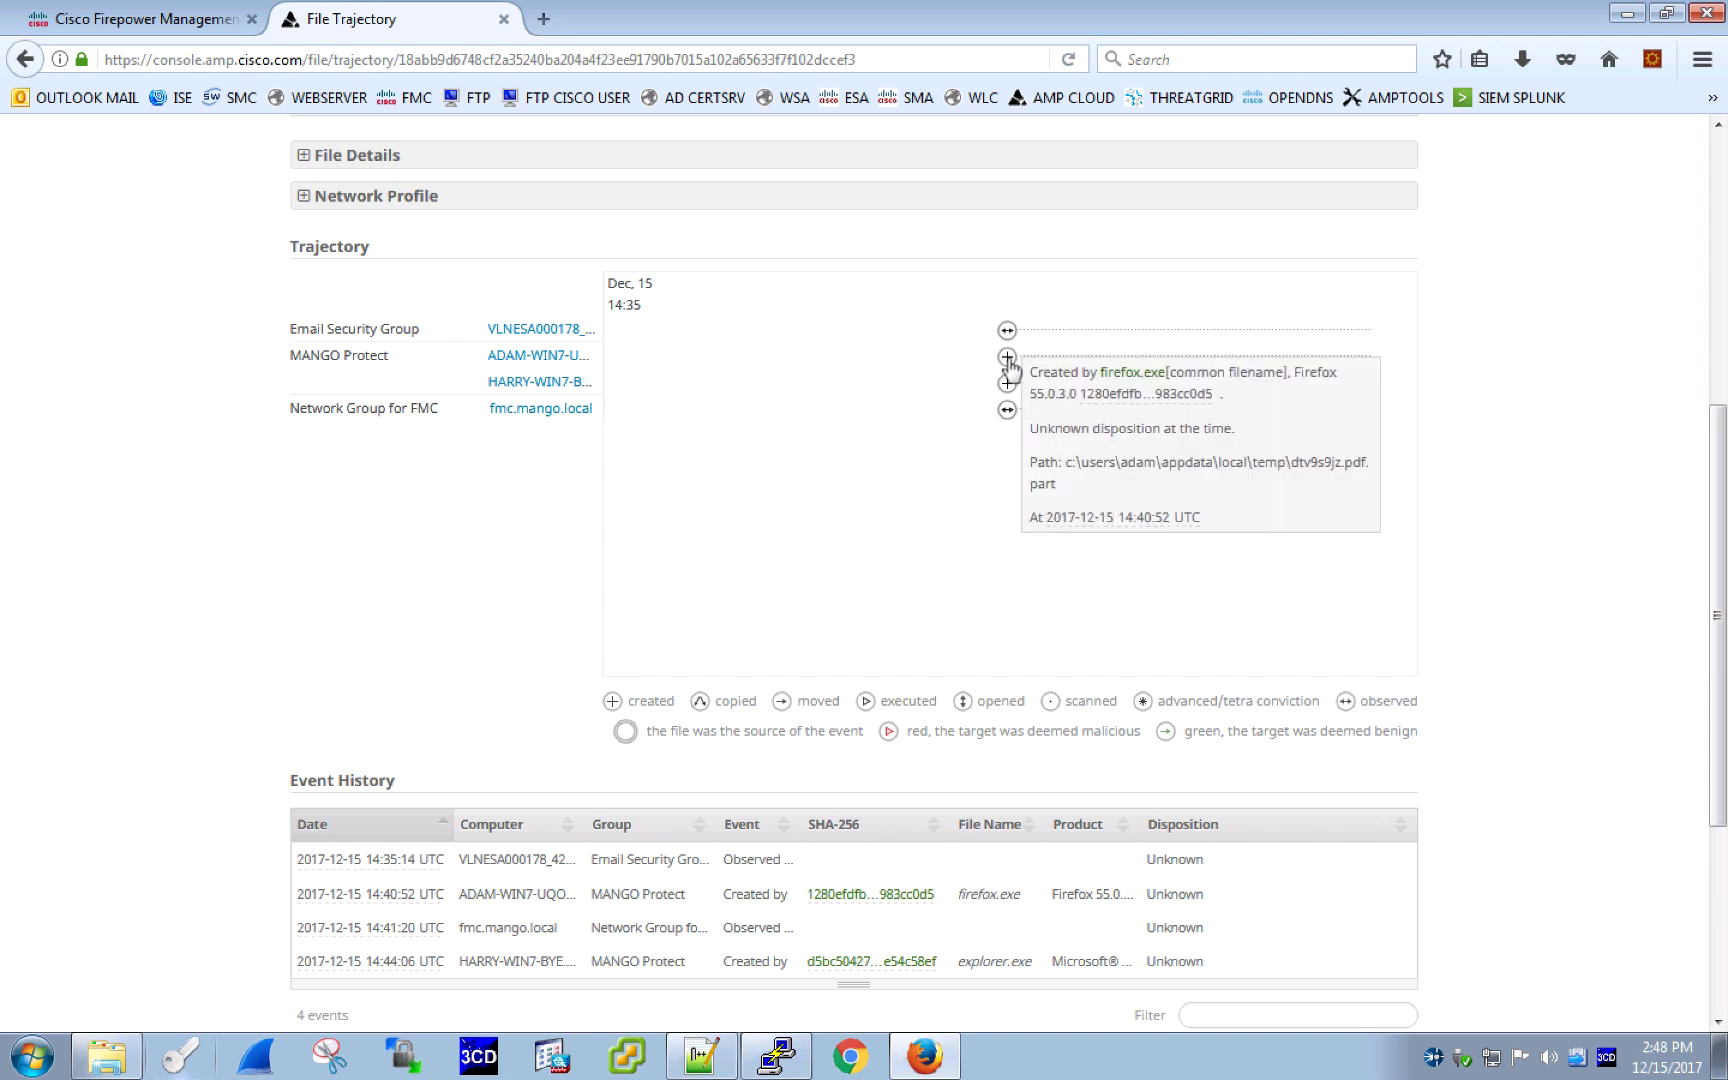
{"action": "mouse_move", "coordinate": [1011, 422]}
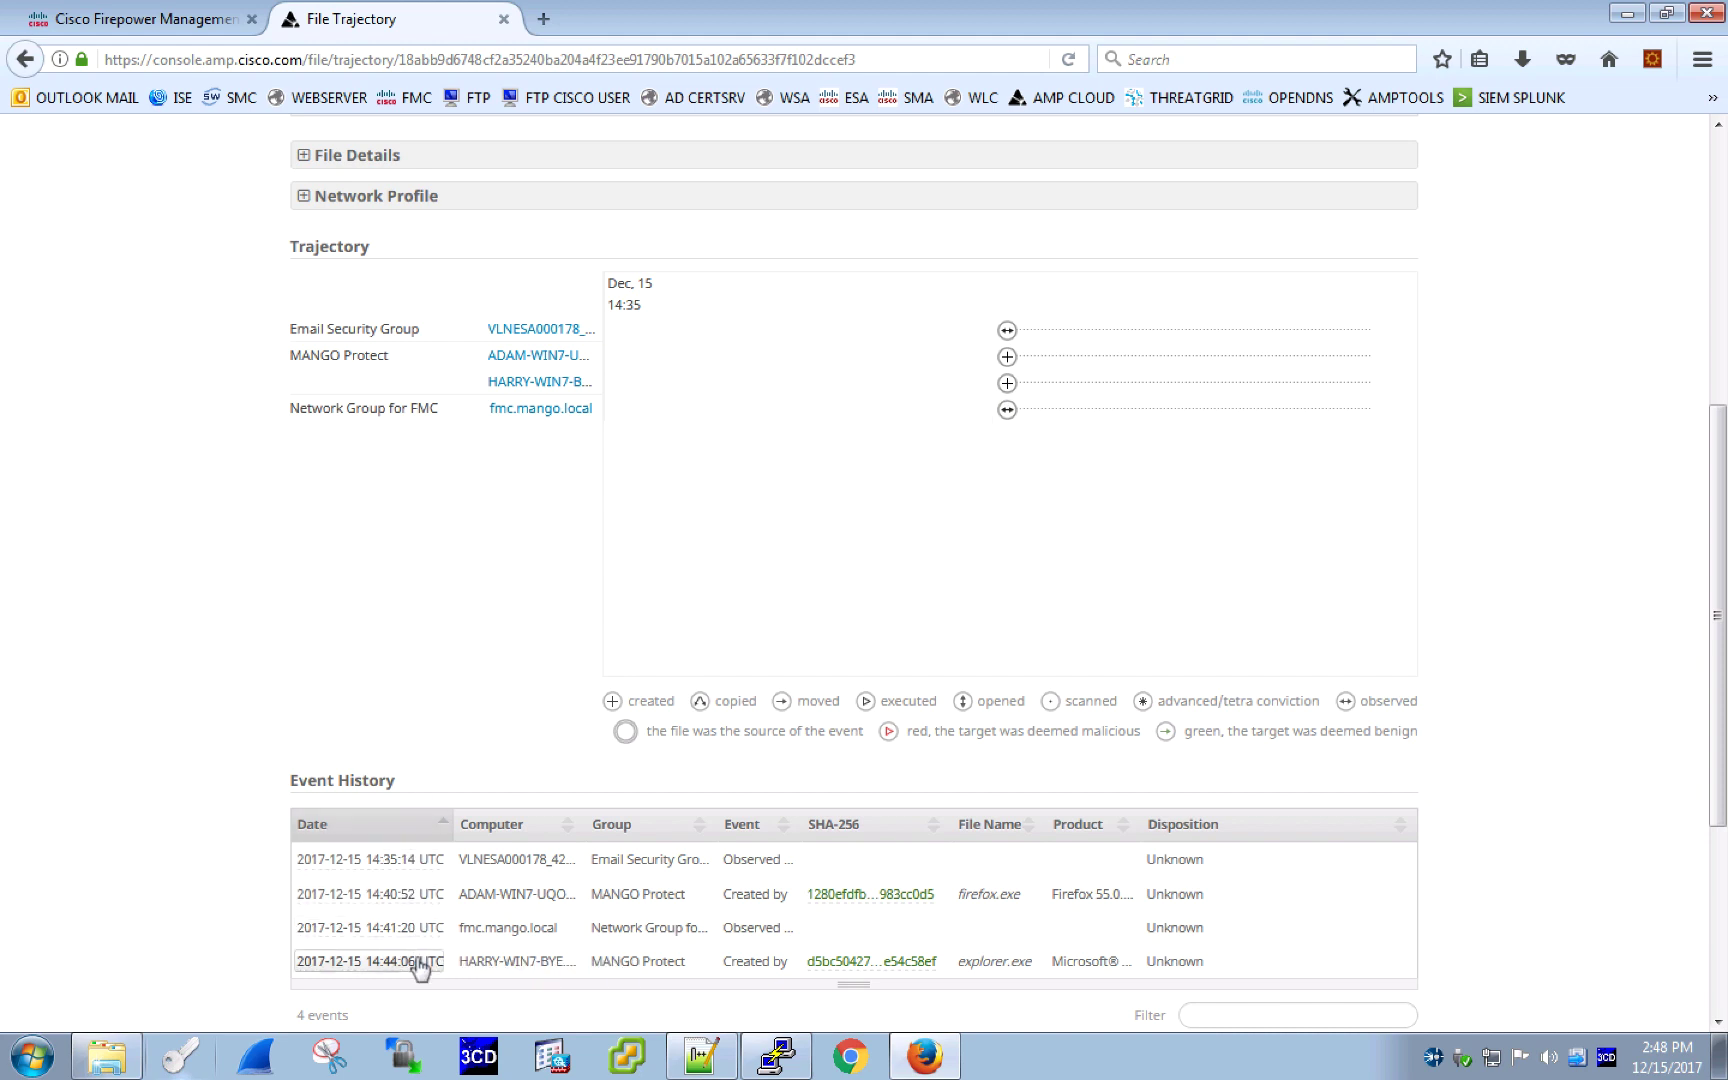
{"action": "left_click", "coordinate": [26, 61]}
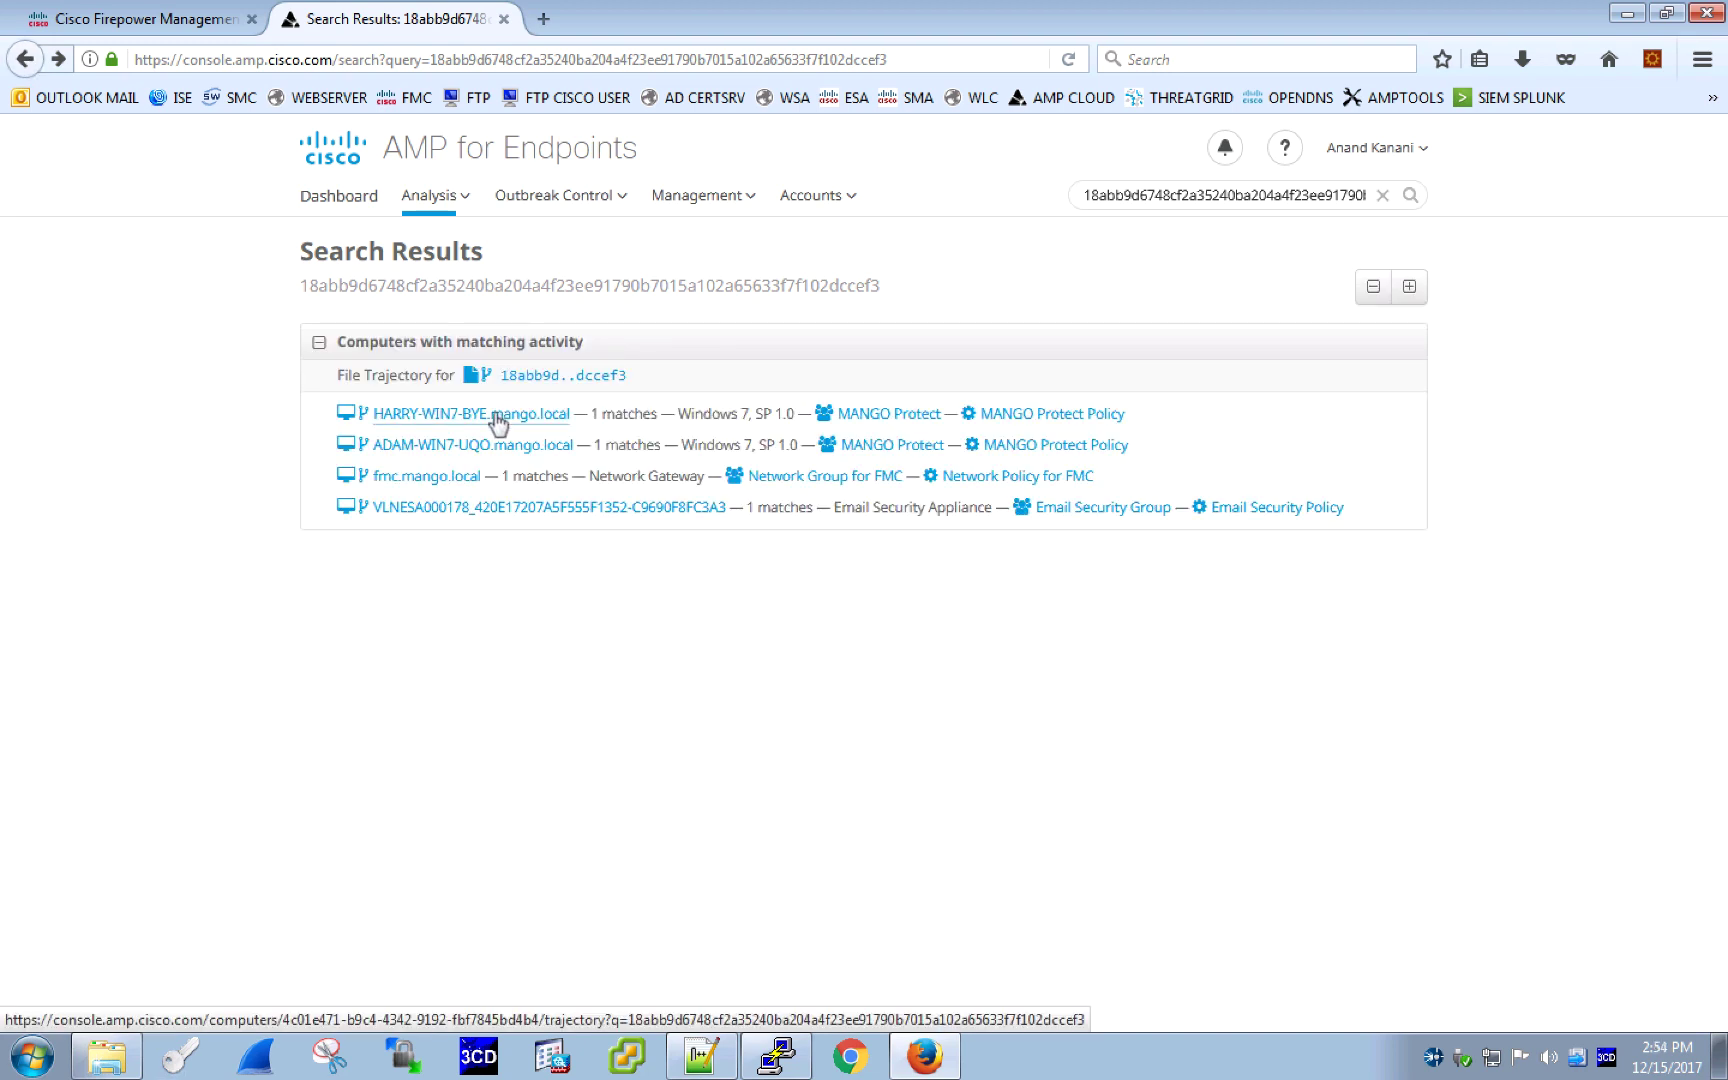
Open the first computer's Device Trajectory, check the PDF creation event, and clear the hash filter
{"action": "left_click", "coordinate": [497, 419]}
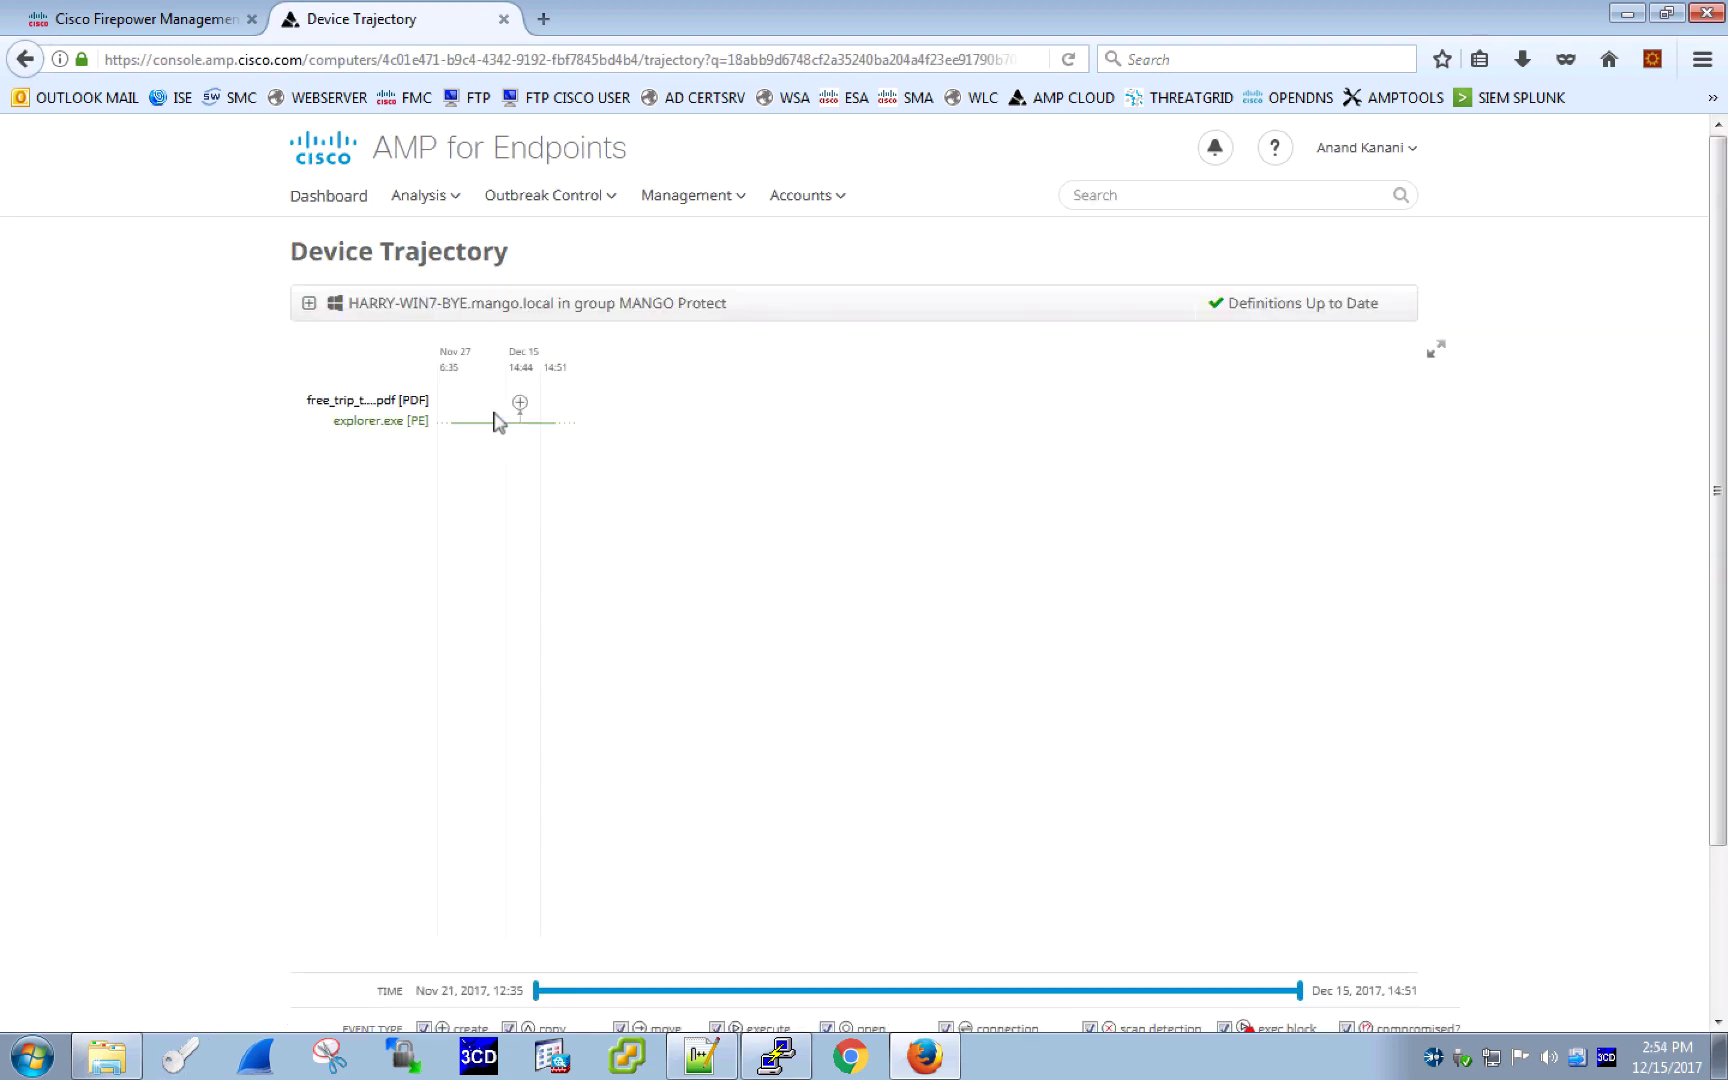
{"action": "left_click", "coordinate": [520, 403]}
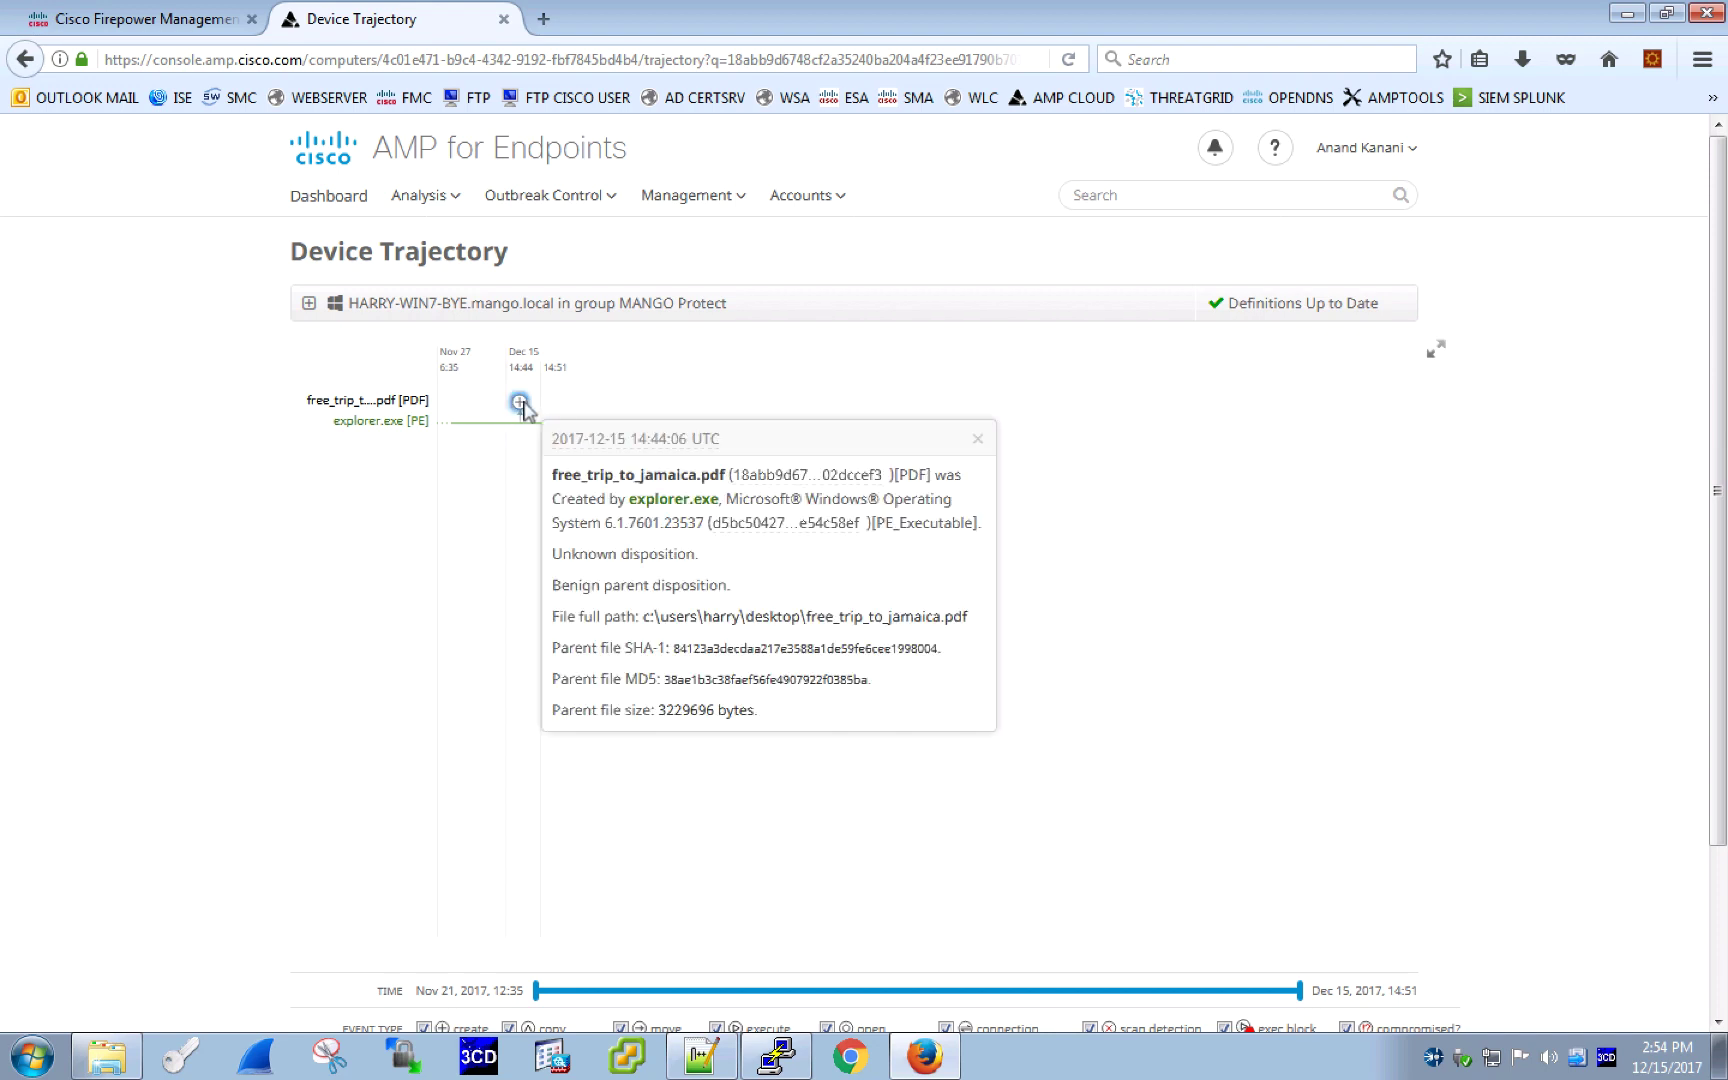
{"action": "left_click", "coordinate": [390, 633]}
{"action": "scroll", "coordinate": [390, 633], "scroll_direction": "down", "scroll_amount": 4}
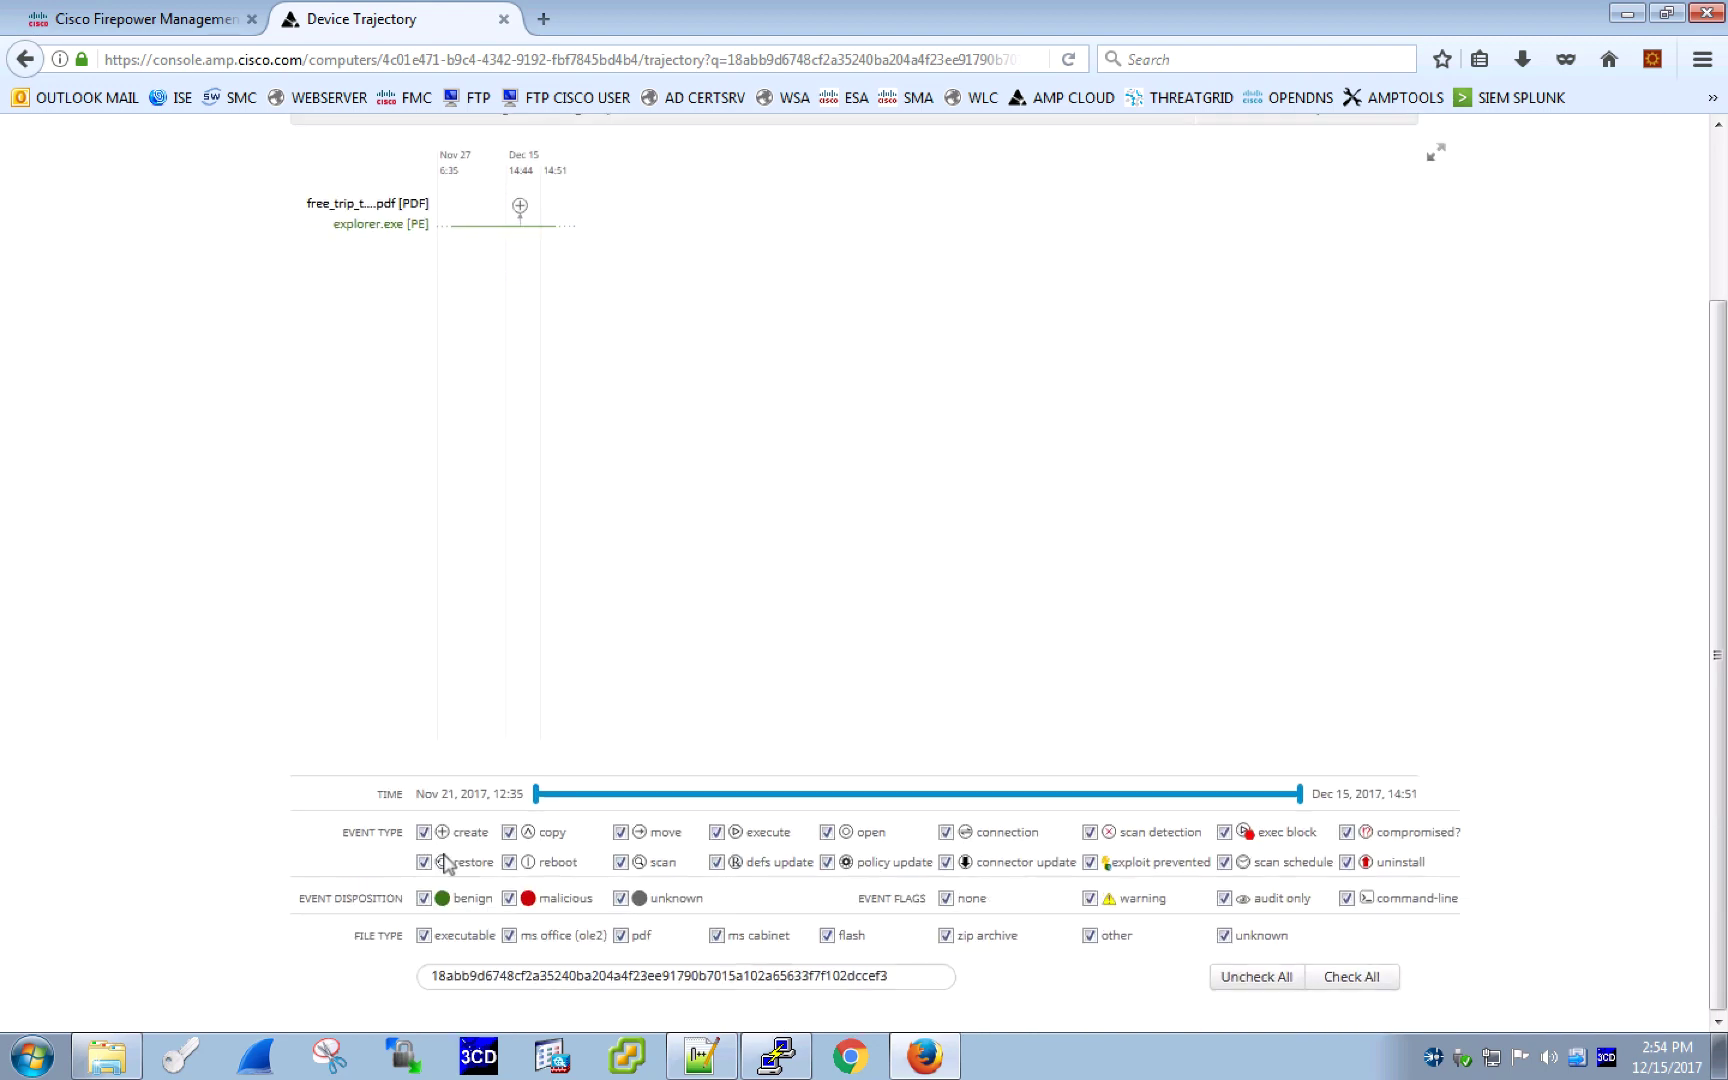
{"action": "double_click", "coordinate": [496, 977]}
{"action": "key", "text": "BackSpace"}
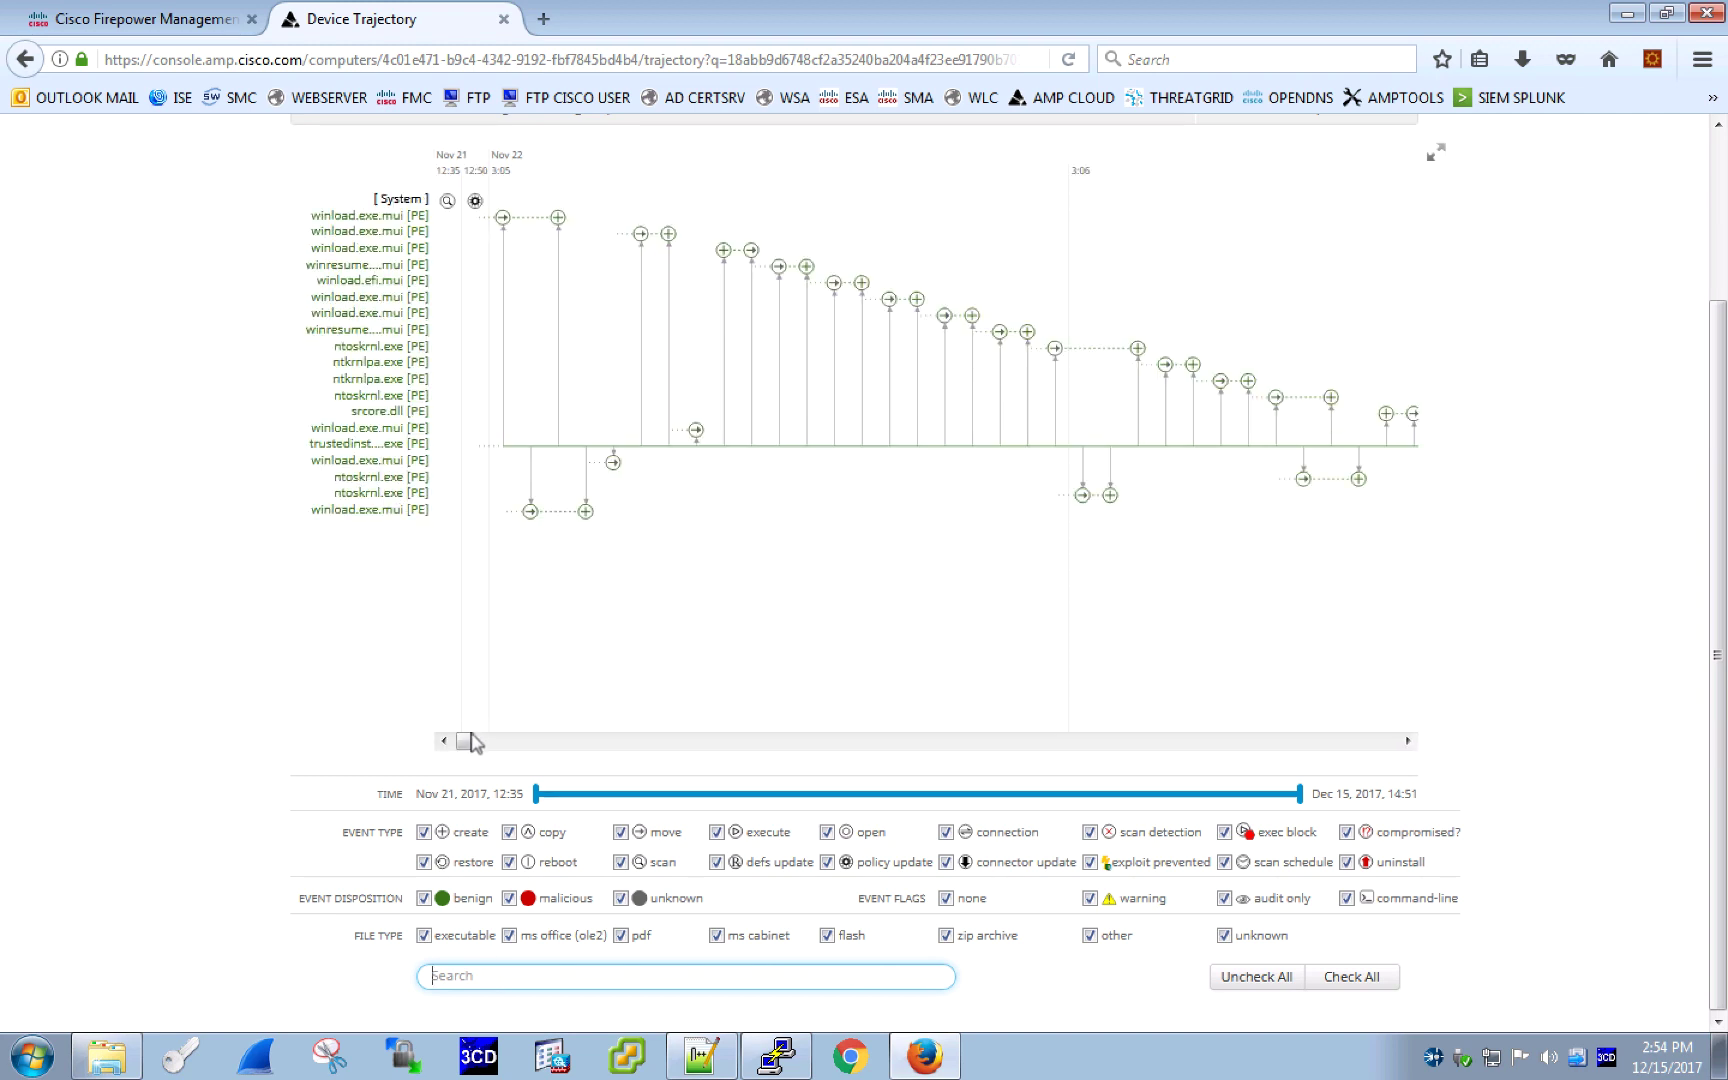
Inspect the notepad++.exe execution and PDF backup creation events
{"action": "left_click_drag", "start_coordinate": [470, 742], "coordinate": [1431, 757]}
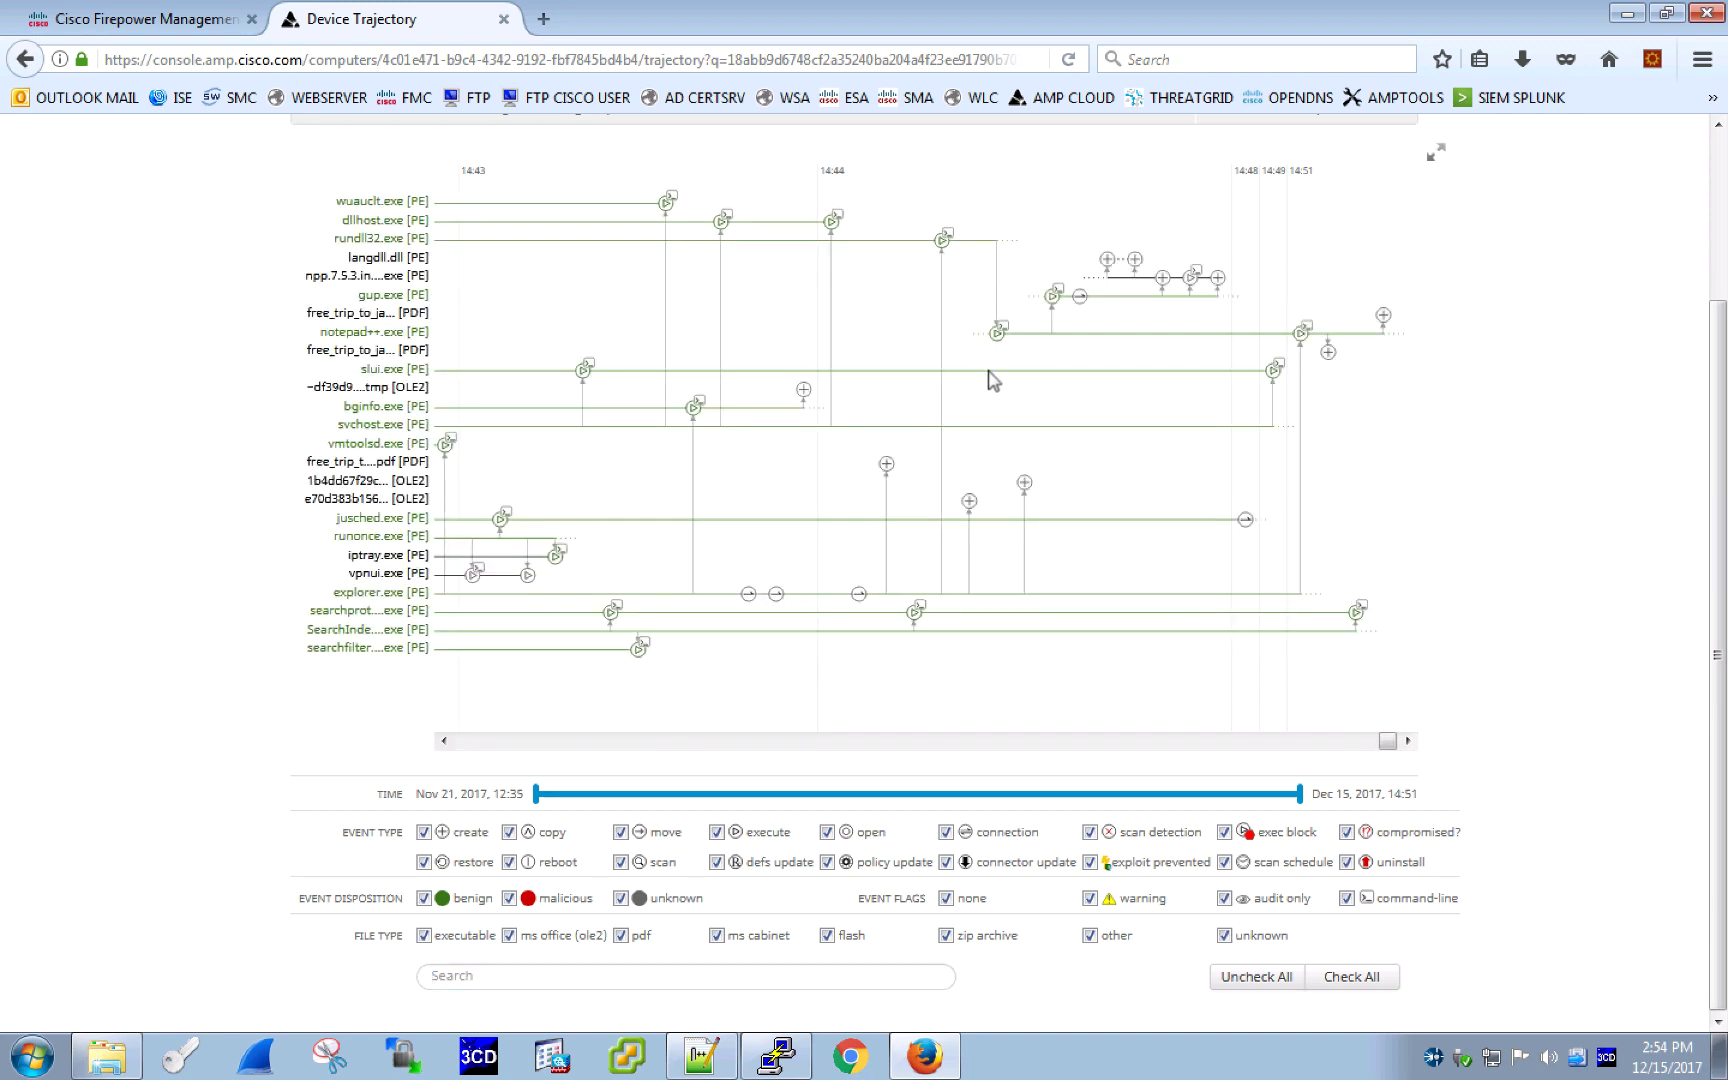
{"action": "left_click", "coordinate": [1302, 333]}
{"action": "left_click", "coordinate": [1327, 354]}
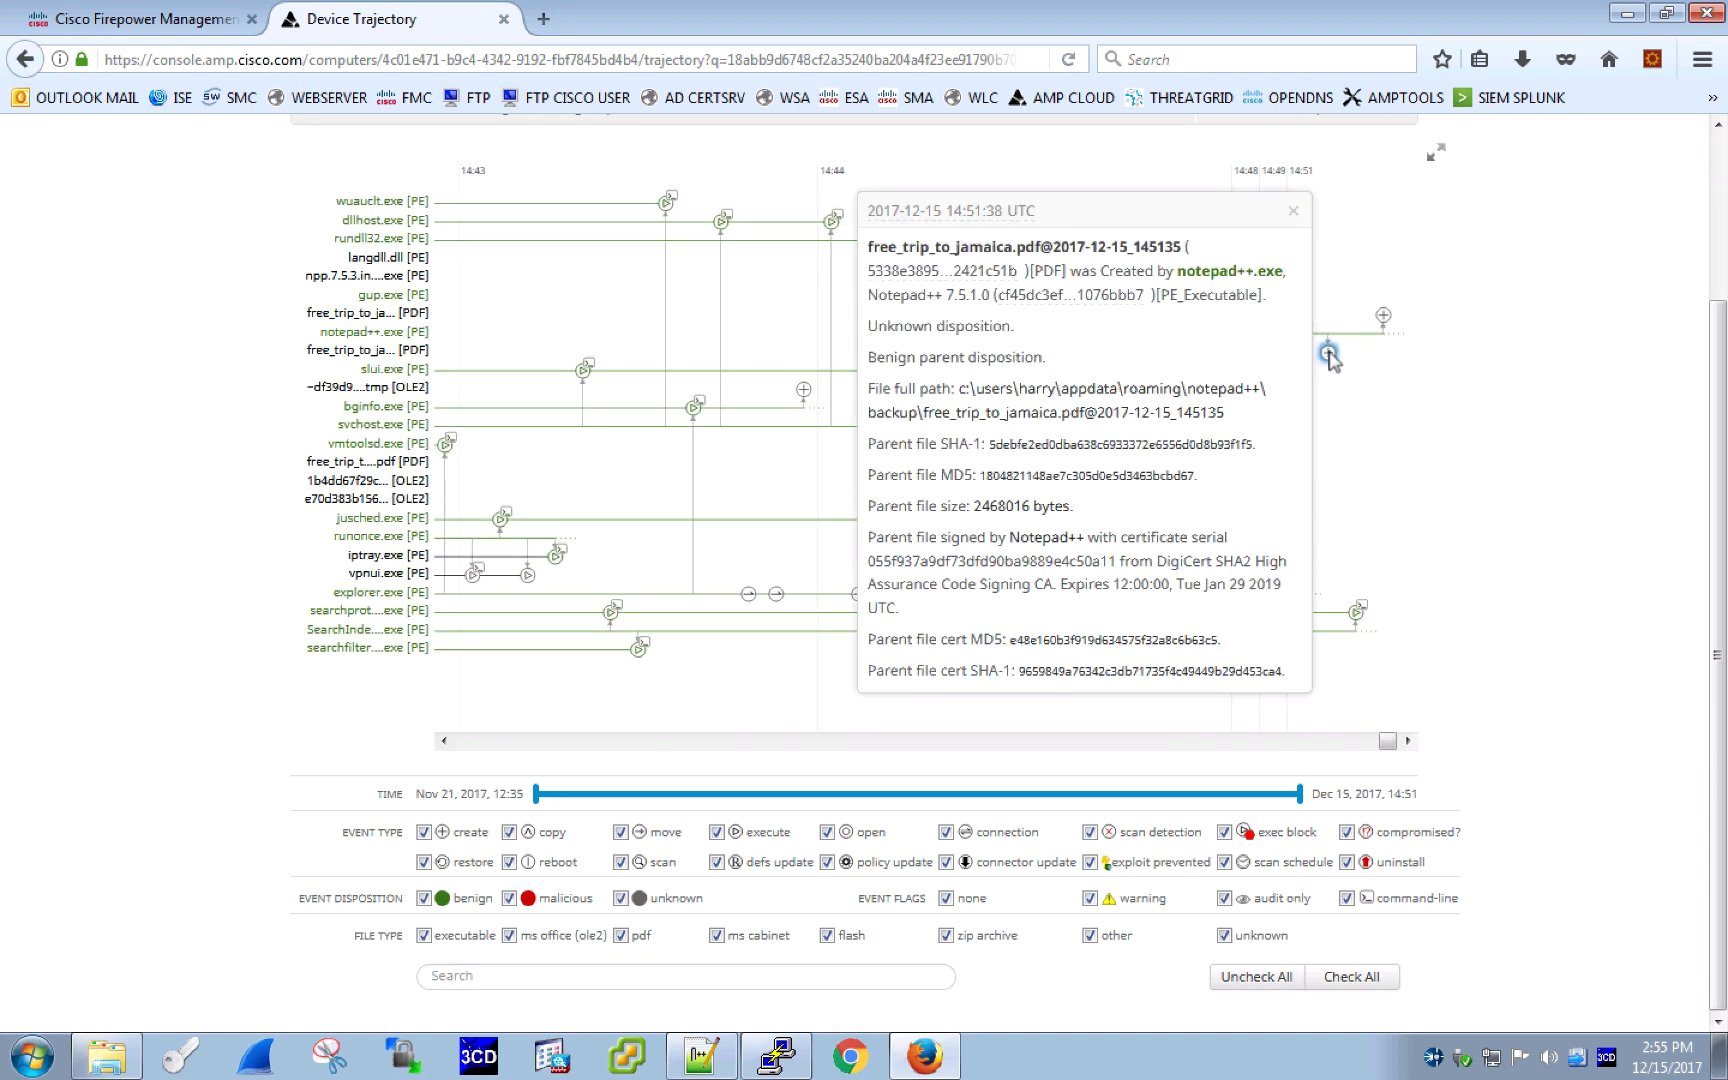
{"action": "left_click", "coordinate": [1329, 355]}
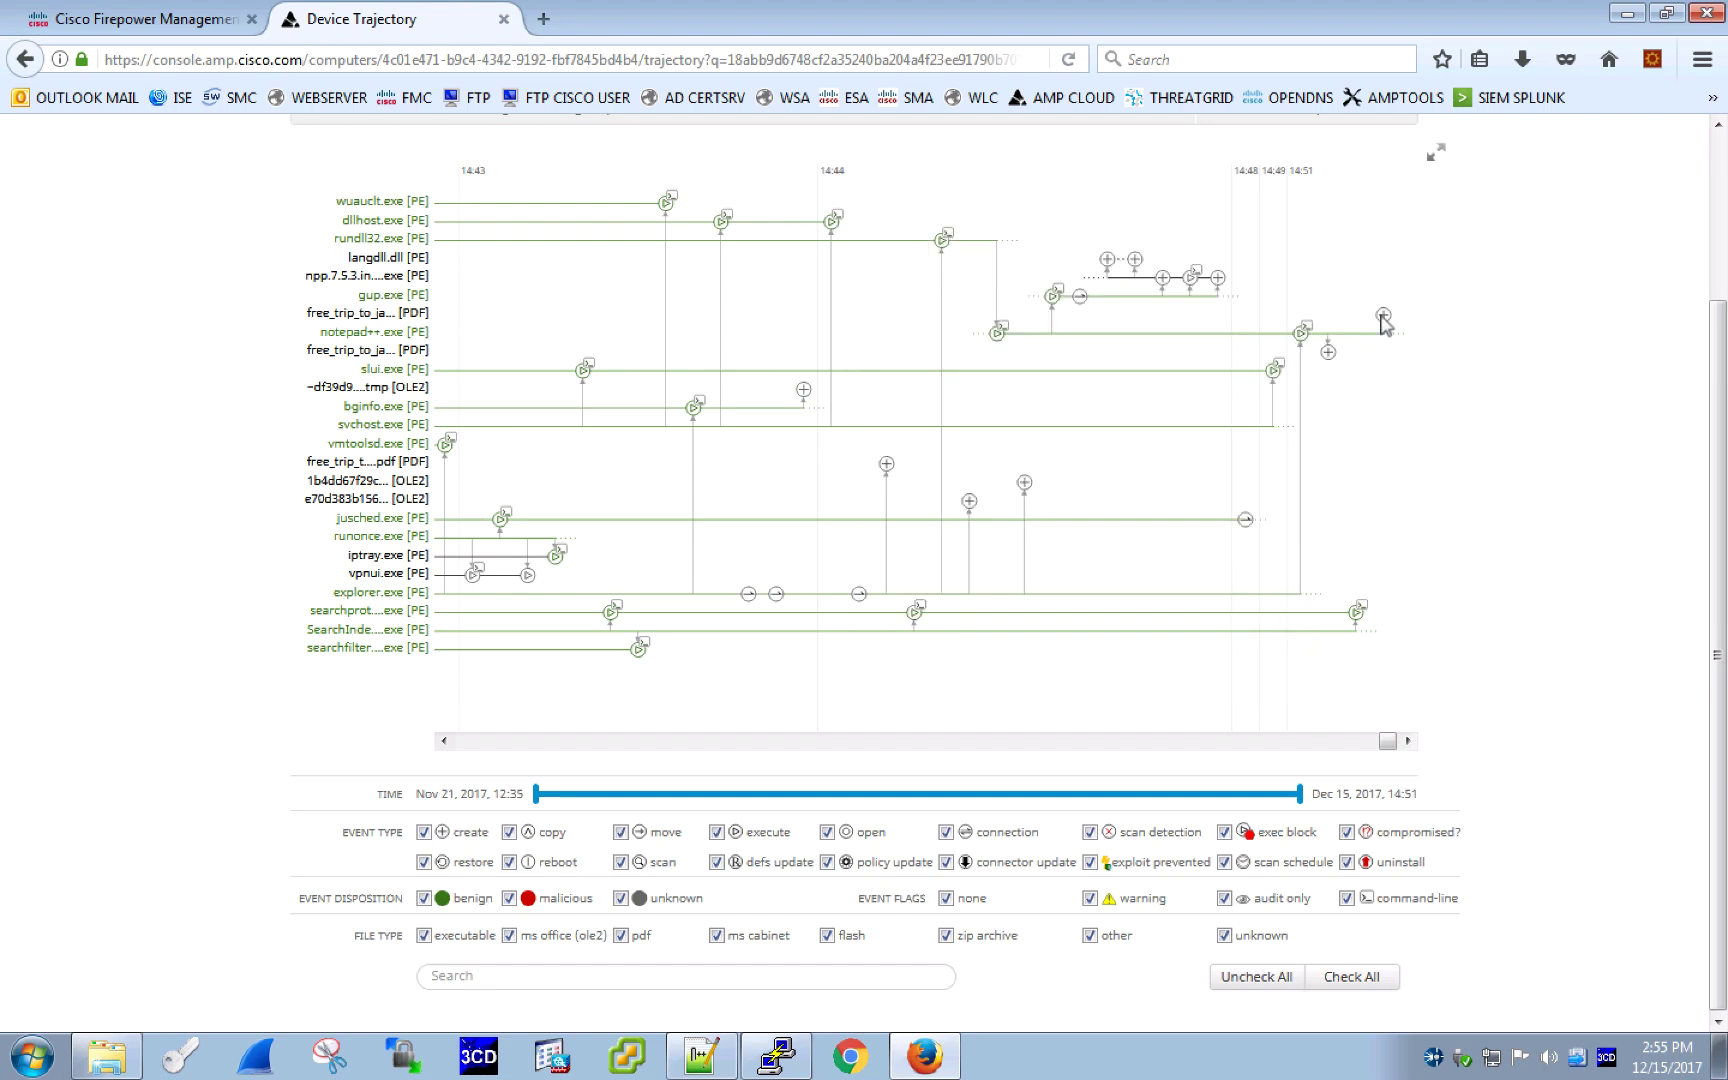
Trace gup.exe's execution and network connection to the npp.7.5.3.installer.exe it created and ran
{"action": "left_click", "coordinate": [1054, 296]}
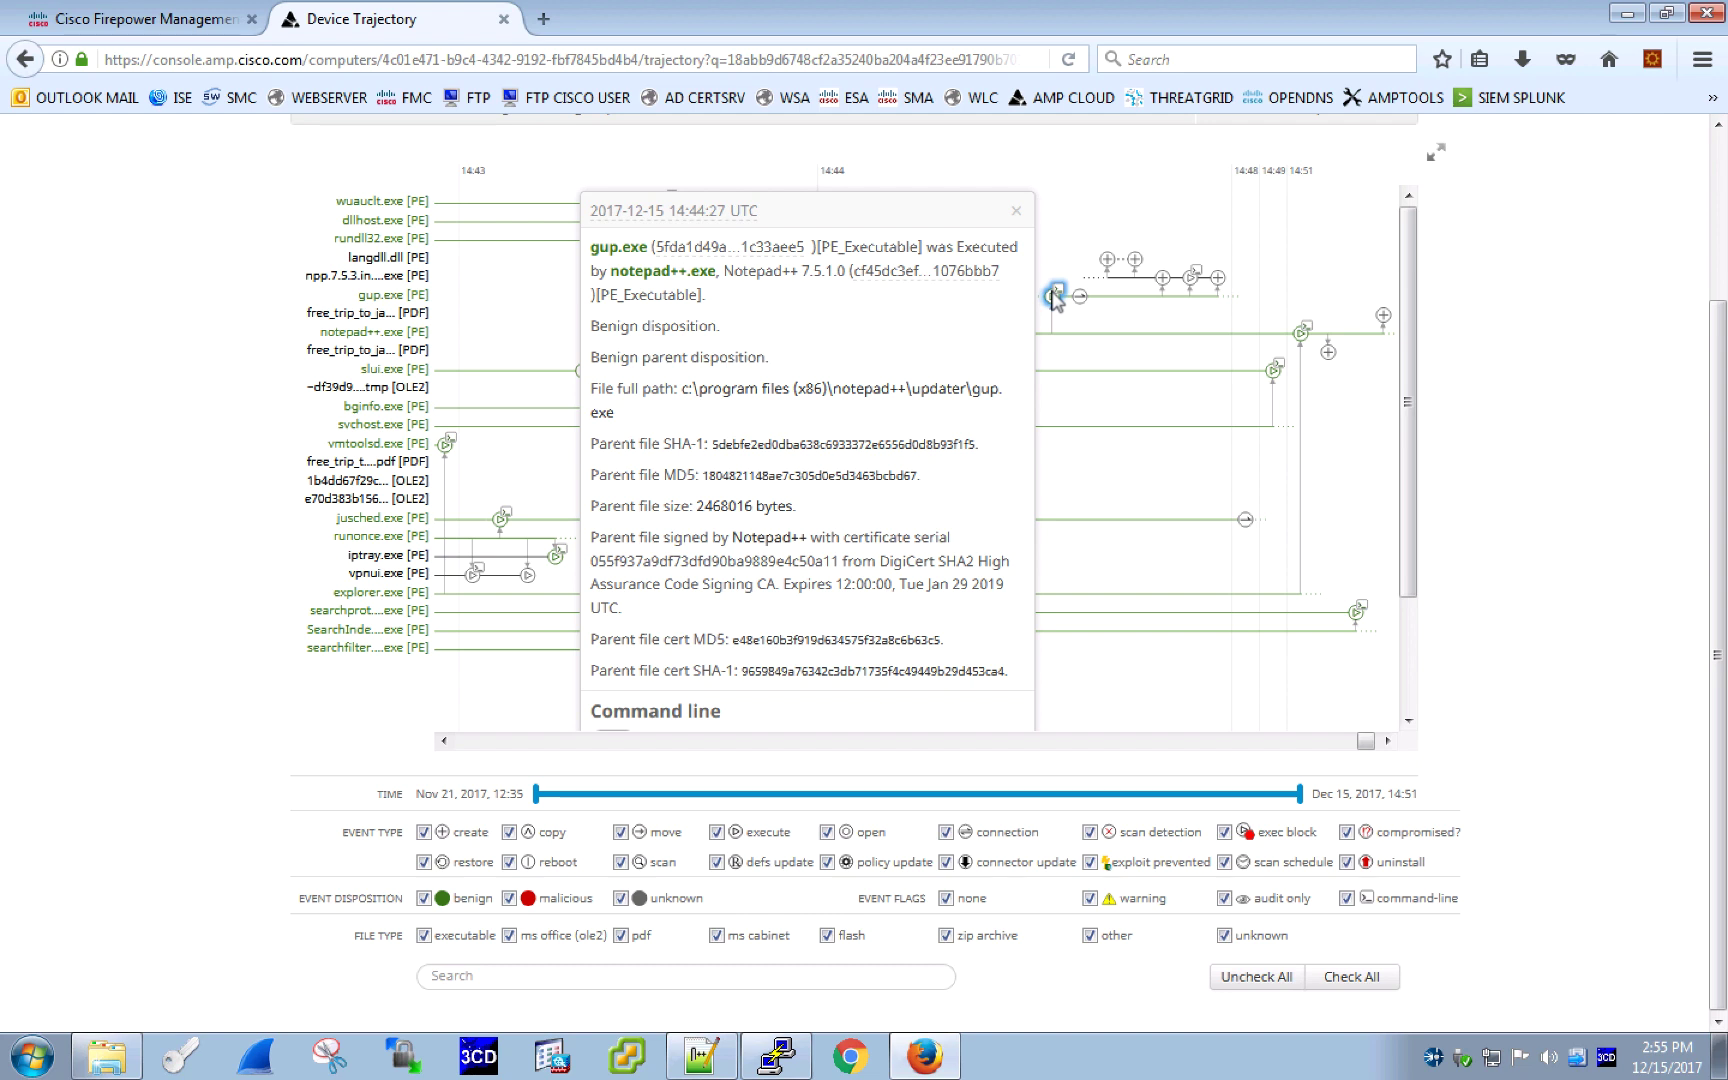
{"action": "left_click", "coordinate": [1079, 297]}
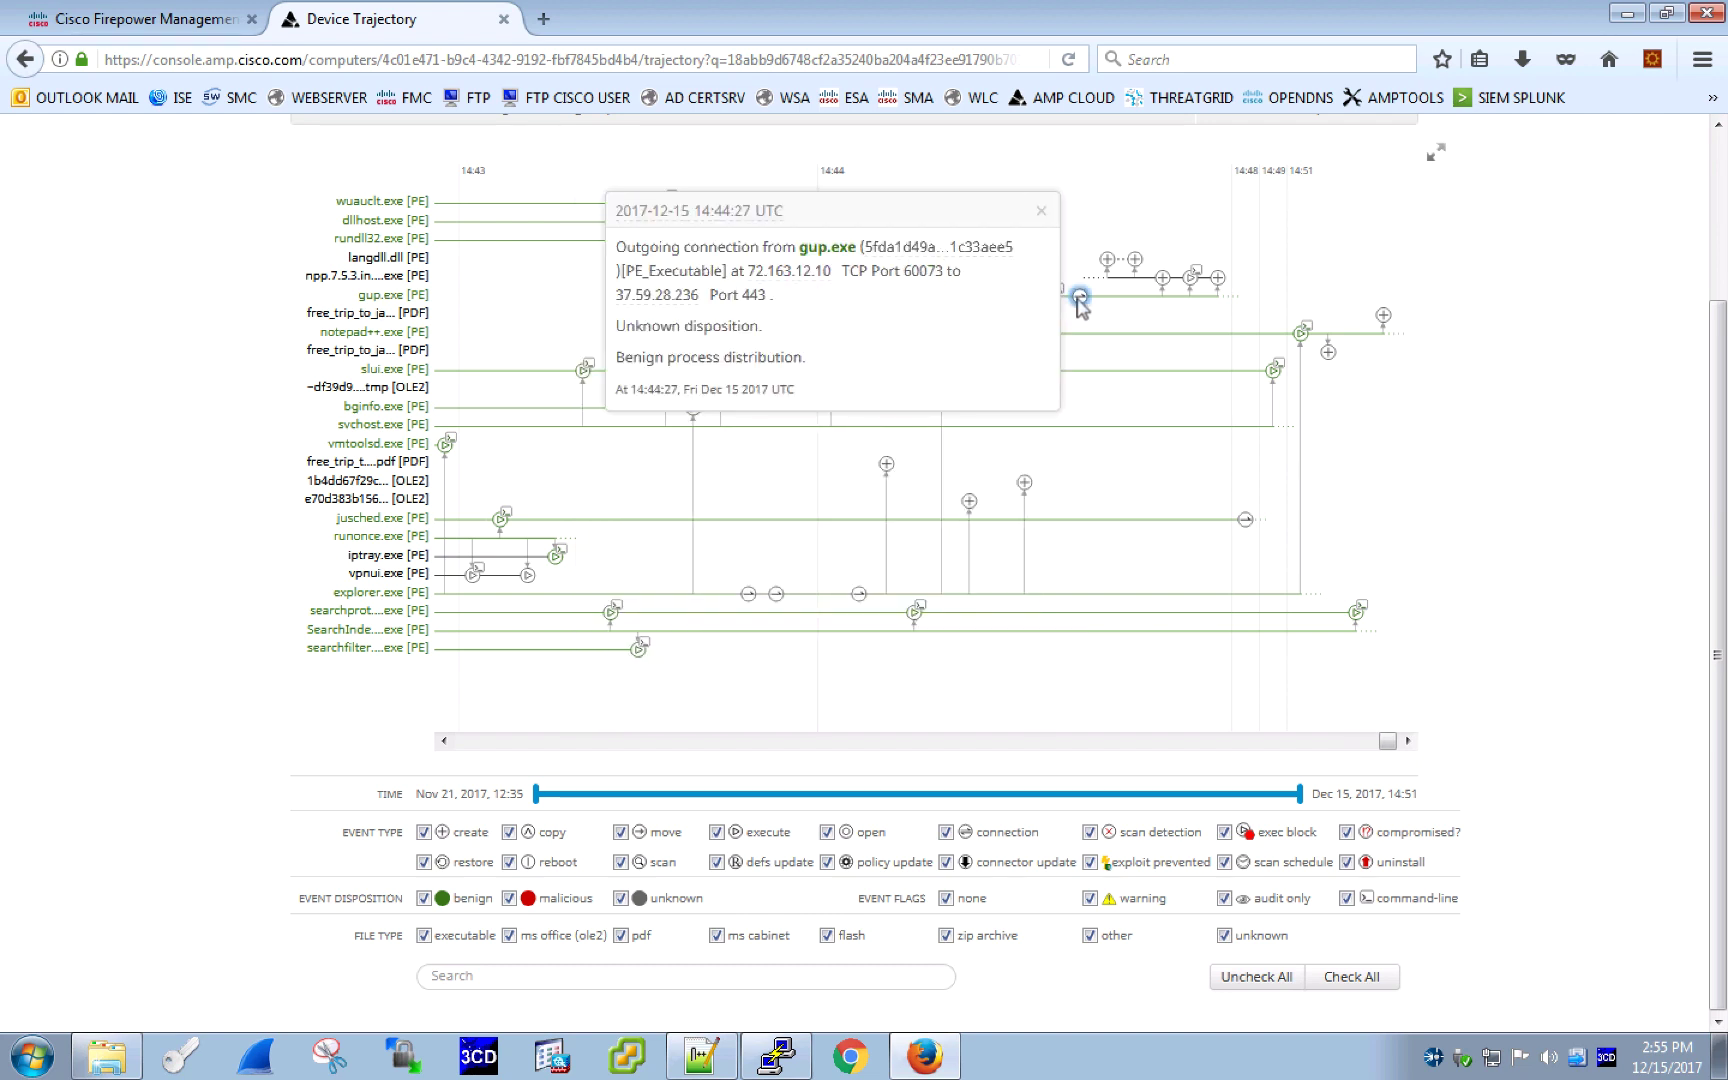
{"action": "left_click", "coordinate": [1163, 279]}
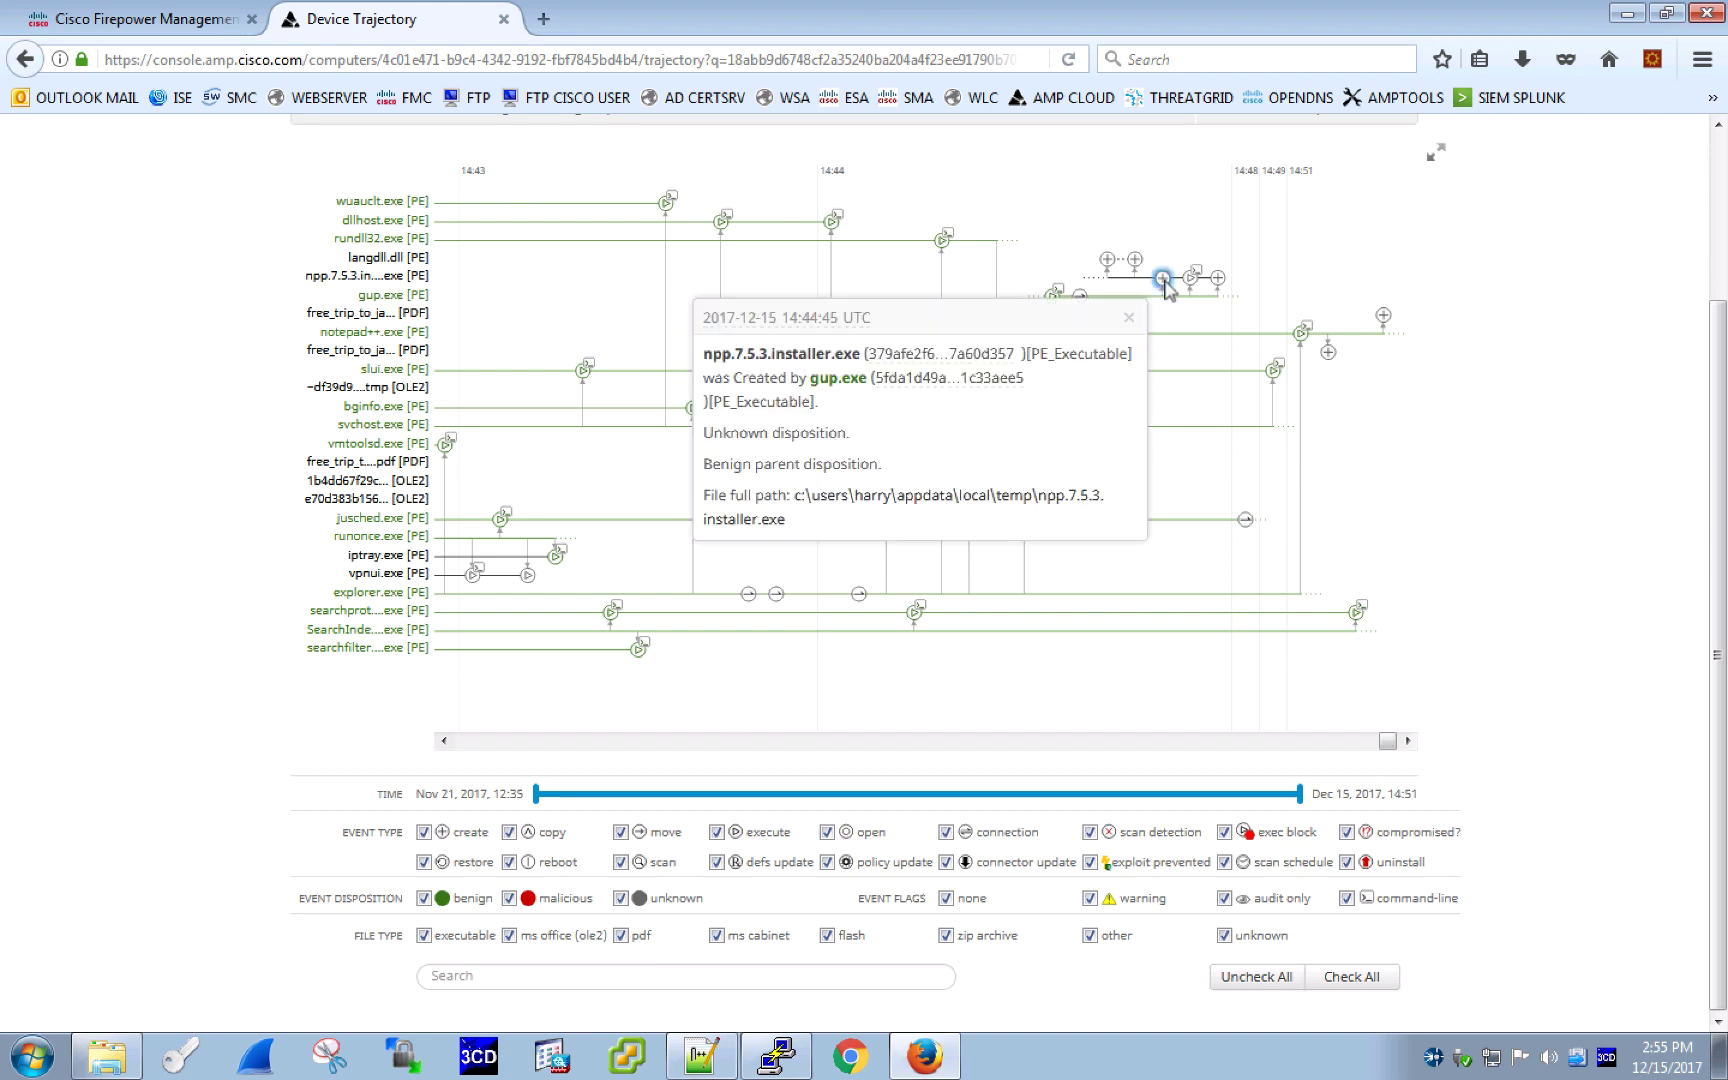
{"action": "left_click", "coordinate": [1191, 278]}
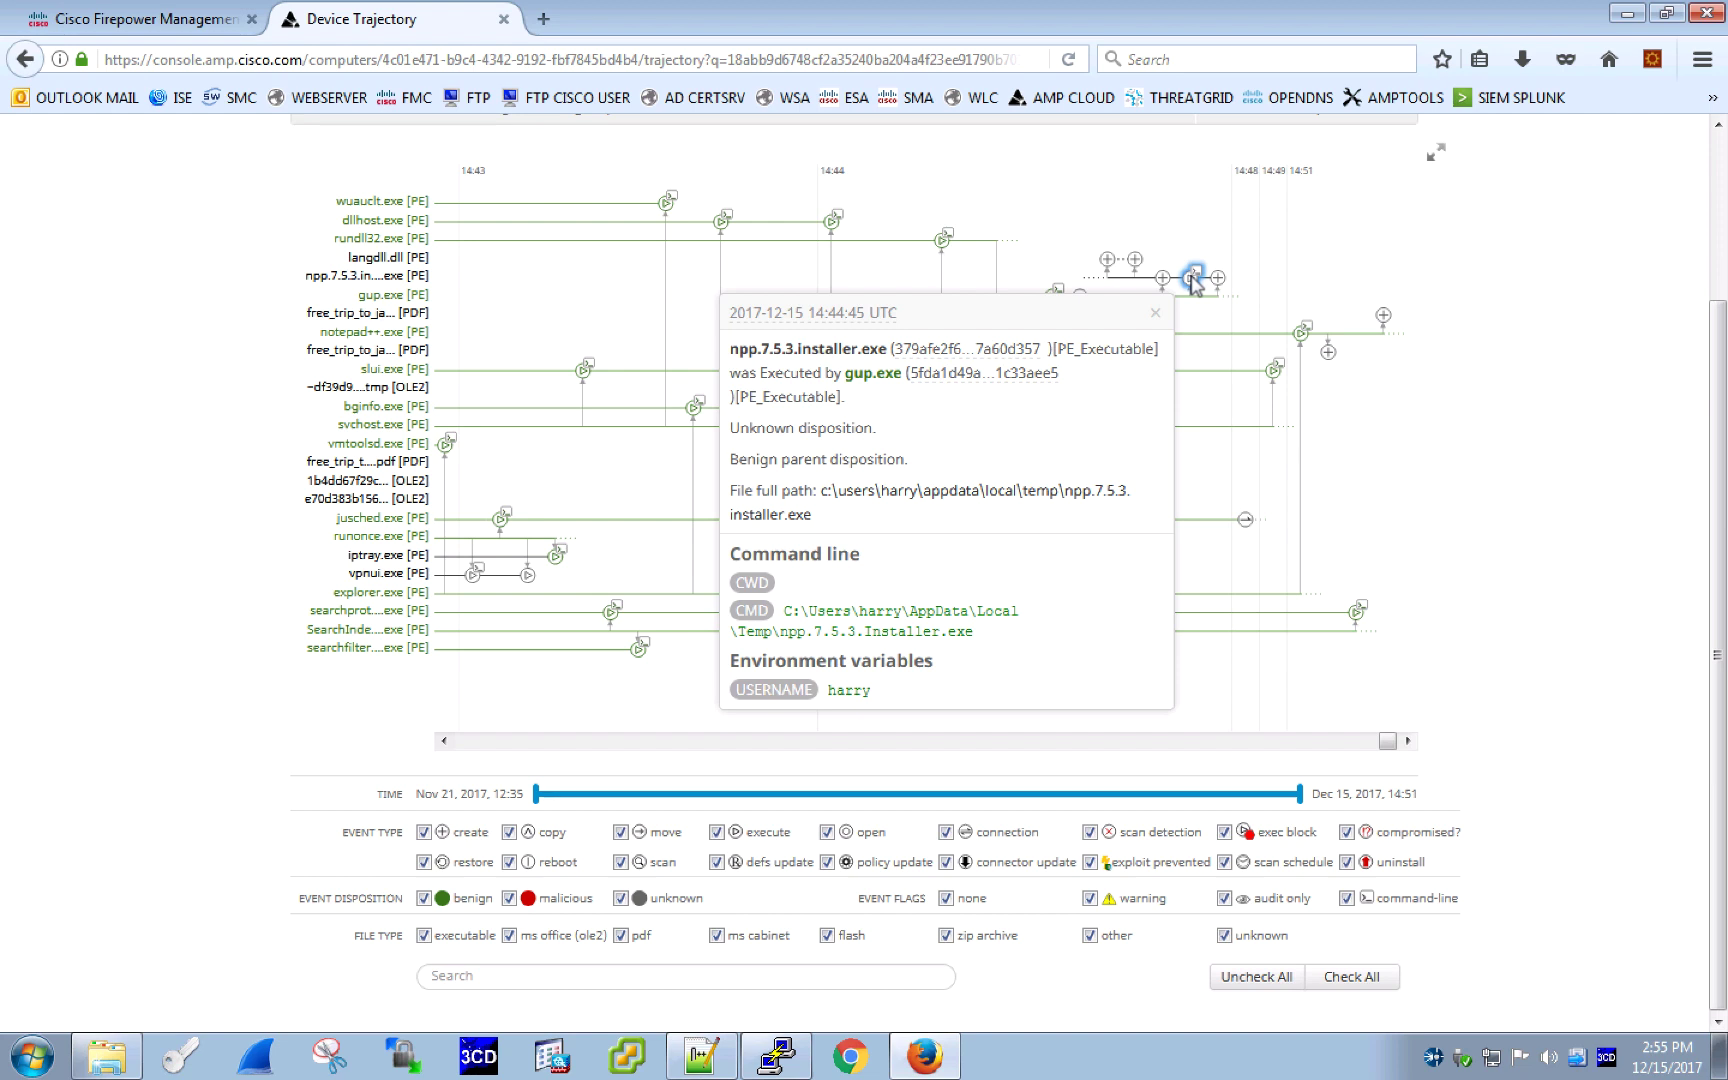
{"action": "left_click", "coordinate": [1192, 279]}
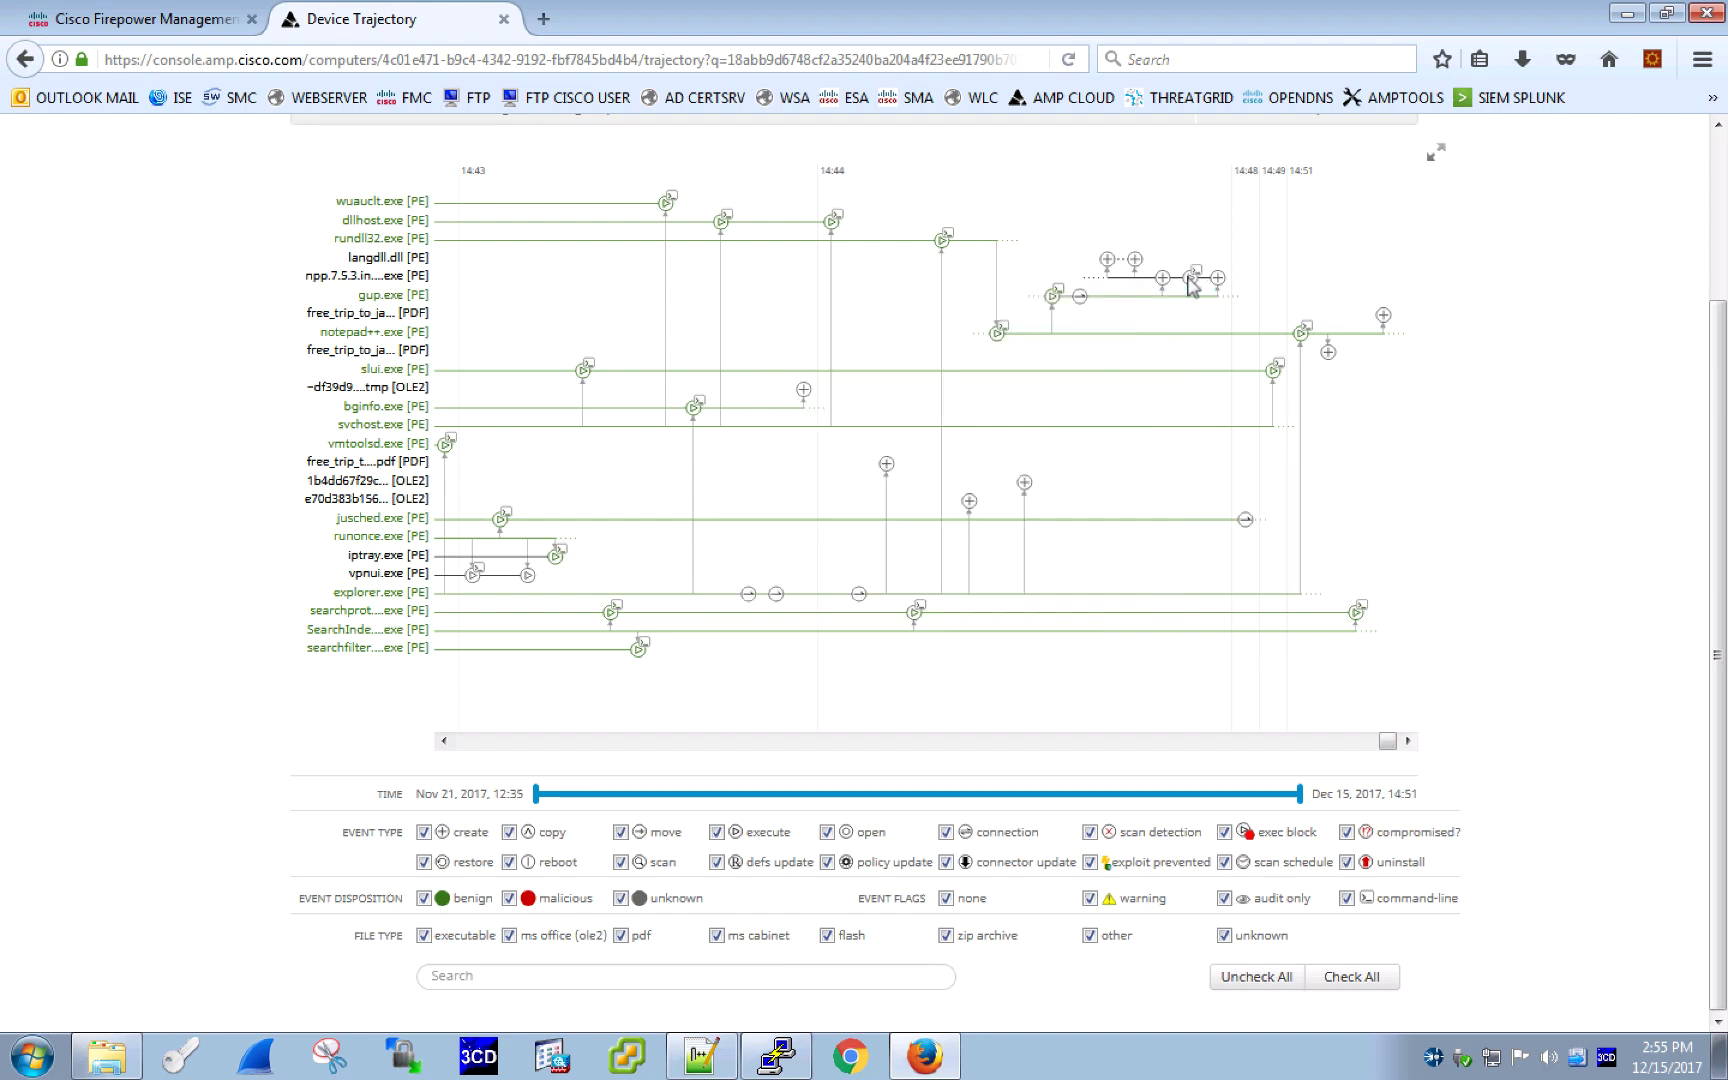
Send the free_trip_to_jamaica PDF's hash to AMP Visibility from its context menu
{"action": "right_click", "coordinate": [368, 315]}
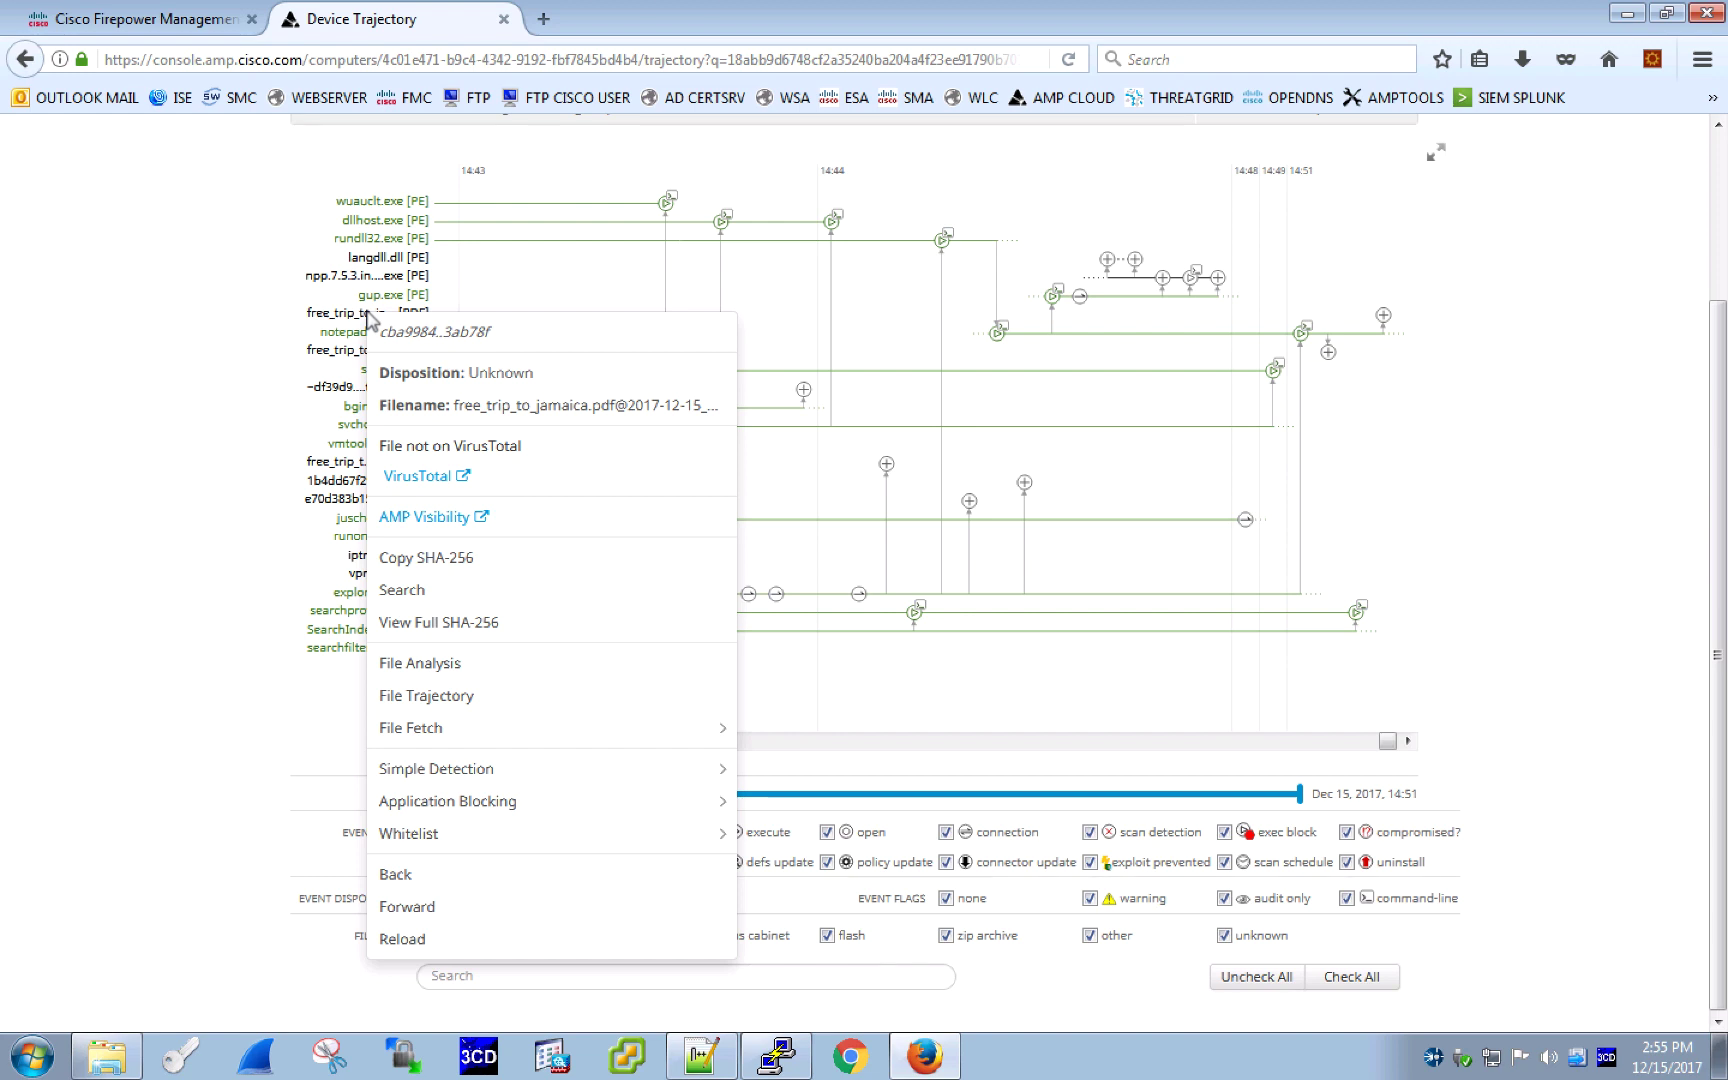
{"action": "mouse_move", "coordinate": [494, 770]}
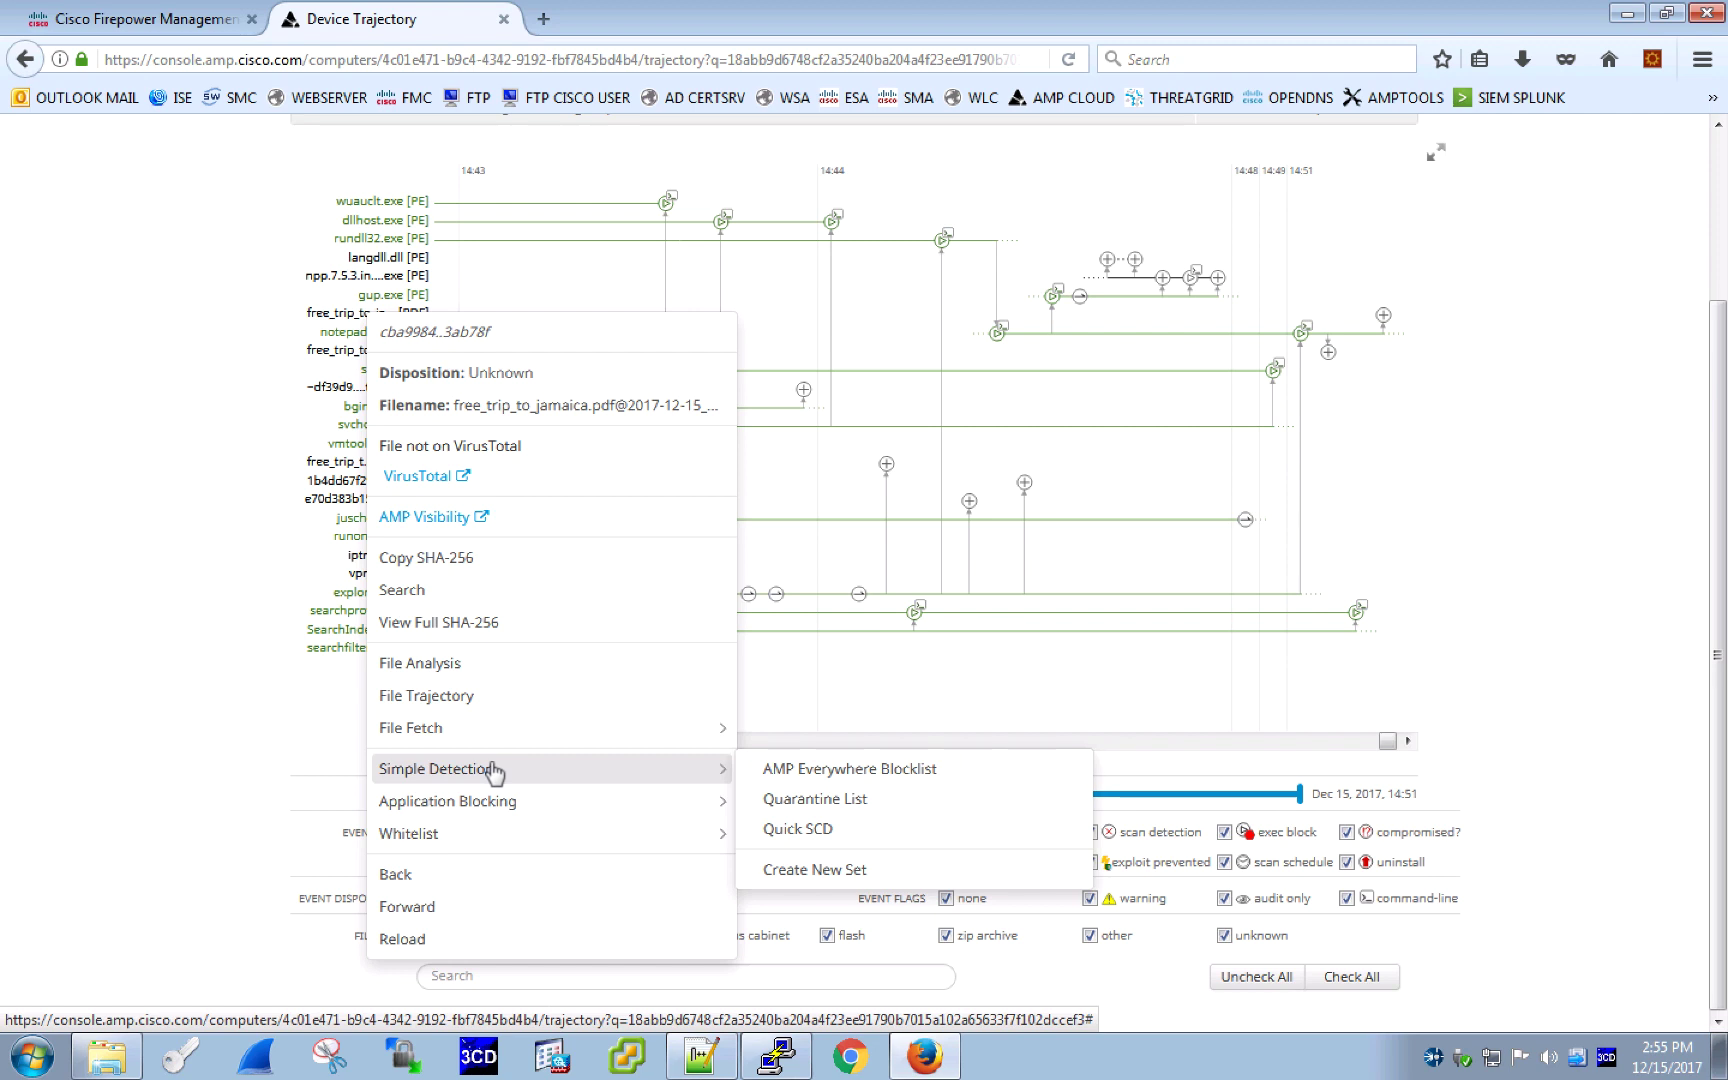
{"action": "mouse_move", "coordinate": [487, 841]}
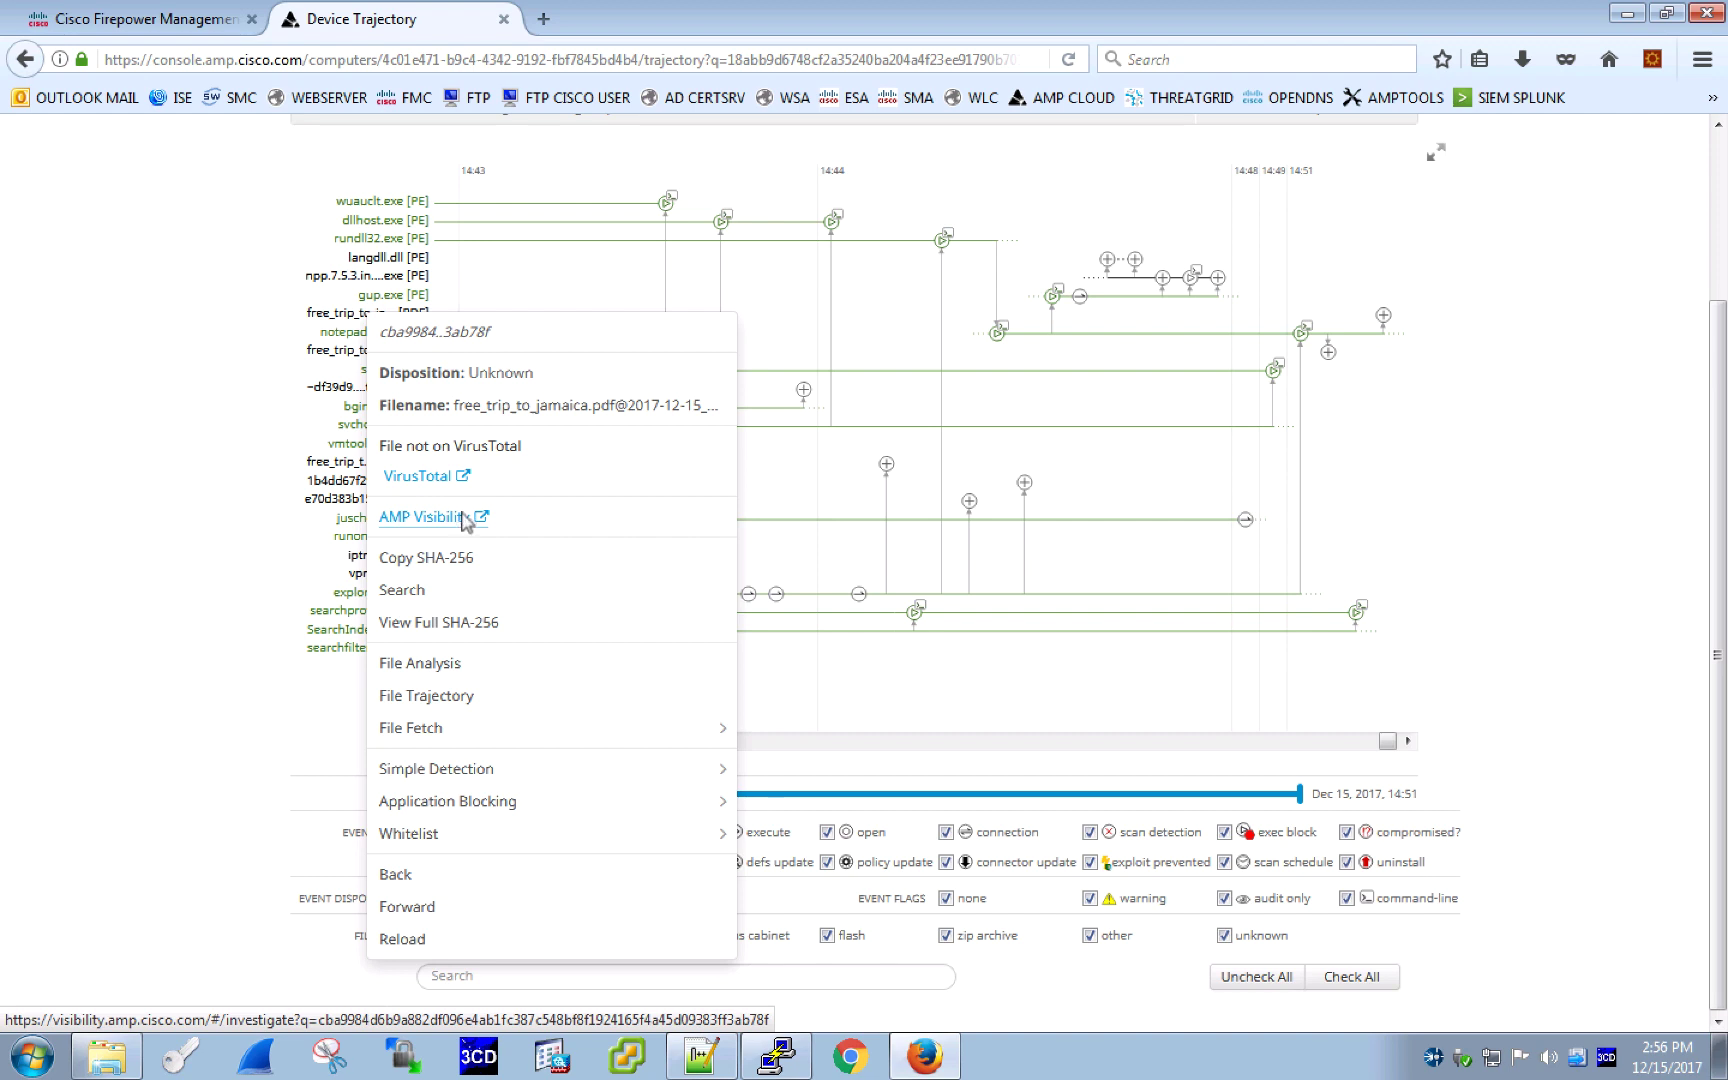
{"action": "left_click", "coordinate": [422, 517]}
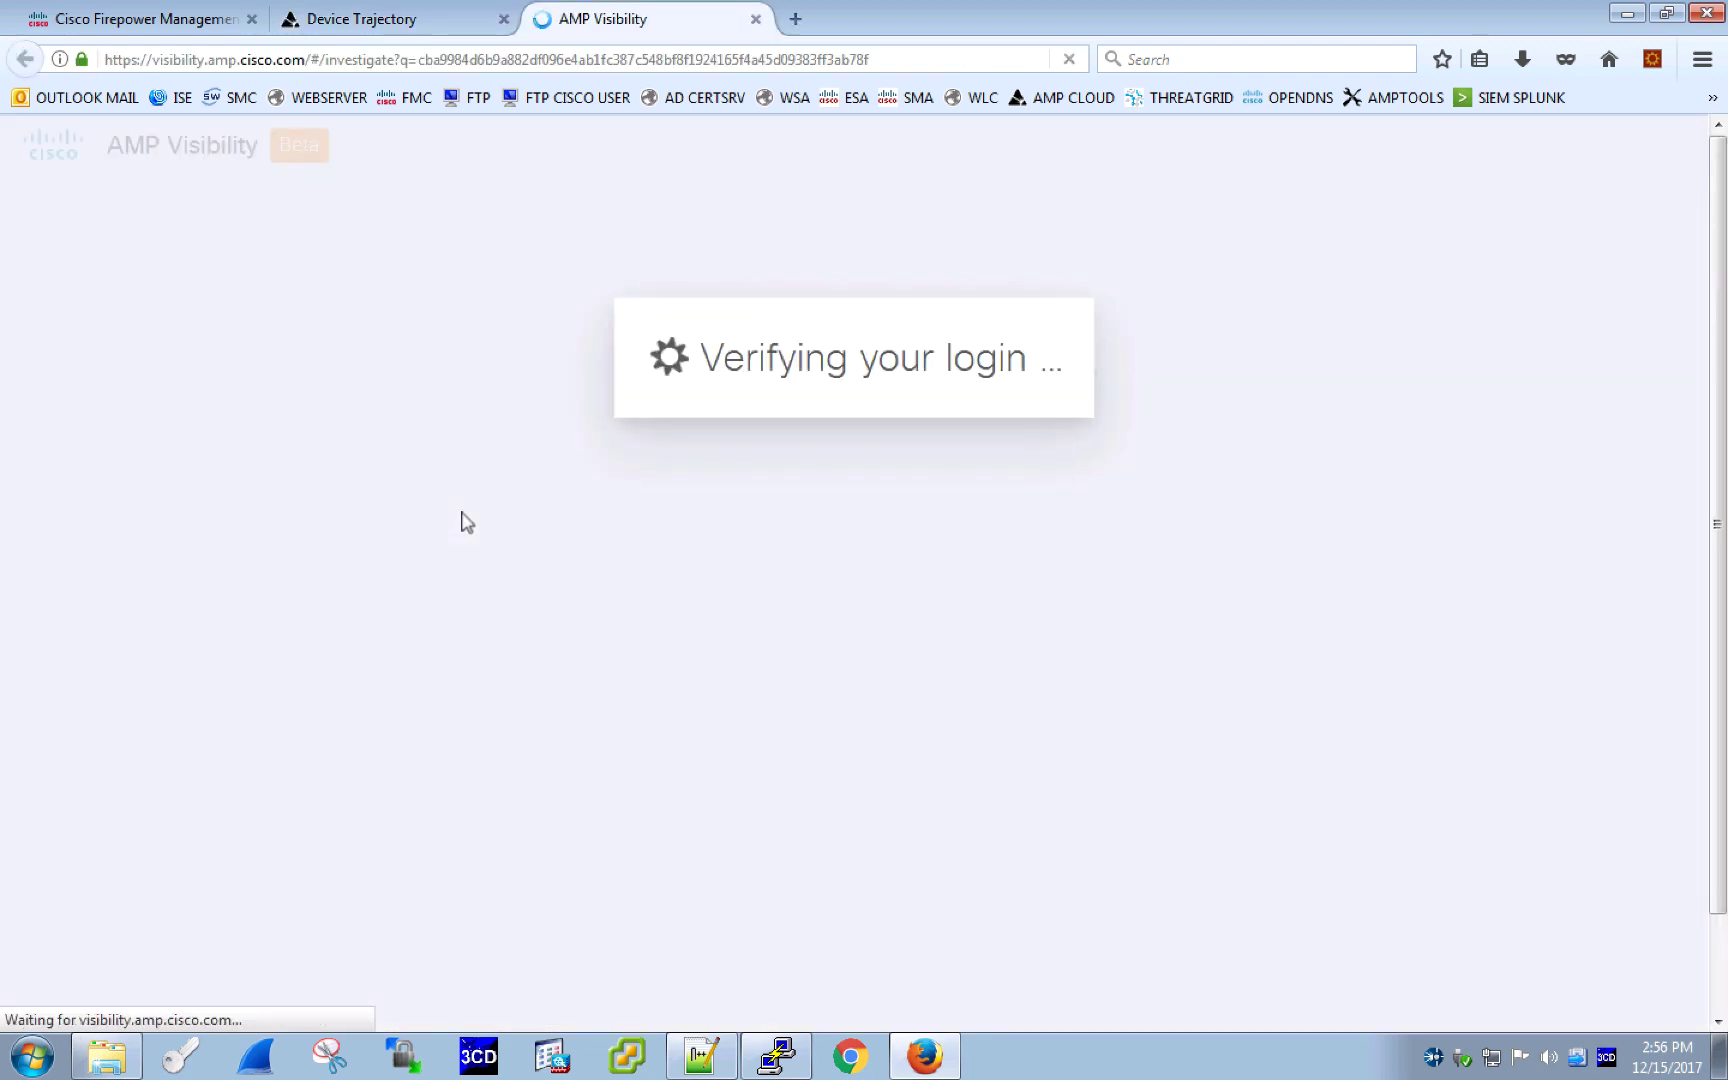